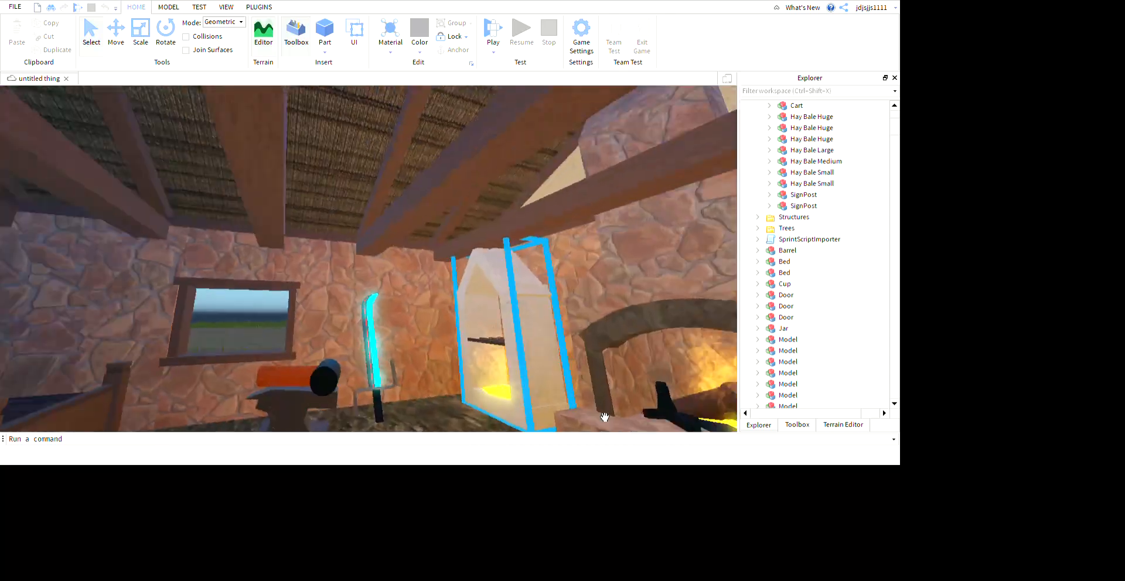
# Step: Look around the stone house's interior and the surrounding landscape with its pond, trees and distant houses
pyautogui.moveTo(594, 376); pyautogui.dragTo(623, 377, button='right')
pyautogui.press('a')
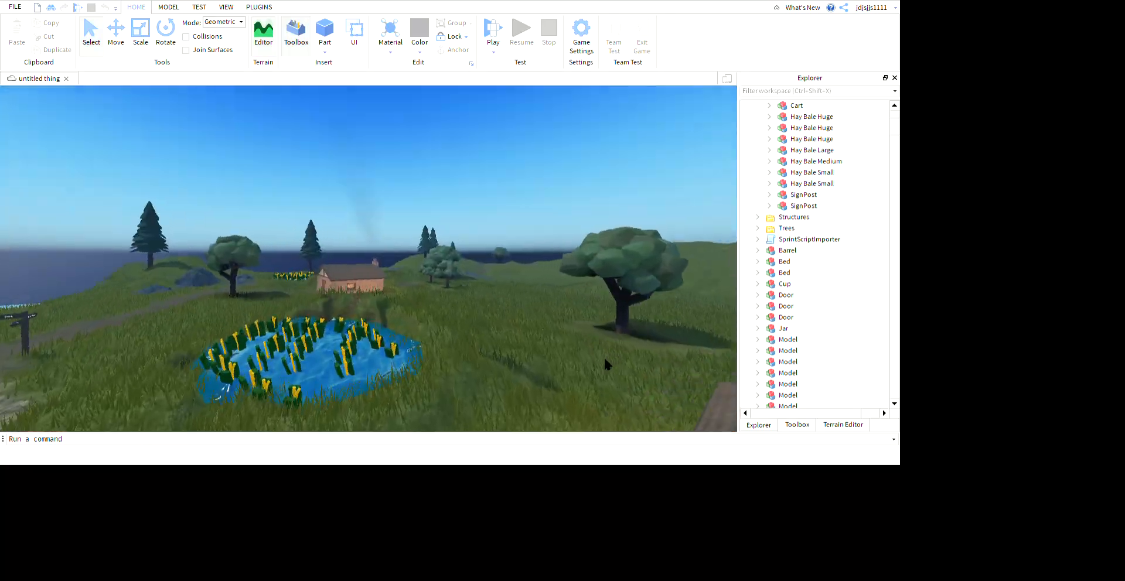
pyautogui.press('w')
pyautogui.moveTo(623, 378); pyautogui.dragTo(623, 377, button='right')
pyautogui.press('s')
pyautogui.press('w')
pyautogui.moveTo(528, 421); pyautogui.dragTo(528, 421, button='right')
pyautogui.press('s')
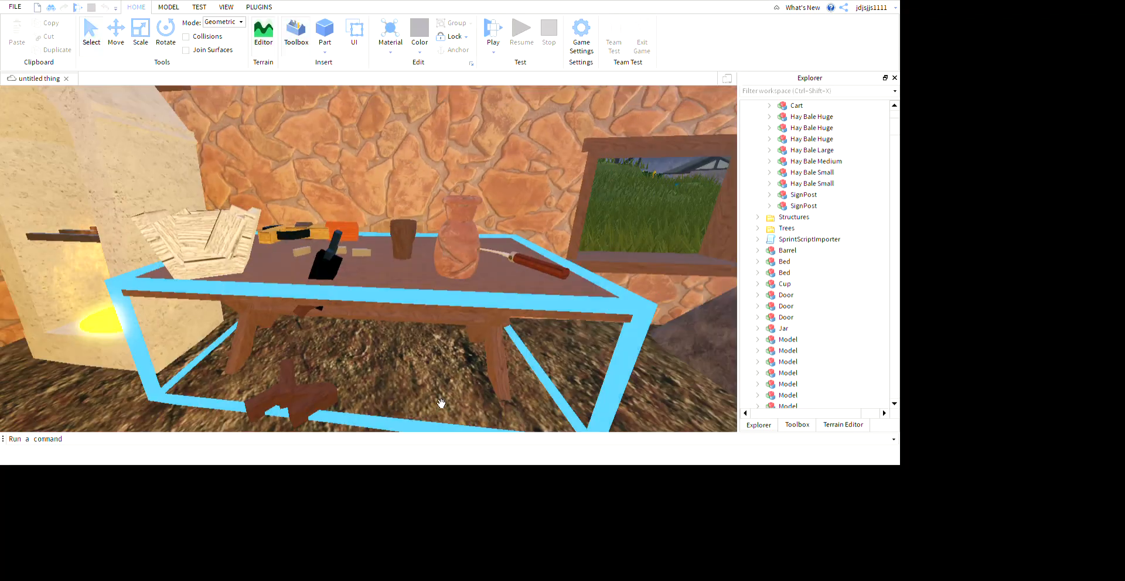
# Step: Inspect the props on the wooden table up close, including the gun, cup, jar and curved blade
pyautogui.press('w')
pyautogui.moveTo(489, 369); pyautogui.dragTo(486, 359, button='right')
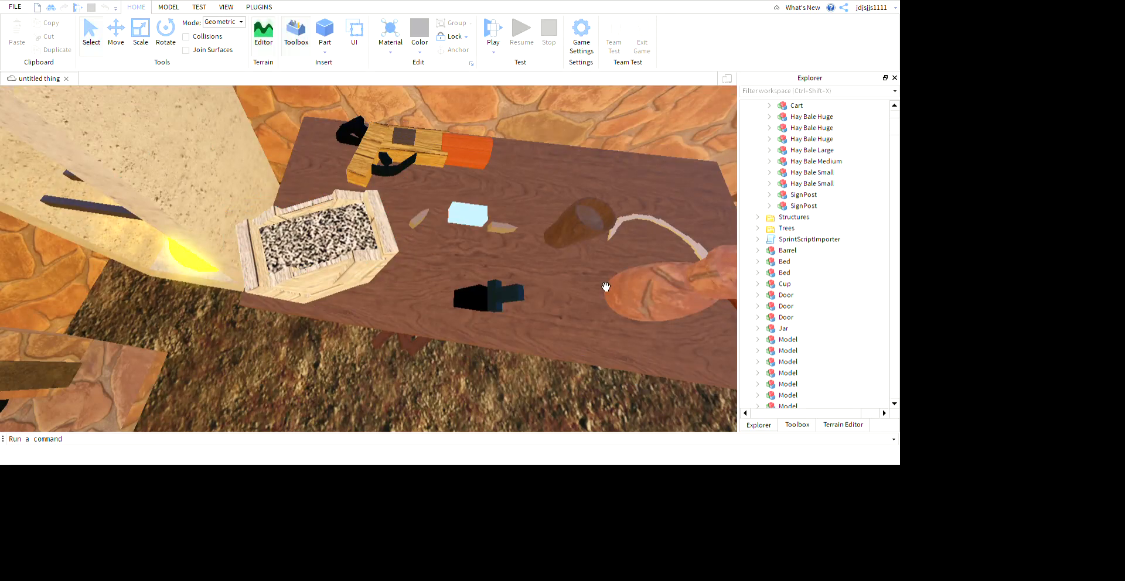
pyautogui.moveTo(528, 213); pyautogui.dragTo(532, 216, button='right')
pyautogui.press('w')
pyautogui.press('s')
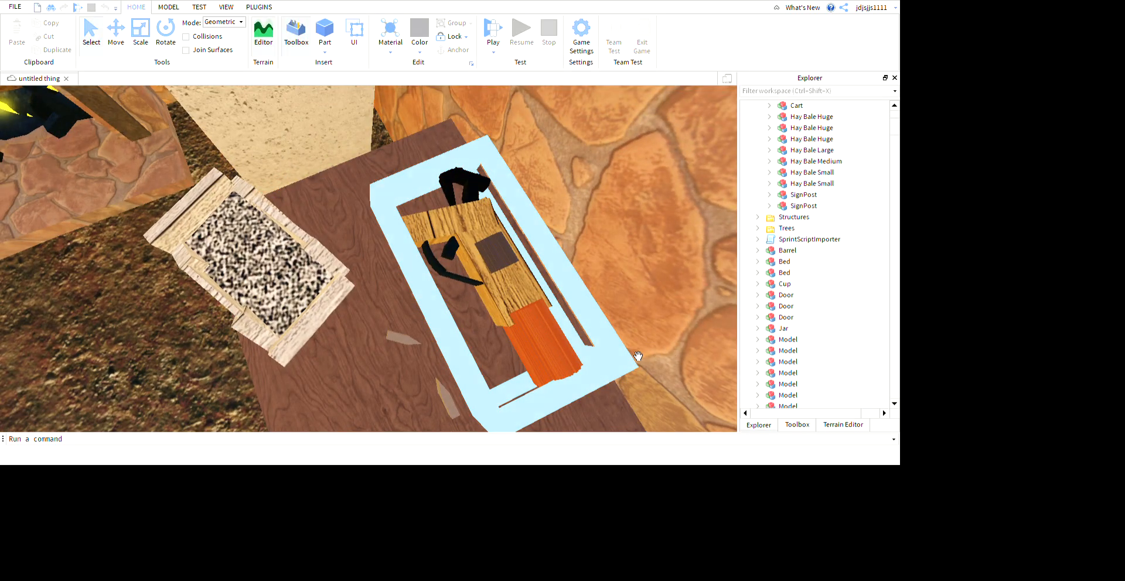
pyautogui.press('d')
pyautogui.press('a')
pyautogui.moveTo(482, 374); pyautogui.dragTo(483, 374, button='right')
pyautogui.press('d')
pyautogui.press('w')
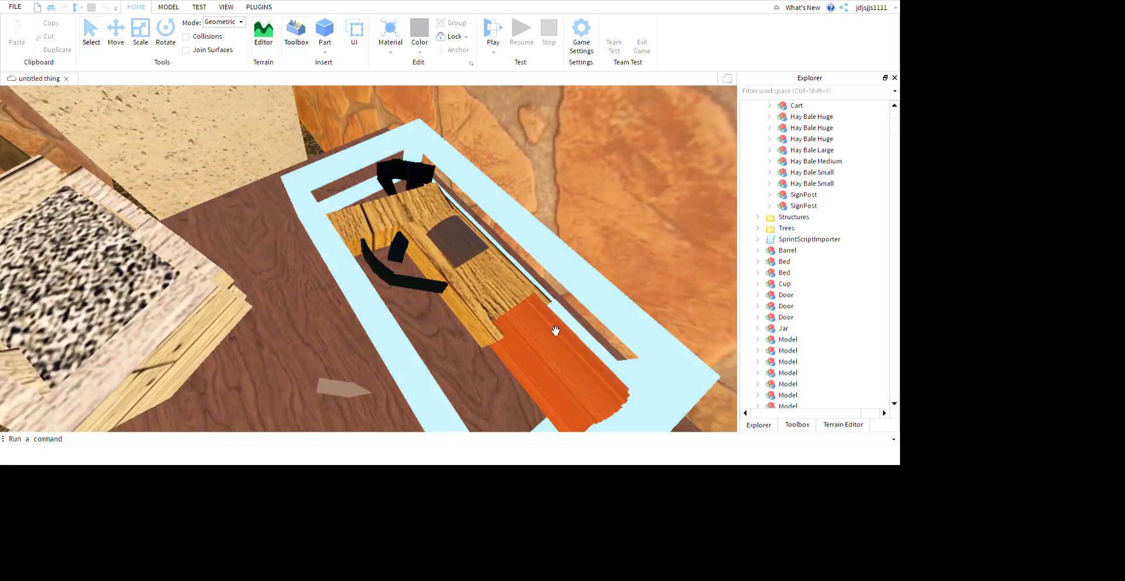
pyautogui.press('s')
pyautogui.moveTo(556, 331); pyautogui.dragTo(564, 335, button='right')
pyautogui.press('w')
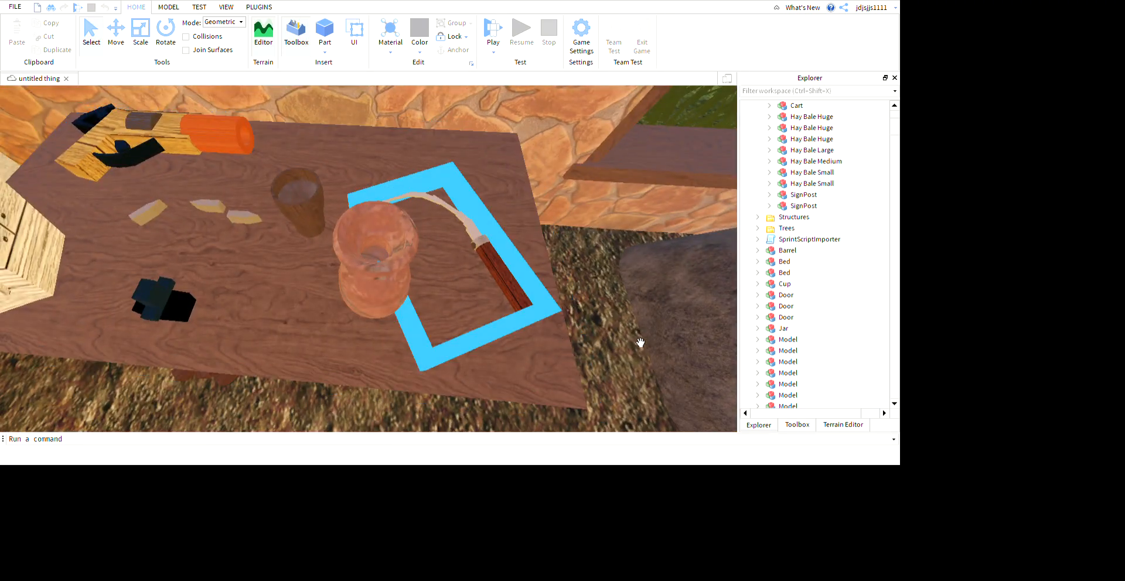
pyautogui.moveTo(370, 304); pyautogui.dragTo(370, 303, button='right')
pyautogui.press('a')
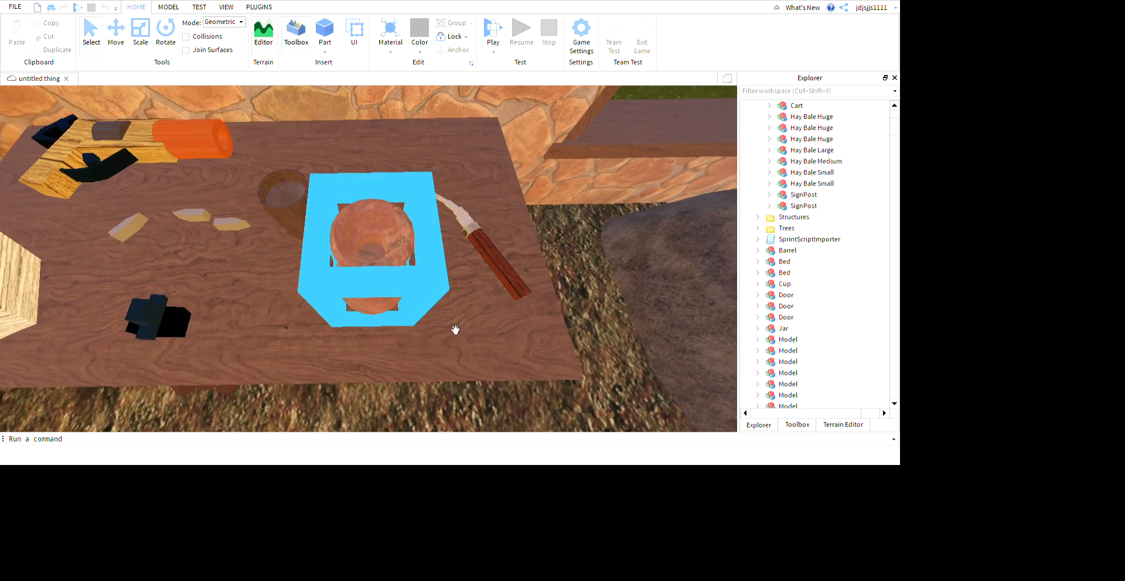
pyautogui.scroll(-2, 478, 330)
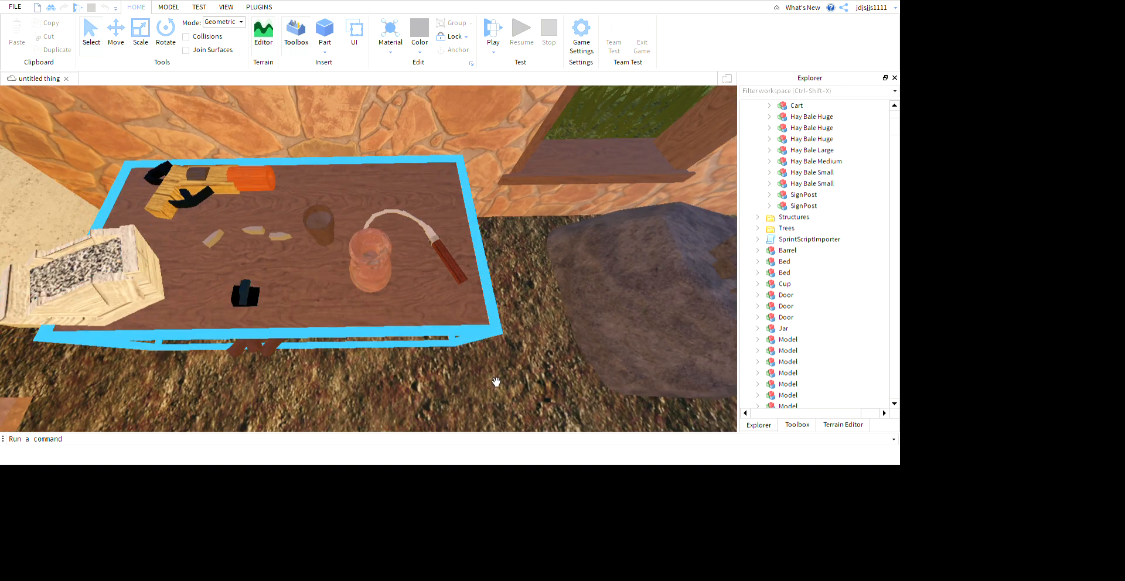
pyautogui.moveTo(515, 382); pyautogui.dragTo(501, 367, button='right')
pyautogui.press('w')
pyautogui.press('s')
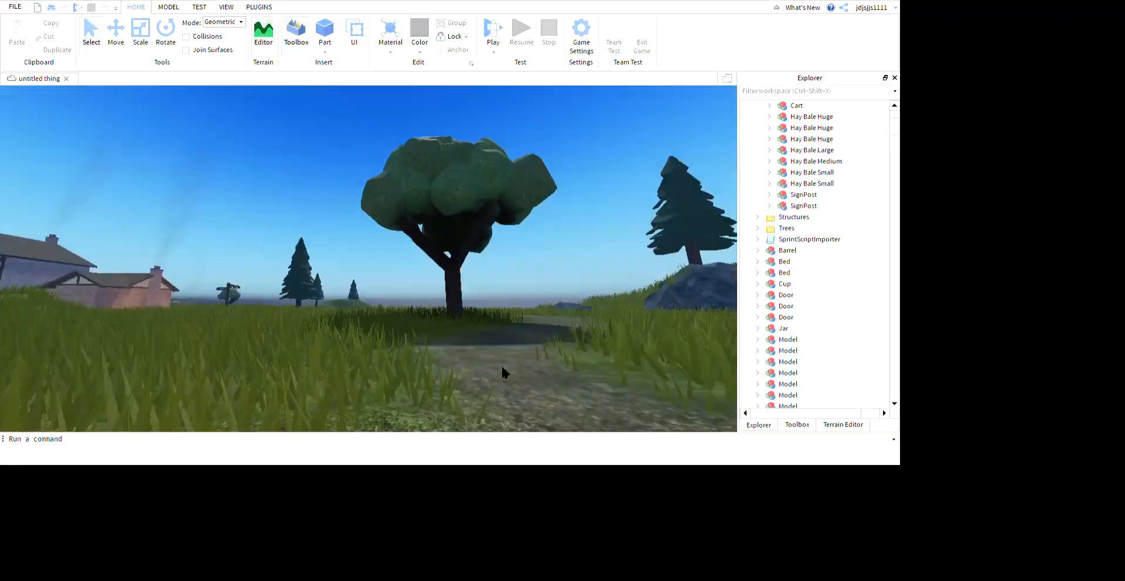
# Step: Tour the outdoor terrain and underwater seabed, ending at the glowing yellow sword in the rock inside the house
pyautogui.press('w')
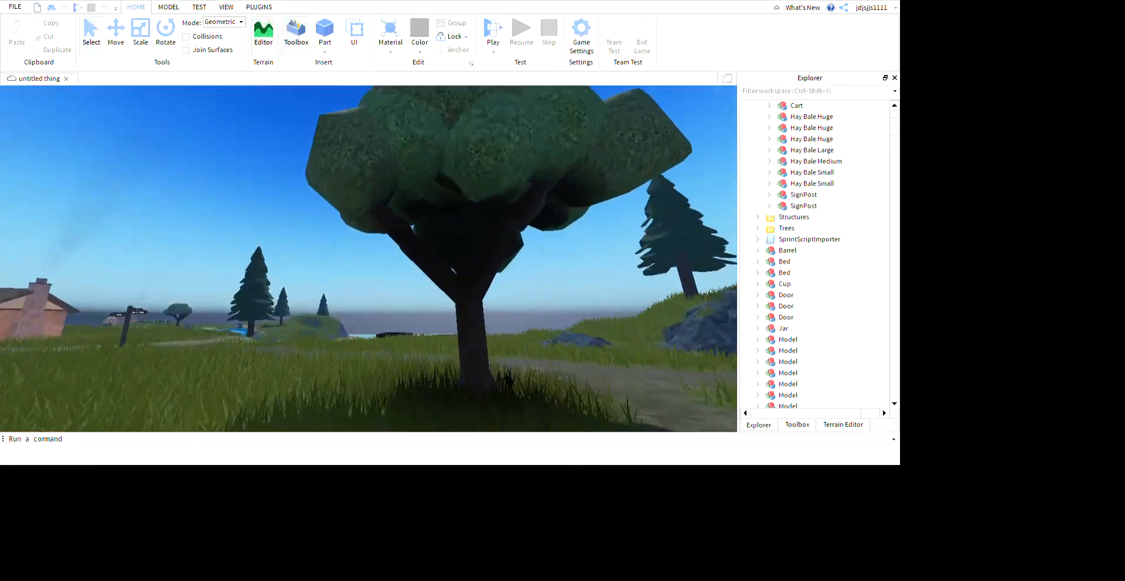
pyautogui.press('w')
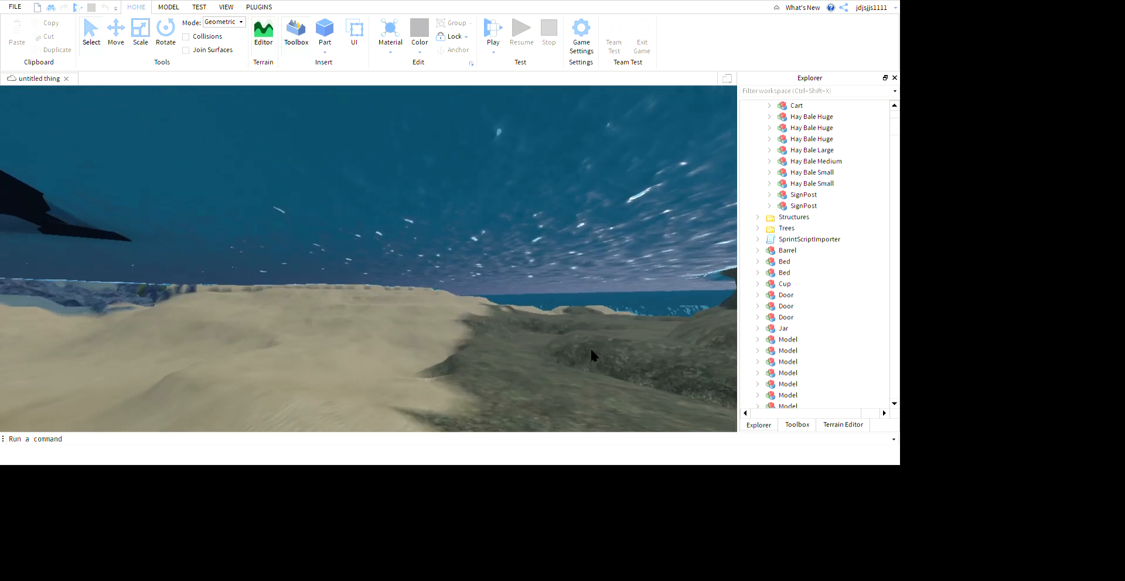
pyautogui.press('w')
pyautogui.moveTo(590, 347); pyautogui.dragTo(716, 346, button='right')
pyautogui.press('w')
pyautogui.press('w')
pyautogui.press('w')
pyautogui.press('w')
pyautogui.press('w')
pyautogui.press('s')
pyautogui.press('w')
pyautogui.press('w')
pyautogui.press('w')
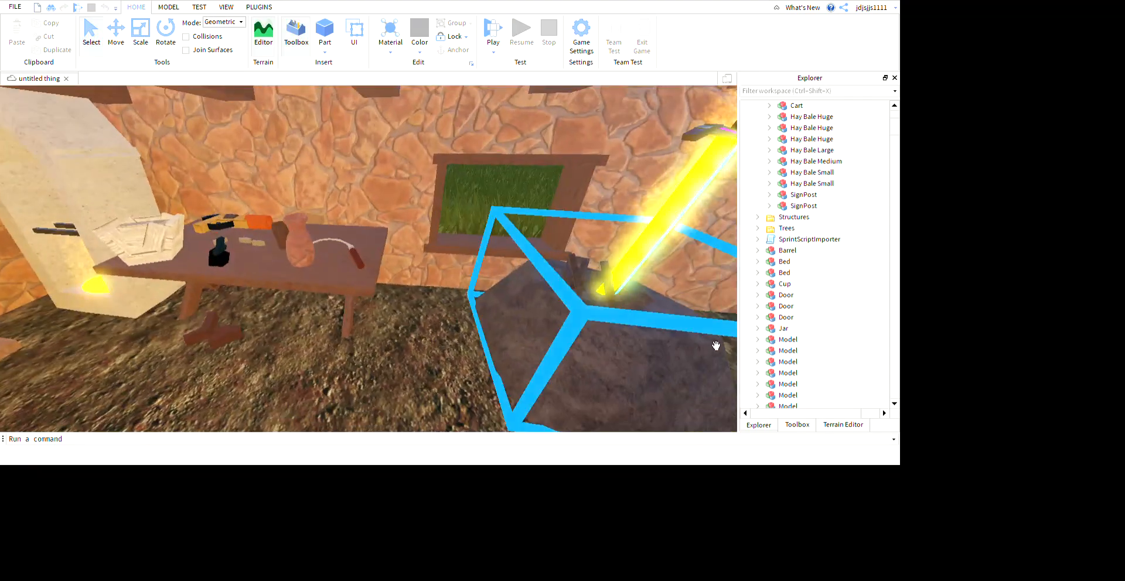
# Step: Duplicate the glowing yellow sword from the rock and place the copy outdoors on the dirt path
pyautogui.click(62, 51)
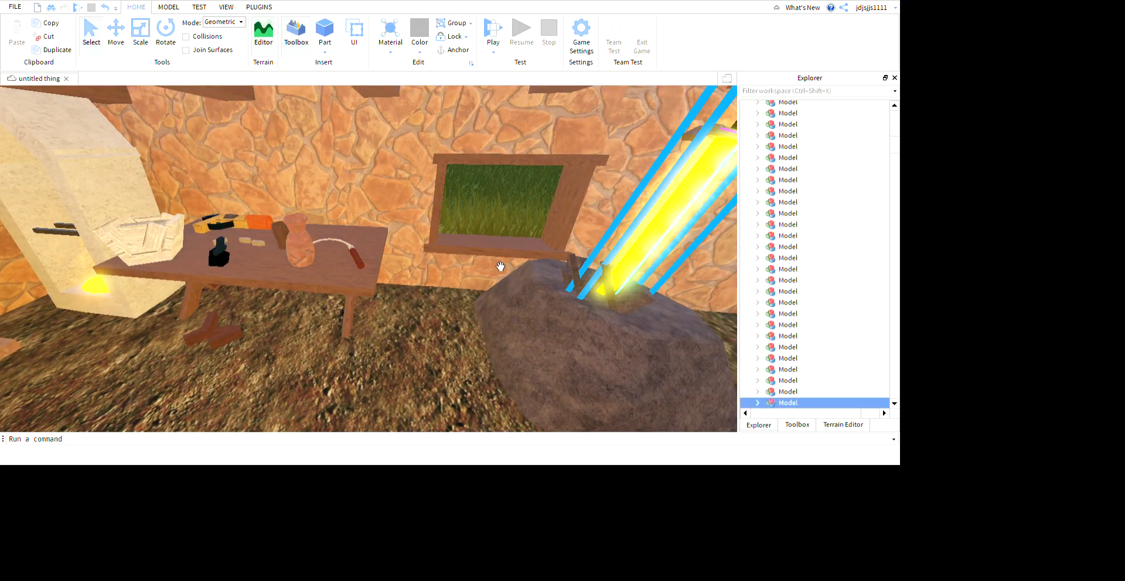
pyautogui.moveTo(498, 264); pyautogui.dragTo(535, 348, button='right')
pyautogui.press('s')
pyautogui.press('w')
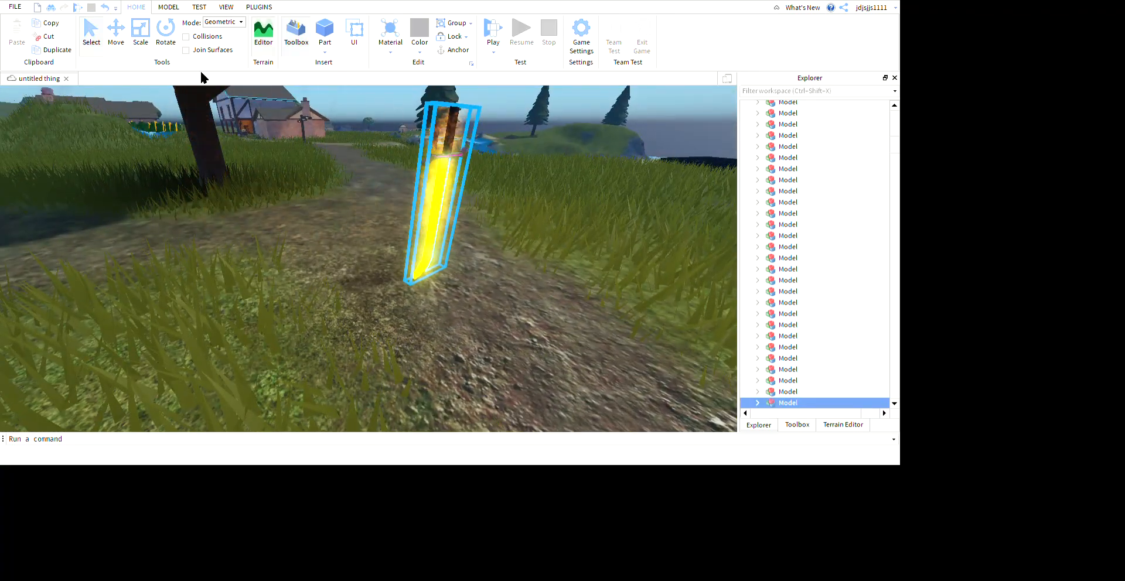
# Step: Rotate the sword copy until it lies flat on the dirt path
pyautogui.press('f')
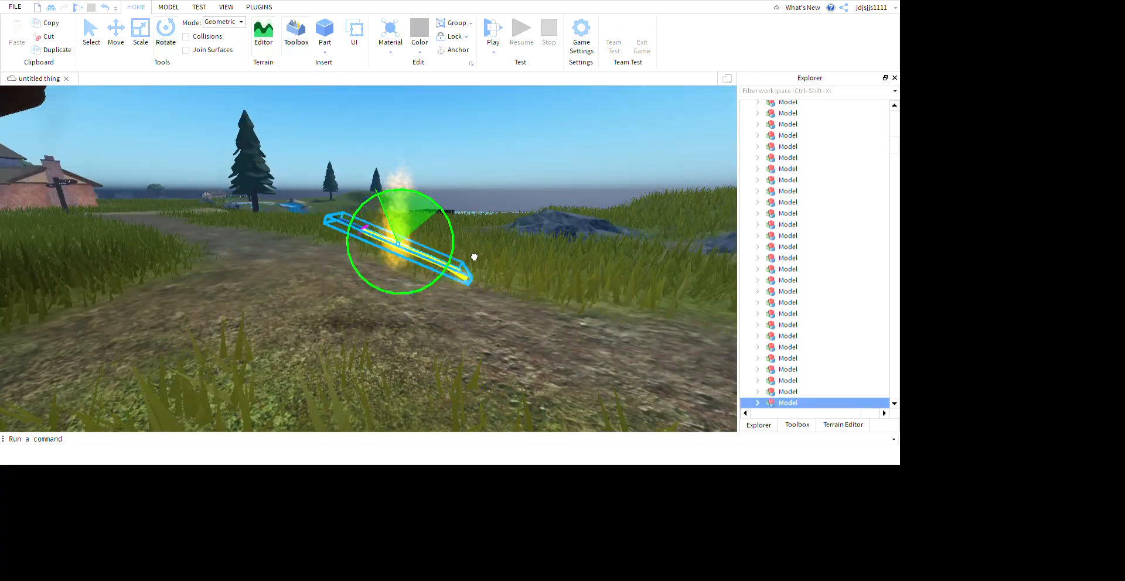
pyautogui.click(540, 405)
pyautogui.moveTo(540, 405); pyautogui.dragTo(504, 345, button='right')
pyautogui.press('w')
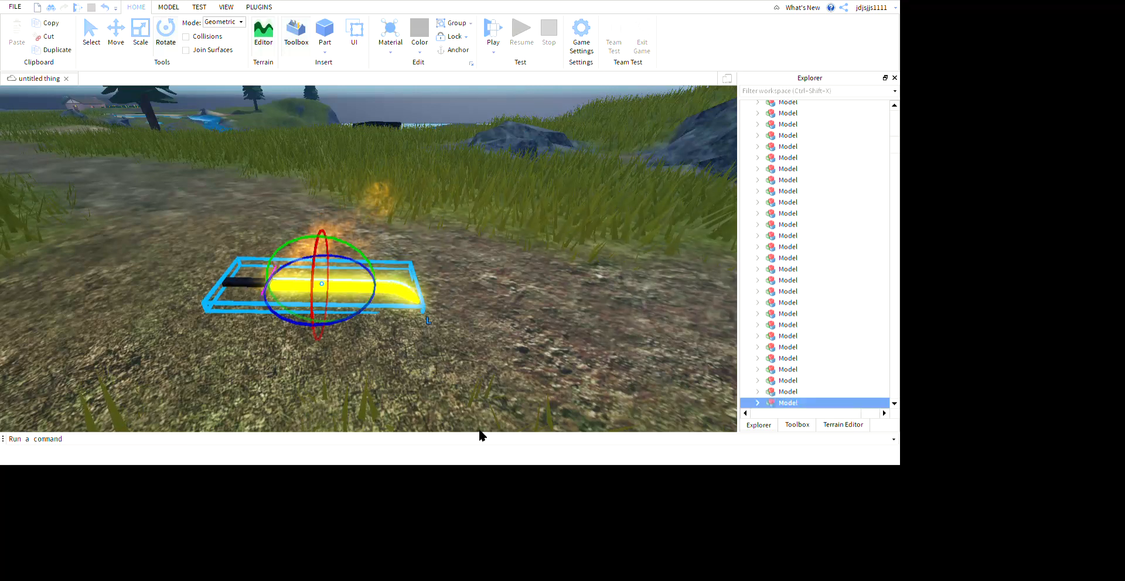
pyautogui.click(520, 413)
pyautogui.moveTo(519, 413); pyautogui.dragTo(520, 413, button='right')
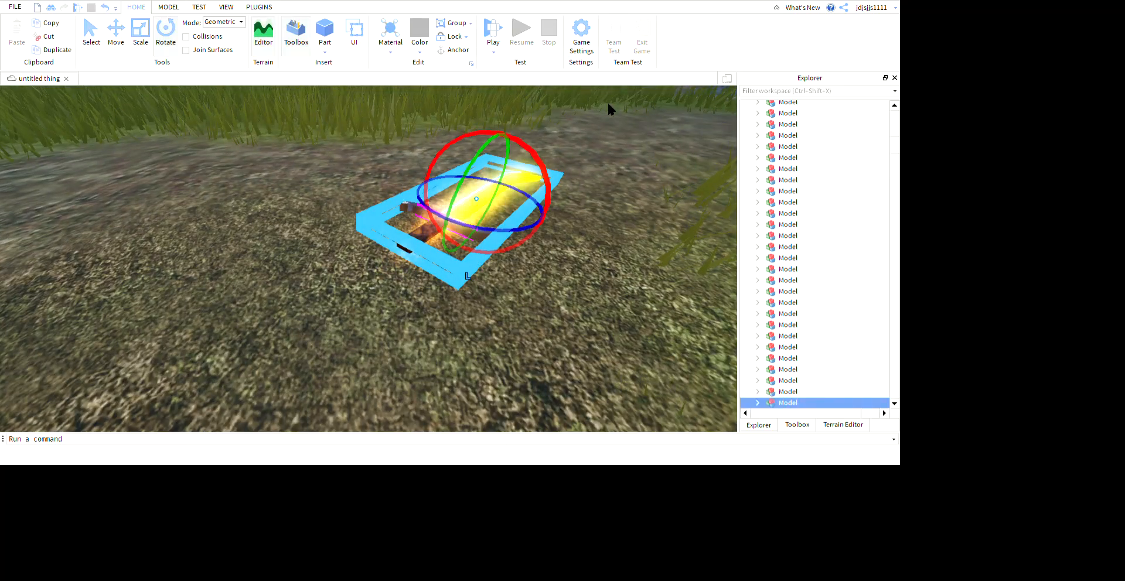
# Step: Pull the yellow blade piece out beside the sword copy and delete the flaming part at its core
pyautogui.click(639, 257)
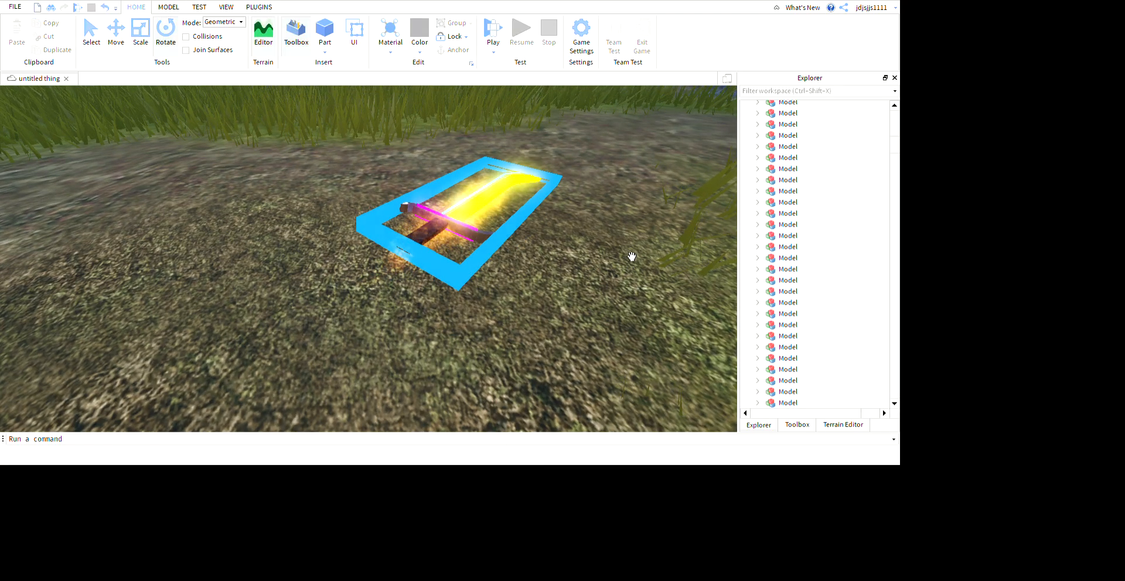
pyautogui.moveTo(623, 372); pyautogui.dragTo(623, 374, button='right')
pyautogui.click(623, 374)
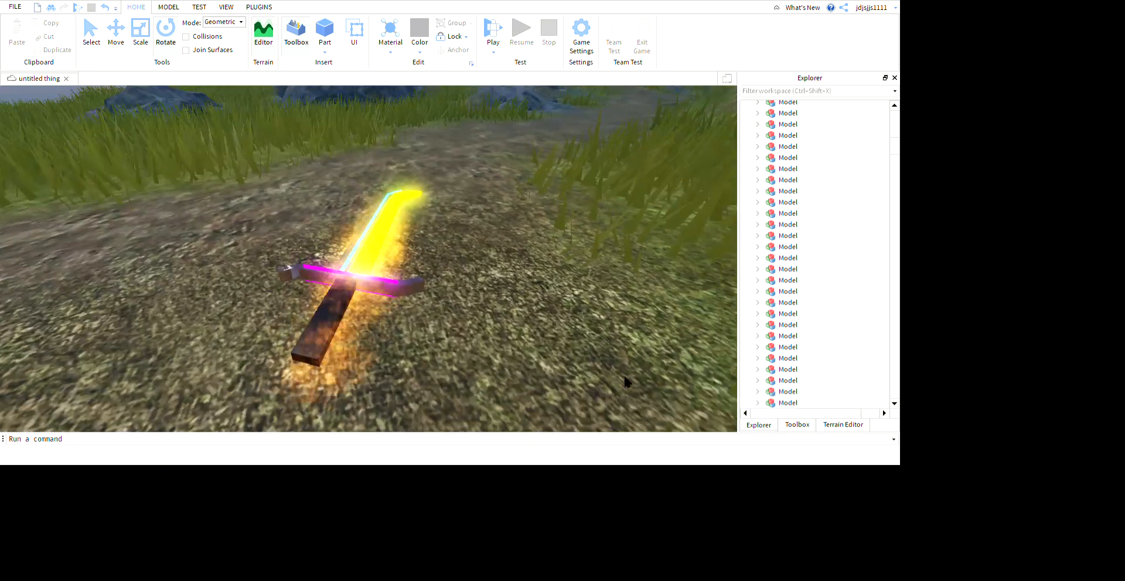
pyautogui.click(499, 308)
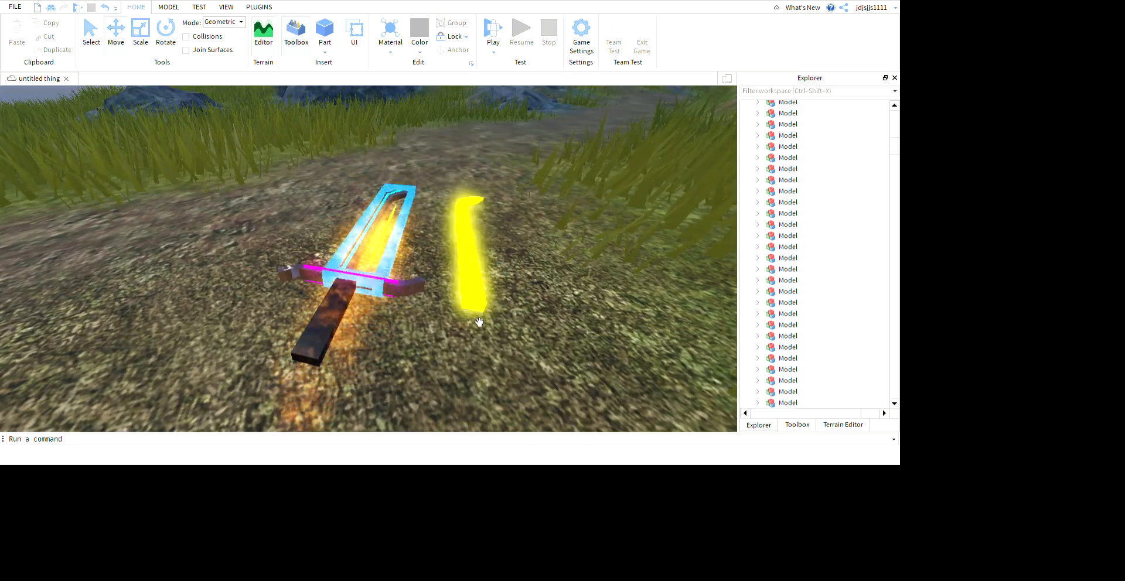
pyautogui.press('Delete')
pyautogui.moveTo(616, 339); pyautogui.dragTo(637, 314, button='right')
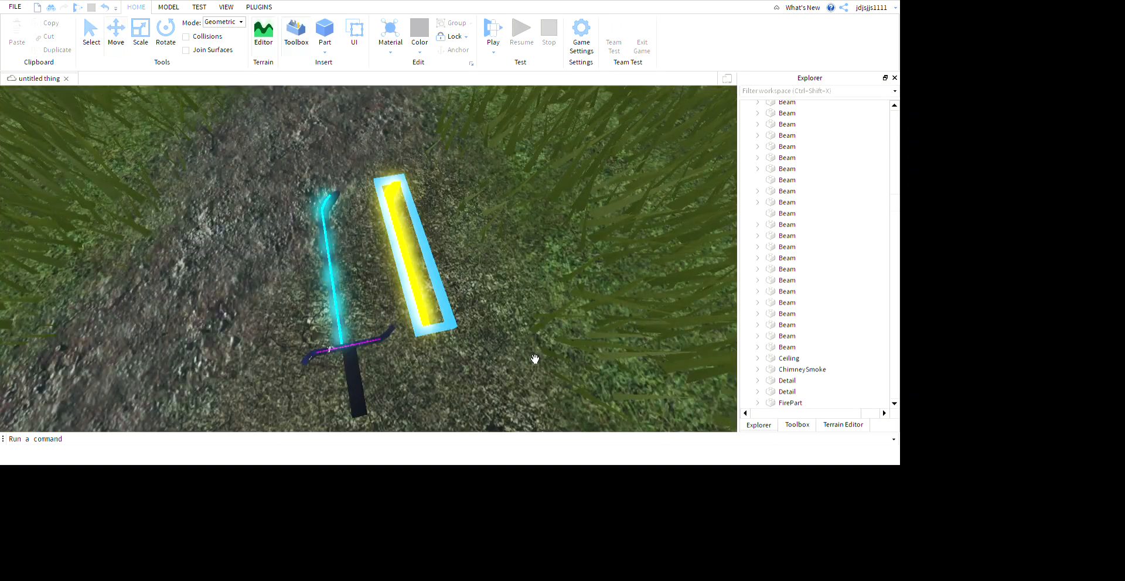
pyautogui.click(560, 339)
# Step: Examine the stone house's fireplace, glowing furnace and neighbouring worktable from several angles
pyautogui.scroll(-3, 607, 350)
pyautogui.moveTo(607, 350); pyautogui.dragTo(621, 347, button='right')
pyautogui.scroll(10, 621, 345)
pyautogui.scroll(-3, 624, 355)
pyautogui.scroll(10, 641, 367)
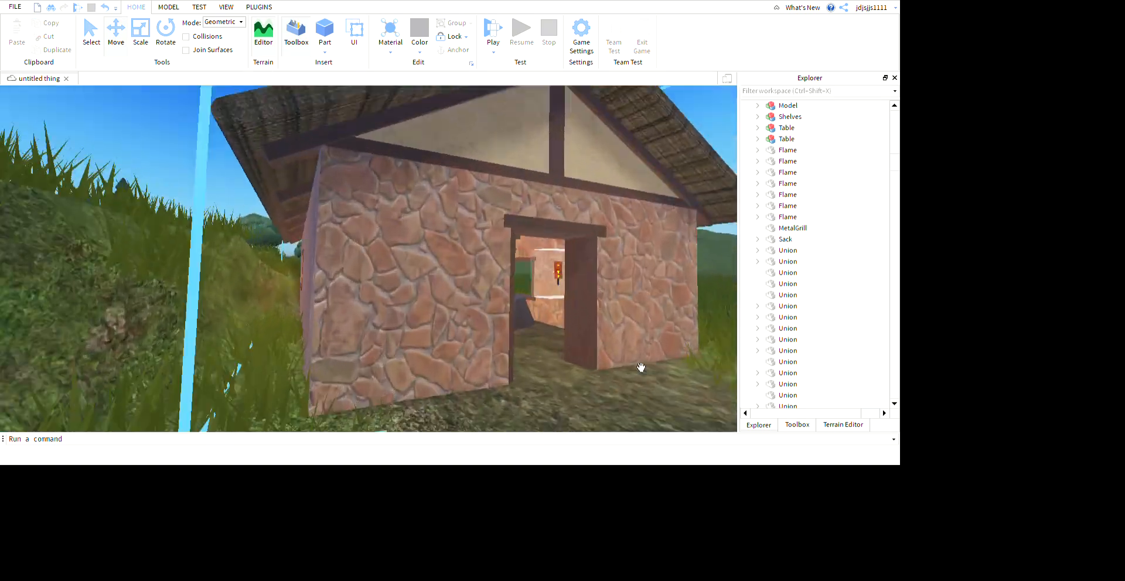
pyautogui.scroll(15, 642, 367)
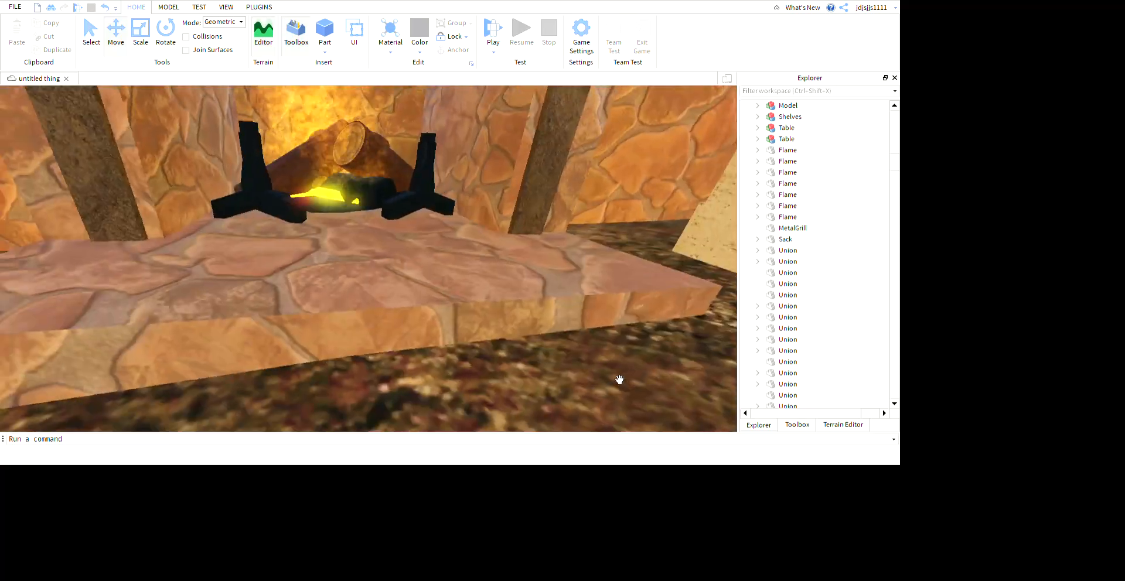
pyautogui.moveTo(458, 280); pyautogui.dragTo(527, 224, button='right')
pyautogui.scroll(-2, 582, 257)
pyautogui.moveTo(583, 256); pyautogui.dragTo(588, 271, button='right')
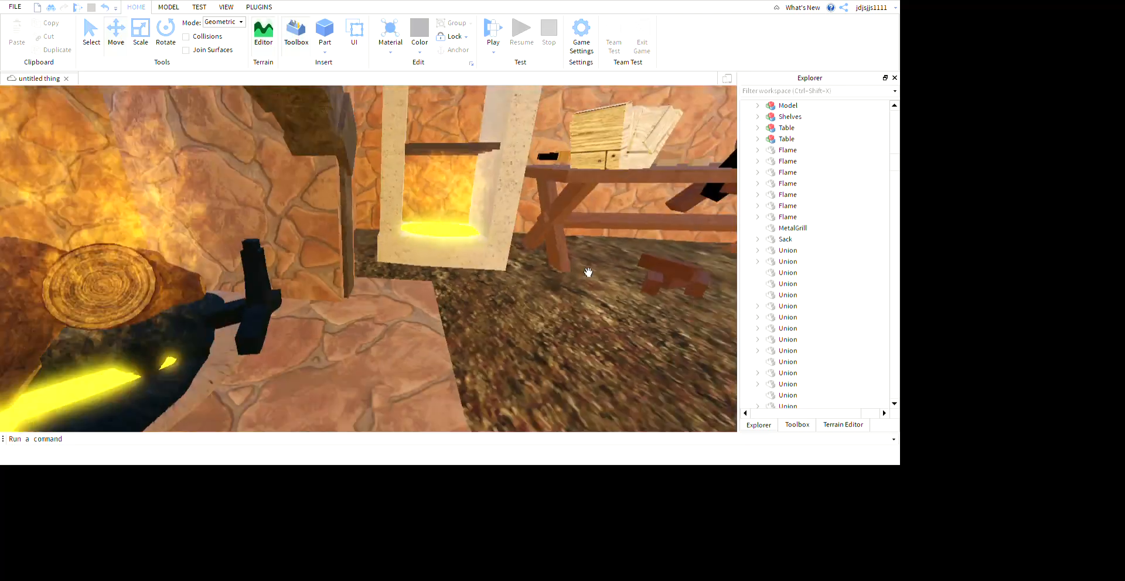
pyautogui.scroll(-4, 463, 225)
pyautogui.scroll(-3, 463, 224)
pyautogui.scroll(3, 532, 299)
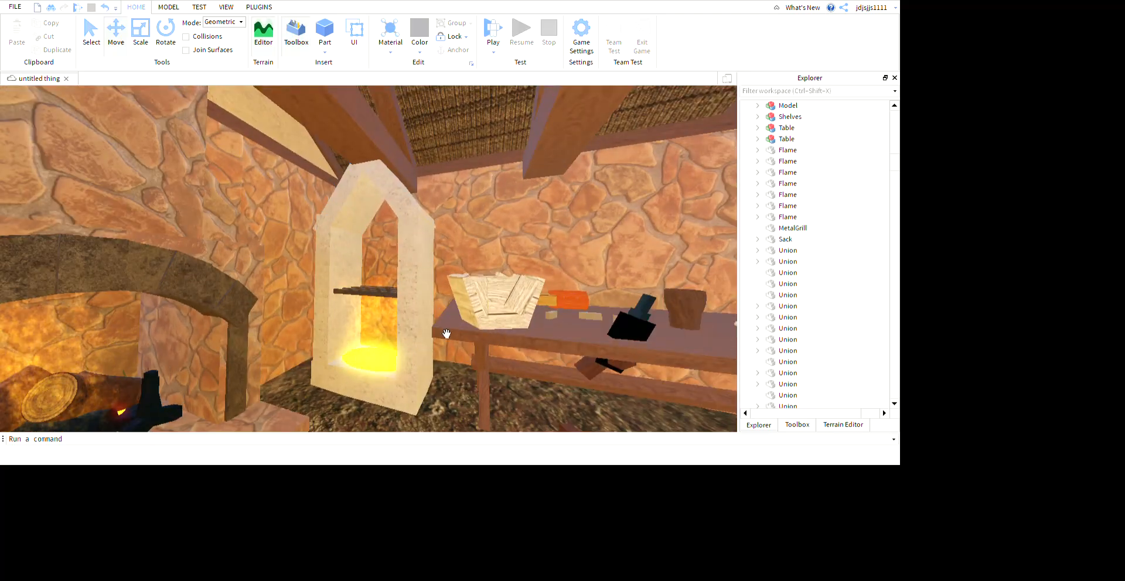
pyautogui.scroll(3, 620, 383)
pyautogui.scroll(-5, 620, 383)
pyautogui.scroll(5, 603, 367)
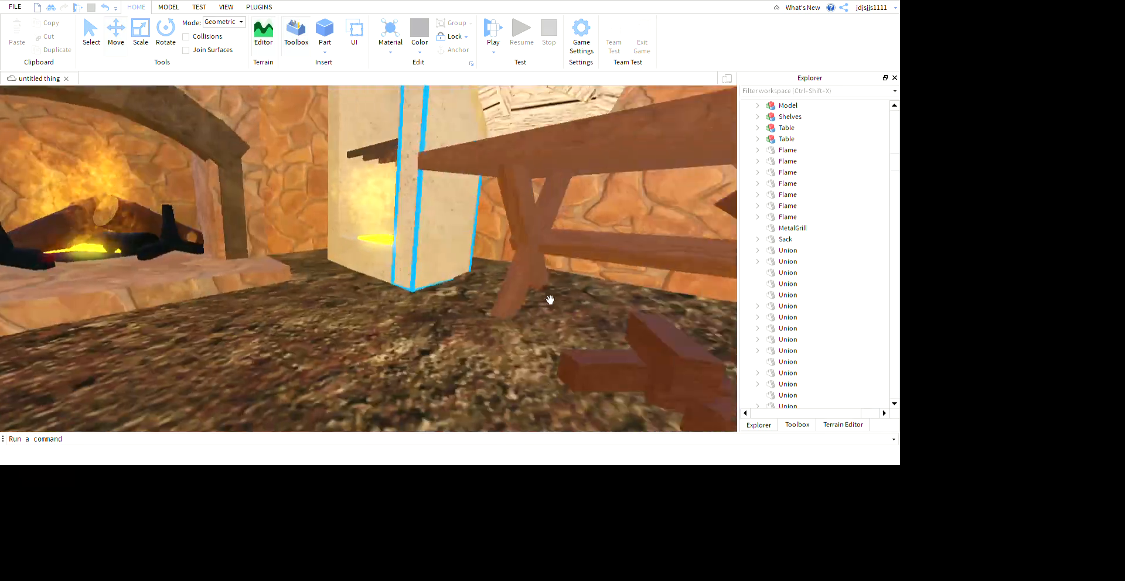
pyautogui.scroll(-4, 550, 300)
pyautogui.scroll(3, 550, 300)
pyautogui.moveTo(551, 300); pyautogui.dragTo(579, 283, button='right')
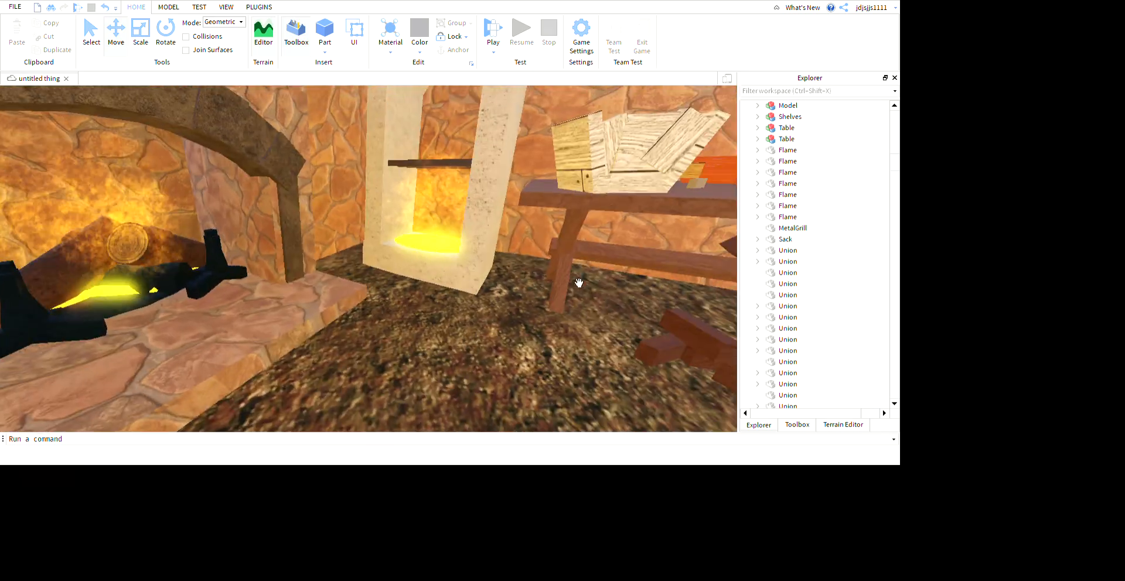
pyautogui.moveTo(532, 341); pyautogui.dragTo(637, 455, button='right')
pyautogui.scroll(5, 573, 324)
pyautogui.scroll(-4, 559, 312)
pyautogui.scroll(3, 559, 312)
pyautogui.scroll(4, 557, 307)
pyautogui.scroll(-5, 556, 308)
pyautogui.scroll(4, 557, 308)
pyautogui.scroll(-4, 556, 308)
pyautogui.scroll(3, 563, 315)
pyautogui.scroll(3, 563, 315)
pyautogui.scroll(-4, 563, 315)
# Step: Fit the yellow blade piece back onto the sword copy and delete the sword's long dark handle
pyautogui.click(635, 456)
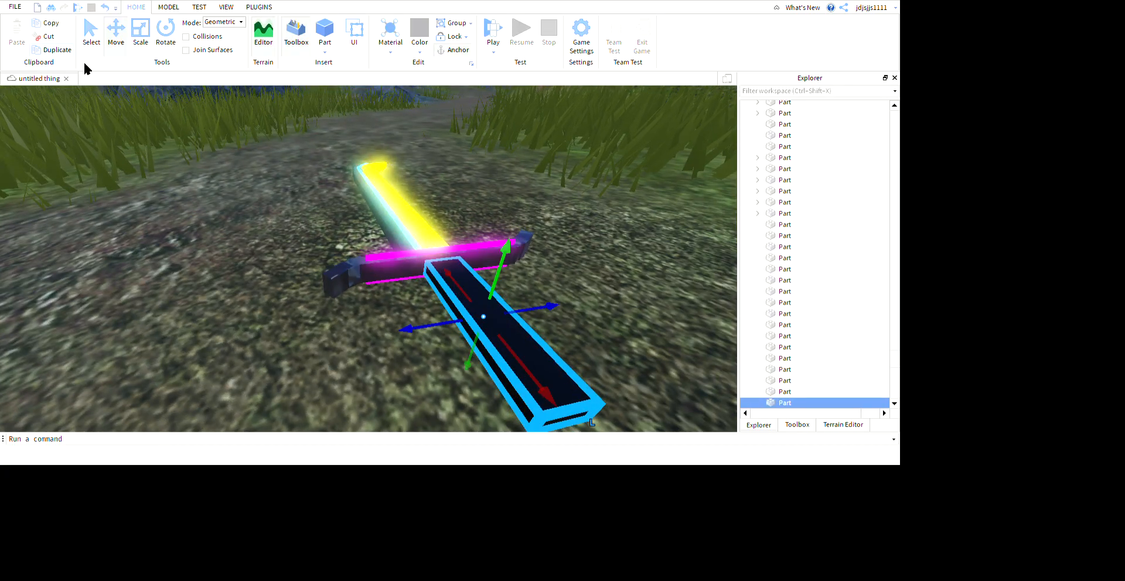
pyautogui.moveTo(594, 356); pyautogui.dragTo(595, 357, button='right')
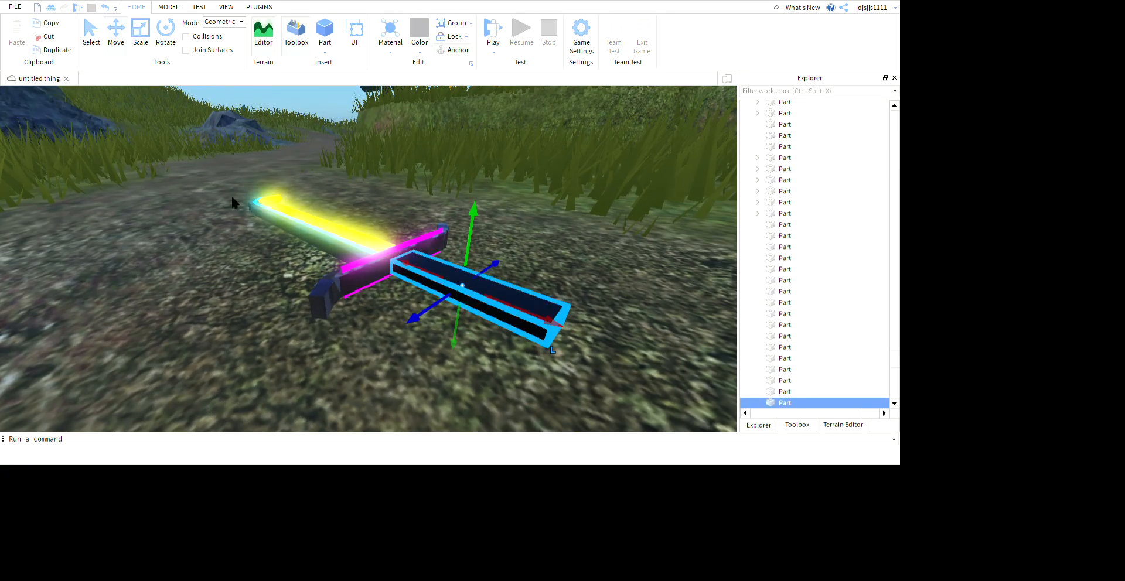
pyautogui.moveTo(633, 369); pyautogui.dragTo(623, 377, button='right')
pyautogui.scroll(4, 550, 385)
pyautogui.scroll(-4, 550, 384)
pyautogui.click(731, 321)
pyautogui.scroll(3, 732, 321)
pyautogui.moveTo(732, 322); pyautogui.dragTo(705, 303, button='right')
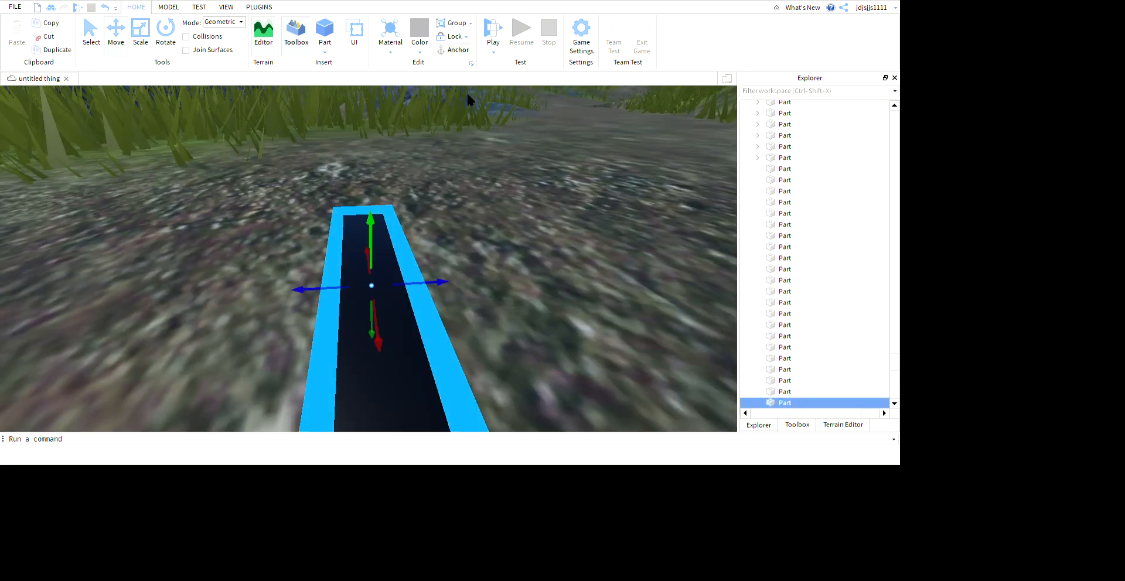
pyautogui.press('Delete')
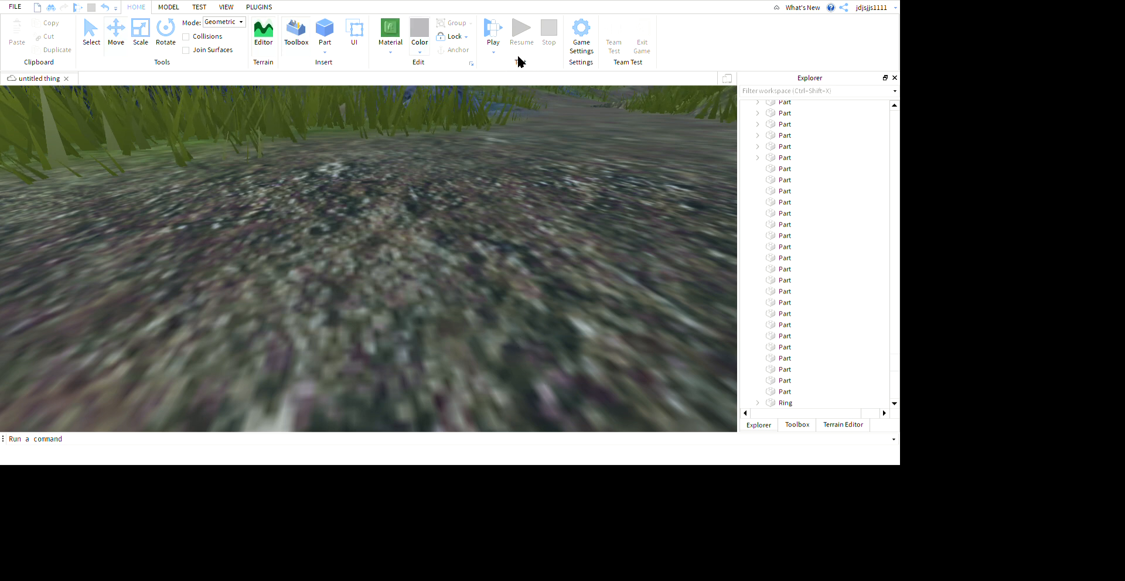
# Step: Insert a new block part on the path near the sword with black as its colour
pyautogui.moveTo(508, 297); pyautogui.dragTo(509, 298, button='right')
pyautogui.press('w')
pyautogui.press('s')
pyautogui.press('w')
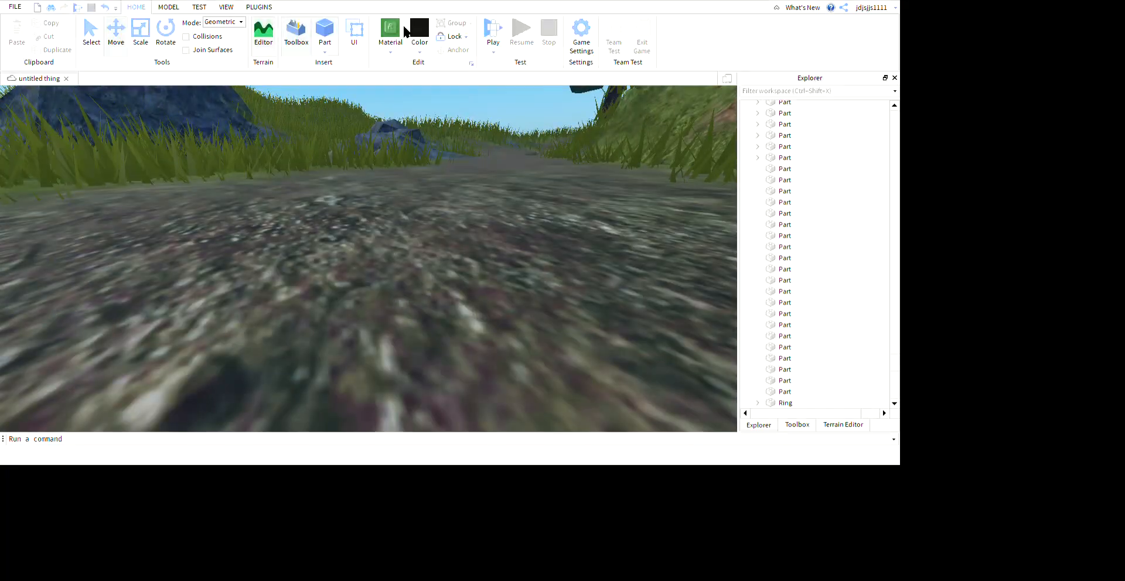
pyautogui.click(325, 31)
pyautogui.scroll(-5, 673, 359)
pyautogui.click(609, 409)
pyautogui.moveTo(609, 409); pyautogui.dragTo(609, 409, button='right')
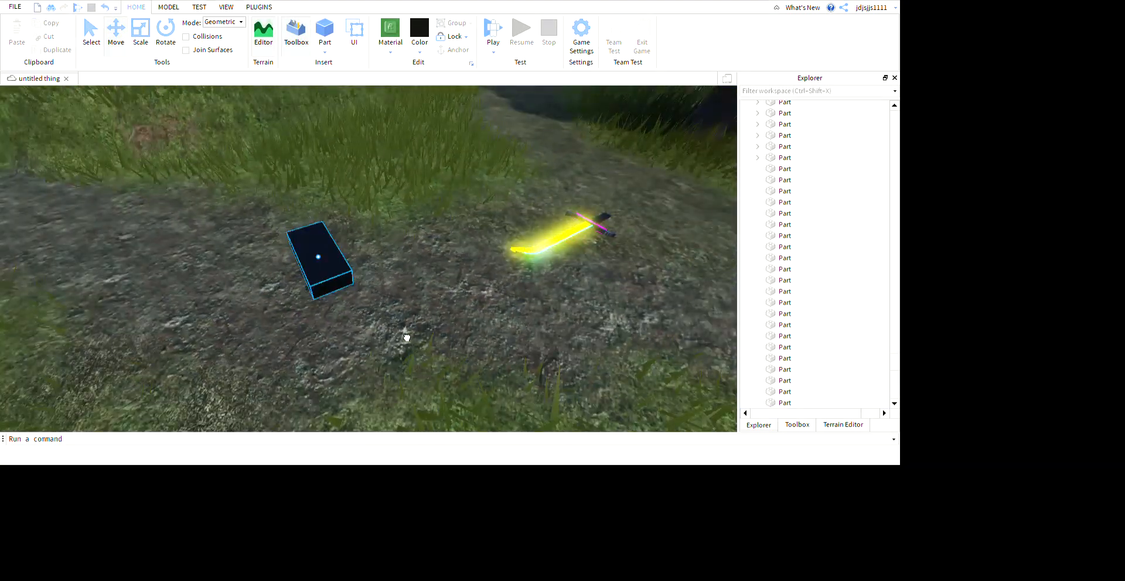
# Step: Scale the new black block into a narrow elongated bar
pyautogui.press('f')
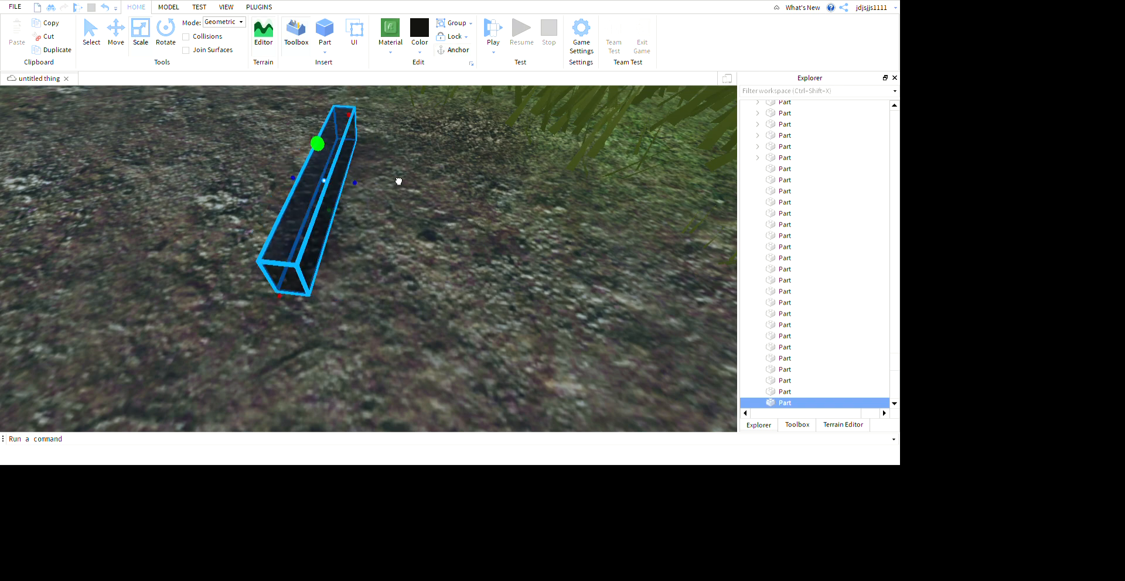
pyautogui.press('s')
pyautogui.moveTo(518, 306); pyautogui.dragTo(518, 306, button='right')
pyautogui.click(508, 326)
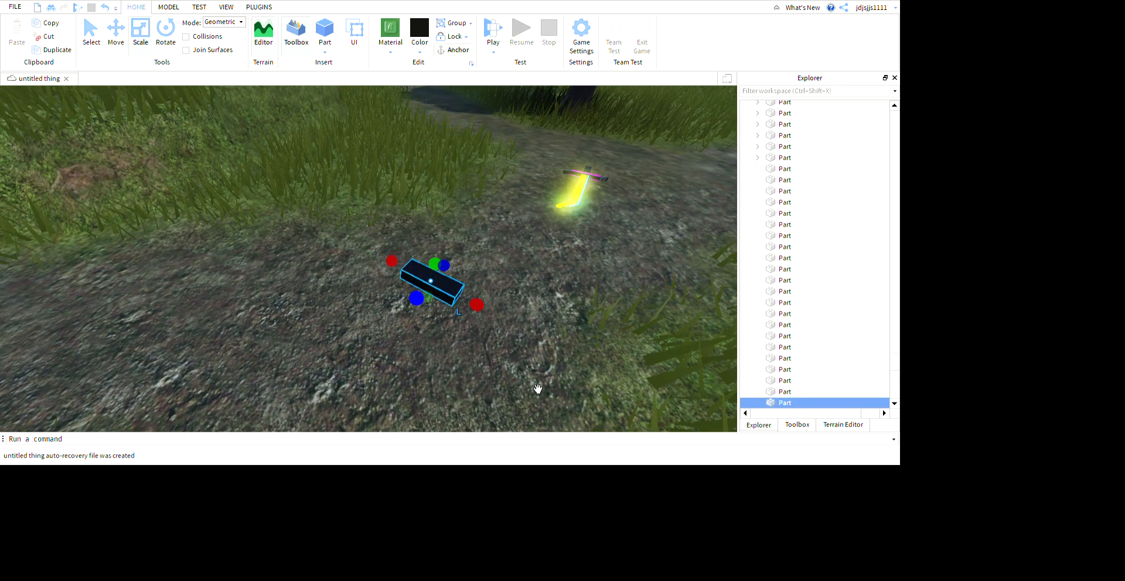
# Step: Examine the reworked glowing sword on the path from several angles and select its model
pyautogui.click(538, 389)
pyautogui.press('w')
pyautogui.moveTo(570, 434); pyautogui.dragTo(506, 286, button='right')
pyautogui.press('a')
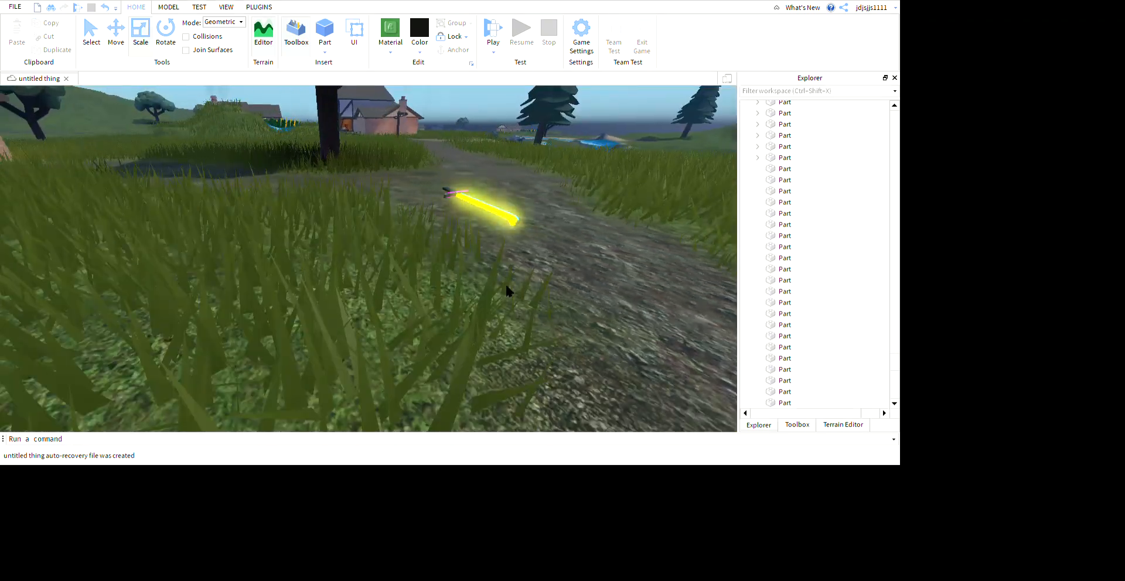
pyautogui.press('s')
pyautogui.click(415, 239)
pyautogui.press('w')
pyautogui.moveTo(487, 378); pyautogui.dragTo(513, 395, button='right')
pyautogui.press('f')
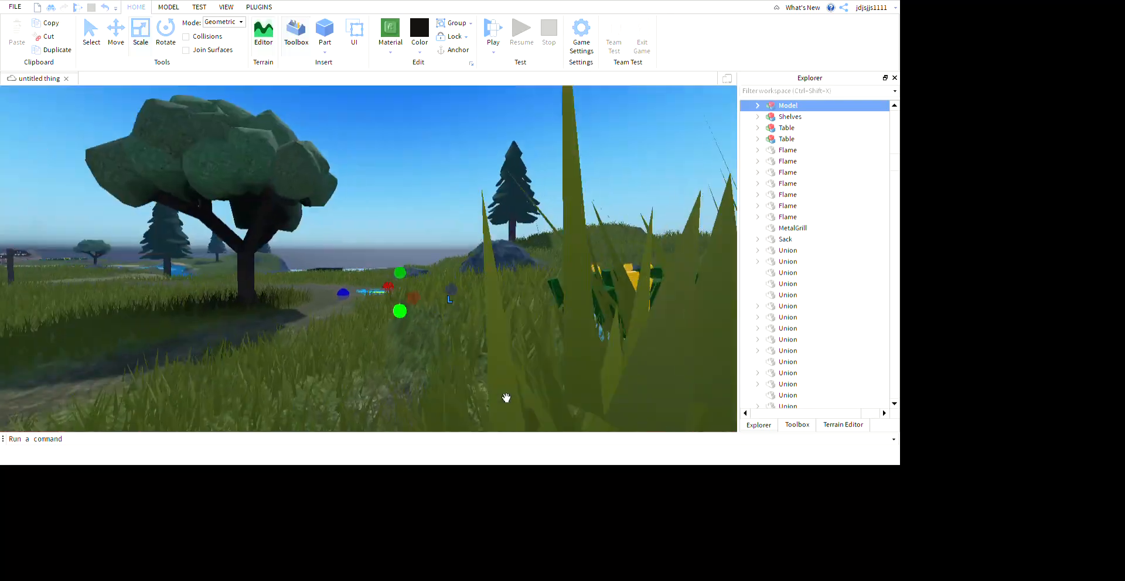
# Step: Bring the wooden pistol model from the indoor table out onto the dirt path
pyautogui.press('w')
pyautogui.moveTo(546, 184); pyautogui.dragTo(555, 287, button='right')
pyautogui.press('w')
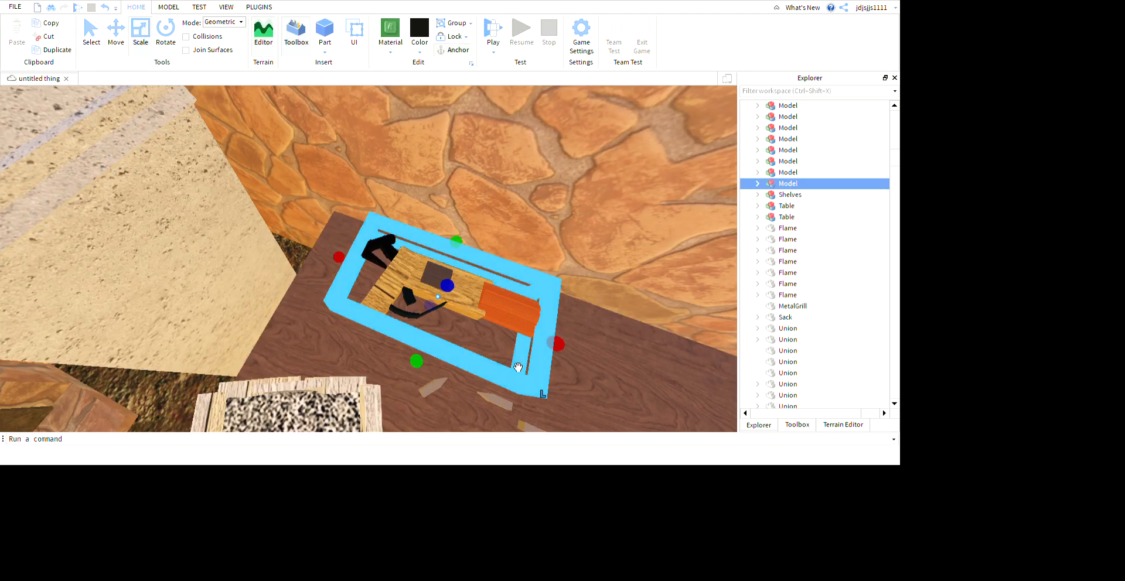
pyautogui.press('w')
pyautogui.moveTo(518, 367); pyautogui.dragTo(507, 380)
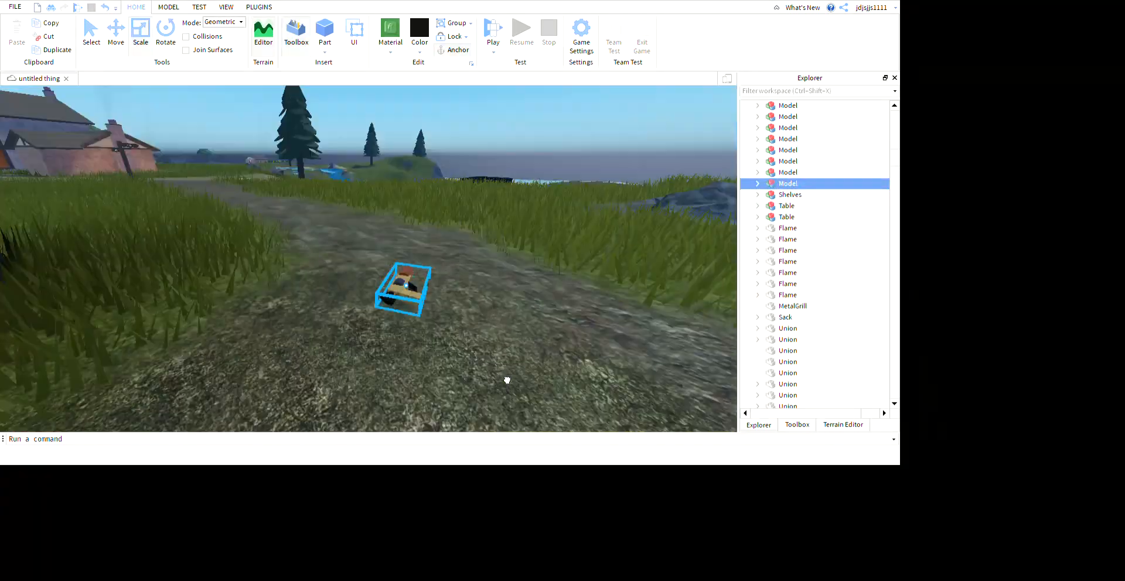
pyautogui.press('w')
pyautogui.moveTo(508, 381); pyautogui.dragTo(530, 399, button='right')
# Step: Ungroup the pistol and move its dark cylinder away from the wooden body onto the ground beside it
pyautogui.click(530, 399)
pyautogui.press('w')
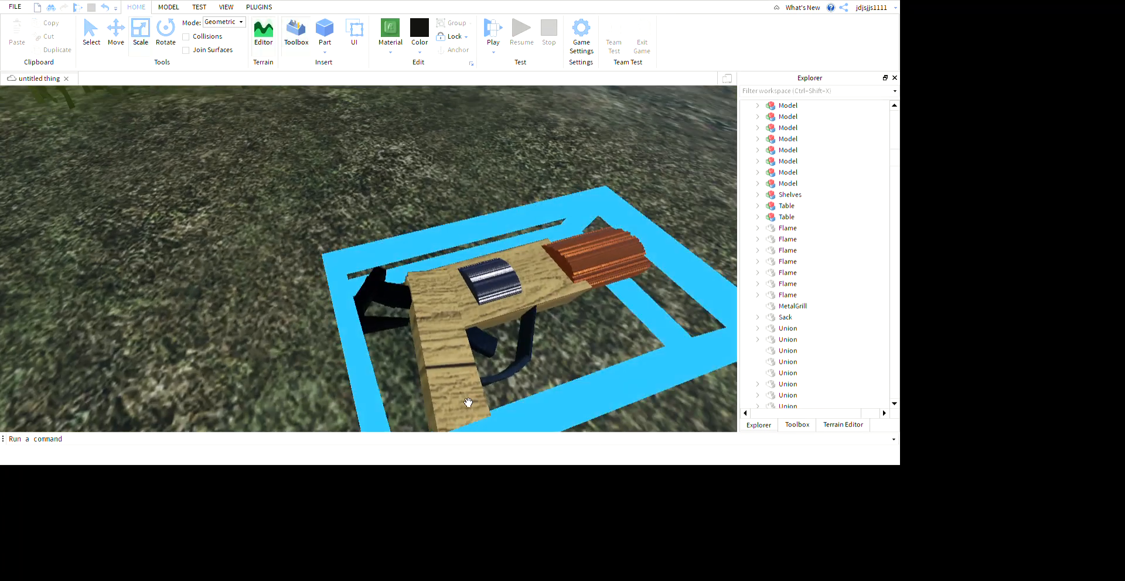
pyautogui.press('d')
pyautogui.press('s')
pyautogui.click(399, 273)
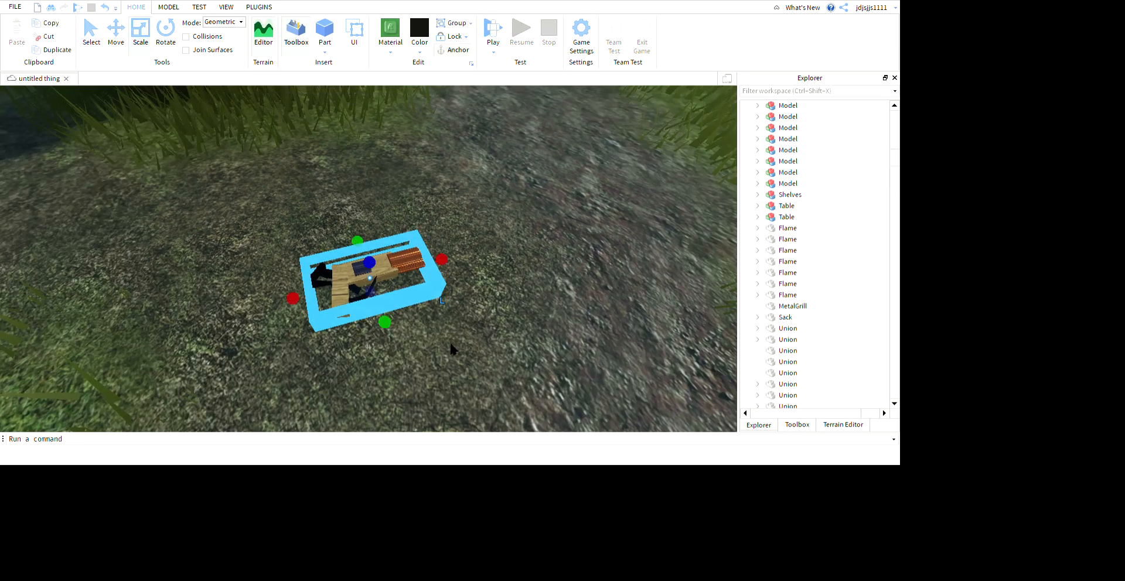
pyautogui.click(545, 223)
pyautogui.press('w')
pyautogui.moveTo(544, 223); pyautogui.dragTo(689, 368, button='right')
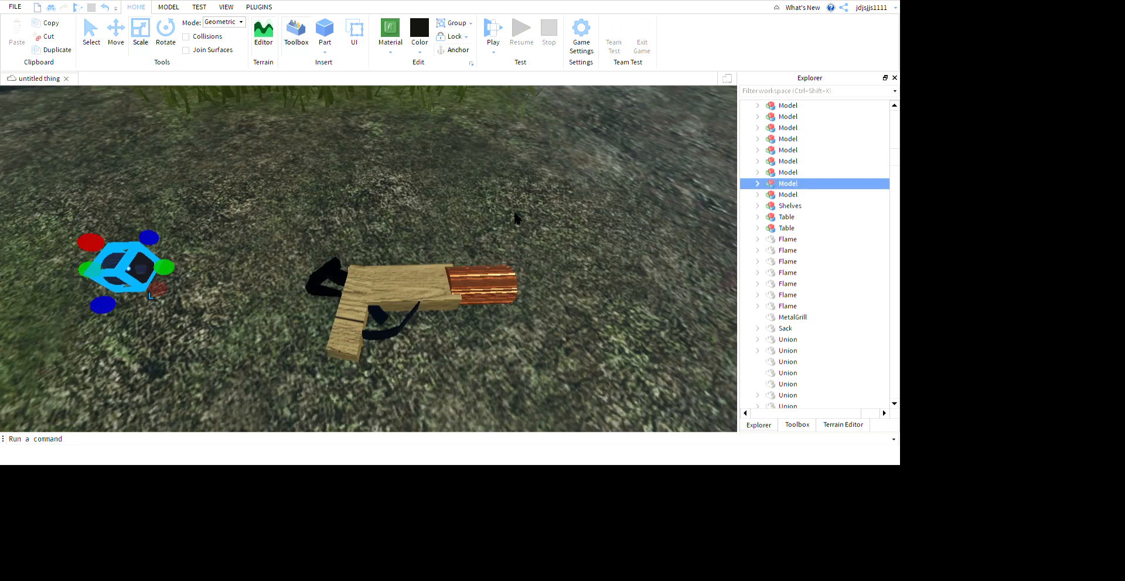
# Step: Ungroup the detached dark cylinder and delete all of its parts
pyautogui.click(328, 378)
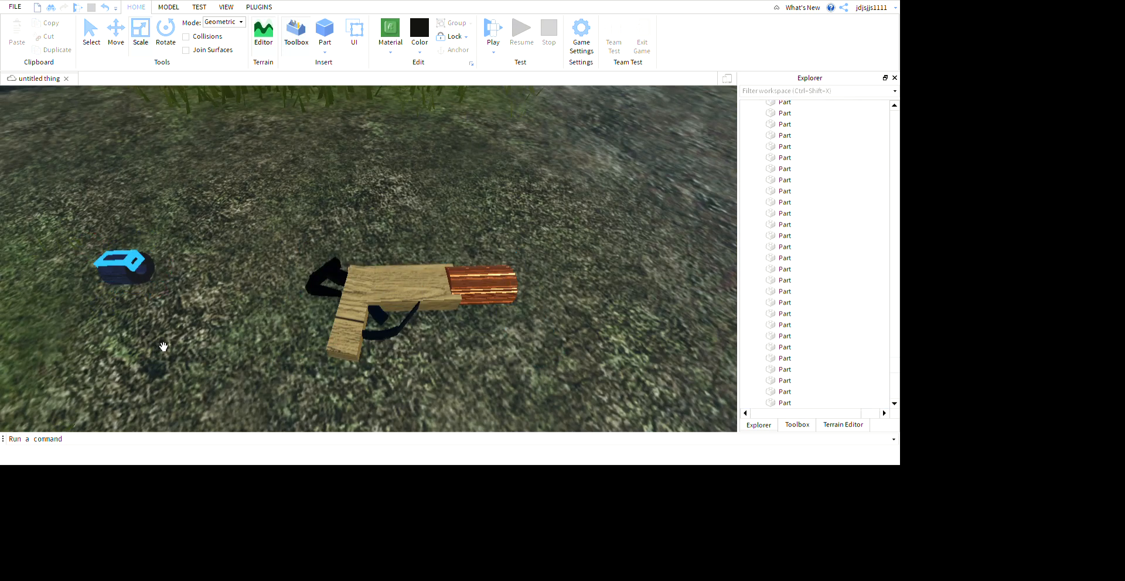
pyautogui.press('a')
pyautogui.moveTo(391, 332); pyautogui.dragTo(394, 335)
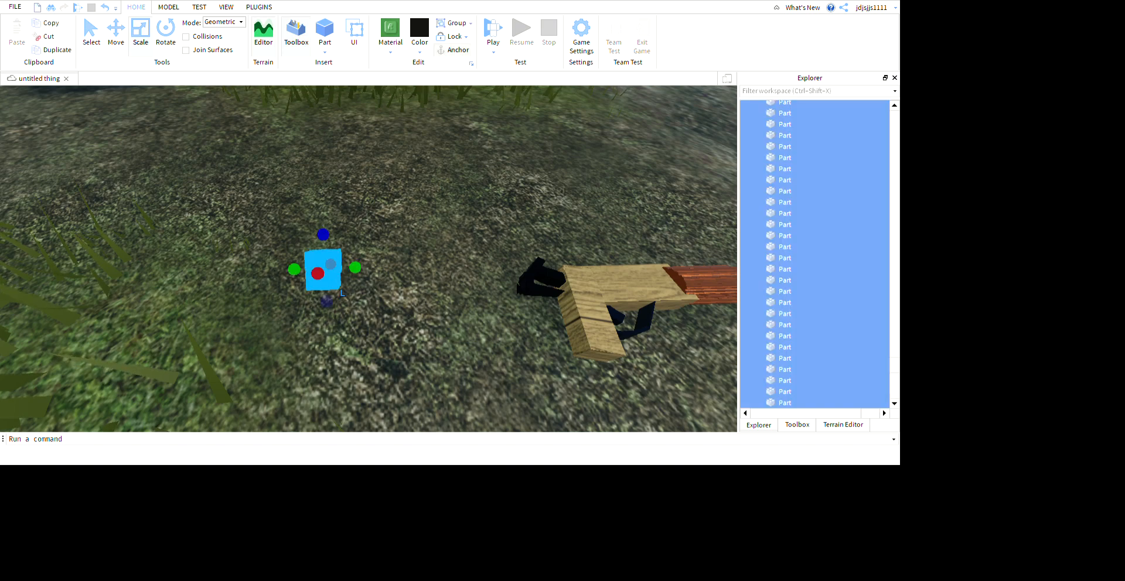
pyautogui.click(515, 279)
pyautogui.moveTo(515, 279); pyautogui.dragTo(515, 235, button='right')
pyautogui.press('w')
pyautogui.press('s')
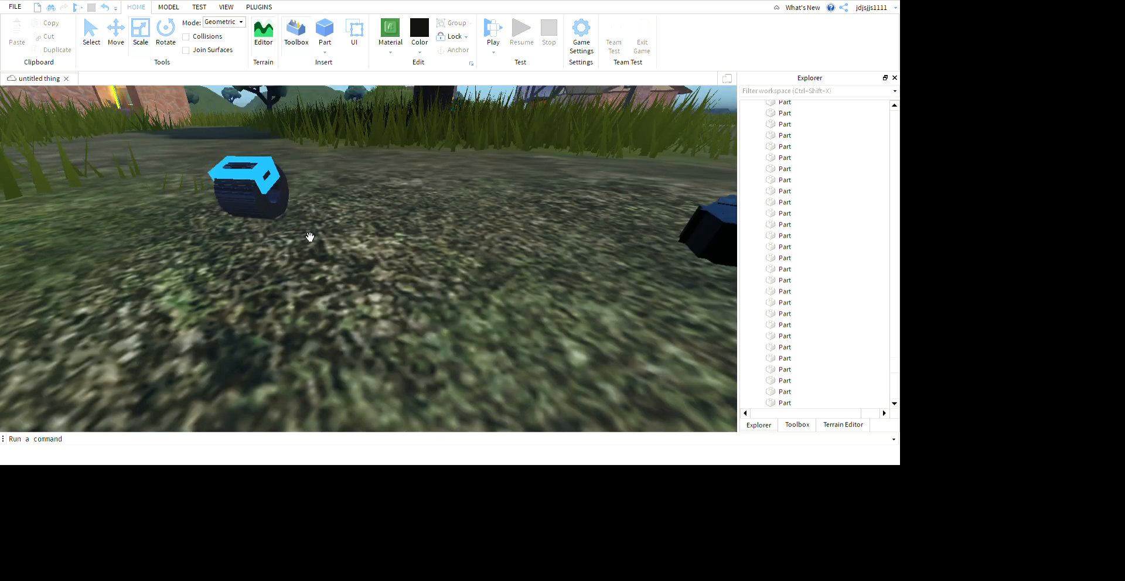
pyautogui.moveTo(324, 288); pyautogui.dragTo(426, 337, button='right')
pyautogui.moveTo(111, 185); pyautogui.dragTo(348, 356)
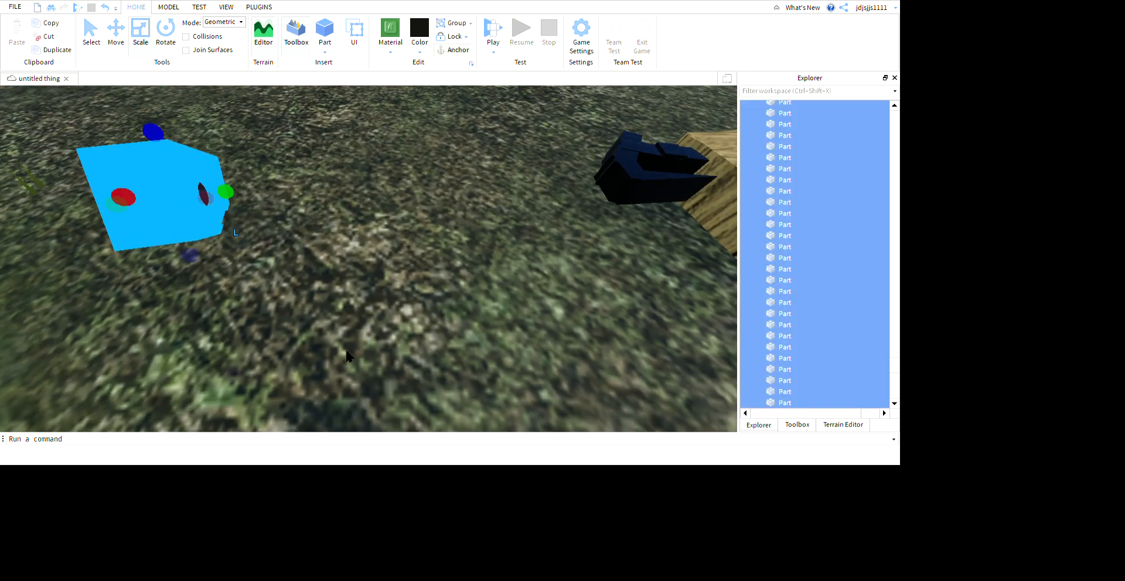
pyautogui.press('Delete')
pyautogui.scroll(-5, 491, 294)
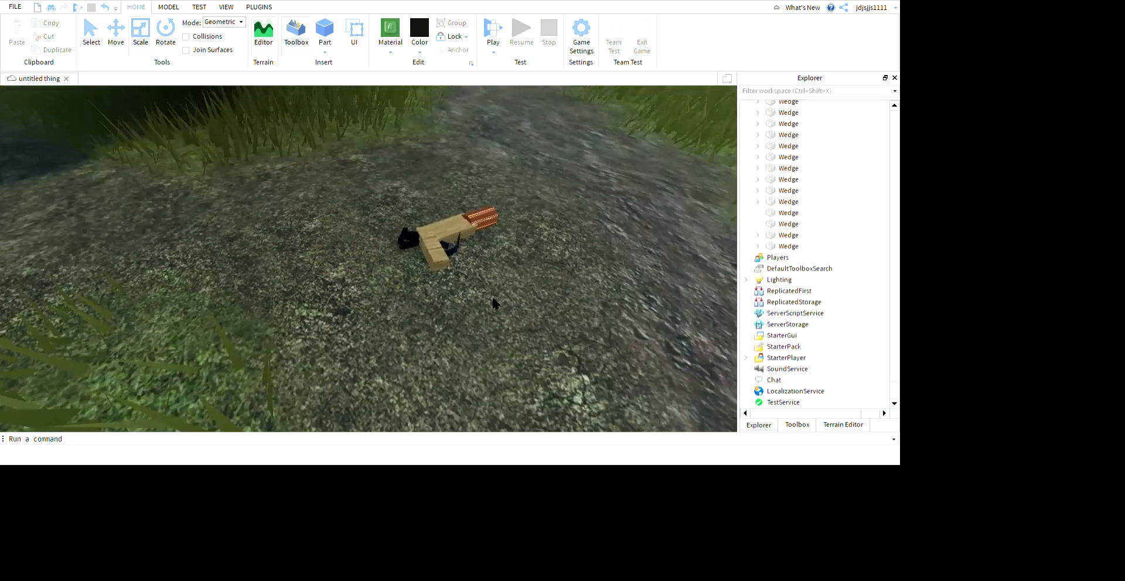
# Step: Ungroup the black hammer at the pistol's rear, try scaling its pieces up, and delete them
pyautogui.scroll(3, 528, 315)
pyautogui.click(529, 316)
pyautogui.hotkey('ctrl', 'u')
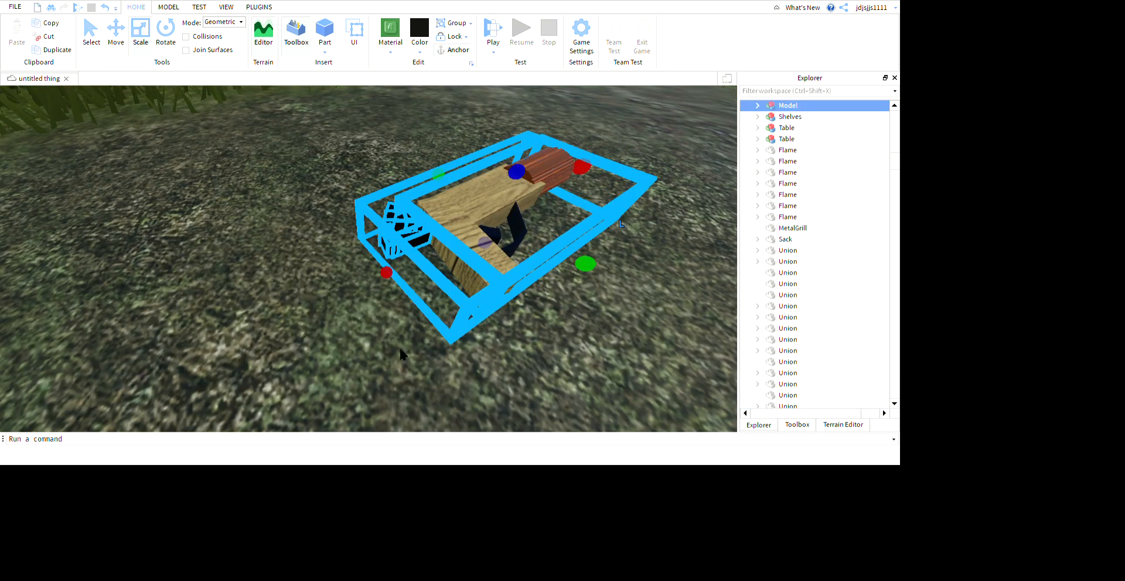
pyautogui.click(399, 346)
pyautogui.moveTo(521, 345); pyautogui.dragTo(304, 369)
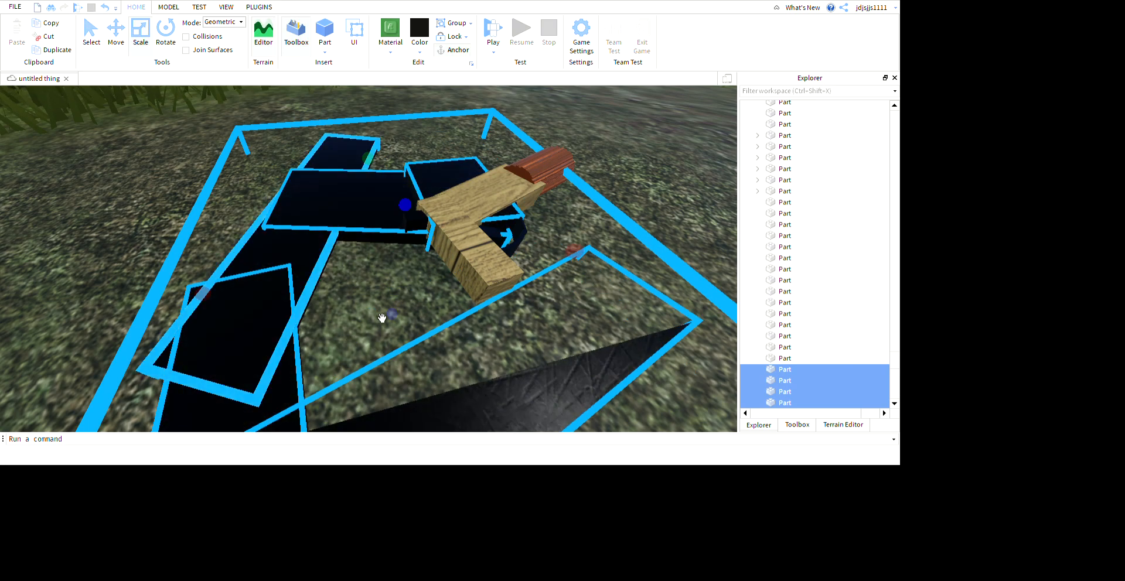
pyautogui.press('Delete')
# Step: Delete the small black block lying beside the pistol's grip
pyautogui.moveTo(498, 296); pyautogui.dragTo(519, 312, button='right')
pyautogui.press('w')
pyautogui.press('w')
pyautogui.moveTo(337, 312); pyautogui.dragTo(336, 312, button='right')
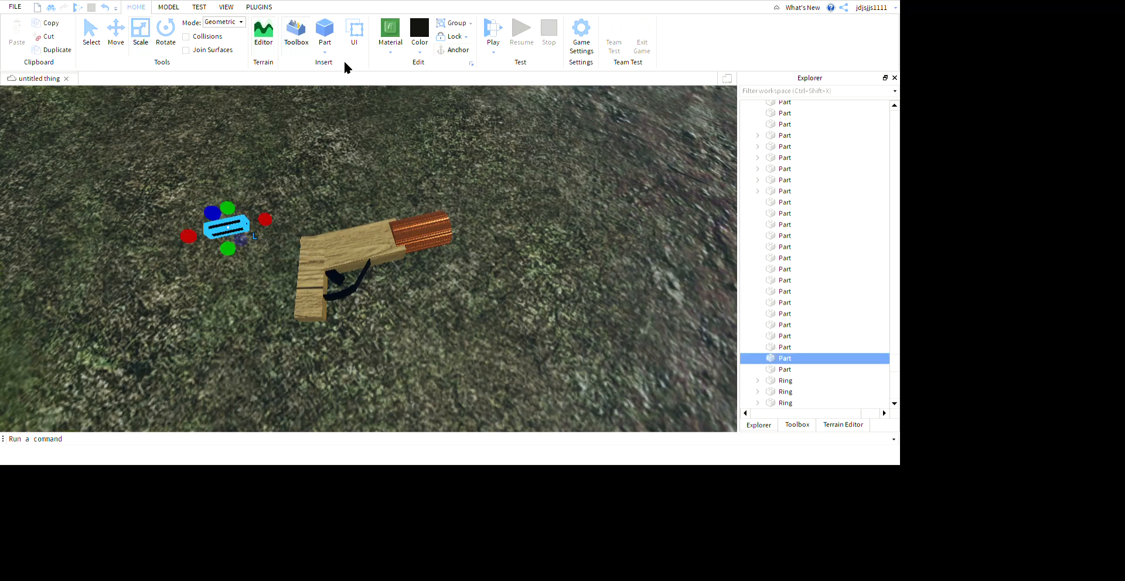
pyautogui.press('Delete')
# Step: Examine the pistol's body, copper barrel and trigger guard from several sides
pyautogui.press('s')
pyautogui.moveTo(544, 254); pyautogui.dragTo(543, 259, button='right')
pyautogui.press('w')
pyautogui.press('d')
pyautogui.press('a')
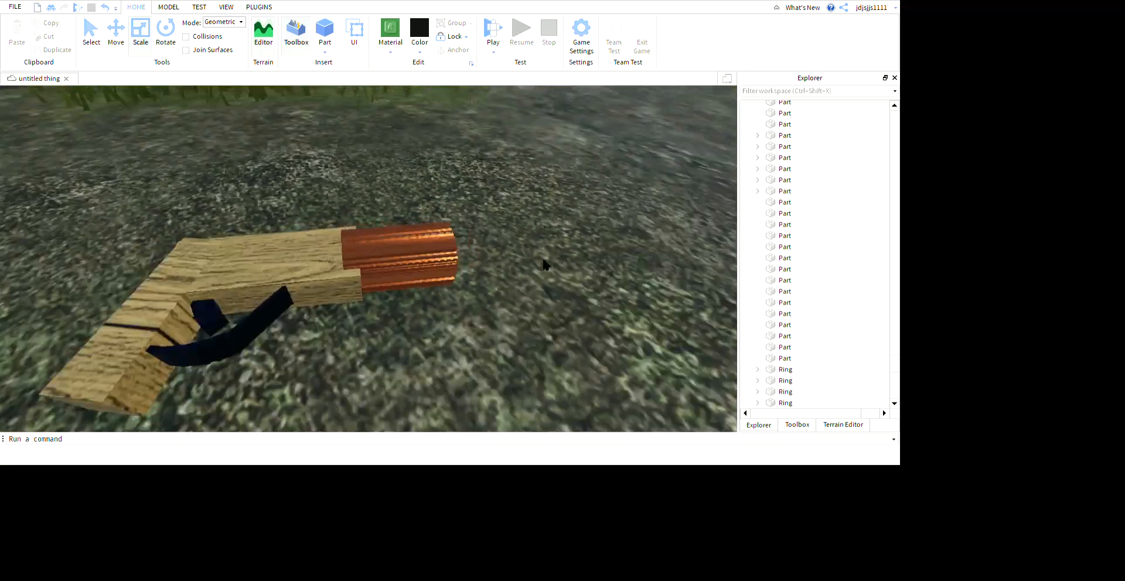
pyautogui.press('s')
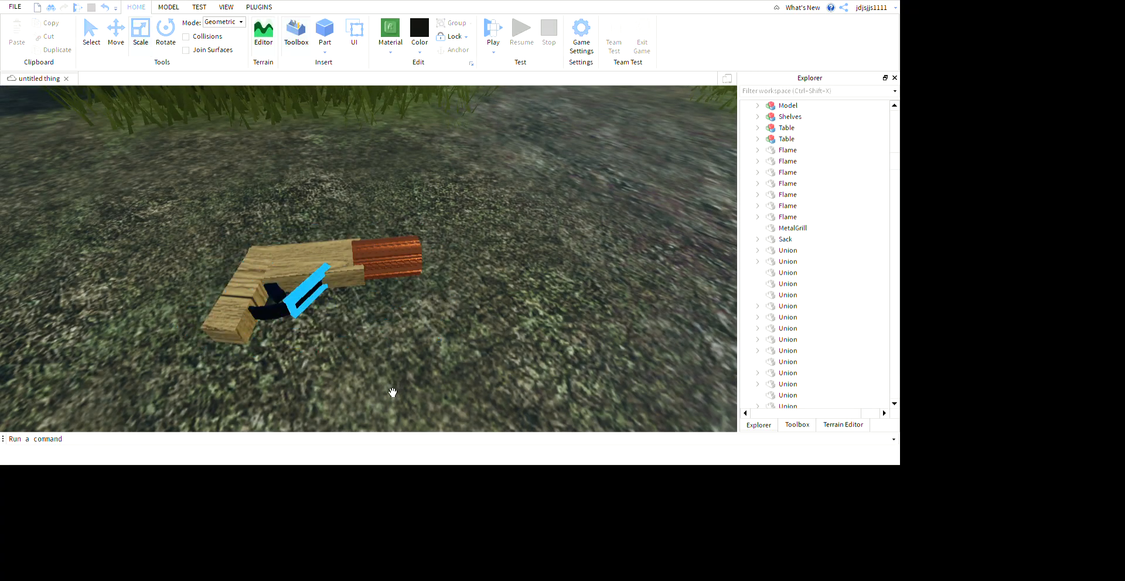
pyautogui.press('s')
pyautogui.press('w')
pyautogui.press('a')
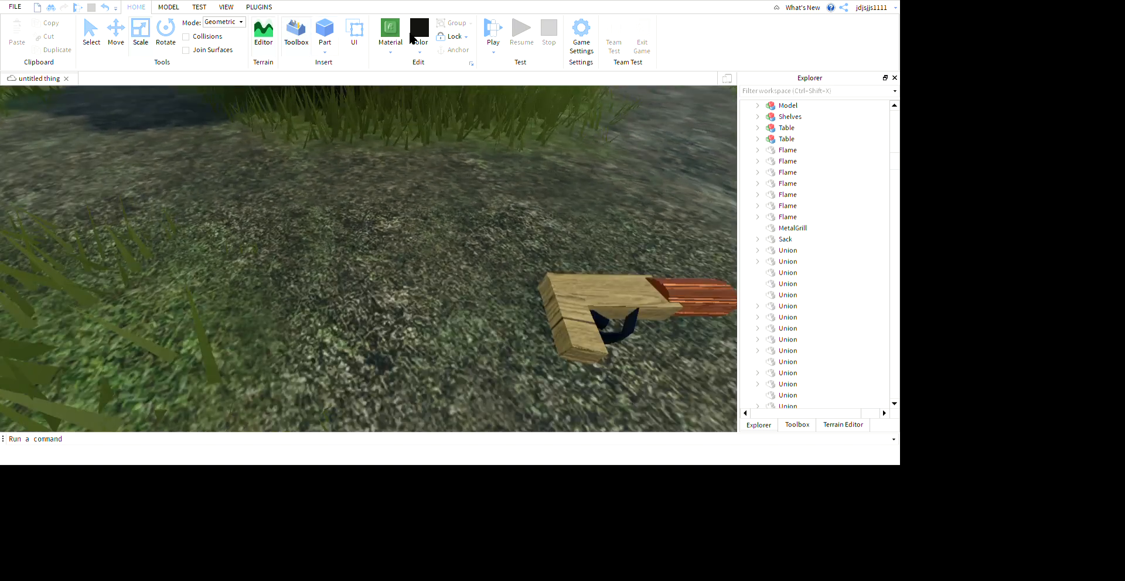
# Step: Insert a black block beside the pistol and scale it down to a thin, narrow bar
pyautogui.moveTo(507, 332); pyautogui.dragTo(505, 356)
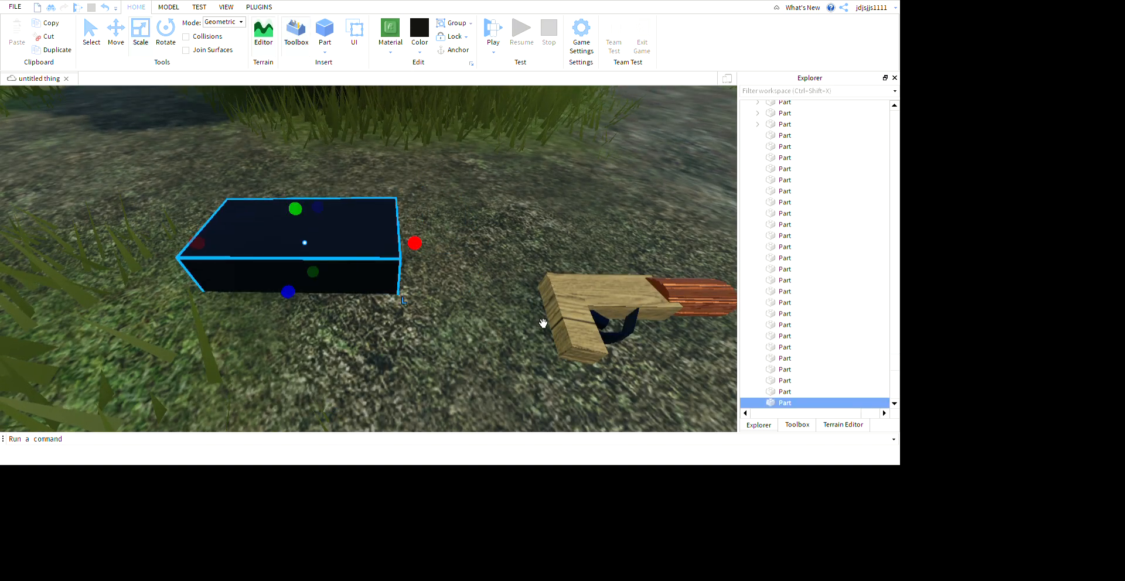
pyautogui.moveTo(523, 307); pyautogui.dragTo(351, 304)
pyautogui.moveTo(283, 277); pyautogui.dragTo(283, 306)
pyautogui.moveTo(311, 329); pyautogui.dragTo(426, 324)
pyautogui.moveTo(397, 367); pyautogui.dragTo(415, 303)
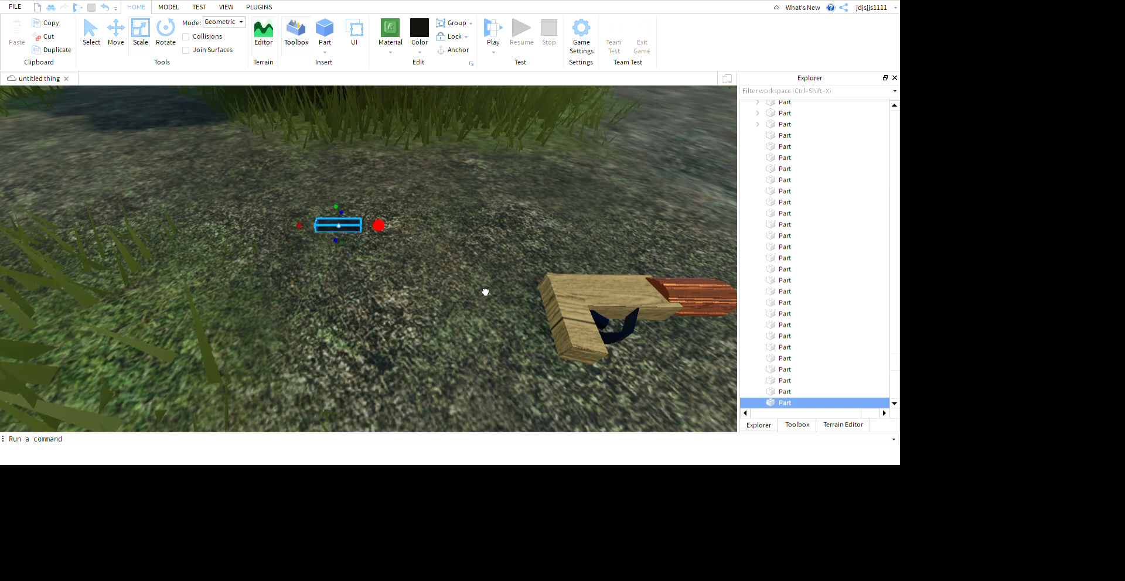
pyautogui.moveTo(381, 226); pyautogui.dragTo(392, 227)
# Step: Rotate the thin black bar so that one end tilts slightly upward from the ground
pyautogui.click(412, 274)
pyautogui.scroll(1, 413, 273)
pyautogui.moveTo(412, 273); pyautogui.dragTo(412, 269, button='right')
pyautogui.click(363, 239)
pyautogui.click(166, 33)
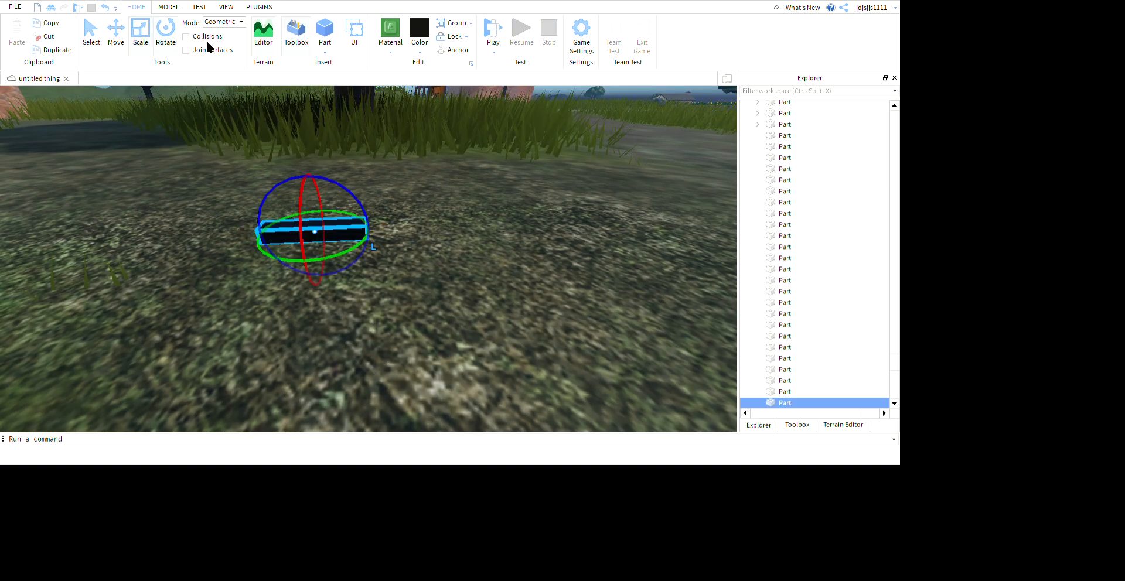
pyautogui.moveTo(461, 269); pyautogui.dragTo(433, 233)
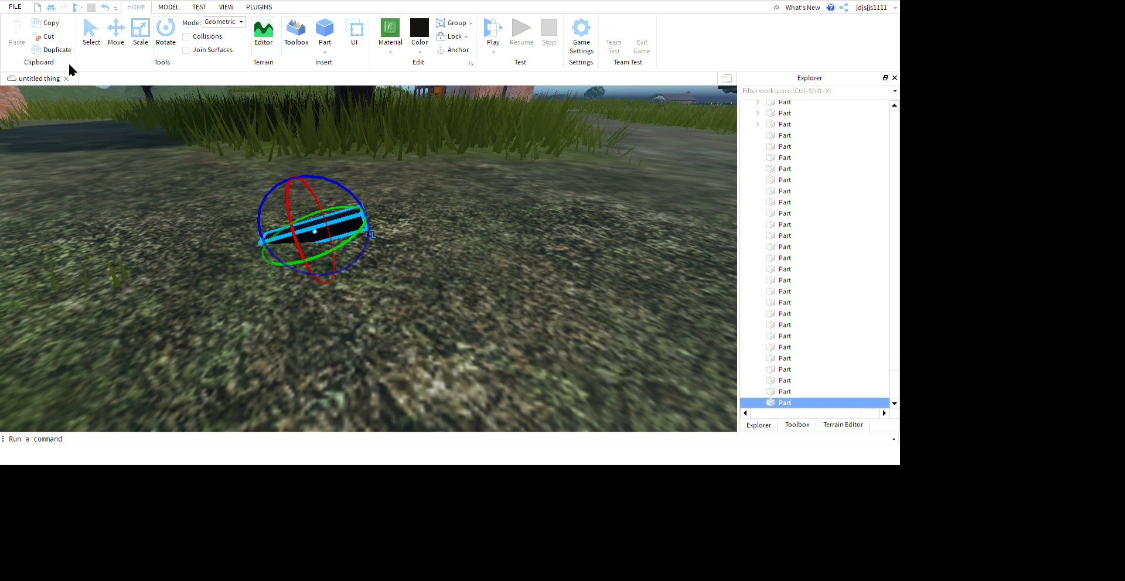
# Step: Duplicate the tilted bar as a short segment at its raised end, tilt the copy more steeply and lengthen it
pyautogui.hotkey('ctrl', '3')
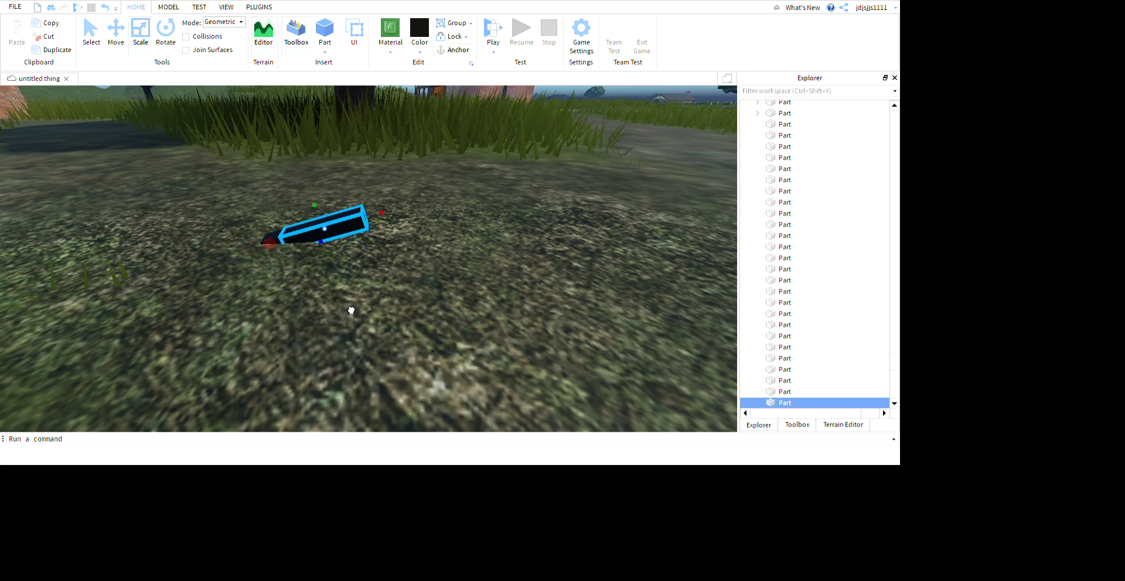
pyautogui.hotkey('ctrl', '4')
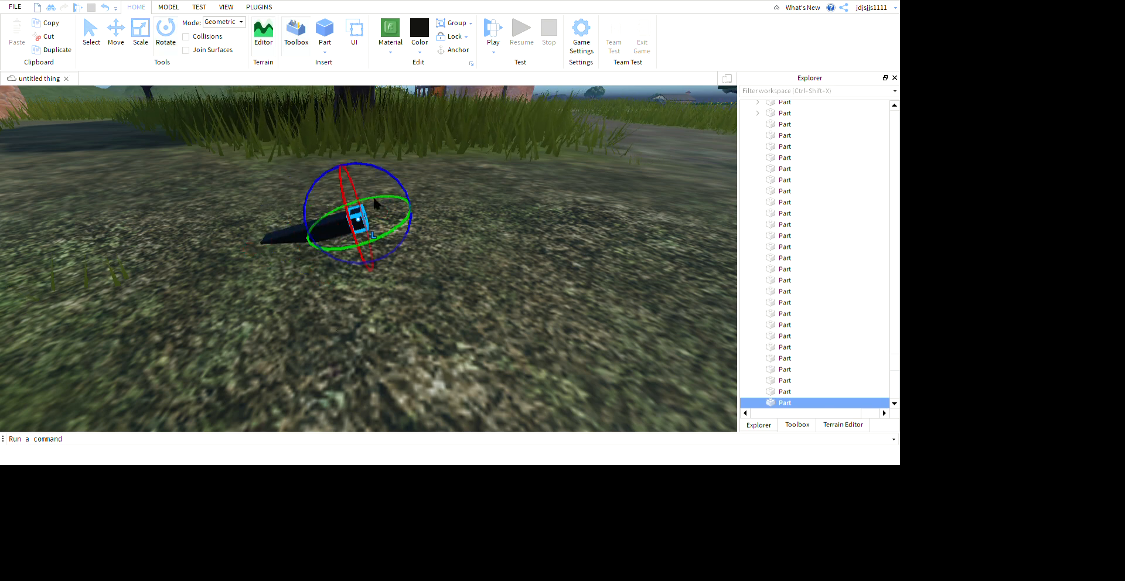
pyautogui.moveTo(496, 219); pyautogui.dragTo(497, 220)
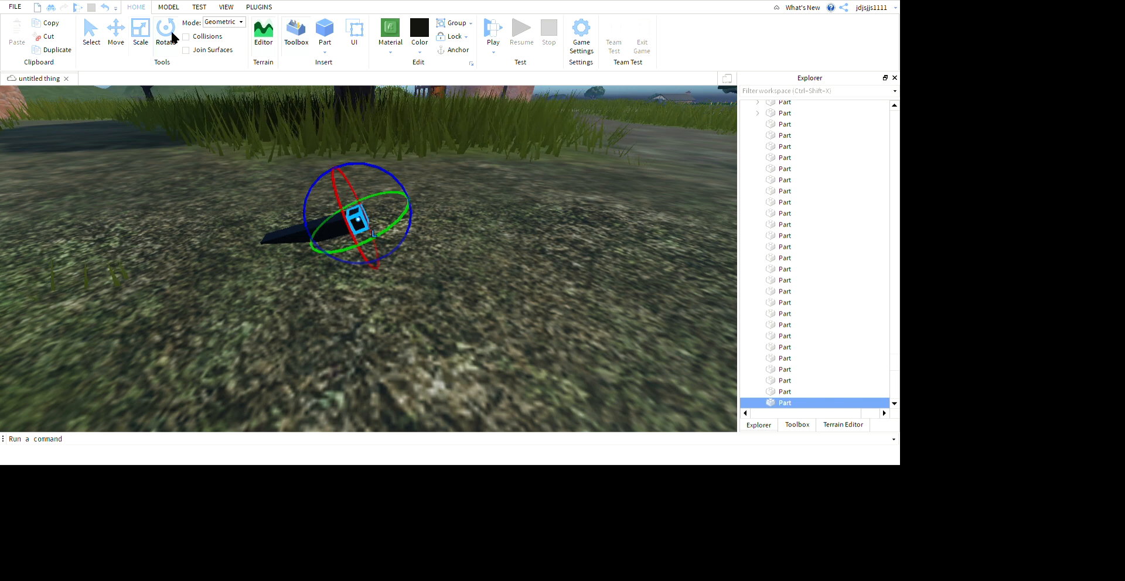
pyautogui.hotkey('ctrl', '3')
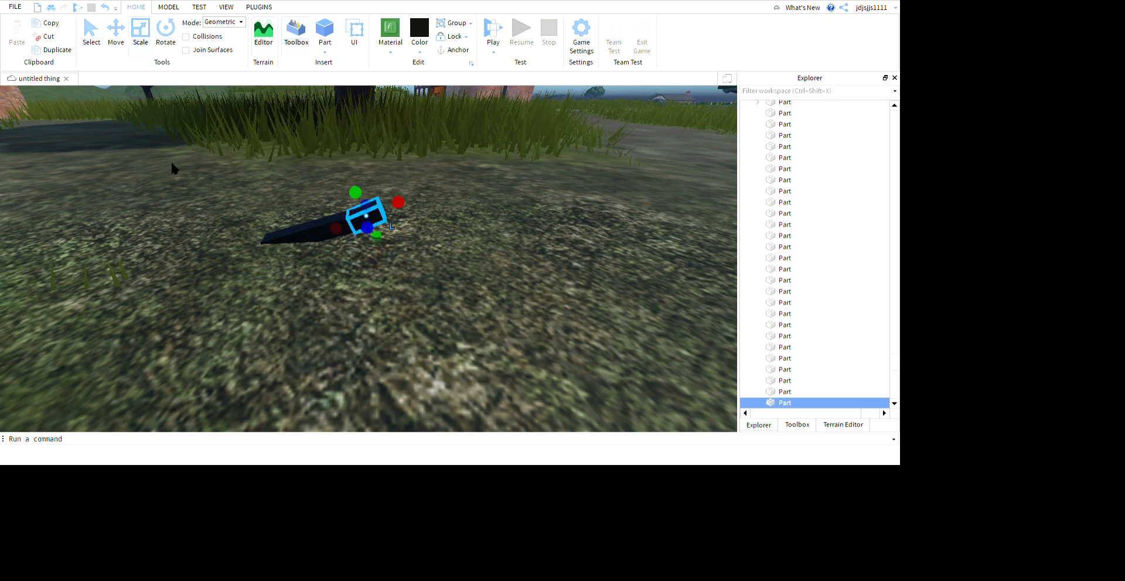
# Step: Add a third black segment at the raised end, rotated more steeply and extended to continue the curve
pyautogui.hotkey('ctrl', '2')
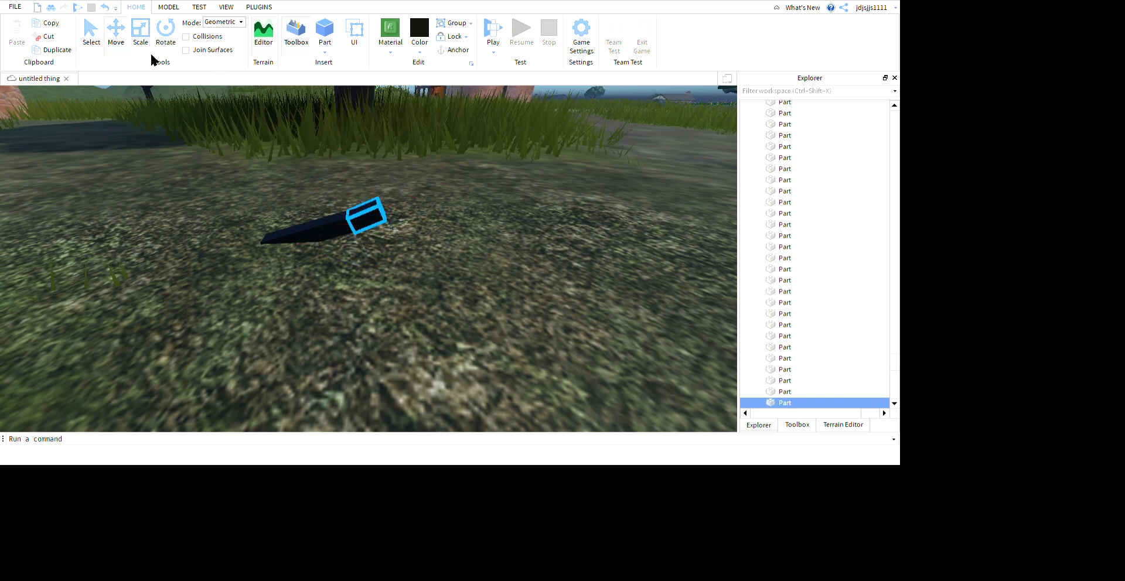
pyautogui.moveTo(430, 300); pyautogui.dragTo(439, 296)
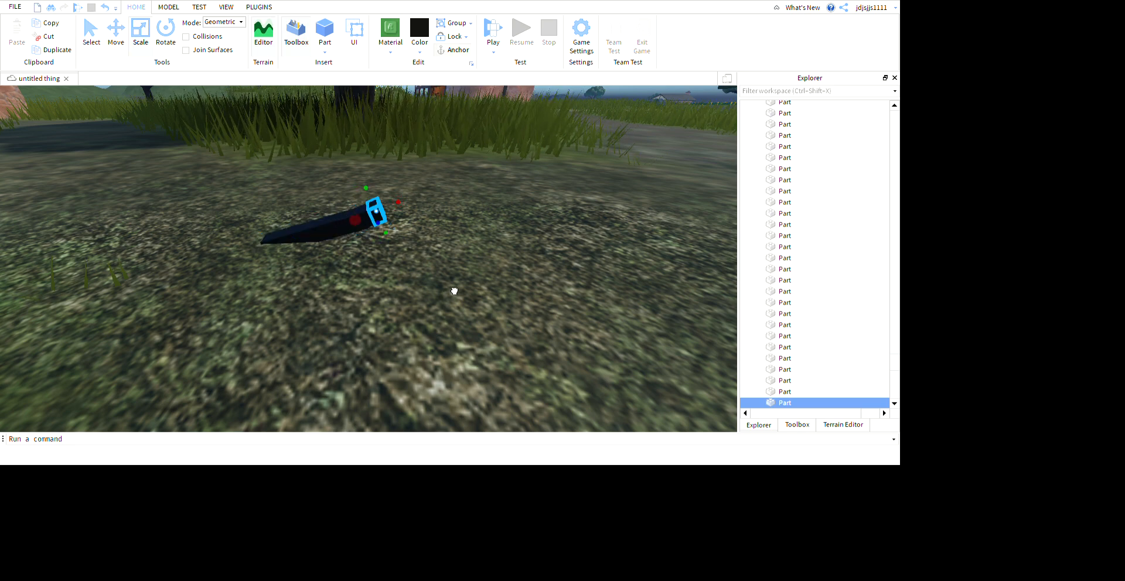
pyautogui.hotkey('ctrl', '4')
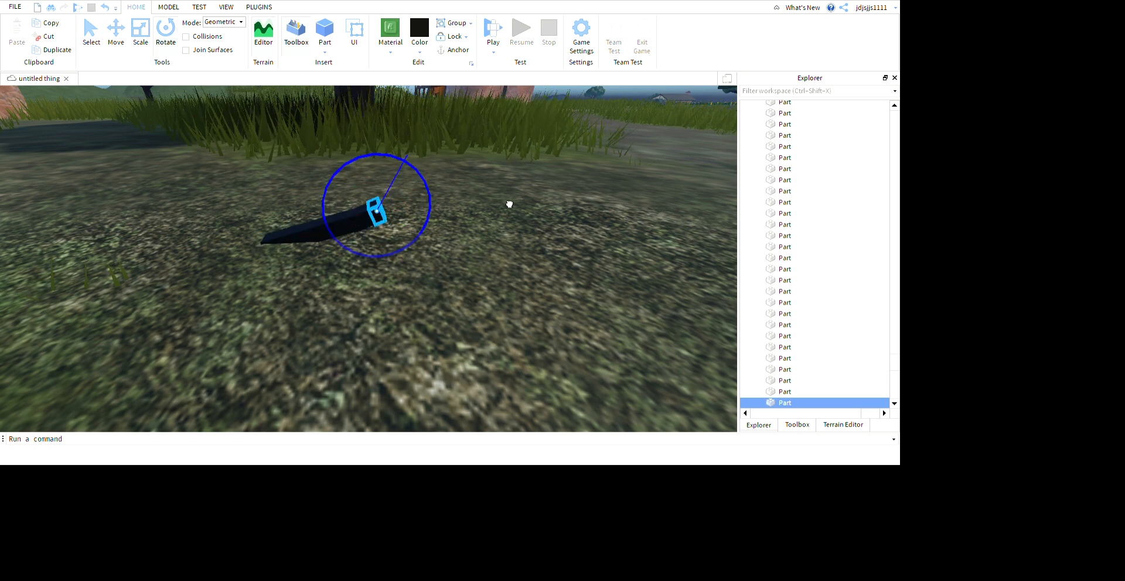
pyautogui.hotkey('ctrl', '3')
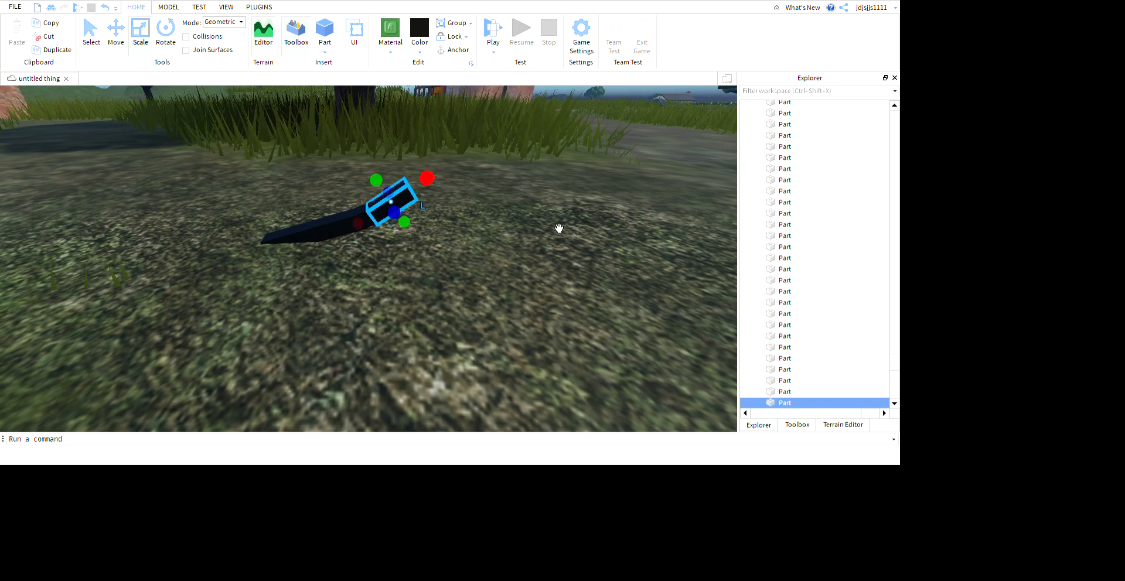
# Step: Compare the curved black piece with the pistol and delete all of the curve's segments
pyautogui.click(646, 238)
pyautogui.scroll(-4, 647, 237)
pyautogui.moveTo(647, 237); pyautogui.dragTo(647, 240, button='right')
pyautogui.scroll(4, 647, 239)
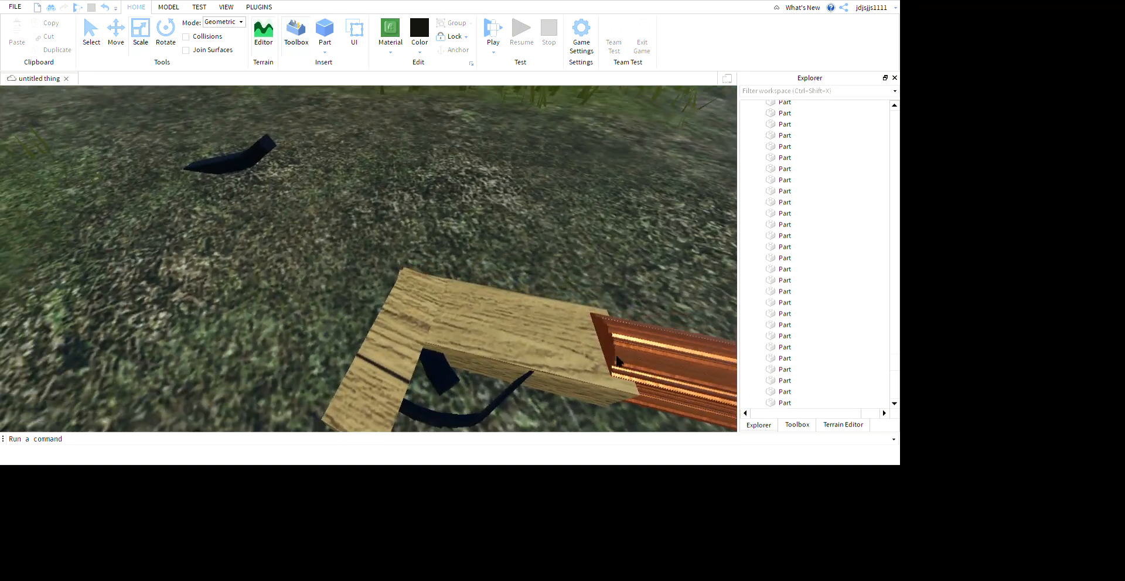
pyautogui.scroll(-5, 580, 452)
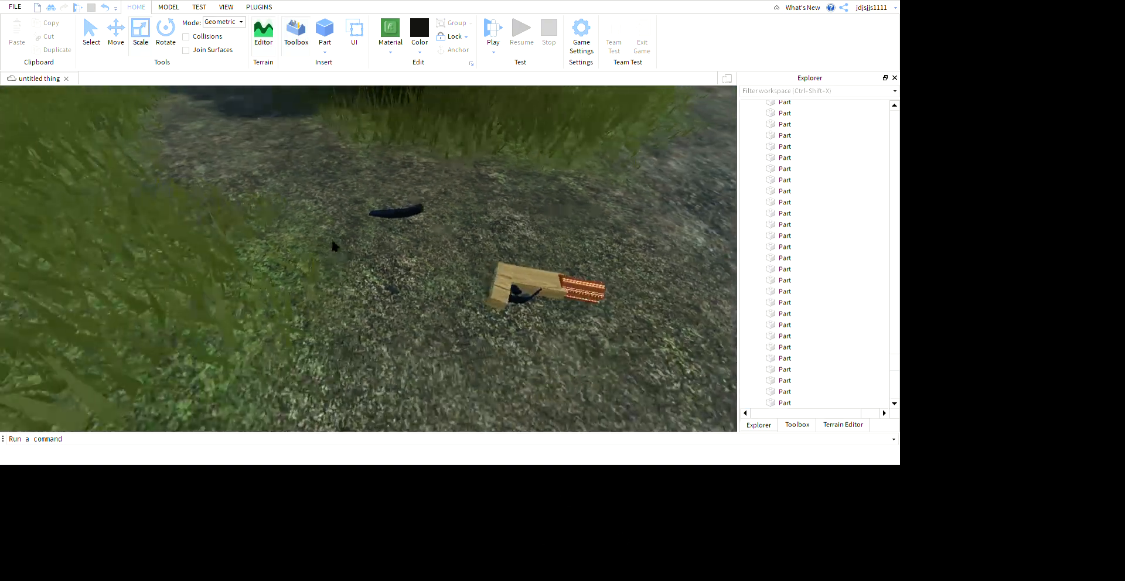
pyautogui.moveTo(333, 239); pyautogui.dragTo(514, 295)
pyautogui.press('Delete')
pyautogui.scroll(5, 614, 249)
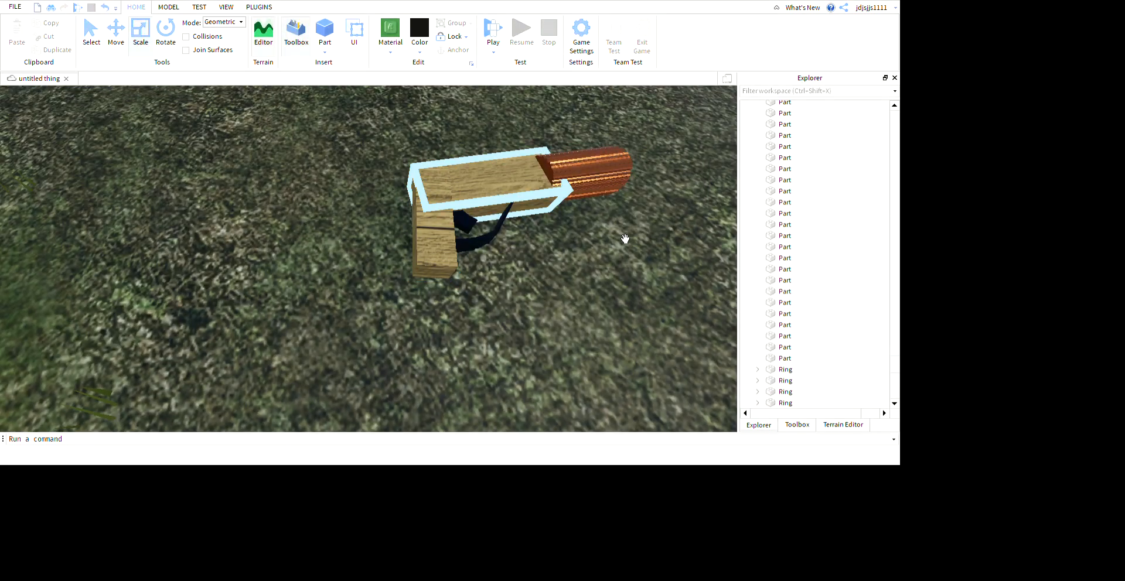
# Step: Apply a wood material to the pistol's long upper body
pyautogui.click(487, 188)
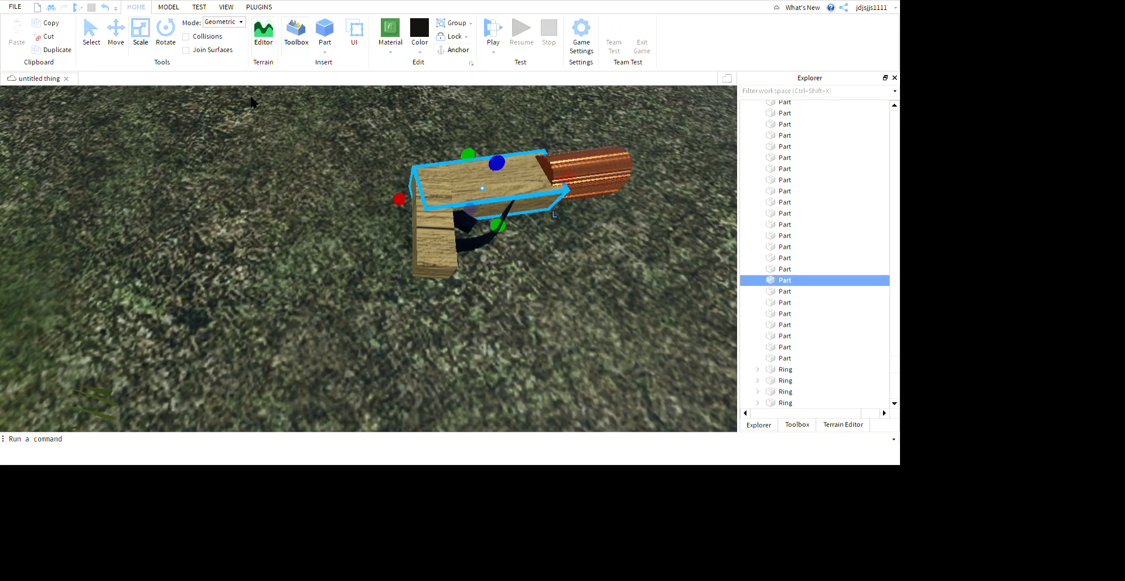
pyautogui.click(376, 299)
pyautogui.moveTo(376, 298); pyautogui.dragTo(355, 285, button='right')
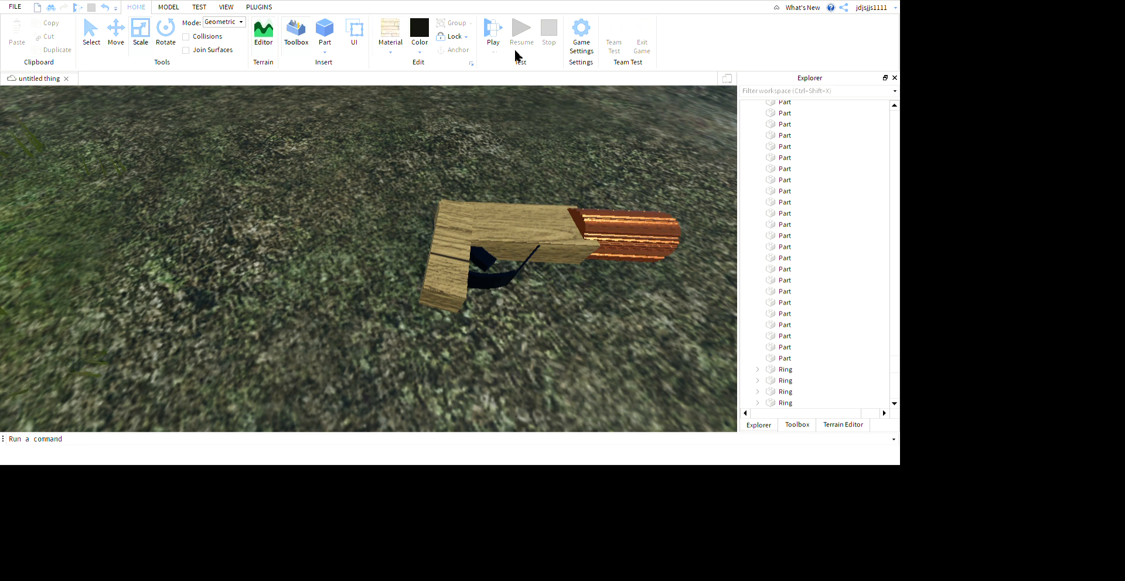
# Step: Duplicate the pistol's long wooden body and move the copy along the path, clear of the pistol
pyautogui.click(549, 229)
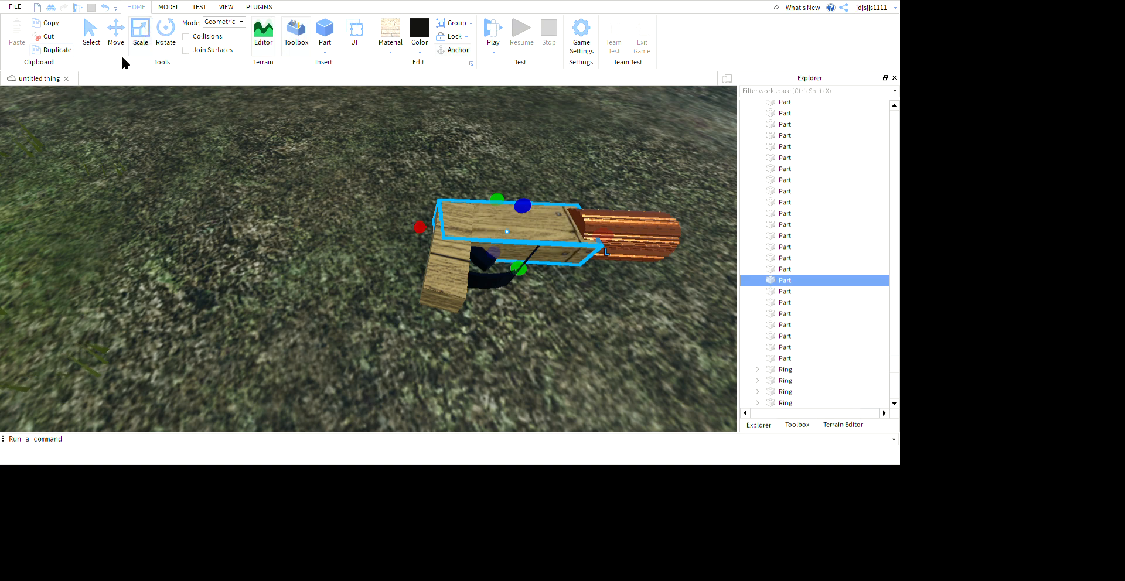
pyautogui.click(57, 49)
pyautogui.click(116, 32)
pyautogui.moveTo(567, 235); pyautogui.dragTo(387, 235)
pyautogui.press('a')
# Step: Move the pistol's wooden grip over to the copied body so it joins the copy's rear end
pyautogui.click(469, 252)
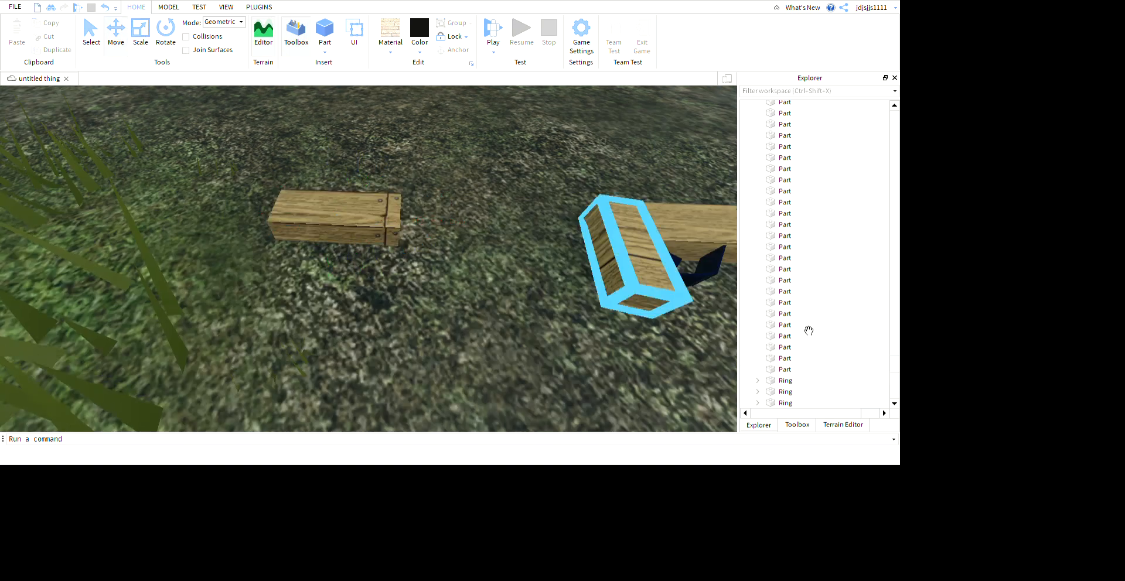
pyautogui.click(646, 265)
pyautogui.moveTo(545, 237); pyautogui.dragTo(249, 313)
pyautogui.click(309, 250)
pyautogui.click(338, 185)
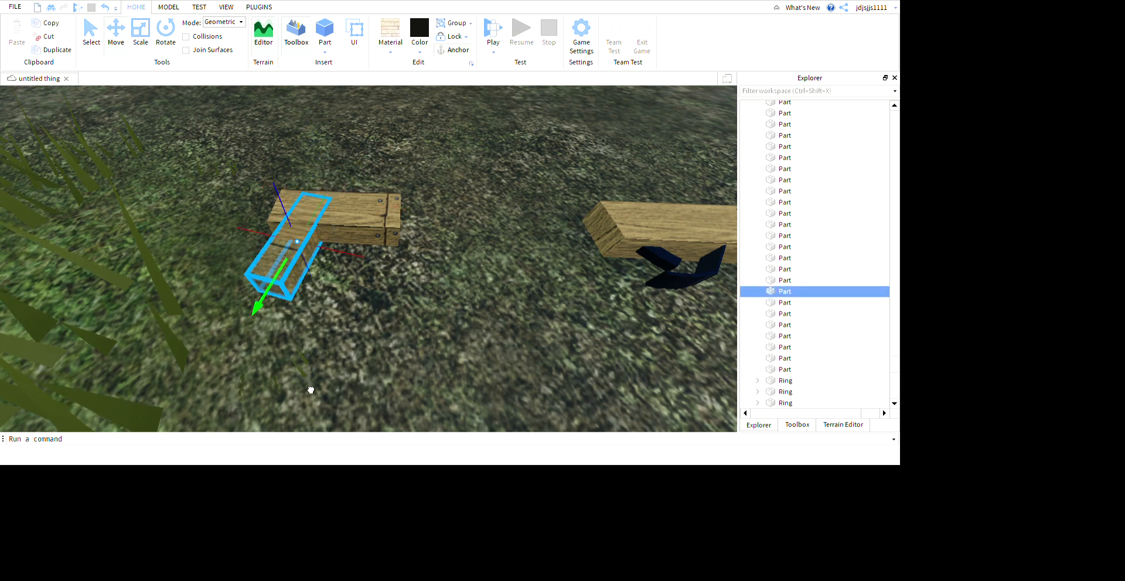
# Step: Select the copied wooden body together with the grip and delete both
pyautogui.moveTo(310, 391); pyautogui.dragTo(371, 299)
pyautogui.scroll(-5, 358, 257)
pyautogui.moveTo(299, 182); pyautogui.dragTo(466, 332)
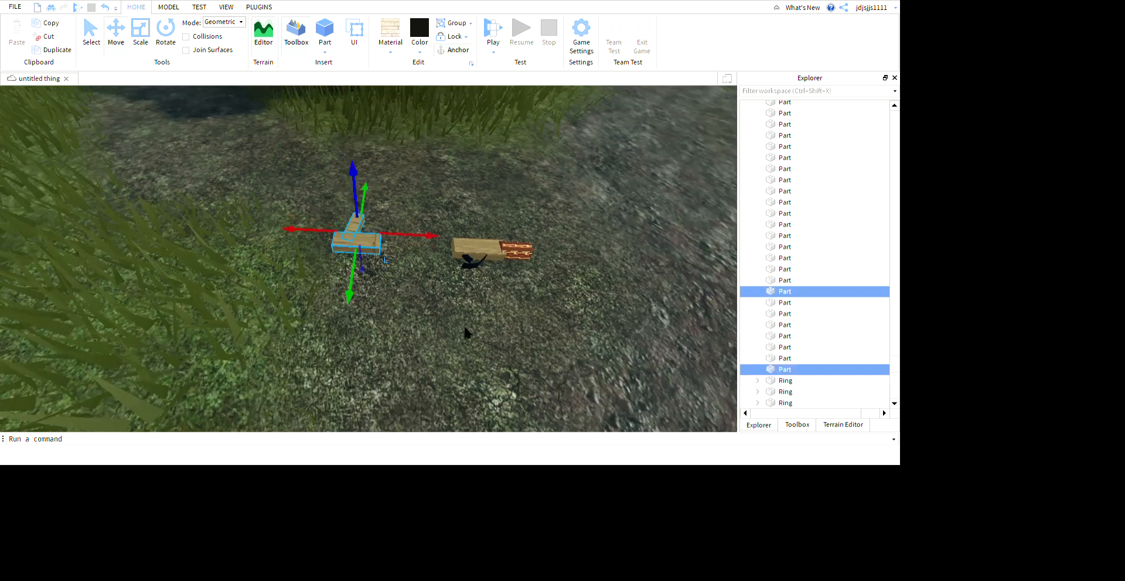
pyautogui.press('Delete')
# Step: Move the copper barrel off the front of the pistol and rotate it to stand upright on the path
pyautogui.moveTo(507, 78); pyautogui.dragTo(533, 284, button='right')
pyautogui.scroll(3, 533, 283)
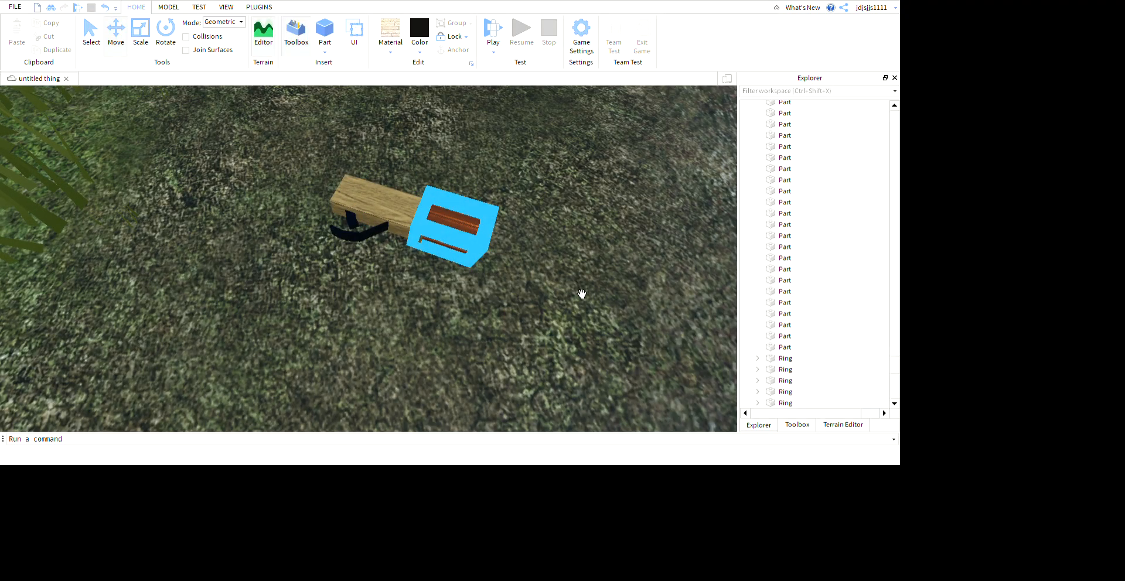
pyautogui.scroll(5, 463, 288)
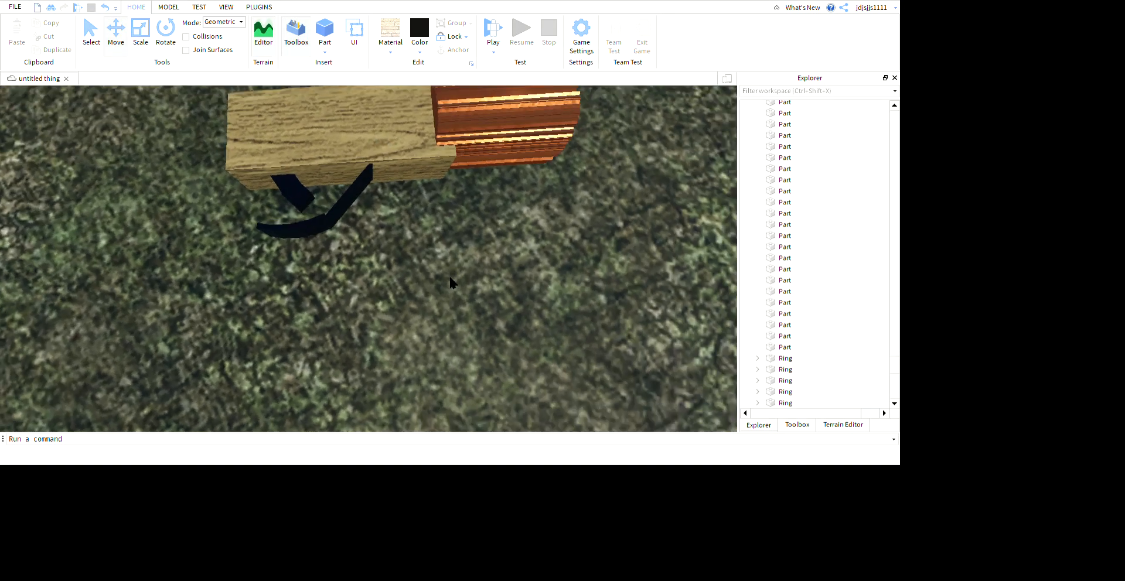
pyautogui.scroll(-4, 410, 273)
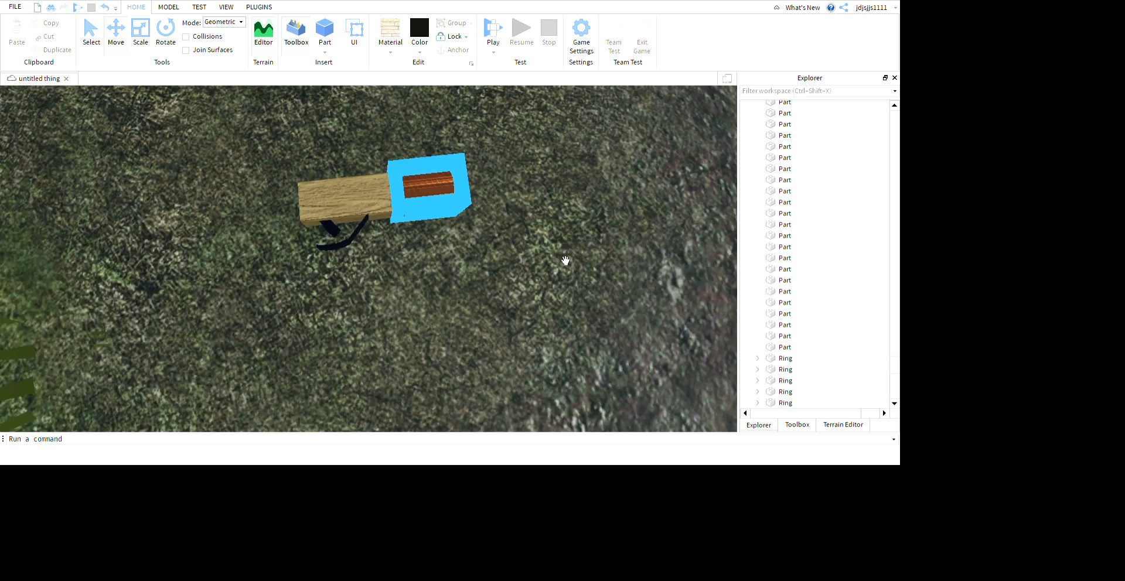
pyautogui.moveTo(556, 250); pyautogui.dragTo(442, 218)
pyautogui.scroll(-2, 498, 235)
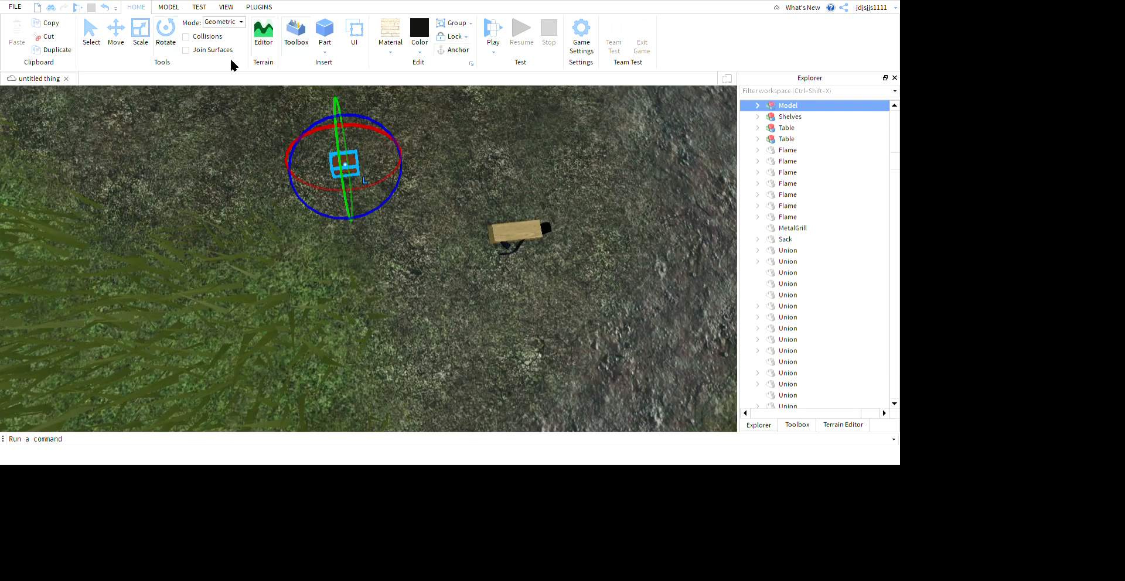
pyautogui.click(536, 307)
pyautogui.moveTo(536, 308); pyautogui.dragTo(506, 328, button='right')
pyautogui.moveTo(372, 283); pyautogui.dragTo(356, 301)
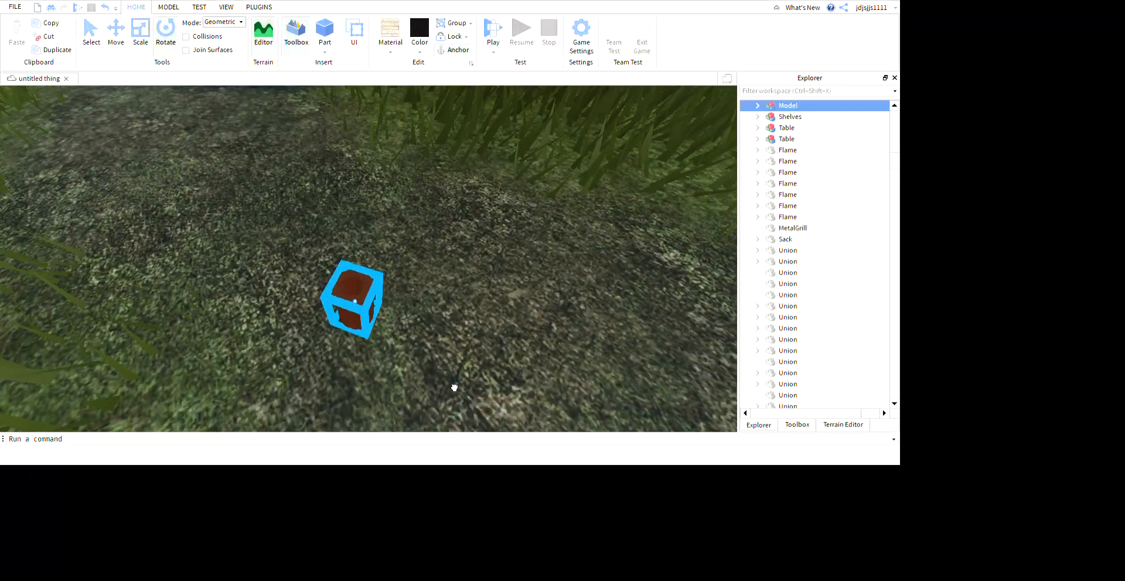
# Step: Ungroup the upright copper barrel so that its separate staves can be selected individually
pyautogui.click(523, 369)
pyautogui.moveTo(523, 368); pyautogui.dragTo(523, 367, button='right')
pyautogui.moveTo(389, 217); pyautogui.dragTo(527, 335, button='right')
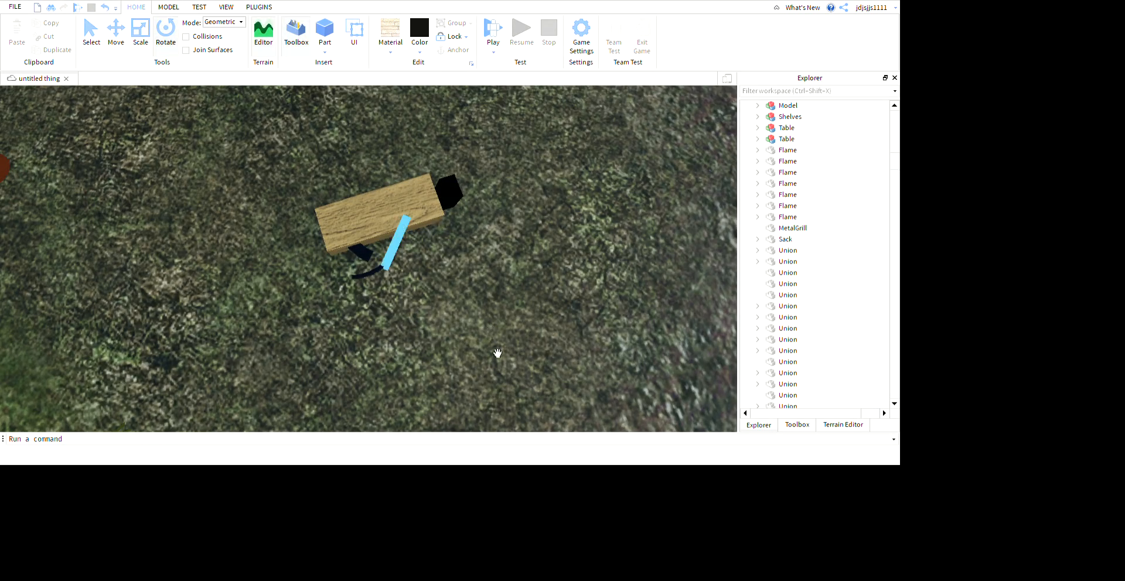
pyautogui.scroll(-4, 447, 342)
pyautogui.moveTo(447, 342); pyautogui.dragTo(574, 362, button='right')
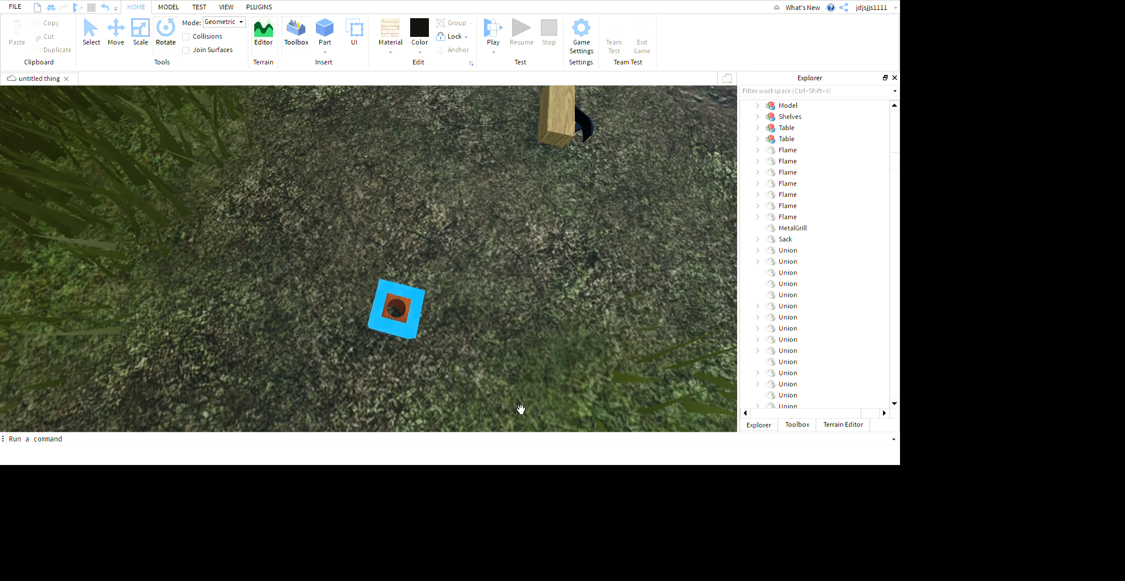
pyautogui.click(396, 309)
pyautogui.click(606, 327)
pyautogui.moveTo(607, 327); pyautogui.dragTo(590, 340, button='right')
pyautogui.scroll(2, 588, 338)
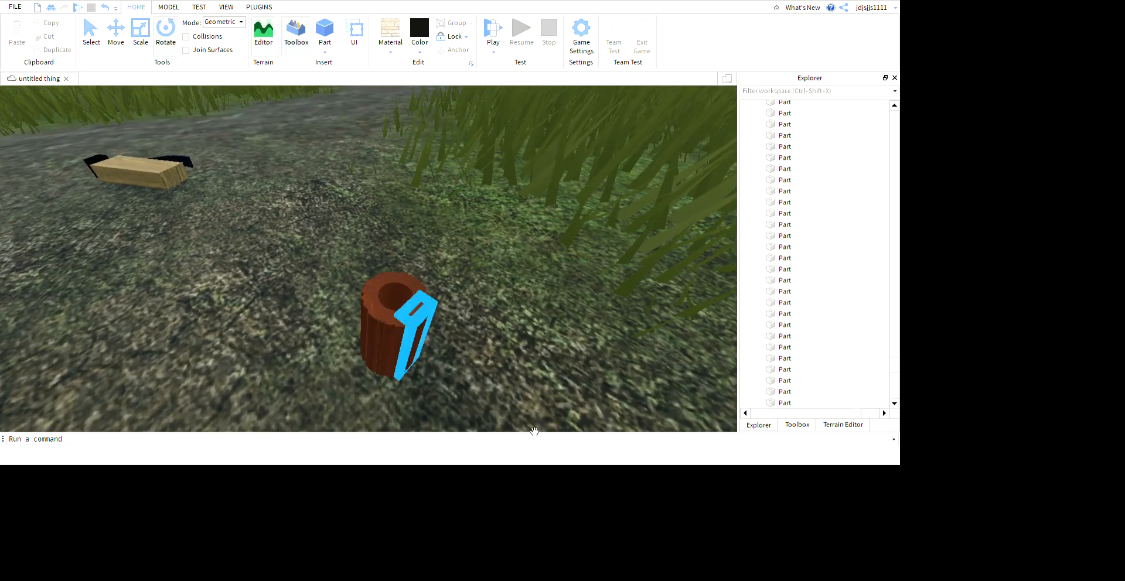
# Step: Pull individual copper staves off the upright tube and heap them on the ground beside it
pyautogui.moveTo(529, 410); pyautogui.dragTo(269, 422)
pyautogui.moveTo(452, 443); pyautogui.dragTo(293, 431)
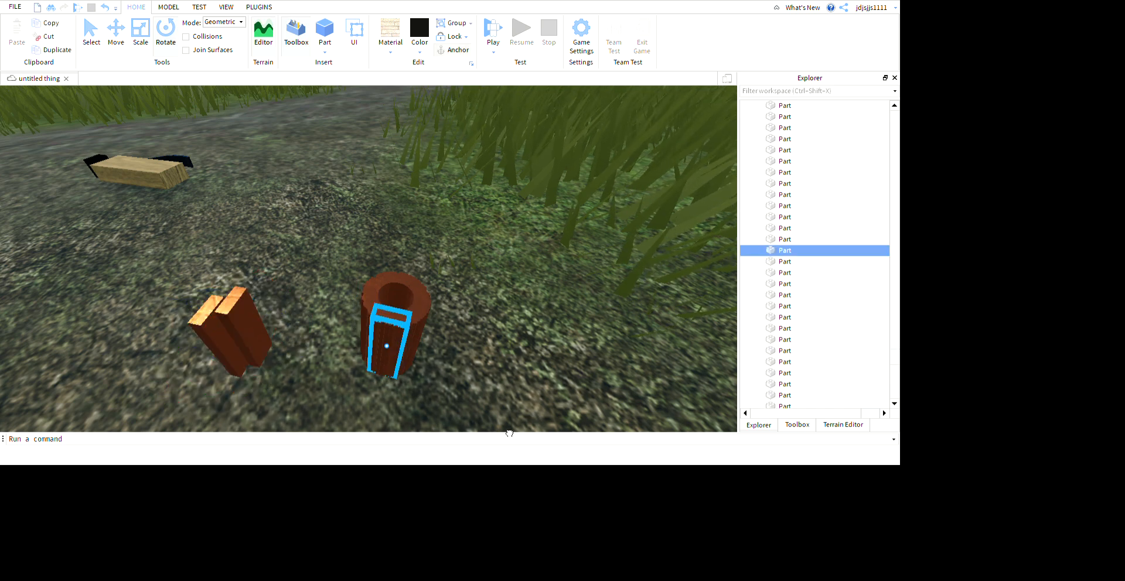
pyautogui.moveTo(507, 431); pyautogui.dragTo(340, 483)
pyautogui.moveTo(580, 436); pyautogui.dragTo(524, 440, button='right')
pyautogui.moveTo(491, 445); pyautogui.dragTo(260, 420)
# Step: Take more staves off the copper tube and lay them in a second pile next to the first
pyautogui.click(557, 410)
pyautogui.click(505, 435)
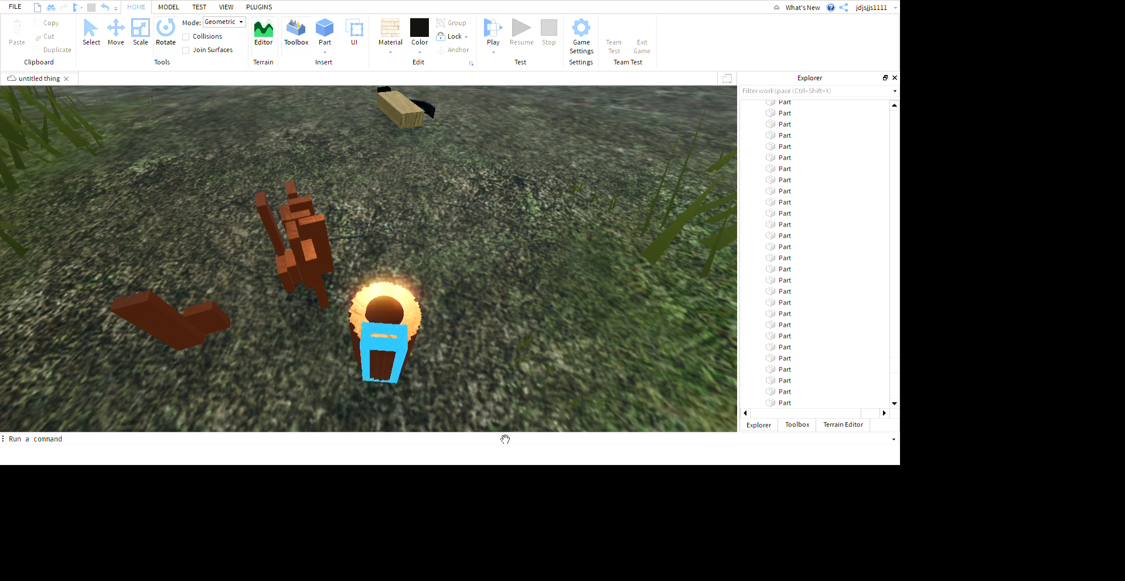
pyautogui.click(477, 443)
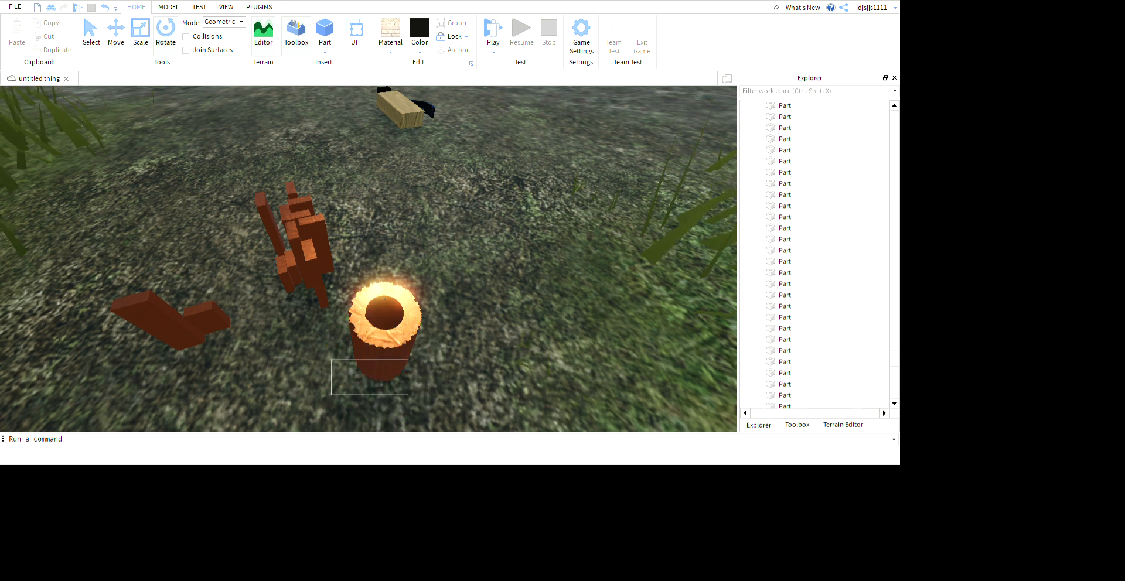
pyautogui.moveTo(562, 461); pyautogui.dragTo(403, 460)
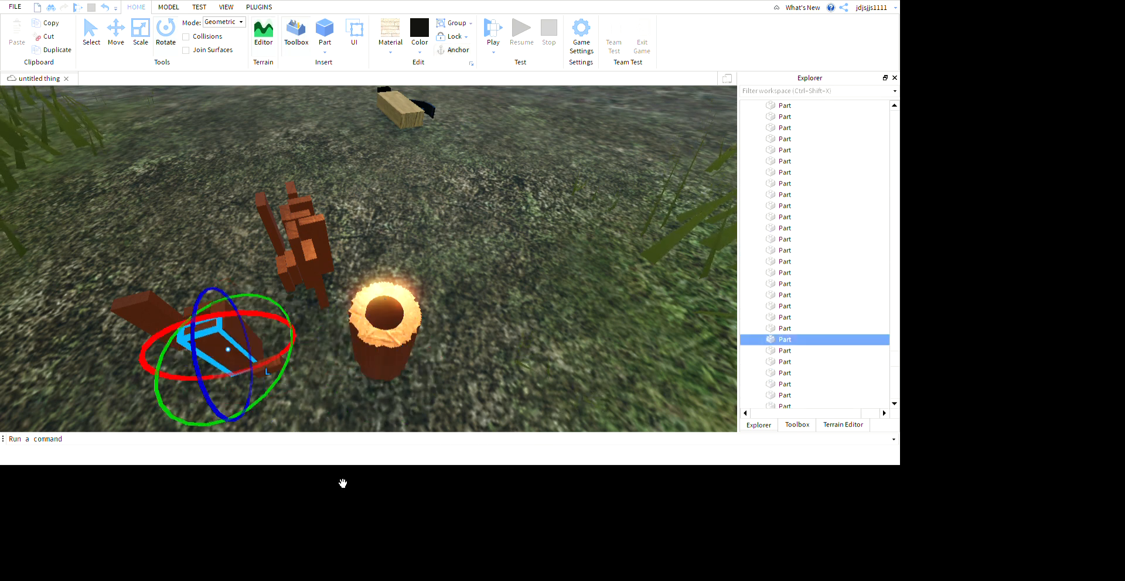
pyautogui.click(471, 410)
pyautogui.moveTo(484, 427); pyautogui.dragTo(519, 434)
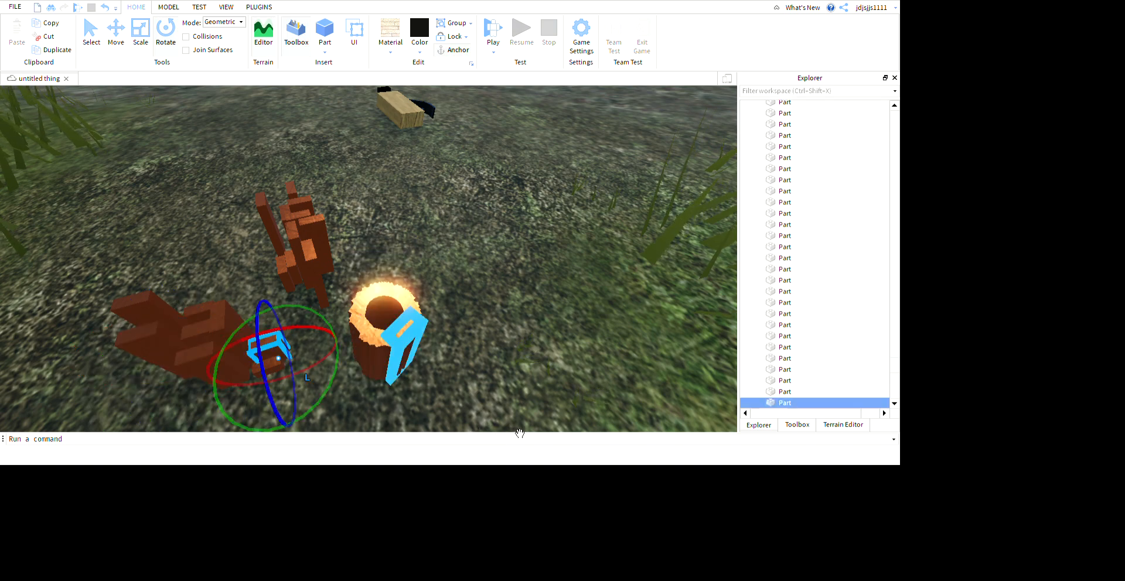
pyautogui.click(600, 429)
# Step: Select the remaining copper tube together with all the loose staves and delete them
pyautogui.scroll(-5, 602, 432)
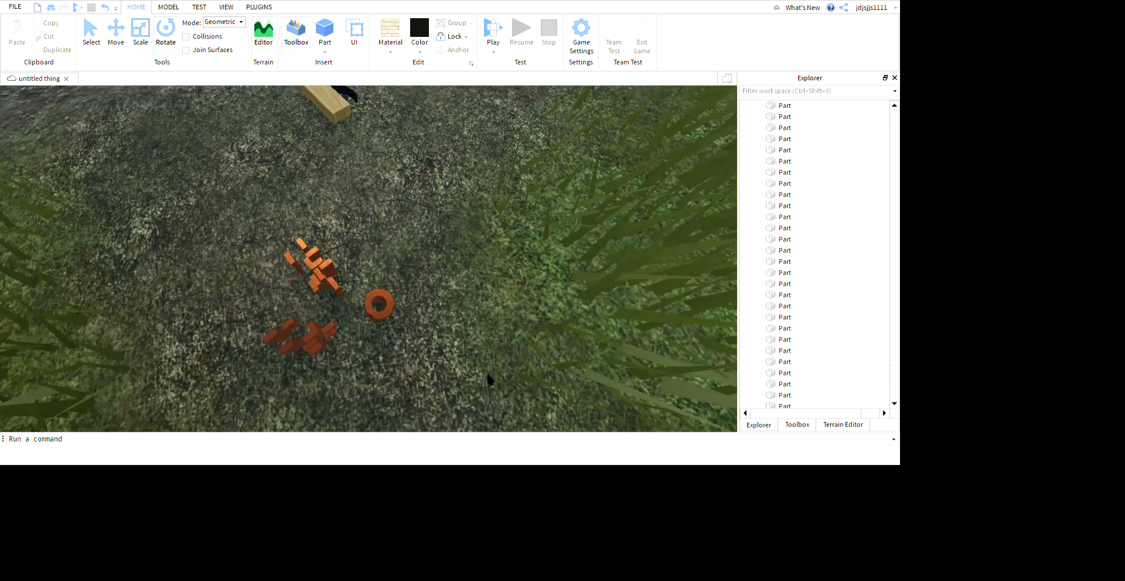
pyautogui.scroll(-2, 489, 379)
pyautogui.hotkey('ctrl', 'a')
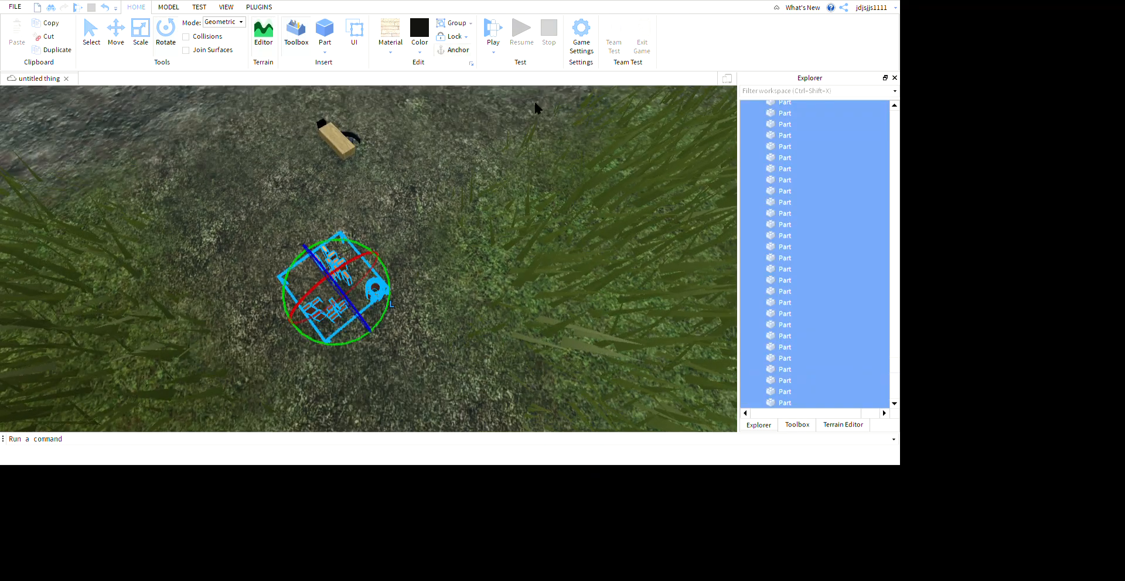
pyautogui.press('Delete')
# Step: Choose a plain grey material and an orange colour, and insert a new block part on the stony path
pyautogui.moveTo(555, 311); pyautogui.dragTo(512, 69, button='right')
pyautogui.scroll(5, 555, 312)
pyautogui.press('d')
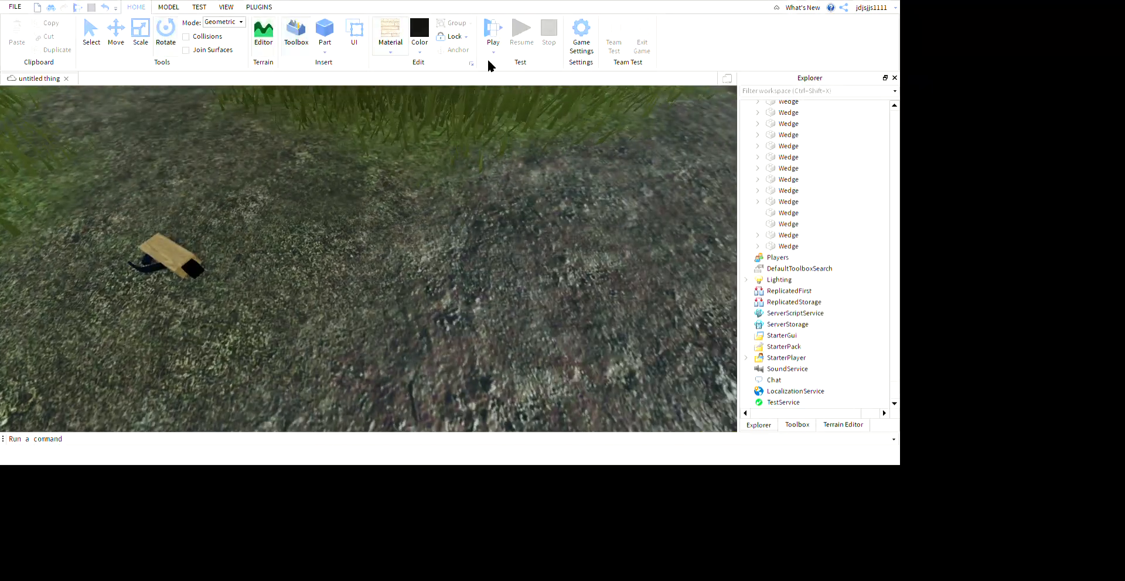
pyautogui.moveTo(615, 270); pyautogui.dragTo(614, 270, button='right')
pyautogui.moveTo(711, 298); pyautogui.dragTo(711, 298, button='right')
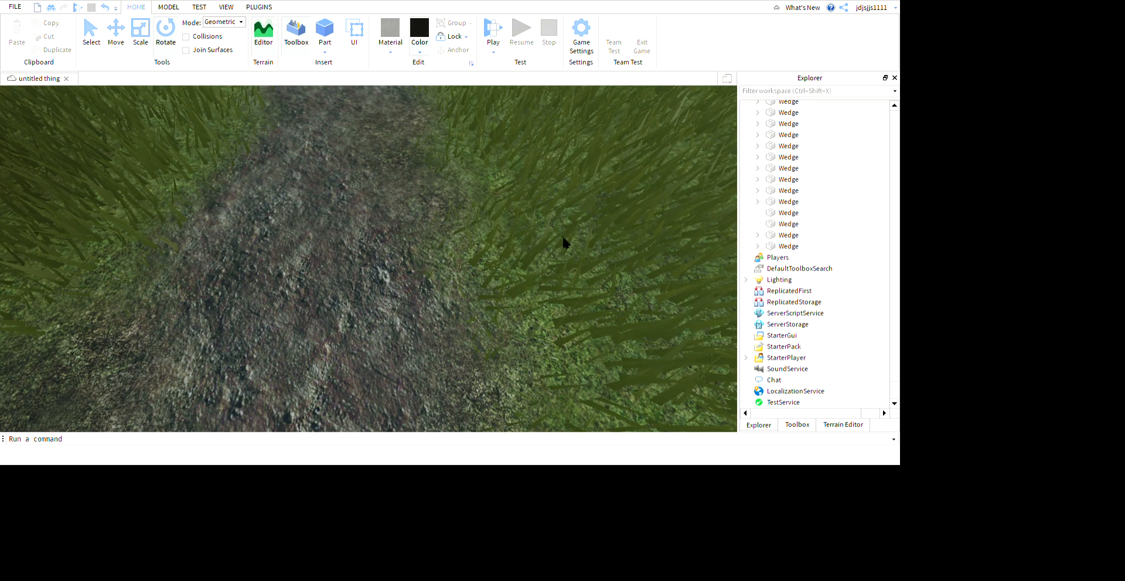
pyautogui.moveTo(549, 263); pyautogui.dragTo(518, 246, button='right')
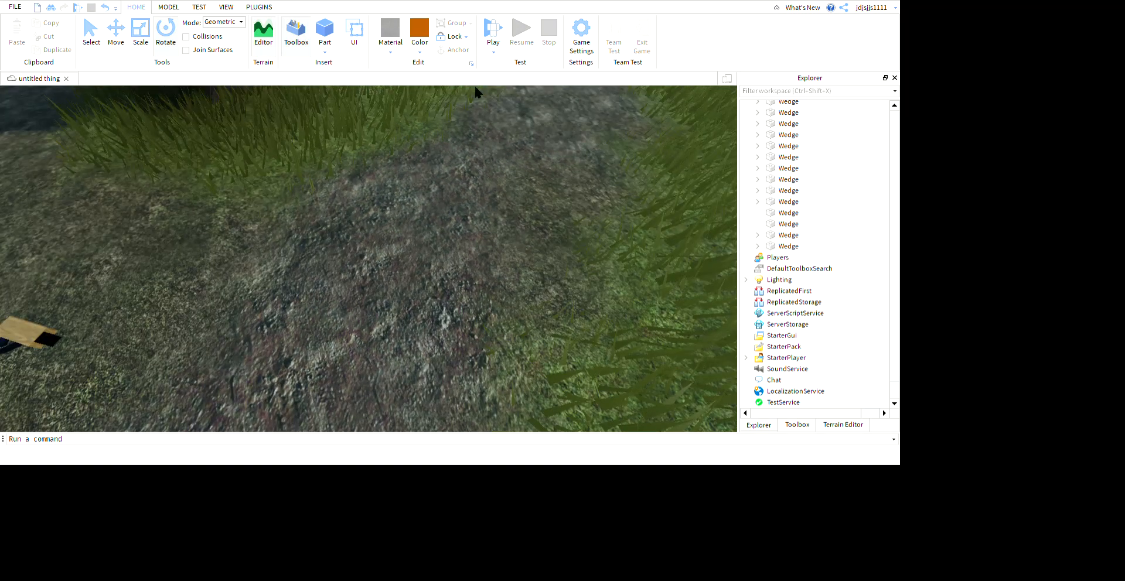
pyautogui.click(326, 31)
pyautogui.click(600, 277)
pyautogui.scroll(1, 601, 277)
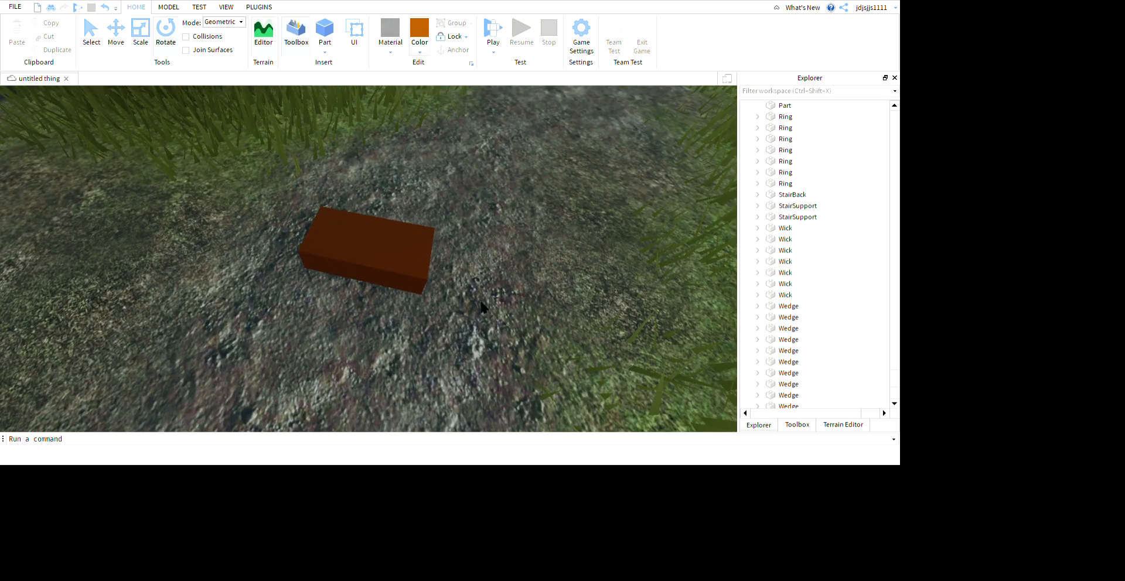
# Step: Recolour the new block yellow and keep it selected
pyautogui.click(409, 237)
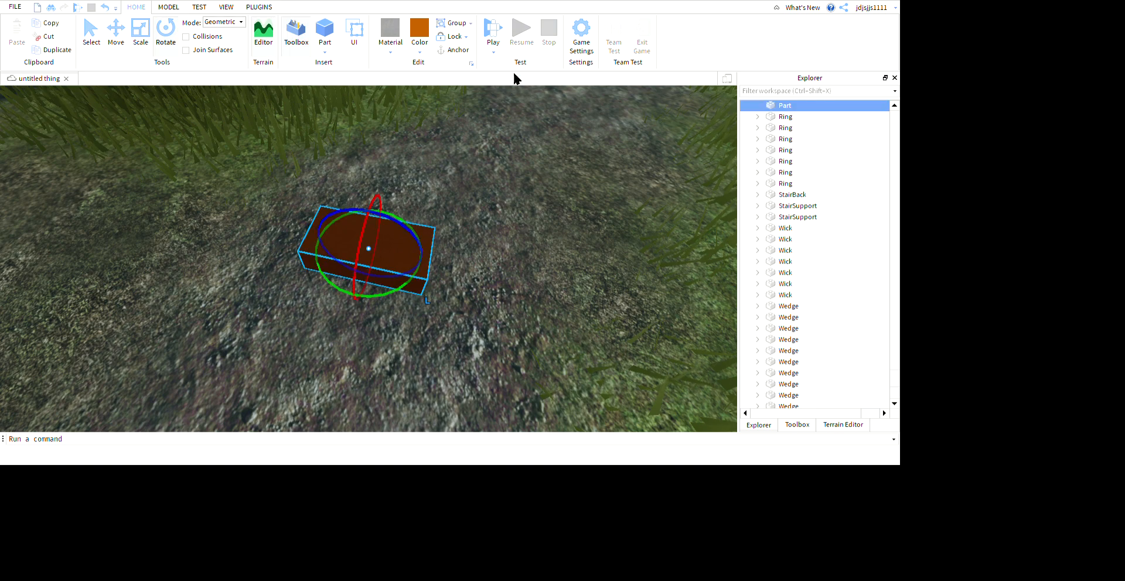
pyautogui.click(538, 203)
pyautogui.click(615, 284)
pyautogui.scroll(3, 618, 286)
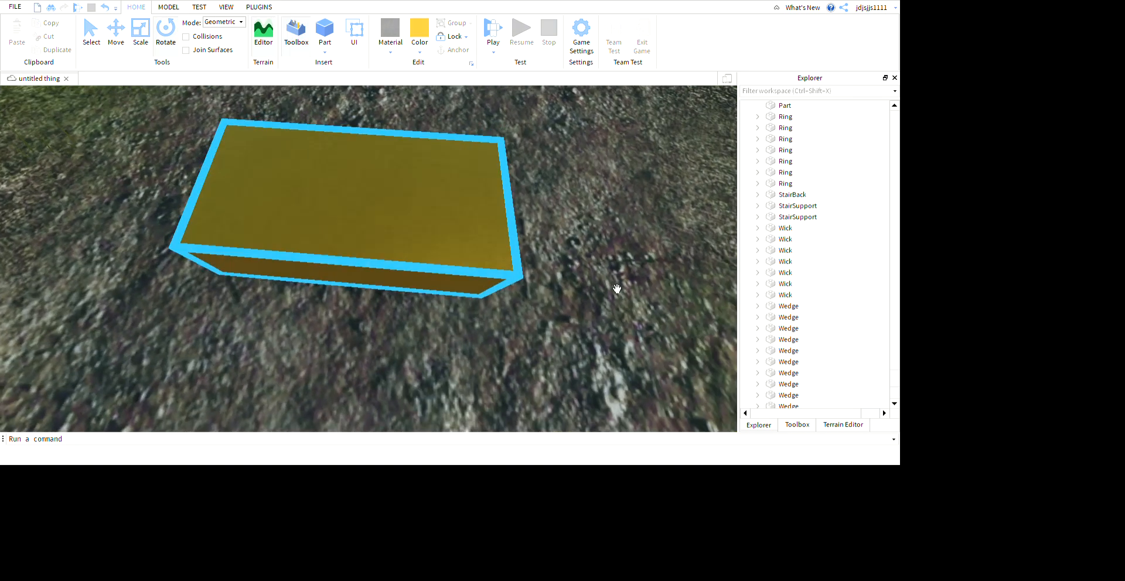
pyautogui.click(506, 263)
# Step: Shrink the yellow block with the Scale tool into a small, narrow post
pyautogui.scroll(-2, 597, 304)
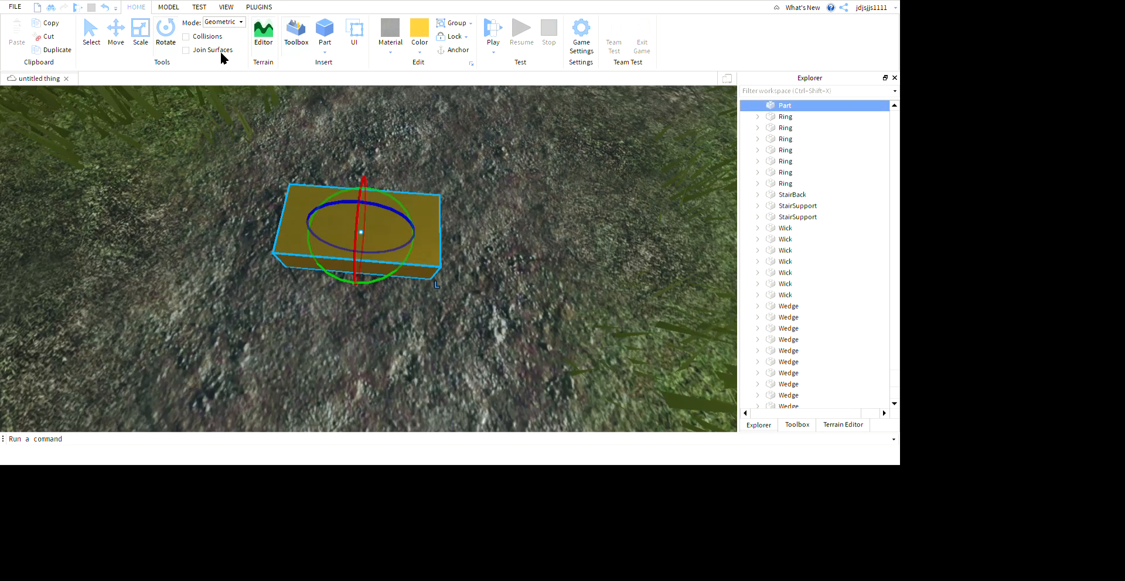
pyautogui.hotkey('ctrl', '3')
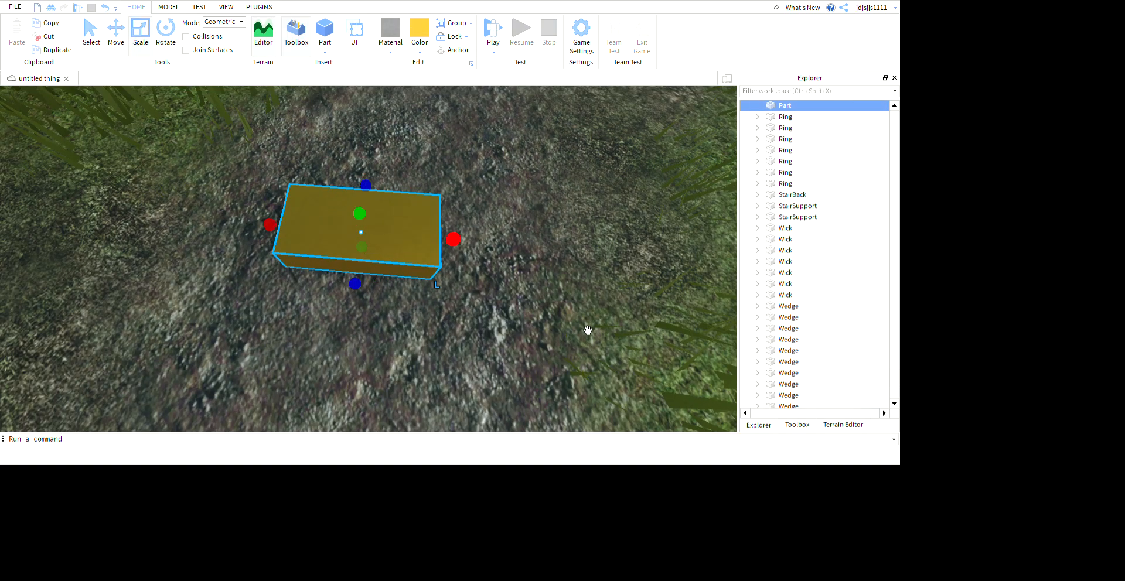
pyautogui.moveTo(455, 238); pyautogui.dragTo(262, 323)
pyautogui.moveTo(378, 324)
pyautogui.mouseDown()
pyautogui.moveTo(399, 324)
pyautogui.moveTo(360, 323)
pyautogui.mouseUp()
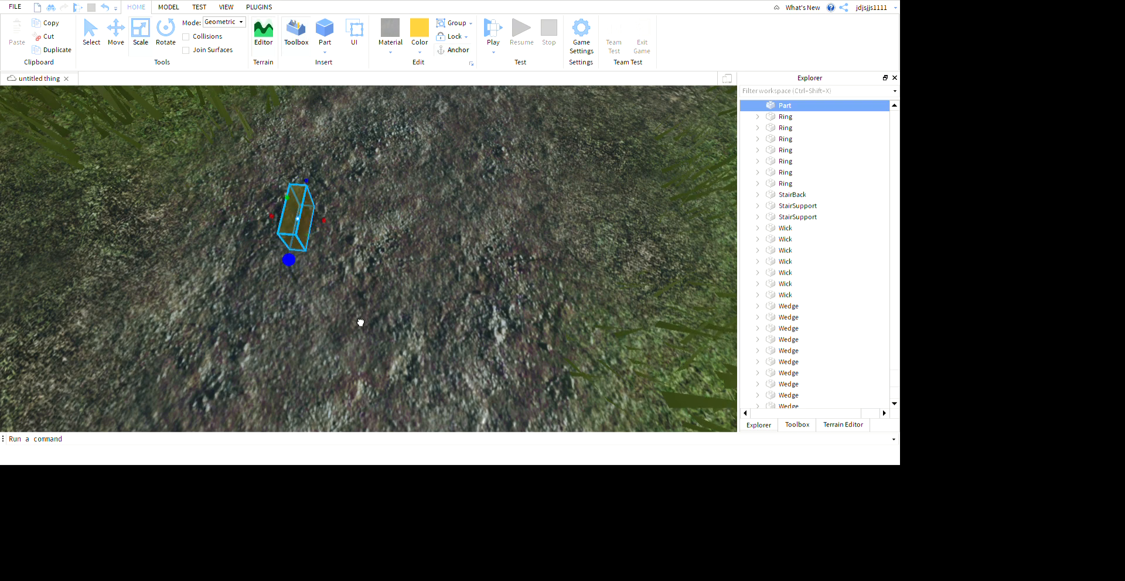
pyautogui.click(415, 319)
pyautogui.moveTo(415, 318); pyautogui.dragTo(416, 320, button='right')
pyautogui.press('w')
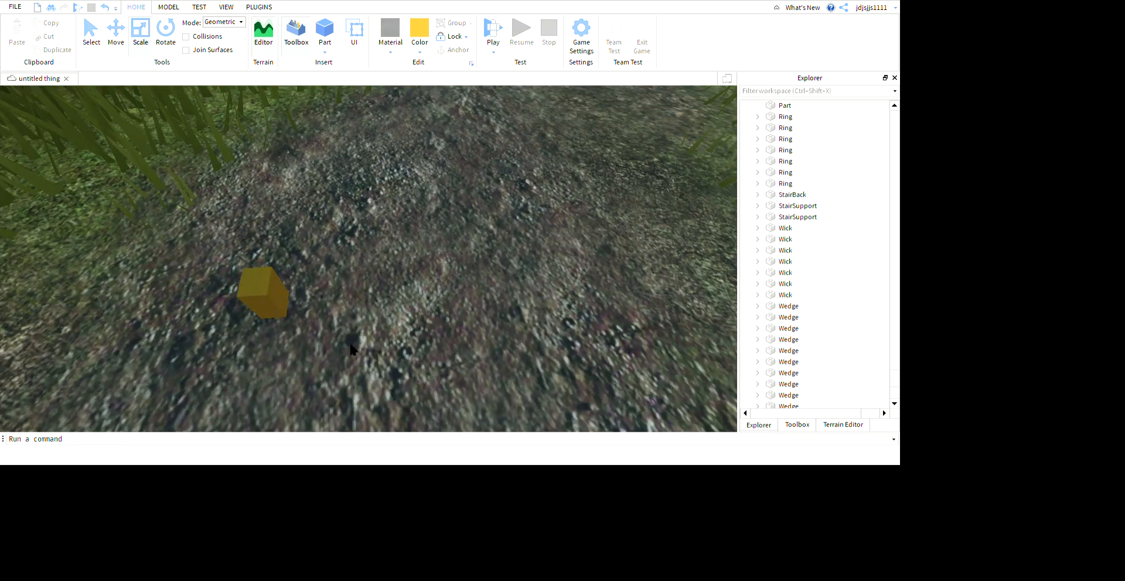
pyautogui.click(263, 293)
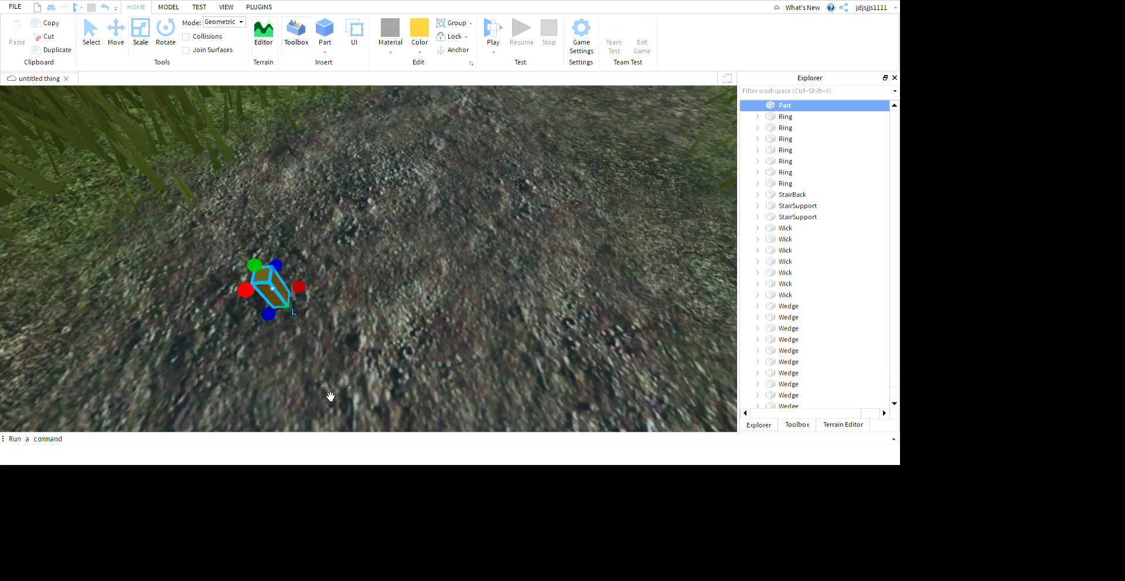
# Step: Duplicate the small yellow post and move the copy a short distance beside the original
pyautogui.hotkey('ctrl', 'd')
pyautogui.moveTo(435, 371); pyautogui.dragTo(463, 363)
pyautogui.click(482, 400)
pyautogui.moveTo(485, 405); pyautogui.dragTo(485, 406, button='right')
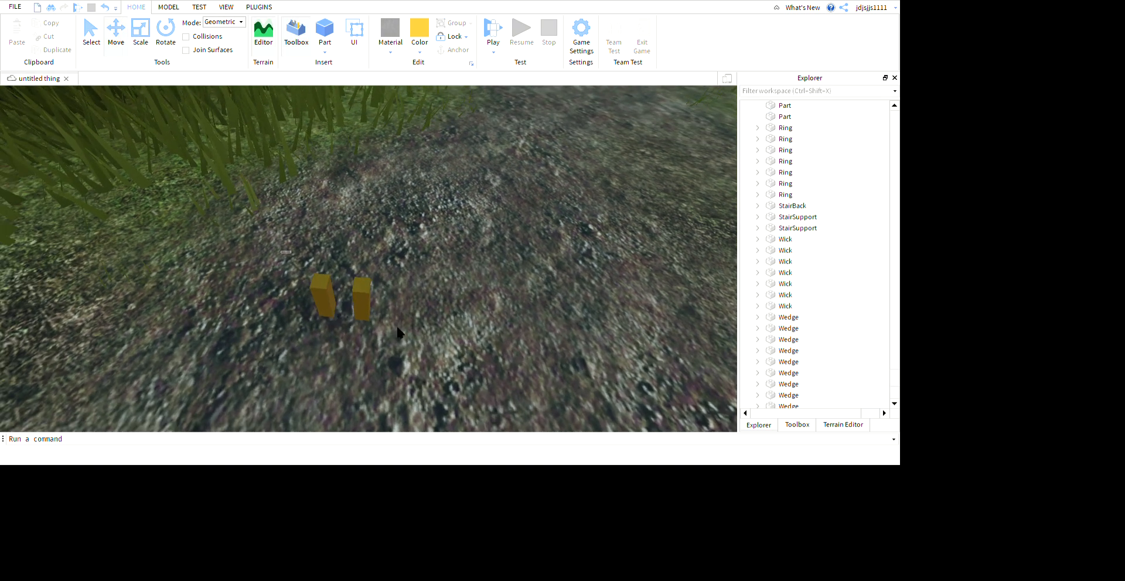
# Step: Select both yellow posts together with the Rotate tool and examine the pair from above
pyautogui.moveTo(280, 252); pyautogui.dragTo(402, 338)
pyautogui.scroll(-1, 502, 404)
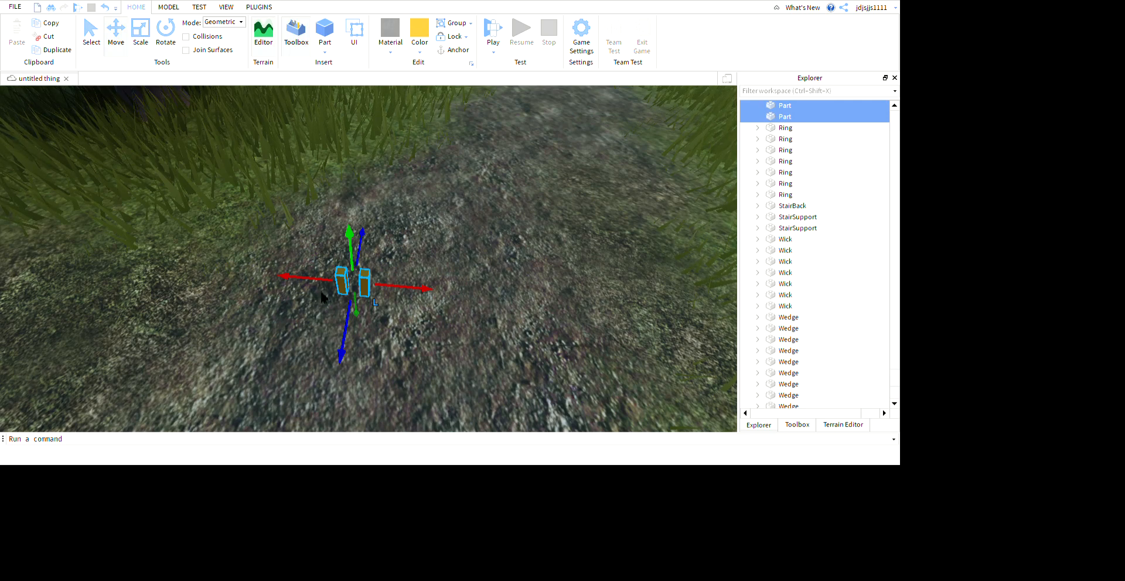
pyautogui.click(170, 38)
pyautogui.click(639, 329)
pyautogui.scroll(3, 638, 329)
pyautogui.moveTo(639, 329); pyautogui.dragTo(602, 302, button='right')
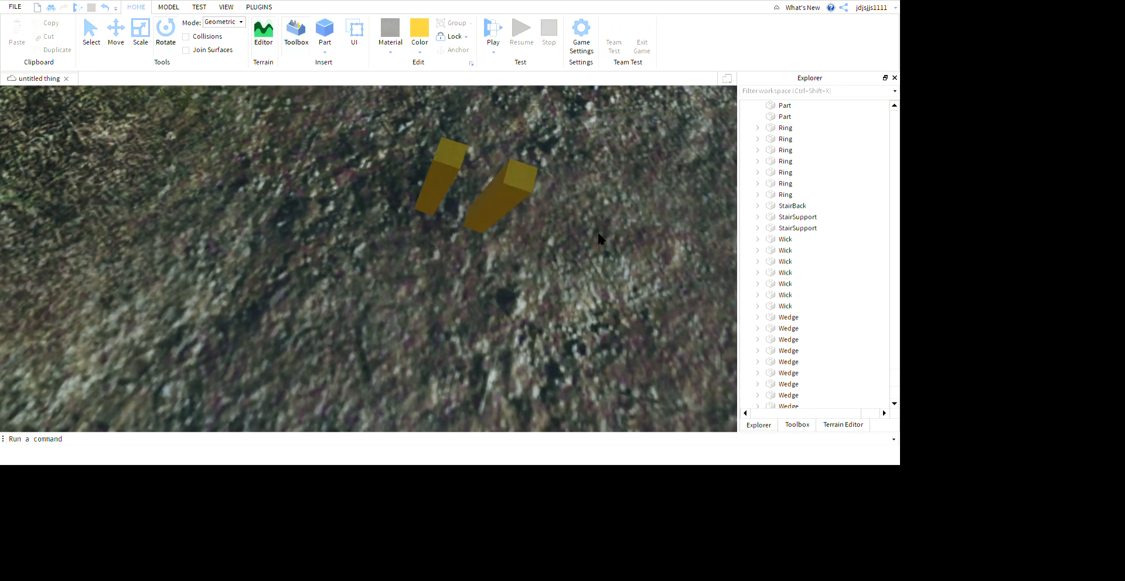
pyautogui.press('d')
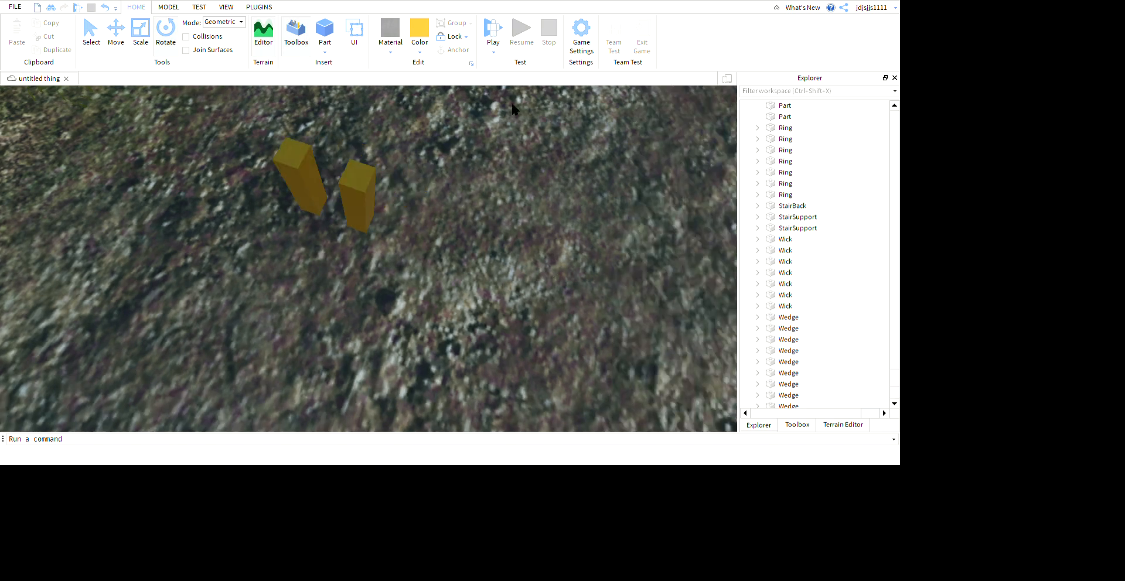
pyautogui.moveTo(604, 262); pyautogui.dragTo(606, 256, button='right')
pyautogui.scroll(-4, 598, 235)
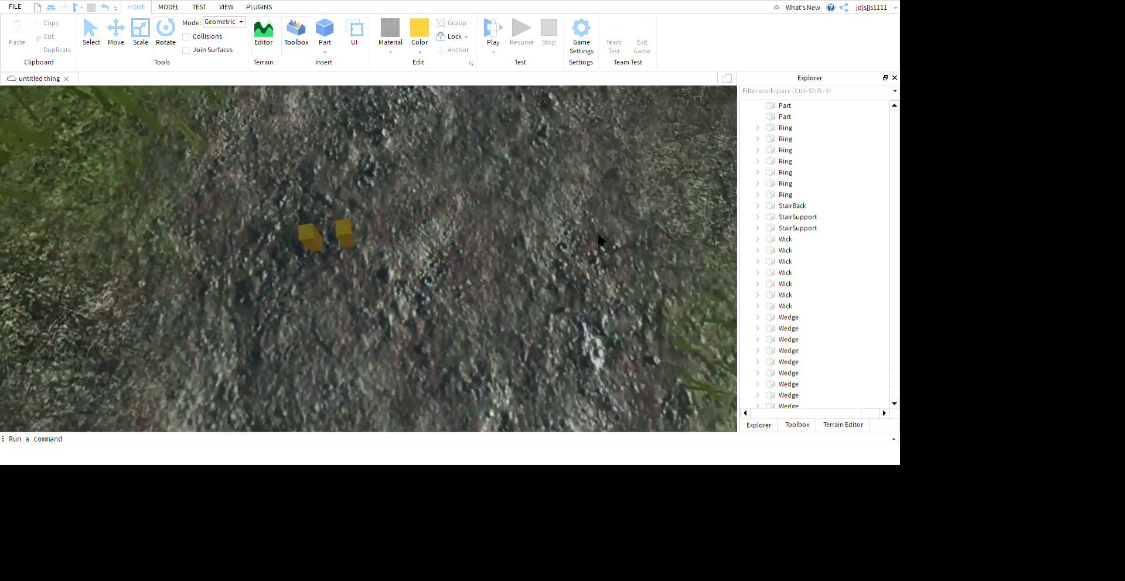
# Step: Duplicate the pair of yellow posts repeatedly, rotating each copied pair about the vertical axis to form a small hollow cylinder
pyautogui.press('a')
pyautogui.moveTo(401, 265); pyautogui.dragTo(464, 322)
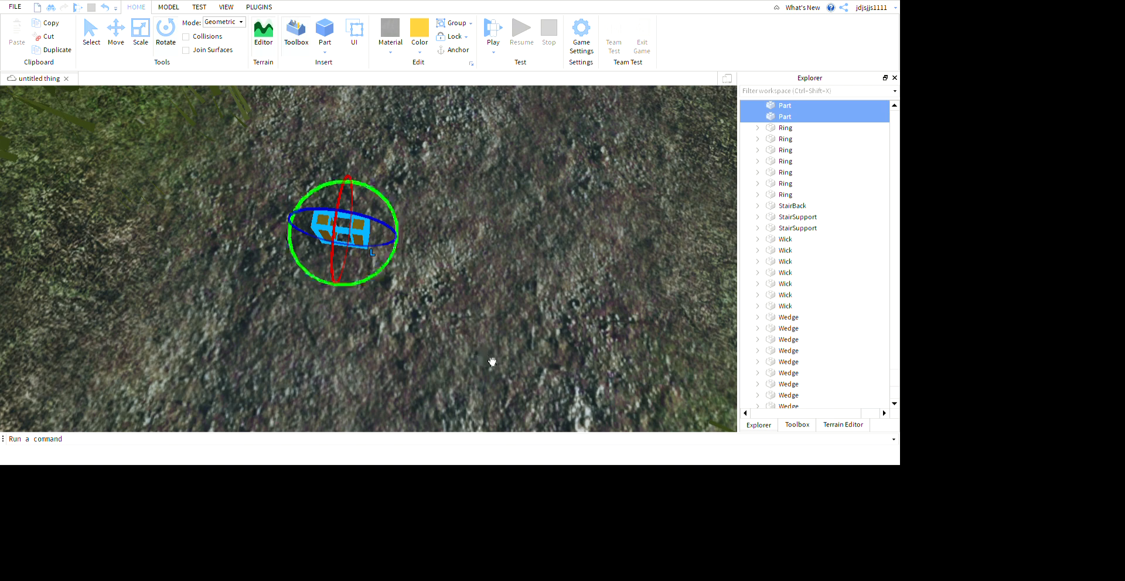
pyautogui.hotkey('ctrl', 'd')
pyautogui.hotkey('ctrl', 'd')
pyautogui.hotkey('ctrl', 'd')
pyautogui.hotkey('ctrl', 'd')
pyautogui.hotkey('ctrl', 'd')
pyautogui.hotkey('ctrl', 'd')
pyautogui.hotkey('ctrl', 'd')
pyautogui.hotkey('ctrl', 'd')
pyautogui.hotkey('ctrl', 'd')
pyautogui.moveTo(492, 362); pyautogui.dragTo(362, 341)
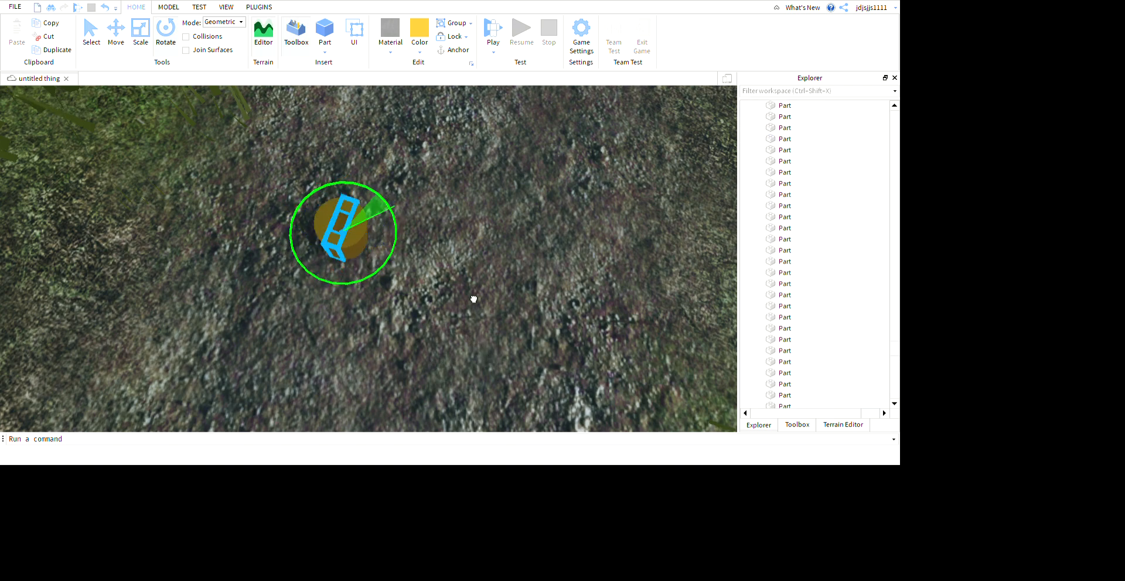
pyautogui.moveTo(473, 299); pyautogui.dragTo(460, 351)
pyautogui.click(621, 347)
pyautogui.scroll(5, 621, 346)
pyautogui.moveTo(622, 346); pyautogui.dragTo(640, 369, button='right')
pyautogui.scroll(-4, 586, 387)
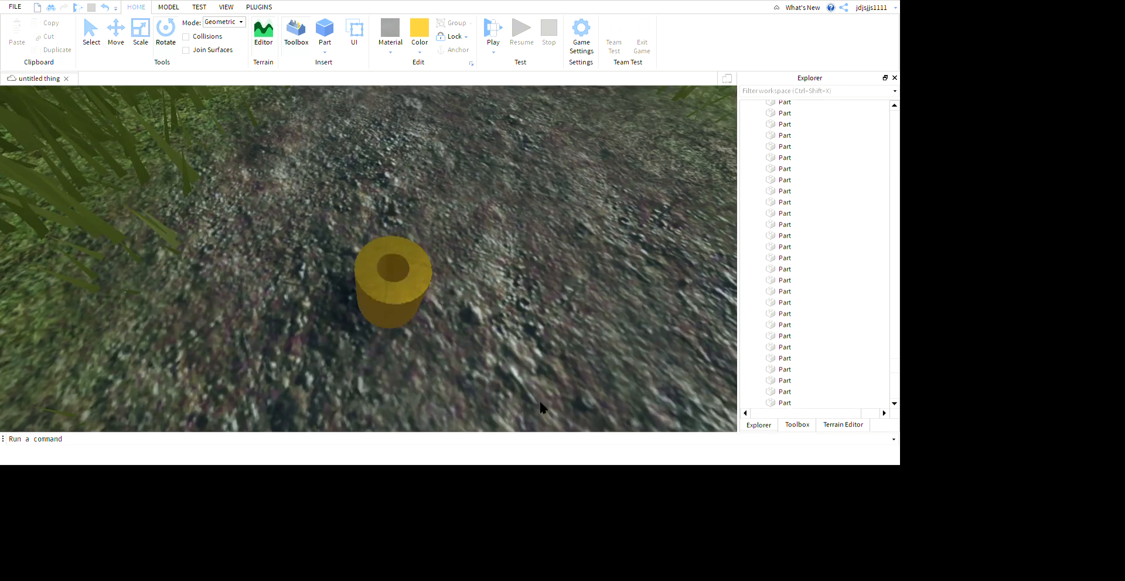
# Step: Select all the posts of the small yellow cylinder on the path and delete them
pyautogui.scroll(-3, 463, 328)
pyautogui.moveTo(489, 252); pyautogui.dragTo(497, 279, button='right')
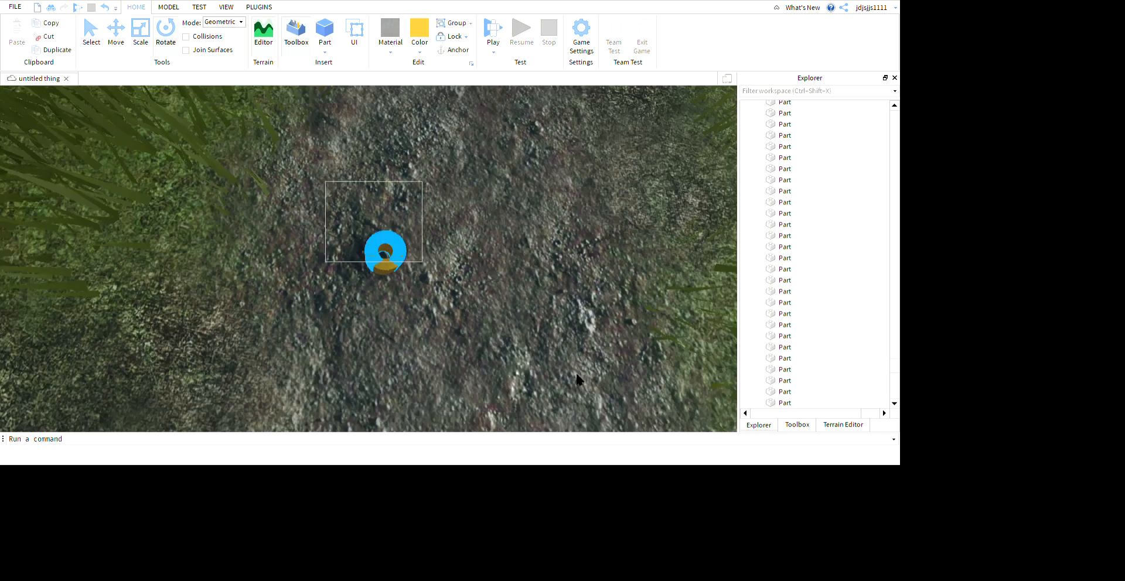
pyautogui.hotkey('ctrl', 'a')
pyautogui.press('Delete')
pyautogui.scroll(-3, 585, 275)
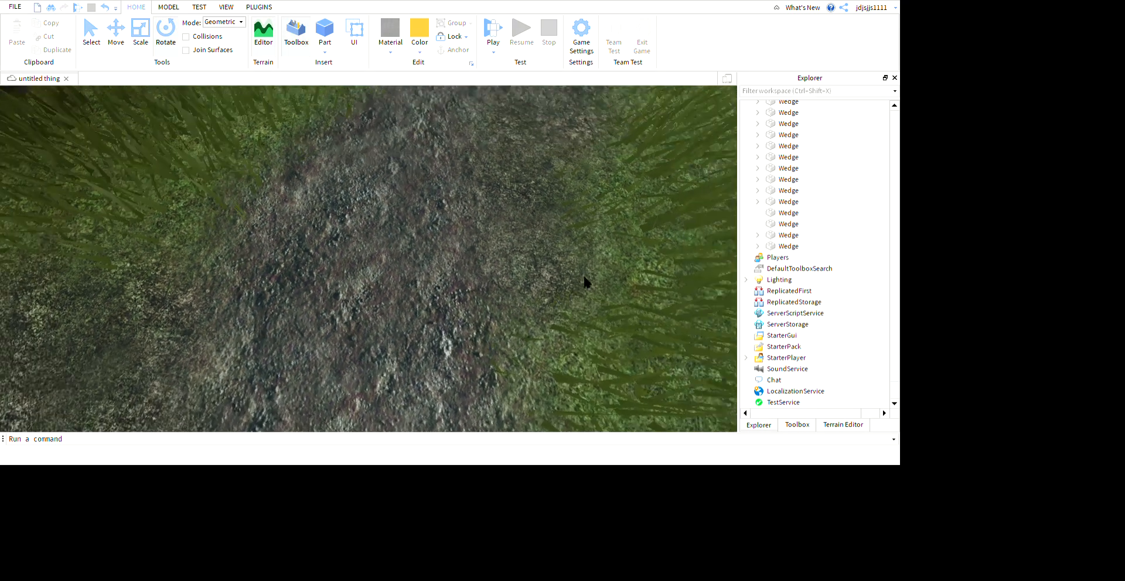
pyautogui.scroll(3, 583, 275)
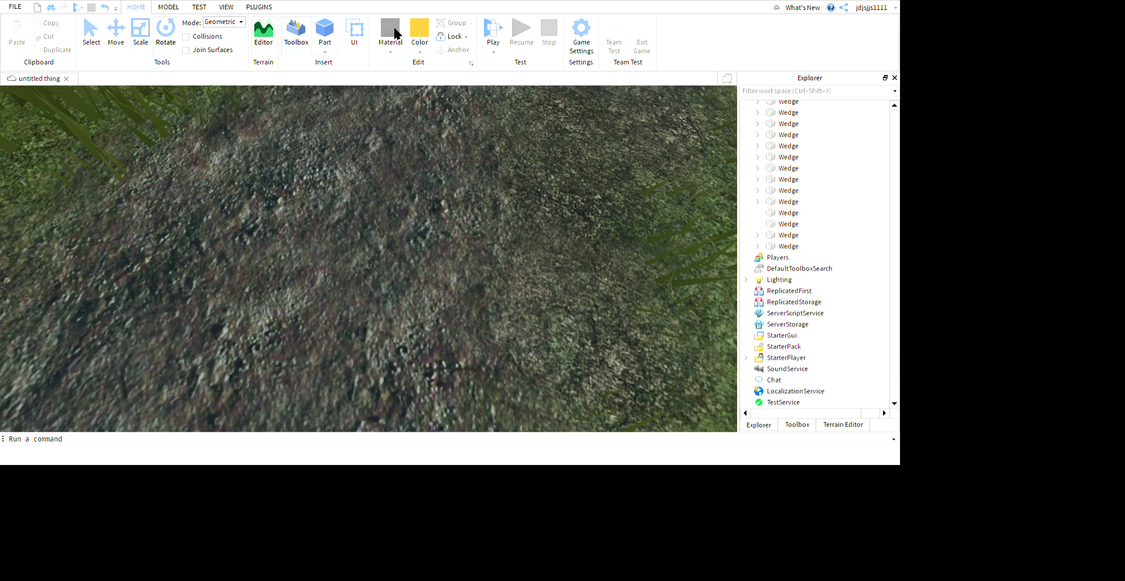
# Step: Examine the open-topped black room at the end of the dock and return to the path
pyautogui.moveTo(509, 202)
pyautogui.mouseDown(button='right')
pyautogui.moveTo(523, 211)
pyautogui.moveTo(509, 202)
pyautogui.mouseUp(button='right')
pyautogui.press('w')
pyautogui.press('w')
pyautogui.scroll(6, 525, 214)
pyautogui.scroll(-3, 551, 238)
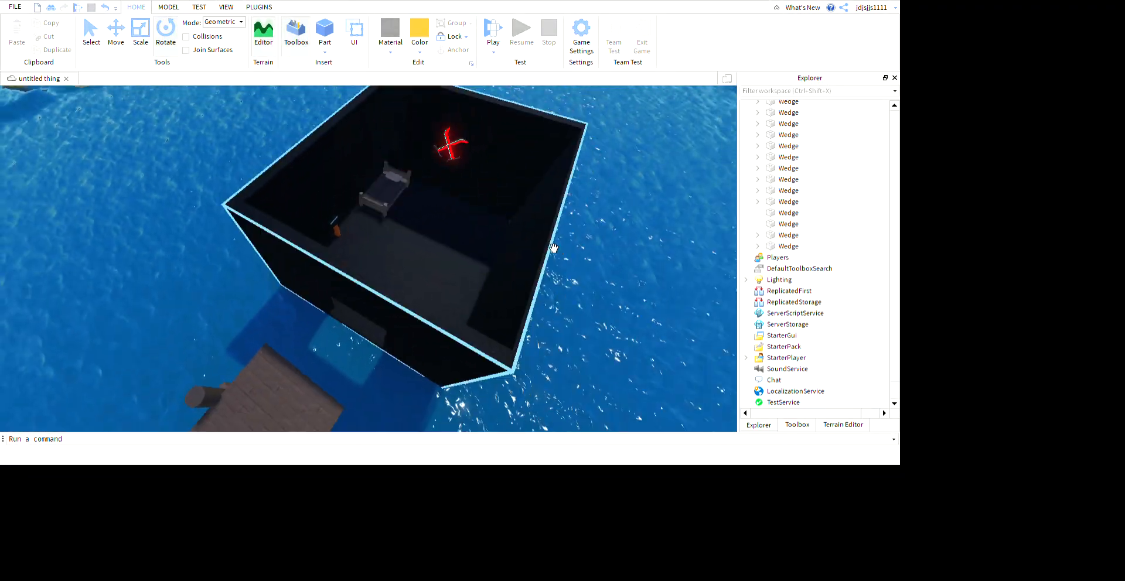
pyautogui.scroll(-8, 553, 248)
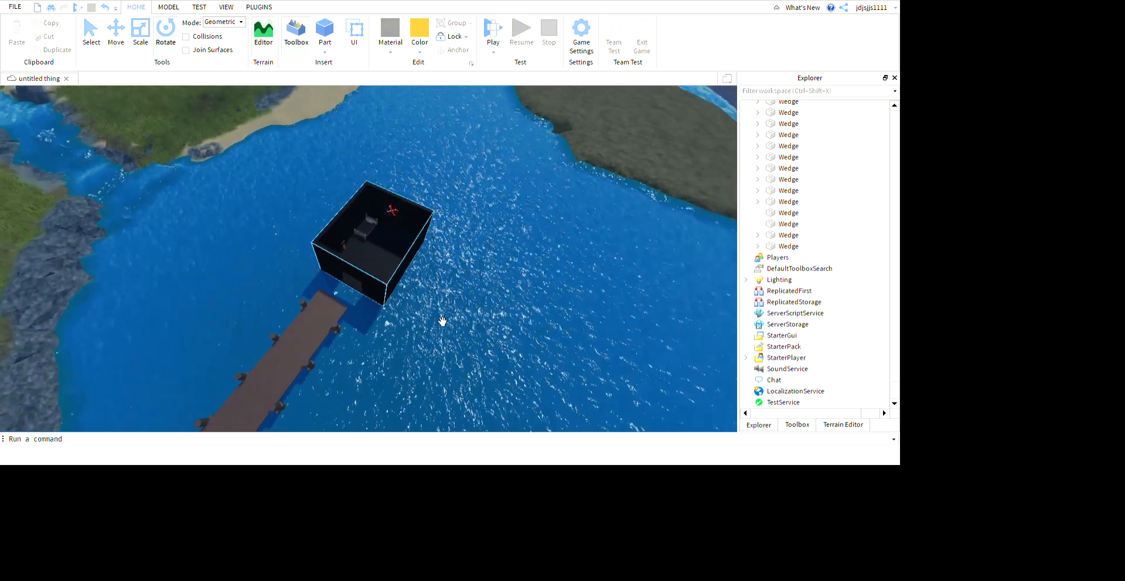
pyautogui.scroll(-3, 441, 320)
pyautogui.press('w')
pyautogui.moveTo(534, 329); pyautogui.dragTo(553, 339, button='right')
pyautogui.press('w')
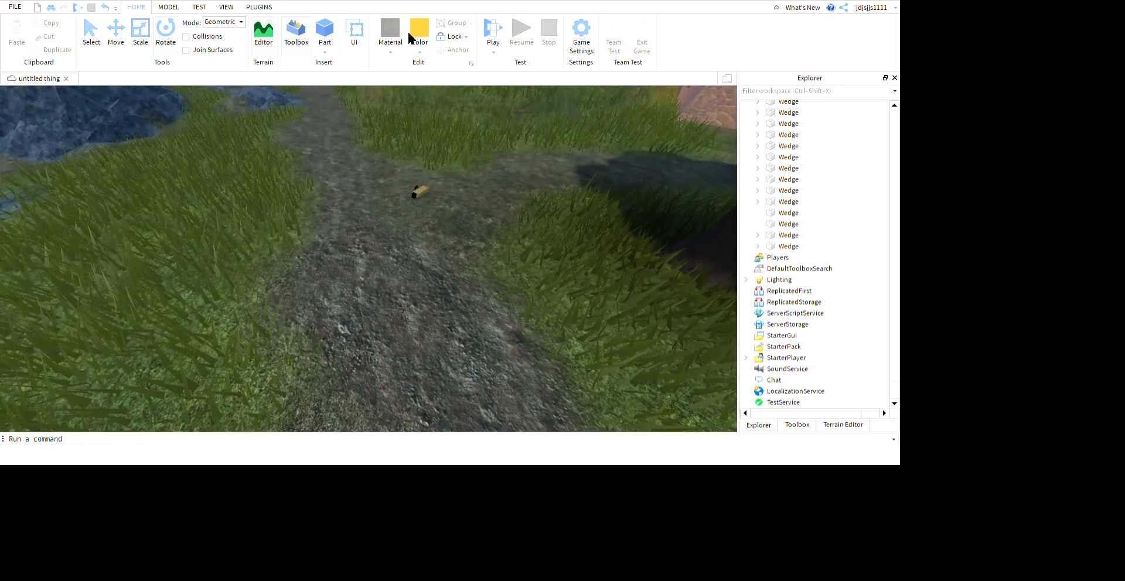
# Step: Insert a new yellow block on the path and move it across the water onto the bare island
pyautogui.click(324, 30)
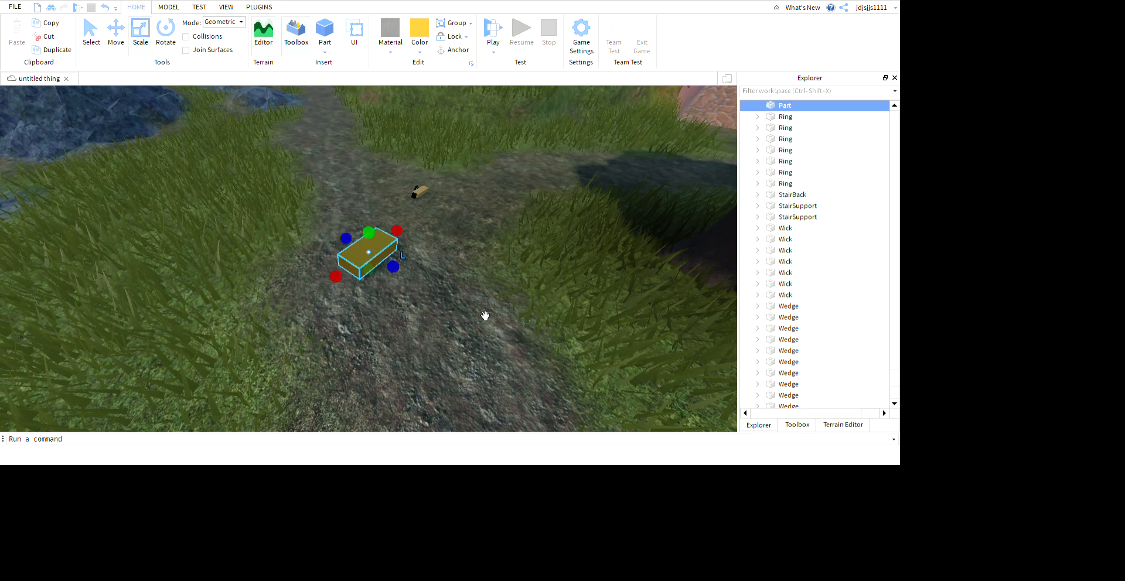
pyautogui.moveTo(486, 316); pyautogui.dragTo(466, 272)
pyautogui.moveTo(467, 234); pyautogui.dragTo(477, 261)
pyautogui.moveTo(477, 262); pyautogui.dragTo(477, 261, button='right')
pyautogui.moveTo(477, 262); pyautogui.dragTo(477, 261)
pyautogui.moveTo(477, 261); pyautogui.dragTo(477, 261, button='right')
pyautogui.press('w')
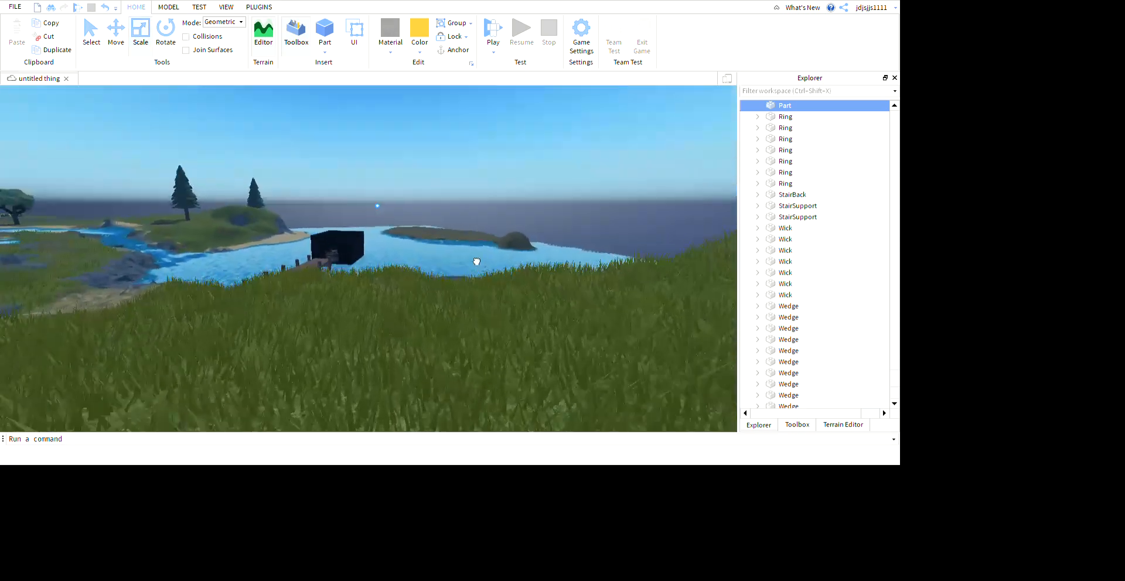
pyautogui.moveTo(477, 261); pyautogui.dragTo(500, 324)
pyautogui.press('w')
pyautogui.moveTo(499, 322); pyautogui.dragTo(500, 324, button='right')
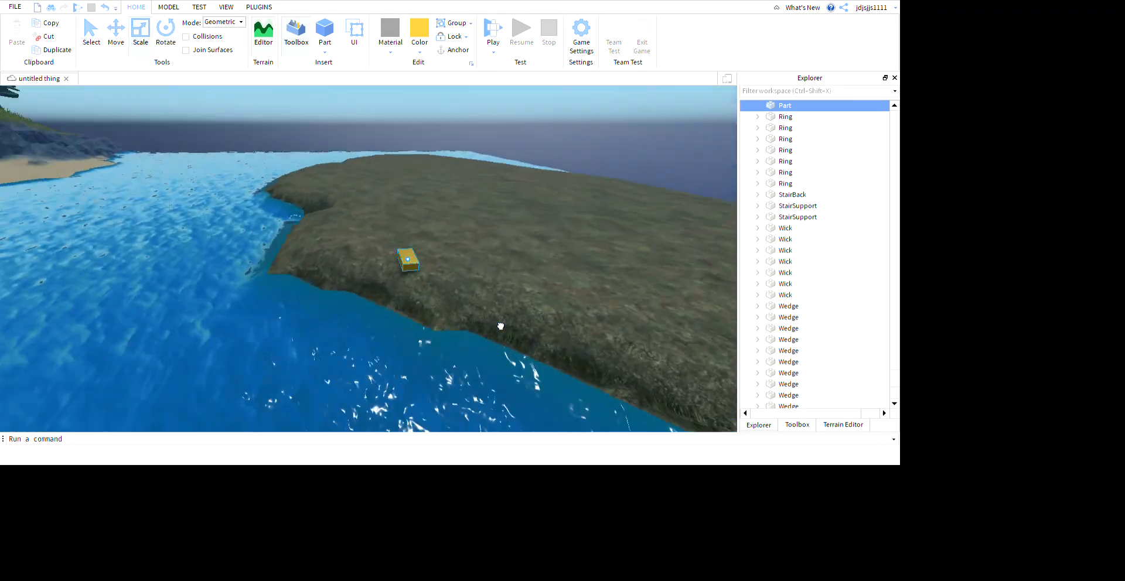
pyautogui.moveTo(499, 324); pyautogui.dragTo(500, 326)
pyautogui.moveTo(500, 324); pyautogui.dragTo(500, 326, button='right')
pyautogui.moveTo(500, 327); pyautogui.dragTo(500, 326)
# Step: Stretch the yellow block on the island upward into a tall, narrow post with the Scale tool
pyautogui.moveTo(524, 239); pyautogui.dragTo(523, 164)
pyautogui.click(603, 288)
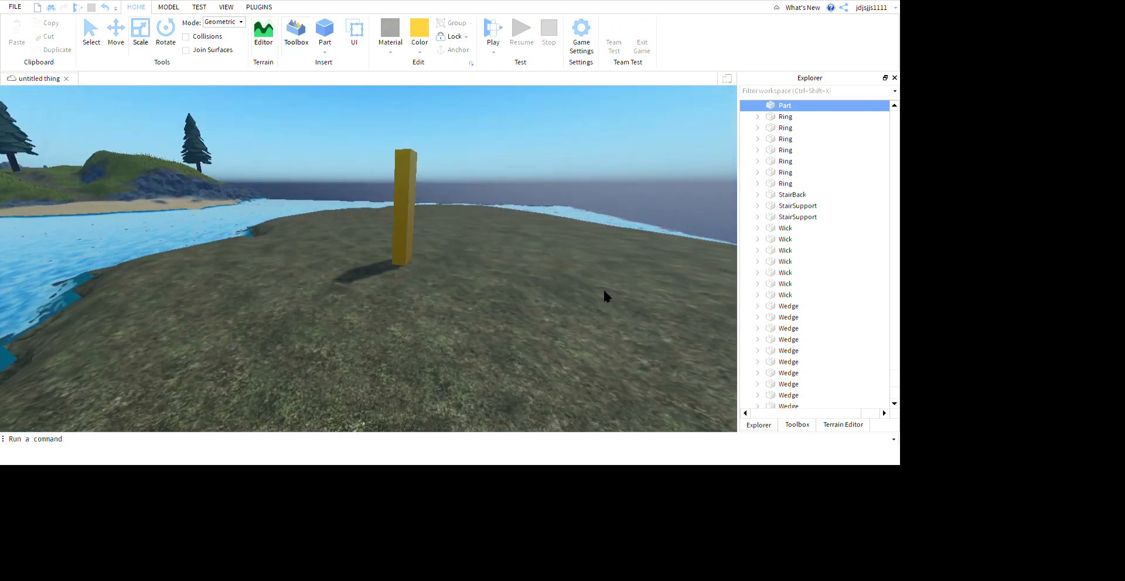
pyautogui.moveTo(603, 287); pyautogui.dragTo(585, 319, button='right')
pyautogui.scroll(-2, 516, 276)
pyautogui.click(457, 277)
# Step: Widen the tall yellow post into a thin, flat panel and extend its height
pyautogui.click(574, 297)
pyautogui.press('d')
pyautogui.click(594, 309)
pyautogui.moveTo(616, 285); pyautogui.dragTo(627, 285)
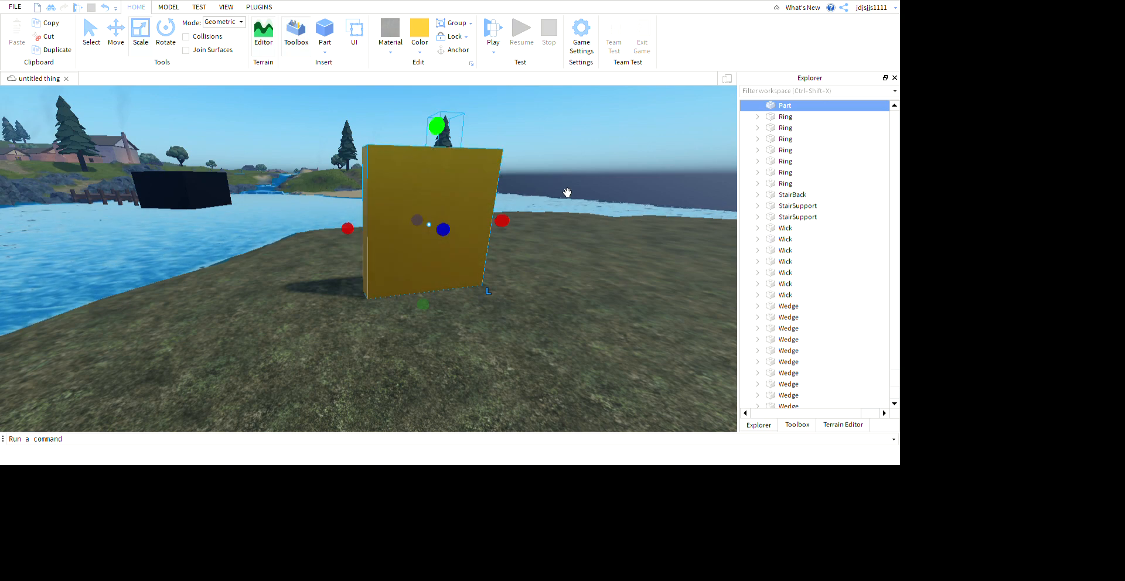
pyautogui.press('s')
pyautogui.moveTo(549, 166); pyautogui.dragTo(545, 132)
pyautogui.click(609, 298)
pyautogui.moveTo(603, 294); pyautogui.dragTo(602, 295, button='right')
pyautogui.press('a')
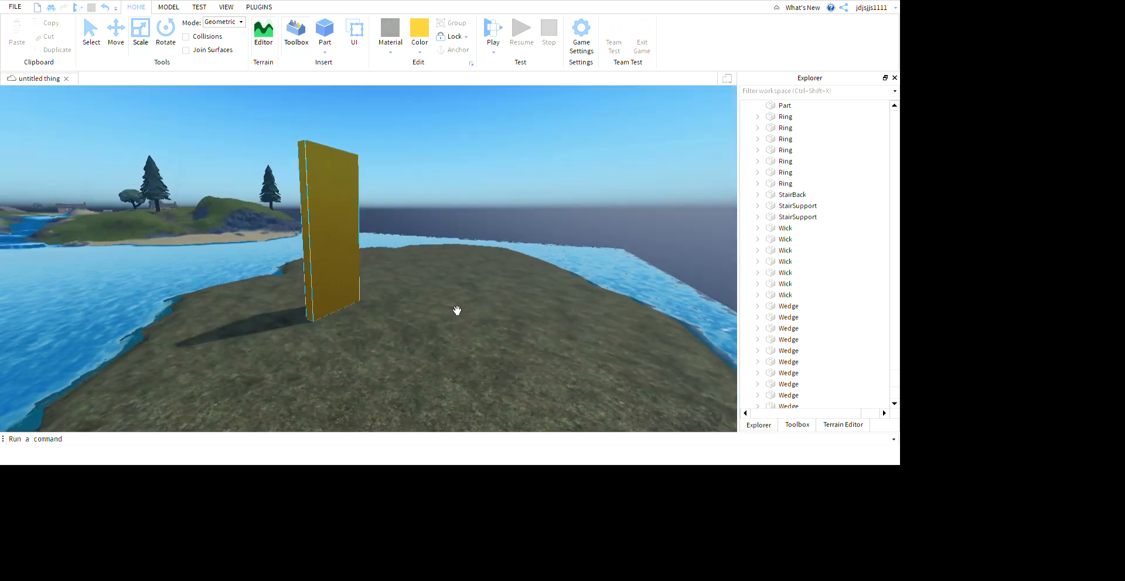
# Step: Duplicate the yellow panel and move the copy across the island so it faces the original at a distance
pyautogui.click(340, 258)
pyautogui.click(66, 52)
pyautogui.click(116, 42)
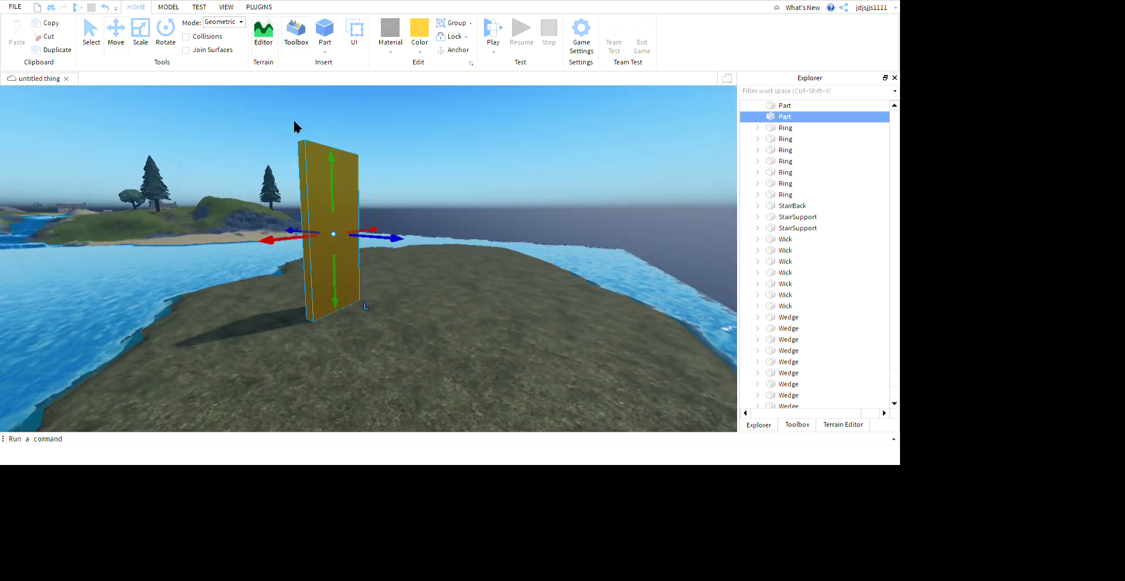
pyautogui.moveTo(505, 309); pyautogui.dragTo(745, 327)
pyautogui.press('a')
pyautogui.moveTo(745, 327); pyautogui.dragTo(745, 327, button='right')
pyautogui.click(651, 389)
pyautogui.scroll(-5, 652, 390)
pyautogui.press('d')
# Step: Select both panels and repeatedly duplicate and rotate the pair about the vertical axis to form a large hollow cylinder
pyautogui.moveTo(320, 171); pyautogui.dragTo(517, 235)
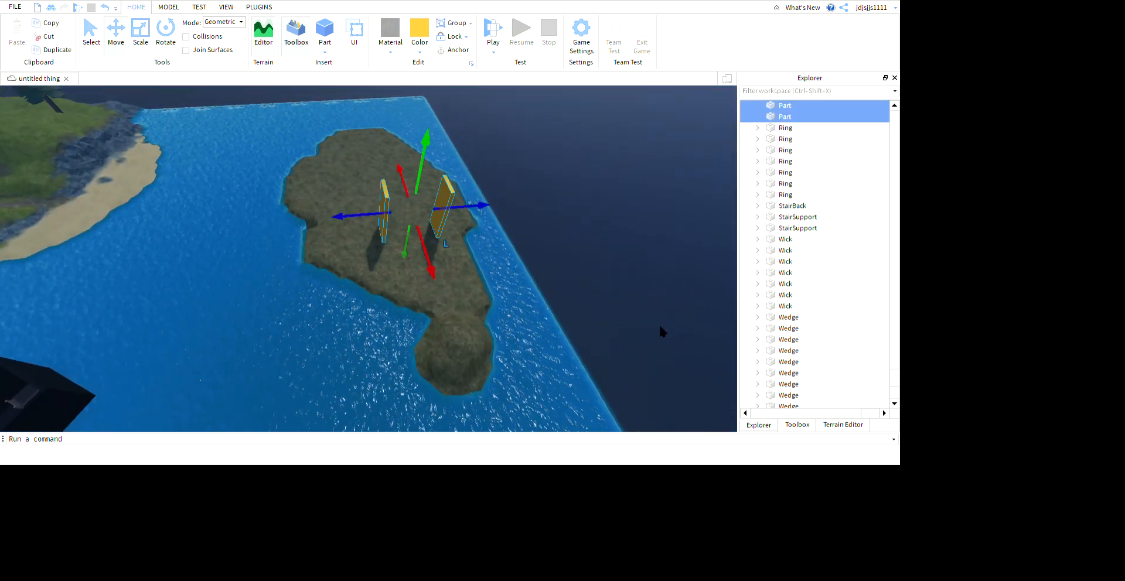
pyautogui.press('w')
pyautogui.press('d')
pyautogui.click(167, 41)
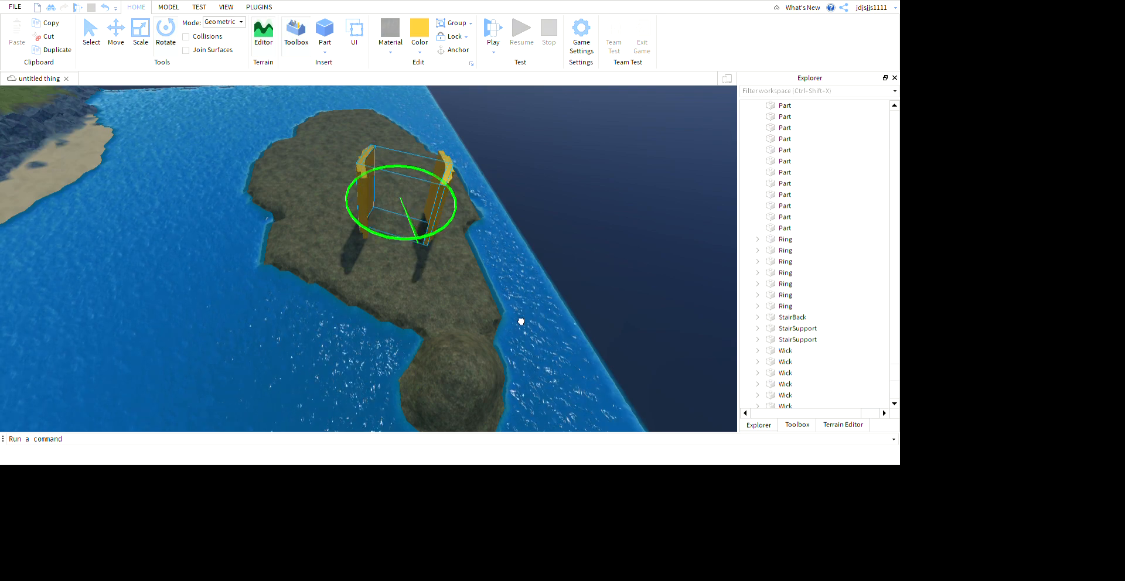
pyautogui.click(598, 404)
pyautogui.moveTo(599, 405)
pyautogui.mouseDown(button='right')
pyautogui.moveTo(613, 415)
pyautogui.moveTo(595, 400)
pyautogui.mouseUp(button='right')
pyautogui.scroll(5, 595, 400)
pyautogui.scroll(-5, 595, 400)
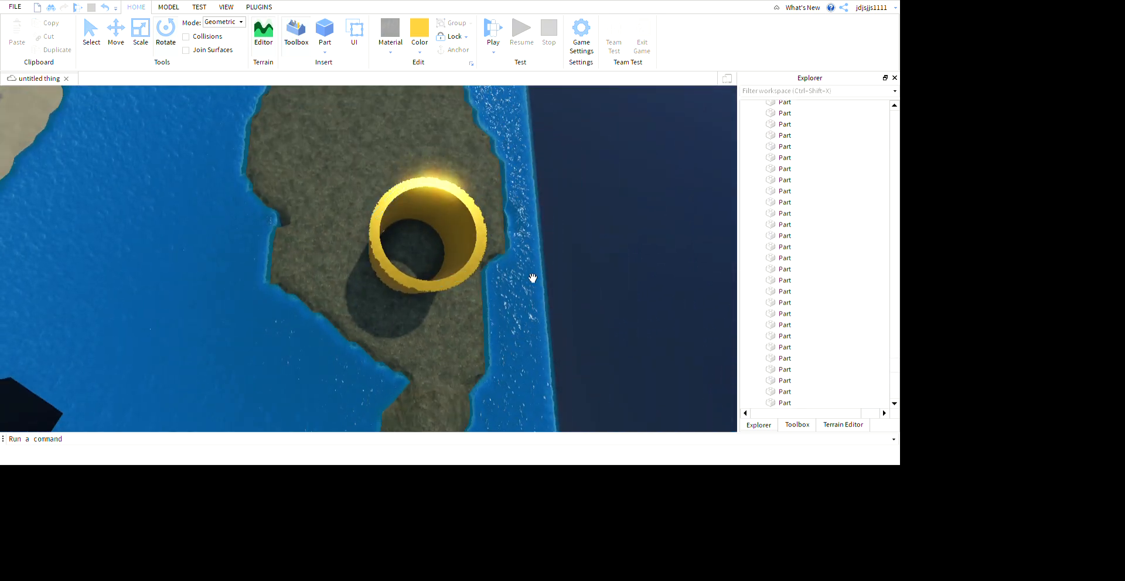
pyautogui.scroll(5, 639, 339)
pyautogui.moveTo(533, 276); pyautogui.dragTo(559, 268, button='right')
pyautogui.scroll(-3, 559, 268)
pyautogui.scroll(-5, 559, 268)
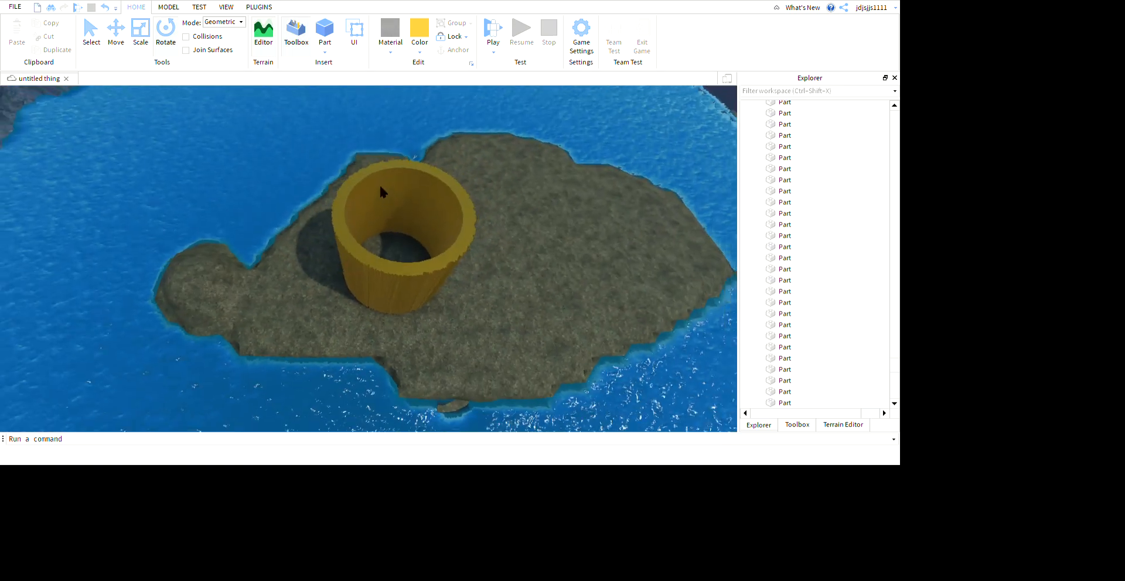
# Step: Select all panels of the large yellow cylinder on the island and delete them
pyautogui.moveTo(299, 140); pyautogui.dragTo(632, 402)
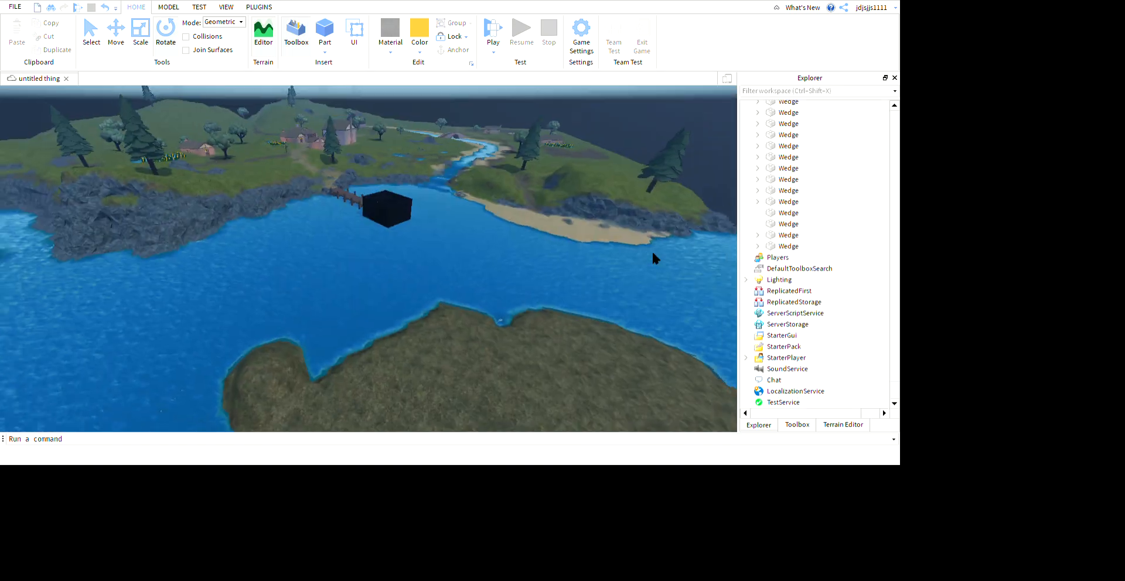
pyautogui.press('w')
pyautogui.moveTo(652, 253); pyautogui.dragTo(653, 254, button='right')
# Step: Select the wooden pistol parts lying on the path and delete them
pyautogui.press('w')
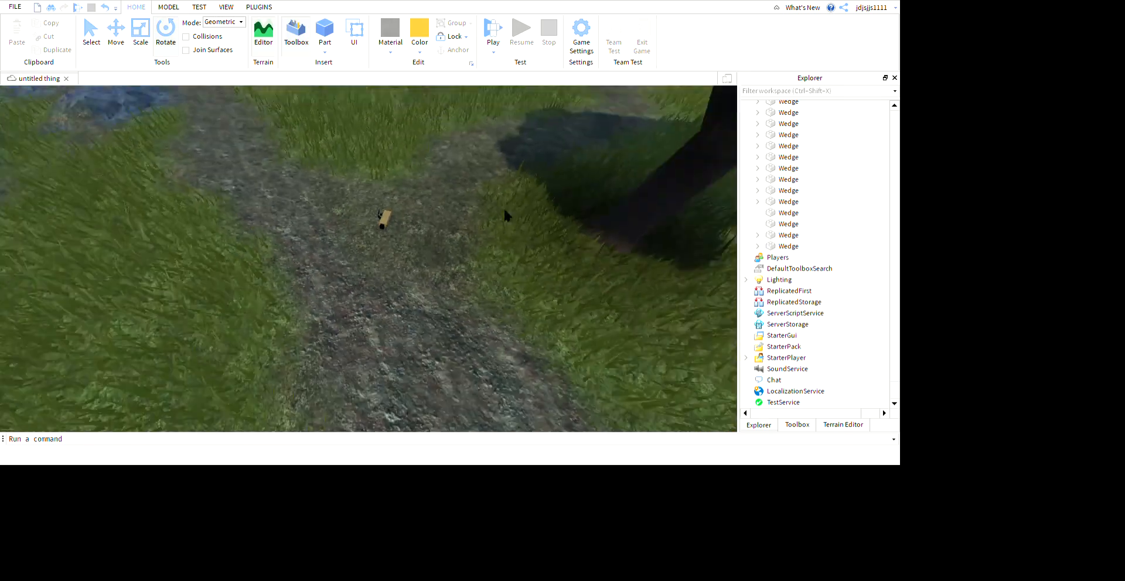
pyautogui.moveTo(334, 176); pyautogui.dragTo(511, 345)
pyautogui.press('Delete')
# Step: Select the rusty dagger with glowing yellow wedges hanging on the stone house's inside wall and duplicate it
pyautogui.press('w')
pyautogui.moveTo(628, 320); pyautogui.dragTo(628, 320, button='right')
pyautogui.press('w')
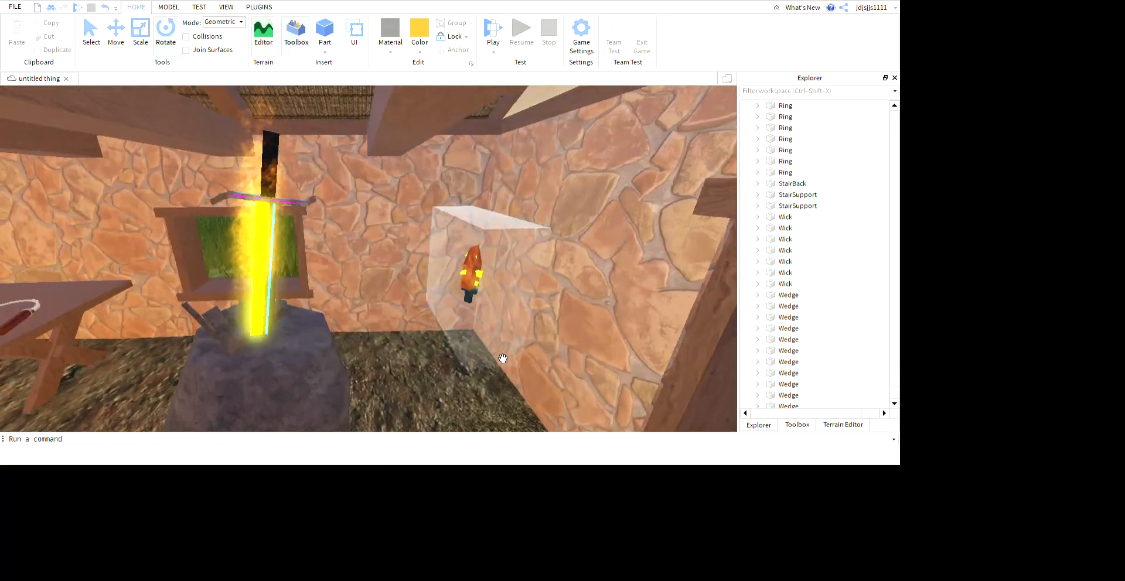
pyautogui.moveTo(484, 336); pyautogui.dragTo(484, 336, button='right')
pyautogui.moveTo(518, 372); pyautogui.dragTo(502, 450, button='right')
pyautogui.click(535, 357)
pyautogui.press('w')
pyautogui.click(551, 414)
pyautogui.press('w')
pyautogui.moveTo(550, 415); pyautogui.dragTo(522, 371, button='right')
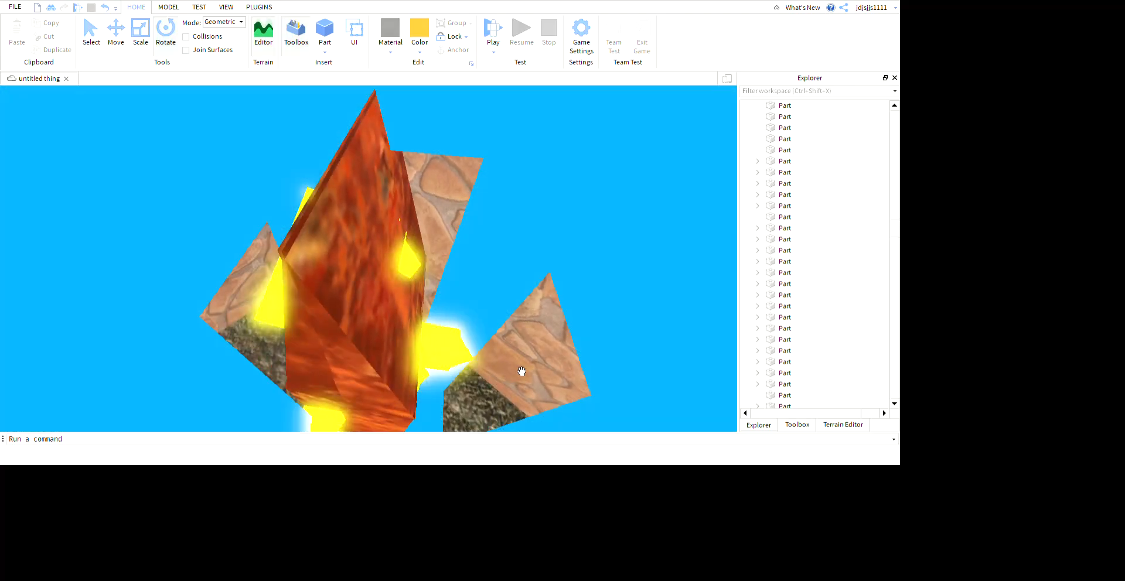
pyautogui.click(522, 371)
pyautogui.click(58, 50)
# Step: Move the duplicated dagger out of the house and stand it upright on the open path
pyautogui.moveTo(452, 343); pyautogui.dragTo(437, 401)
pyautogui.moveTo(437, 401); pyautogui.dragTo(437, 401, button='right')
pyautogui.moveTo(436, 401); pyautogui.dragTo(437, 401)
pyautogui.moveTo(436, 401); pyautogui.dragTo(437, 401, button='right')
pyautogui.moveTo(437, 401); pyautogui.dragTo(444, 389)
pyautogui.press('w')
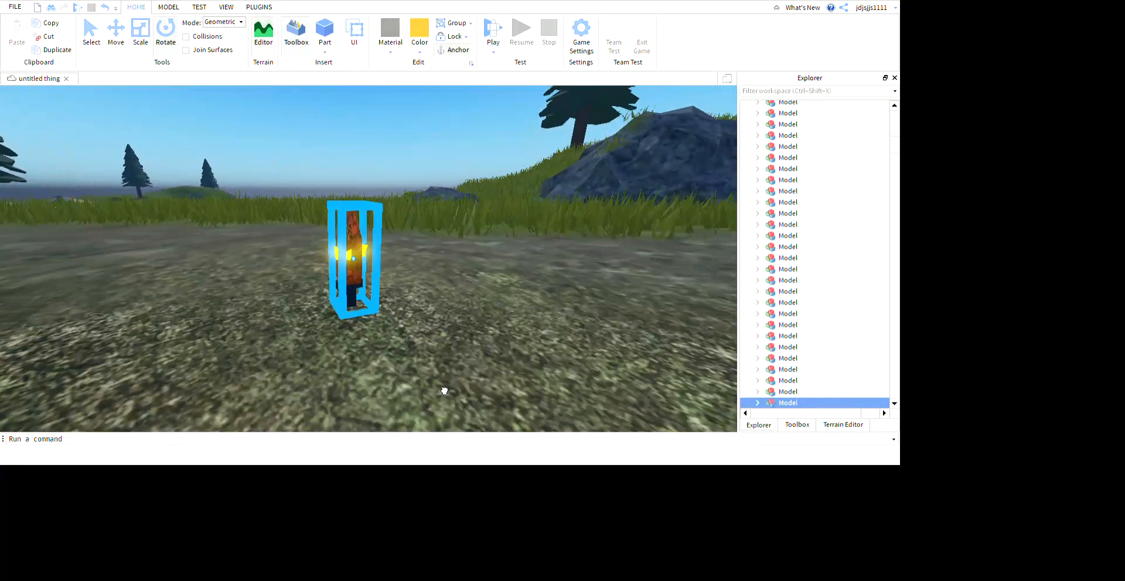
# Step: Examine the dagger on the path up close and from above
pyautogui.click(523, 387)
pyautogui.press('w')
pyautogui.moveTo(523, 386); pyautogui.dragTo(524, 386, button='right')
pyautogui.press('s')
pyautogui.press('w')
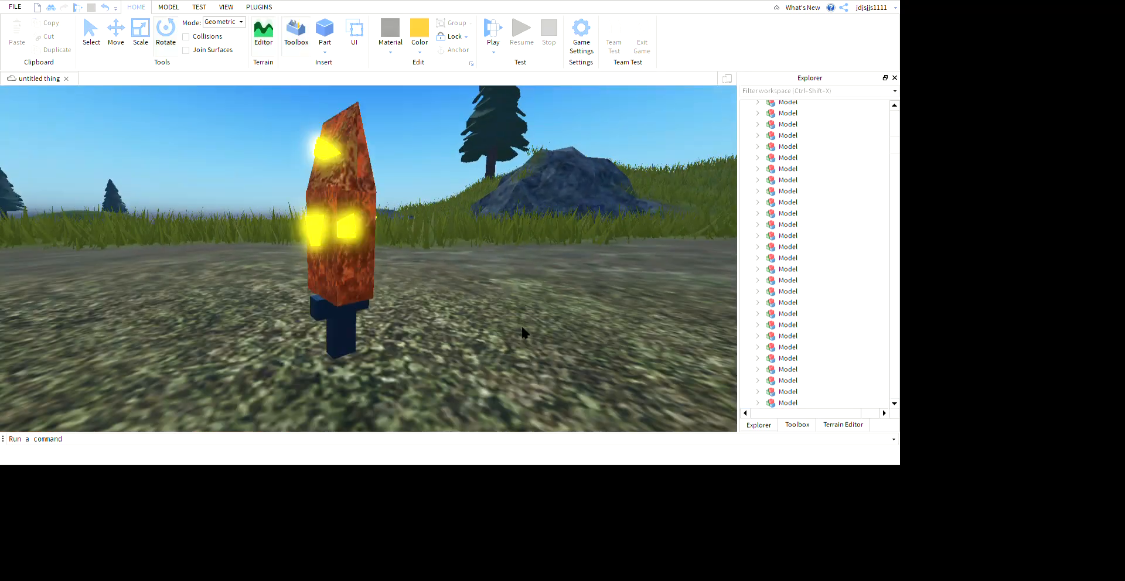
pyautogui.moveTo(540, 321); pyautogui.dragTo(543, 300, button='right')
pyautogui.press('s')
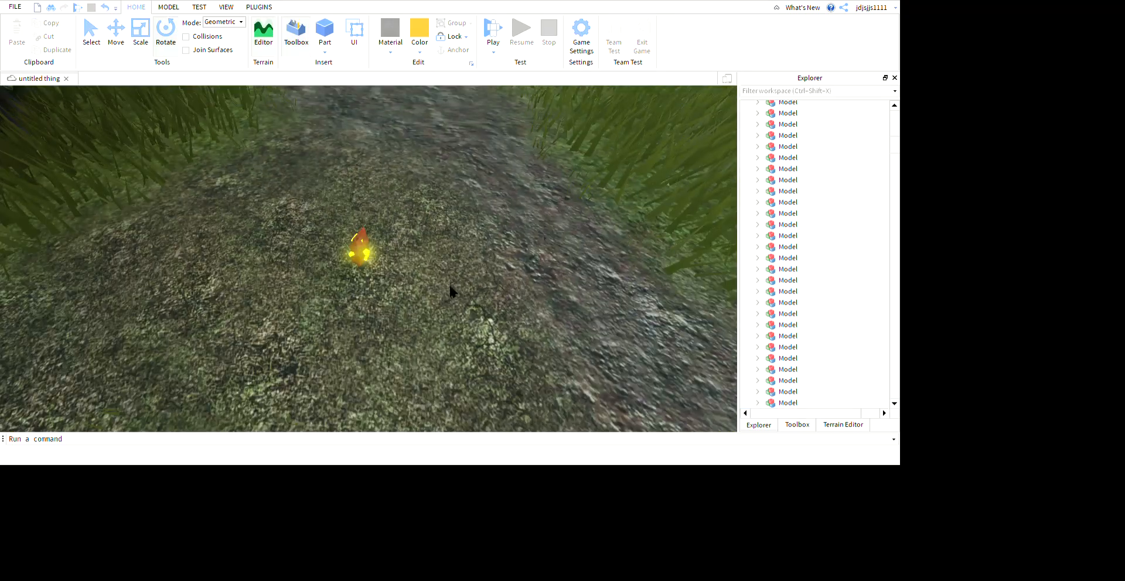
# Step: Duplicate the dagger on the path and ungroup the selected copy into its individual parts
pyautogui.click(365, 256)
pyautogui.click(58, 50)
pyautogui.click(488, 202)
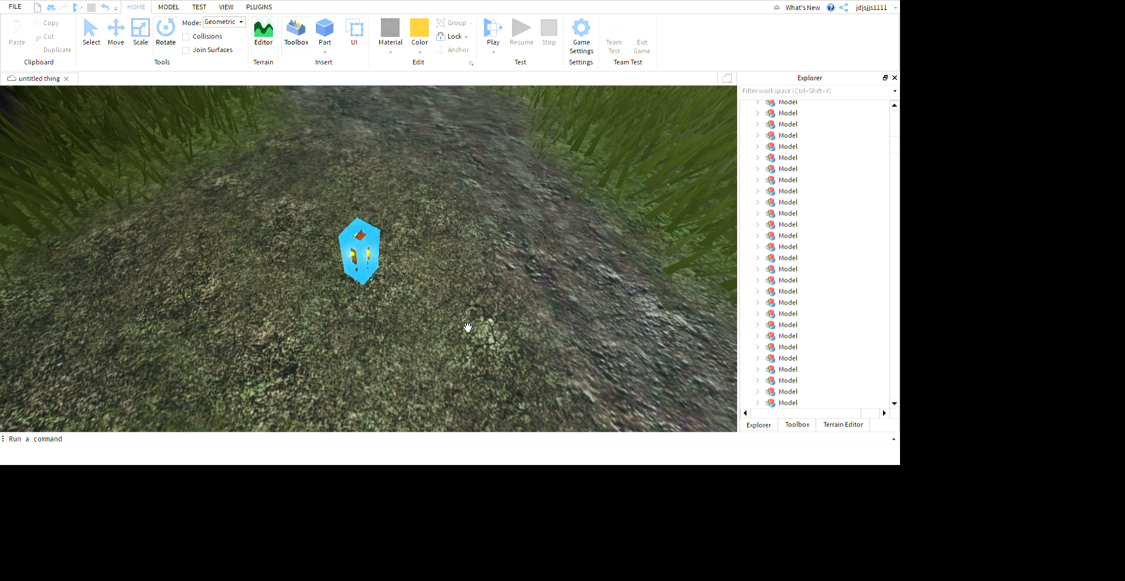
pyautogui.click(369, 258)
pyautogui.moveTo(351, 234); pyautogui.dragTo(347, 232)
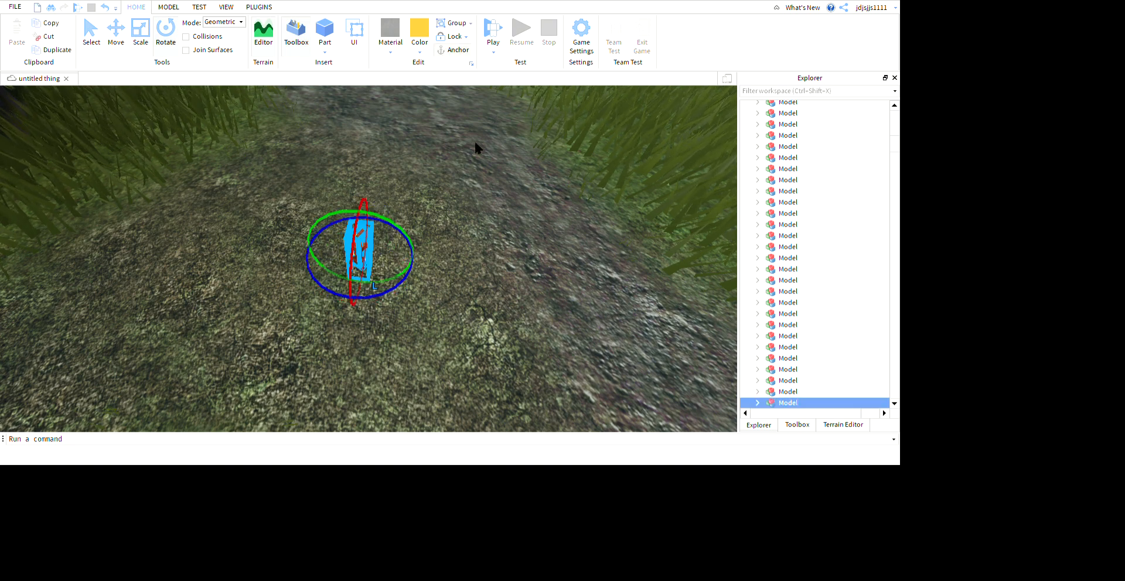
pyautogui.hotkey('ctrl', 'u')
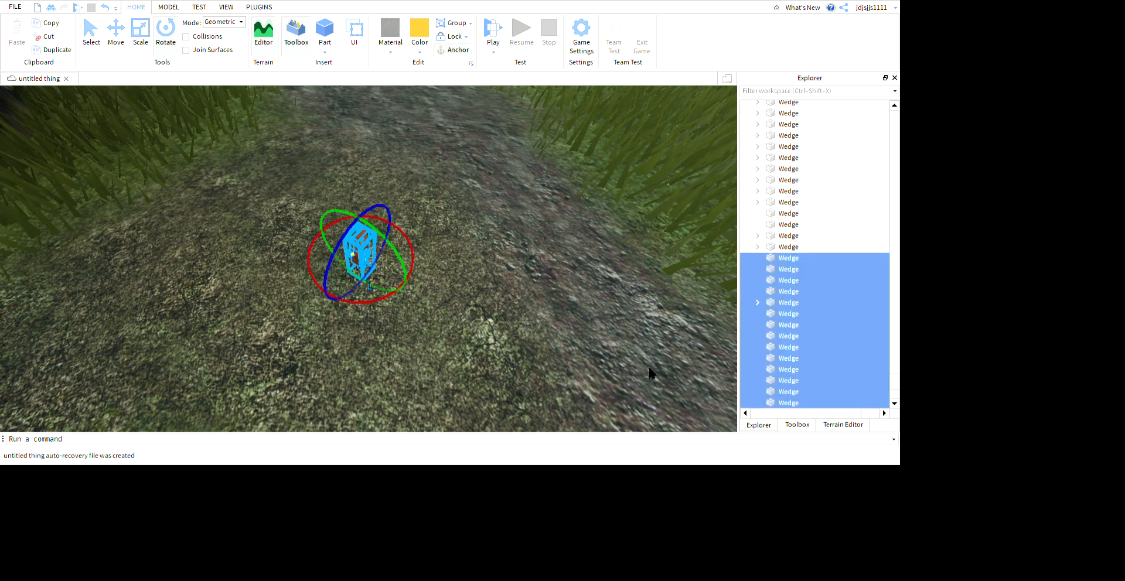
# Step: Examine the ungrouped dagger's rusty blade, glowing wedges and dark handle from several sides
pyautogui.click(547, 198)
pyautogui.moveTo(546, 198); pyautogui.dragTo(547, 199, button='right')
pyautogui.press('w')
pyautogui.moveTo(553, 240); pyautogui.dragTo(553, 241, button='right')
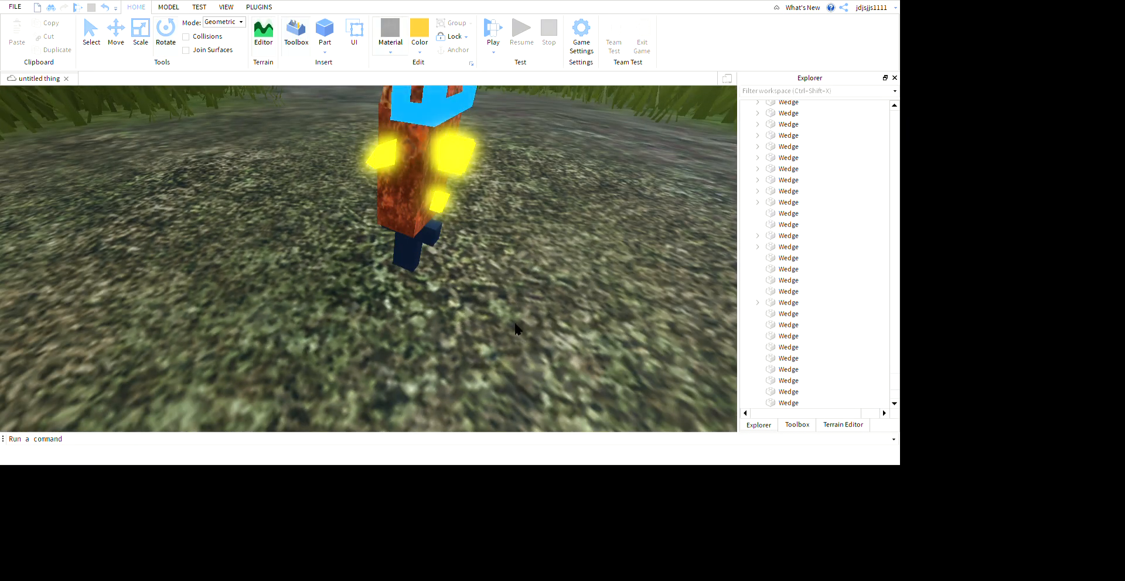
pyautogui.click(517, 130)
pyautogui.moveTo(591, 195); pyautogui.dragTo(569, 228, button='right')
pyautogui.scroll(-4, 591, 196)
pyautogui.scroll(5, 569, 224)
pyautogui.scroll(-4, 569, 225)
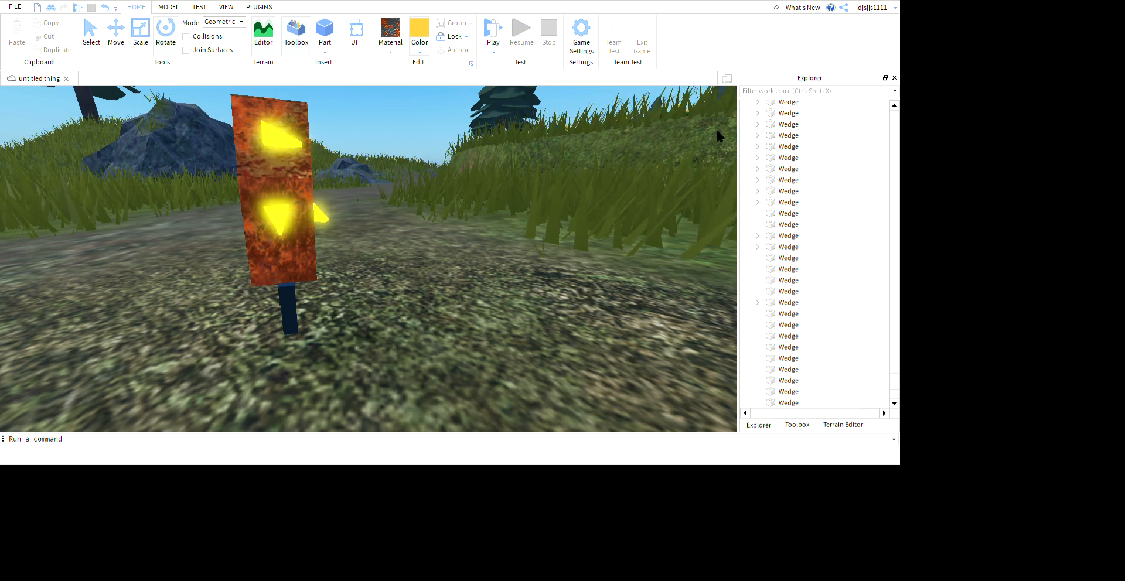
pyautogui.moveTo(730, 201); pyautogui.dragTo(731, 201, button='right')
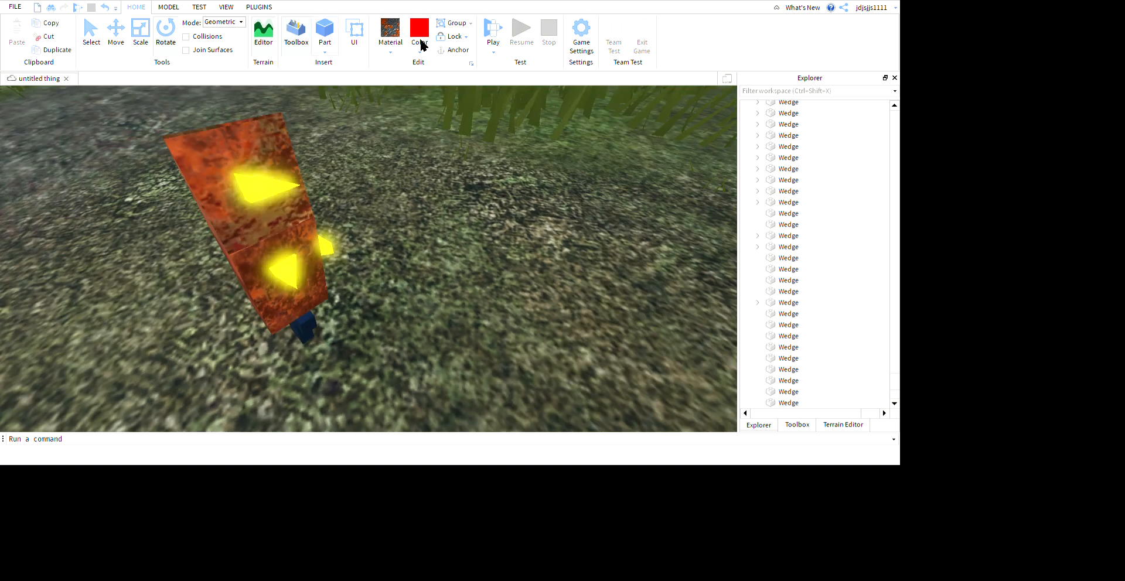
# Step: Insert a new red block with the rusty material at the dagger and move it onto clear ground beside it
pyautogui.click(324, 31)
pyautogui.click(664, 291)
pyautogui.scroll(-6, 537, 249)
pyautogui.scroll(3, 527, 325)
pyautogui.moveTo(488, 331); pyautogui.dragTo(489, 331, button='right')
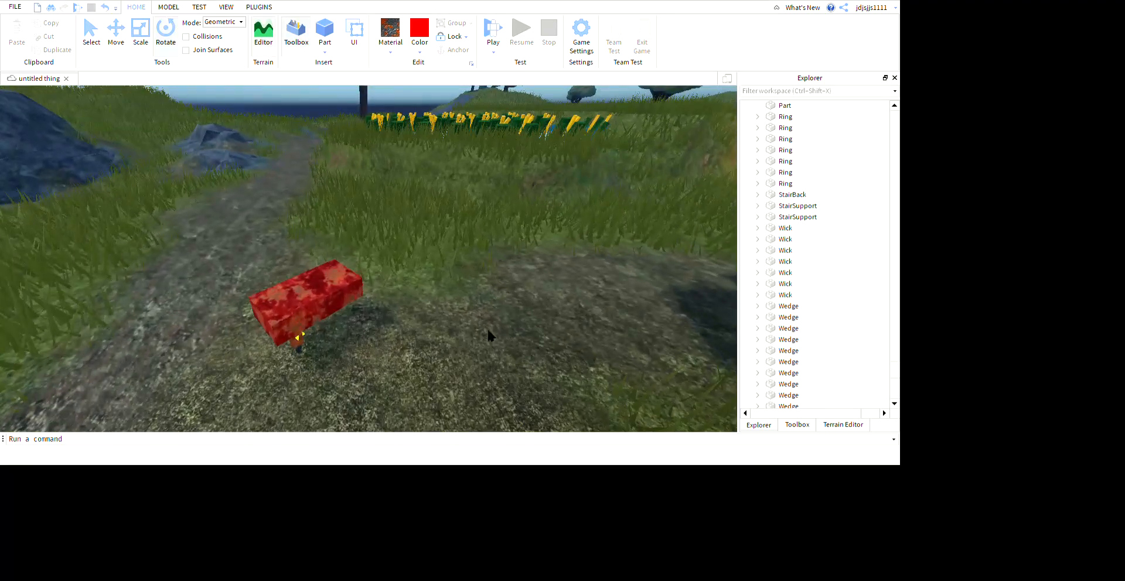
pyautogui.scroll(2, 489, 331)
pyautogui.moveTo(445, 380); pyautogui.dragTo(525, 412)
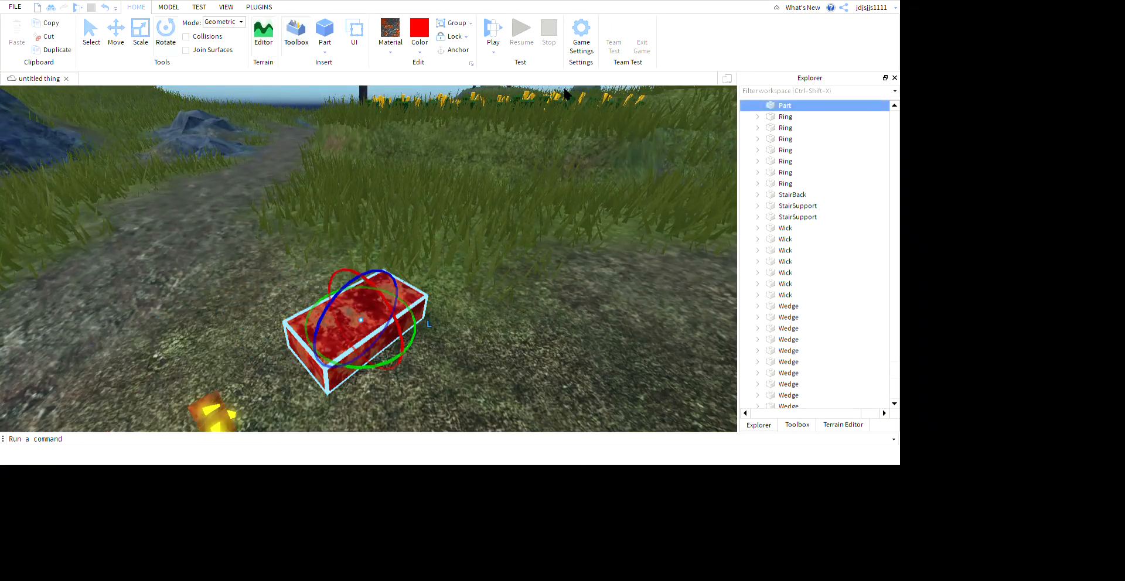
# Step: Delete the red rusty block from the ground near the dagger
pyautogui.press('Delete')
pyautogui.moveTo(558, 247); pyautogui.dragTo(560, 250, button='right')
pyautogui.scroll(4, 560, 250)
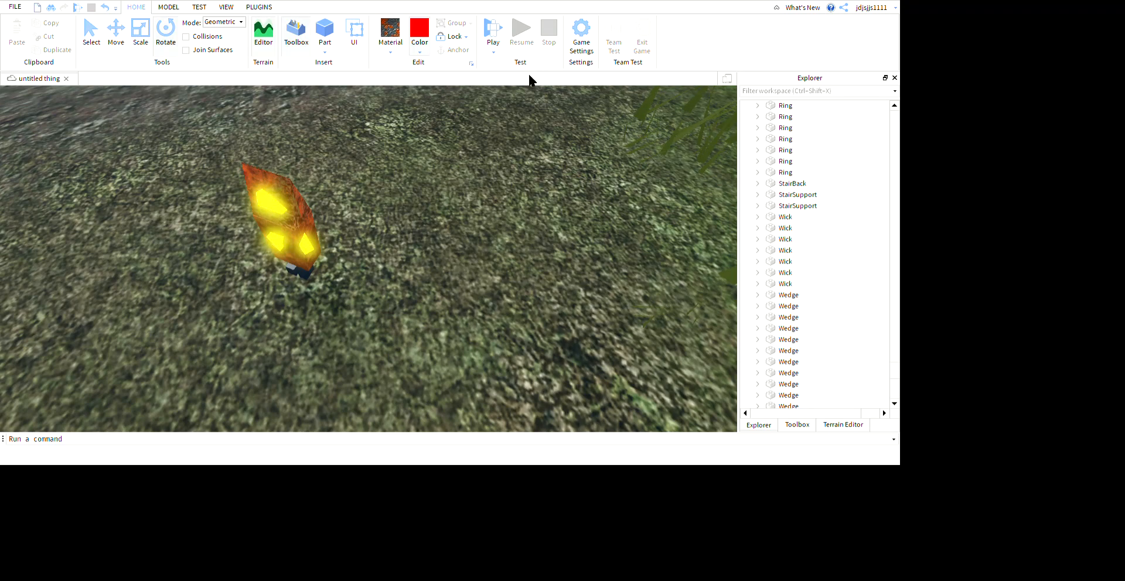
# Step: Insert a green block with the rusty material on the path and delete it again
pyautogui.click(420, 52)
pyautogui.click(440, 100)
pyautogui.moveTo(600, 208); pyautogui.dragTo(599, 241, button='right')
pyautogui.click(325, 31)
pyautogui.click(597, 240)
pyautogui.scroll(2, 599, 241)
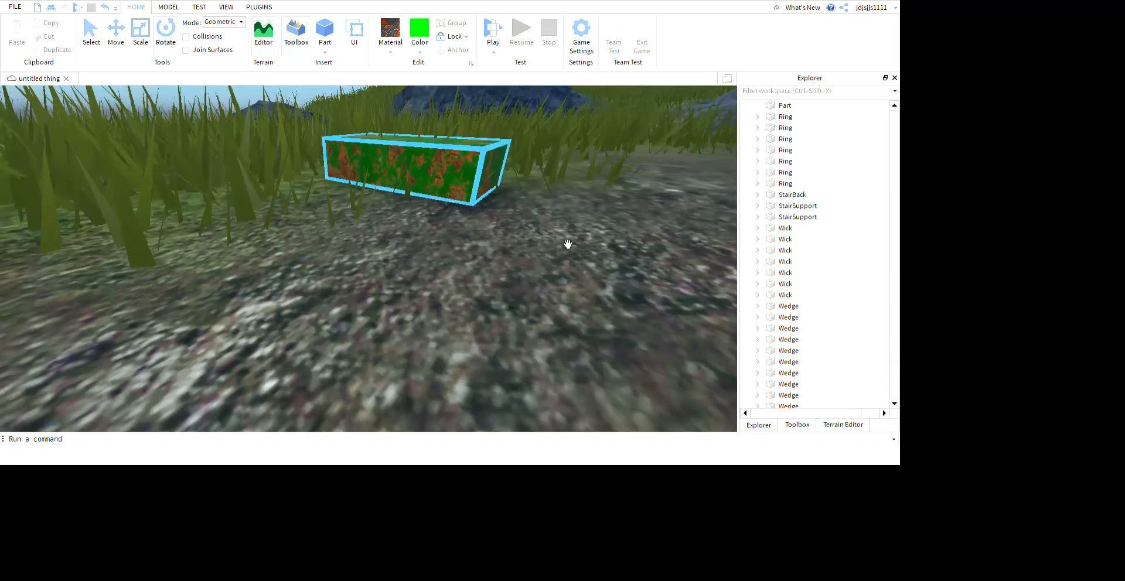
pyautogui.click(443, 176)
pyautogui.press('Delete')
pyautogui.moveTo(570, 91); pyautogui.dragTo(550, 113, button='right')
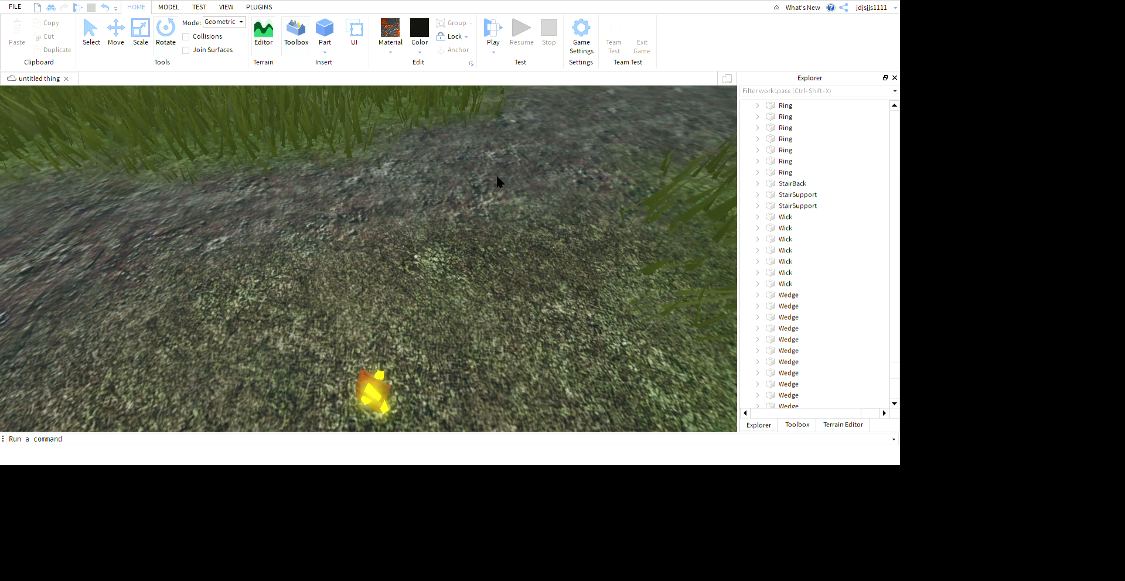
# Step: Bring back the dark rusty block on the path, compare it with the dagger, and delete it again
pyautogui.hotkey('ctrl', 'z')
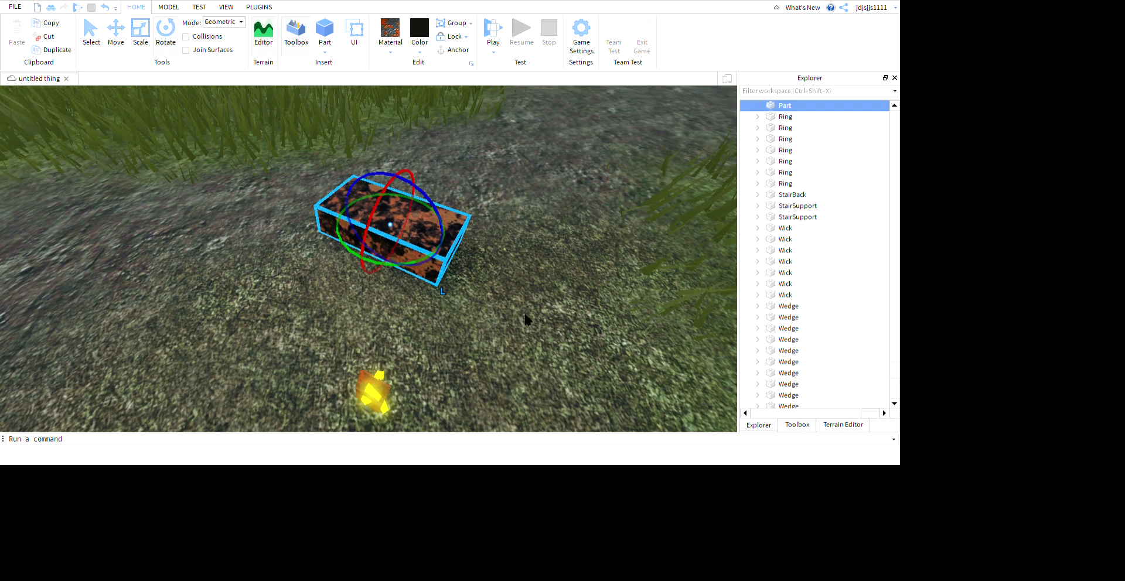
pyautogui.press('Delete')
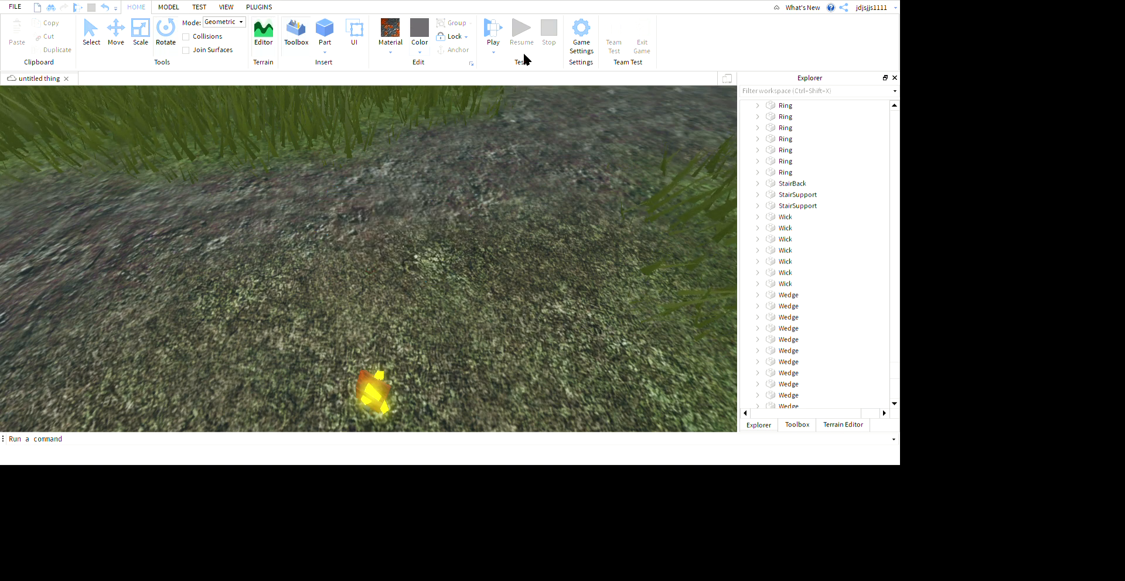
pyautogui.hotkey('ctrl', 'z')
pyautogui.click(576, 259)
pyautogui.click(375, 252)
pyautogui.scroll(-2, 525, 334)
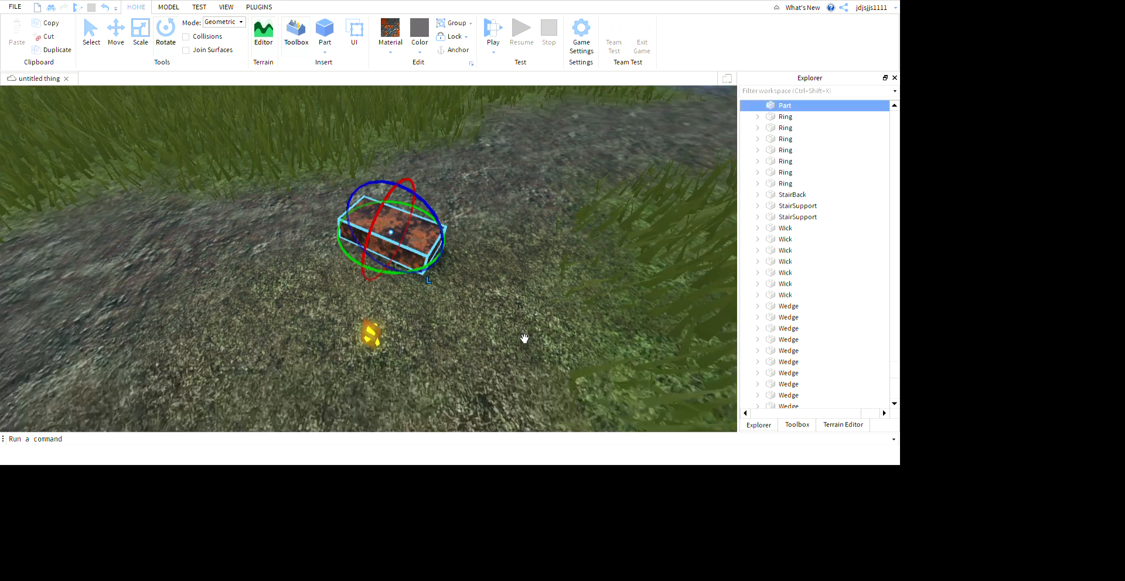
pyautogui.click(593, 374)
pyautogui.moveTo(593, 373); pyautogui.dragTo(593, 374, button='right')
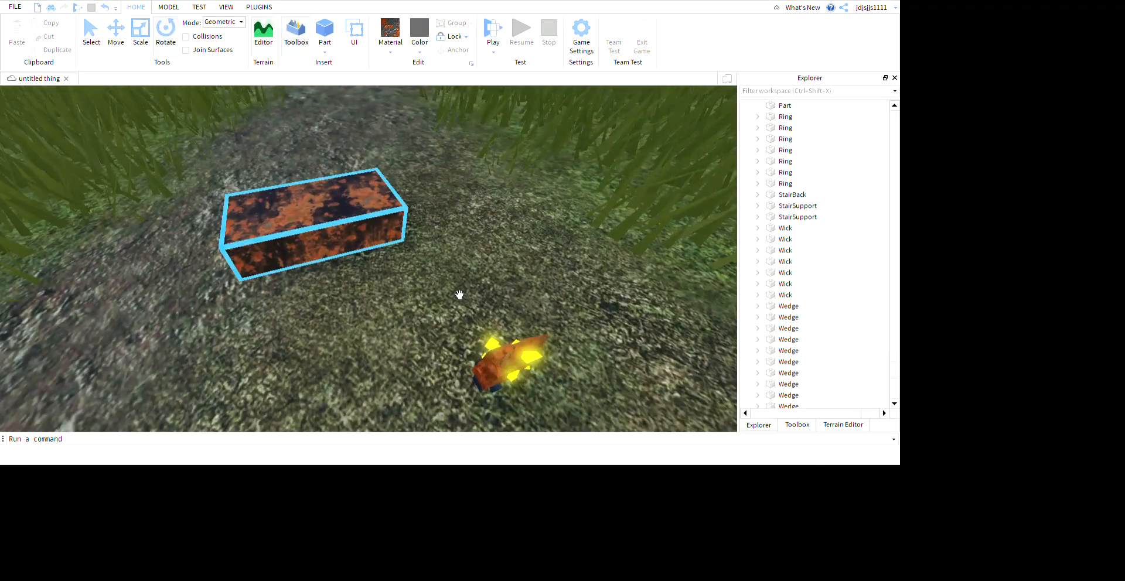
pyautogui.click(384, 238)
pyautogui.press('Delete')
# Step: Insert a grey block with the rusty material on the ground beside the dagger
pyautogui.scroll(-5, 553, 218)
pyautogui.moveTo(553, 218)
pyautogui.mouseDown(button='right')
pyautogui.moveTo(568, 235)
pyautogui.moveTo(549, 222)
pyautogui.mouseUp(button='right')
pyautogui.scroll(5, 553, 218)
pyautogui.scroll(-2, 553, 218)
pyautogui.scroll(4, 553, 218)
pyautogui.scroll(-4, 550, 222)
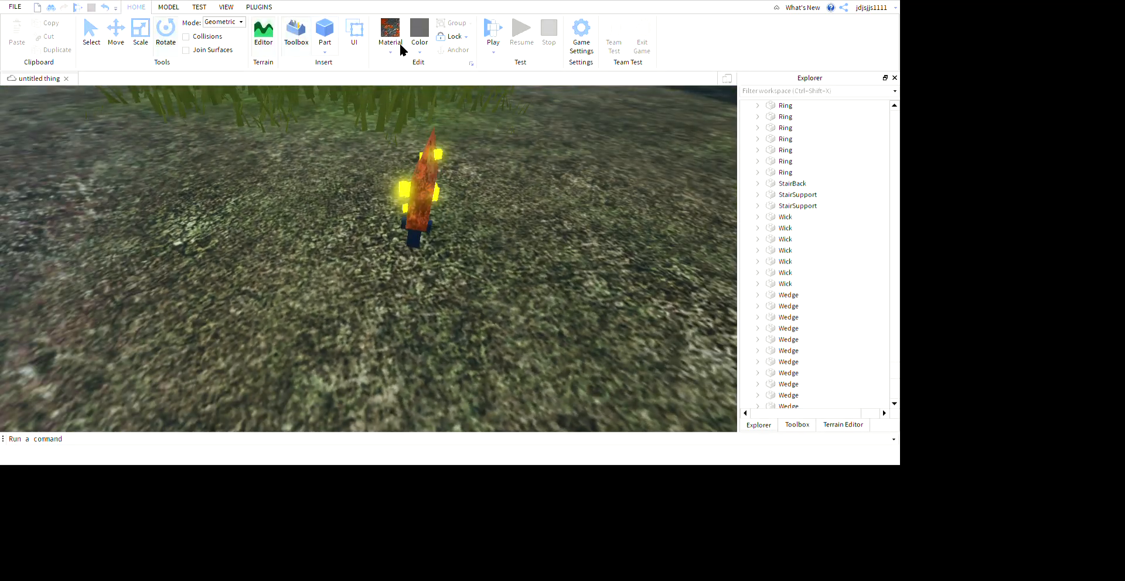
pyautogui.press('a')
pyautogui.moveTo(638, 269); pyautogui.dragTo(437, 289)
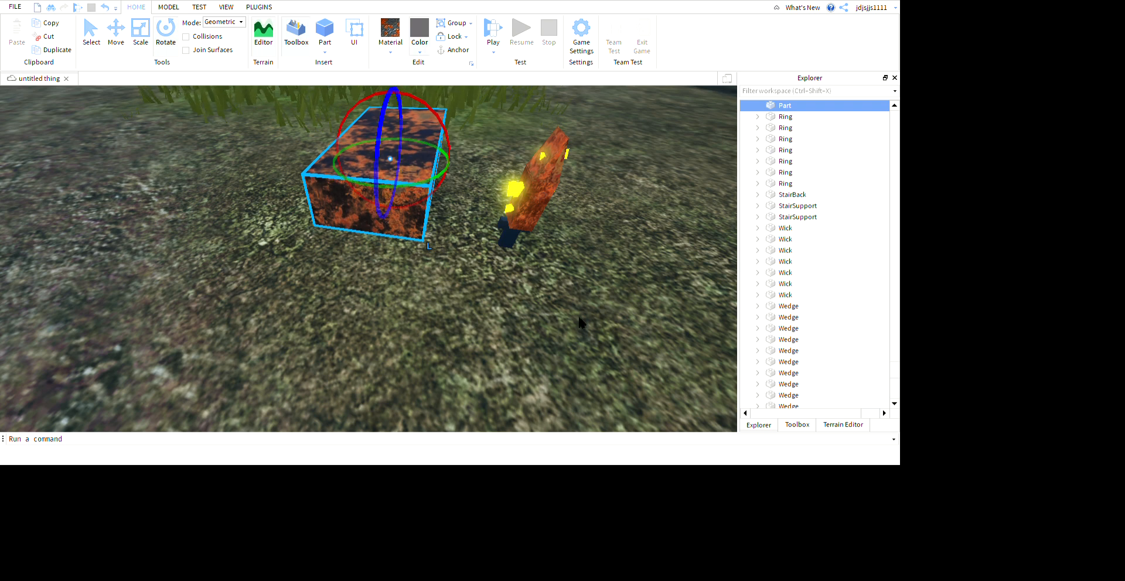
# Step: Scale the rusty block beside the dagger down into a small, narrow bar
pyautogui.click(535, 417)
pyautogui.moveTo(536, 417); pyautogui.dragTo(547, 399, button='right')
pyautogui.click(375, 228)
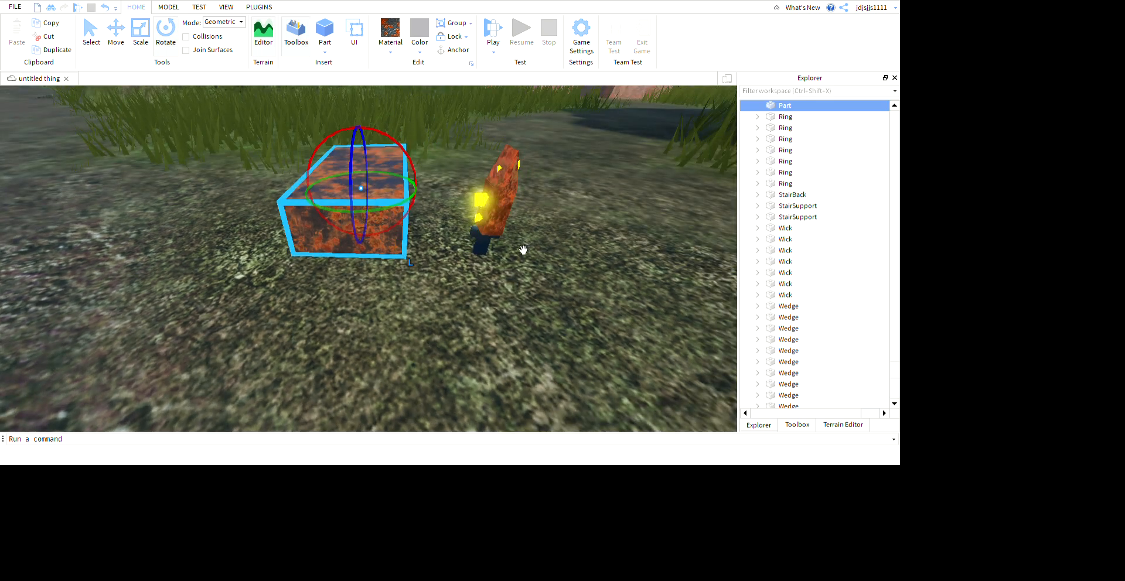
pyautogui.click(181, 34)
pyautogui.moveTo(531, 237); pyautogui.dragTo(389, 226)
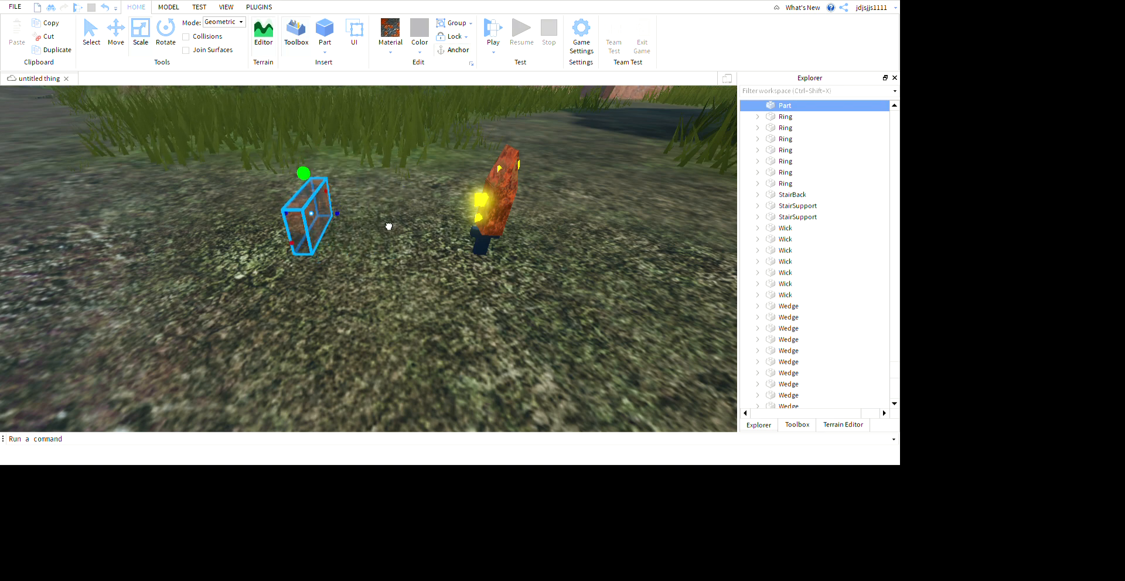
# Step: Rotate the narrow bar so it stands upright on the ground next to the dagger
pyautogui.click(170, 38)
pyautogui.moveTo(542, 233); pyautogui.dragTo(530, 235, button='right')
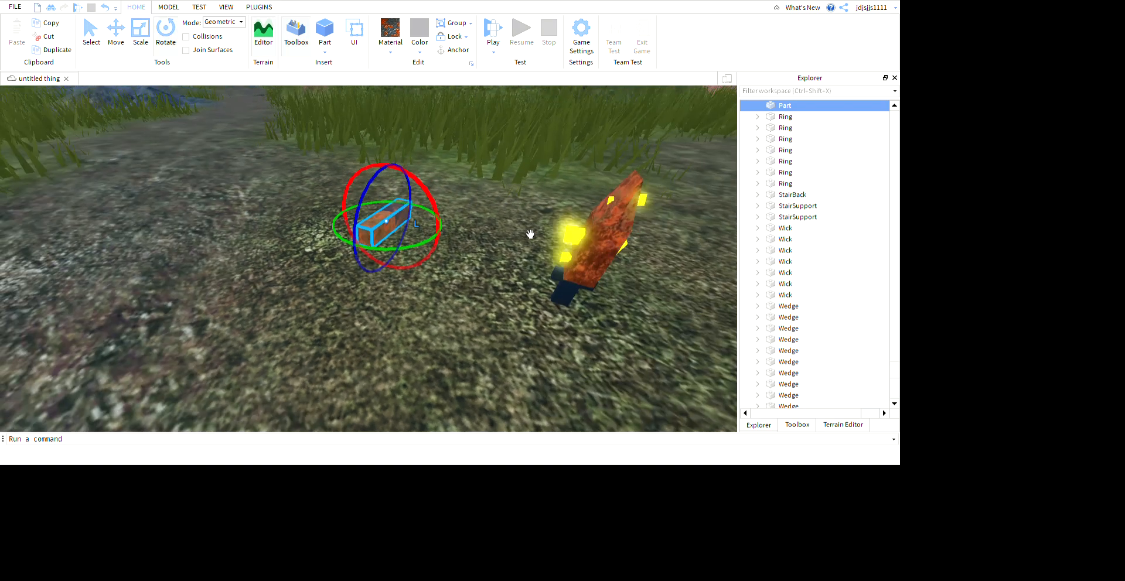
pyautogui.moveTo(450, 228); pyautogui.dragTo(509, 328)
pyautogui.click(494, 320)
pyautogui.hotkey('ctrl', '3')
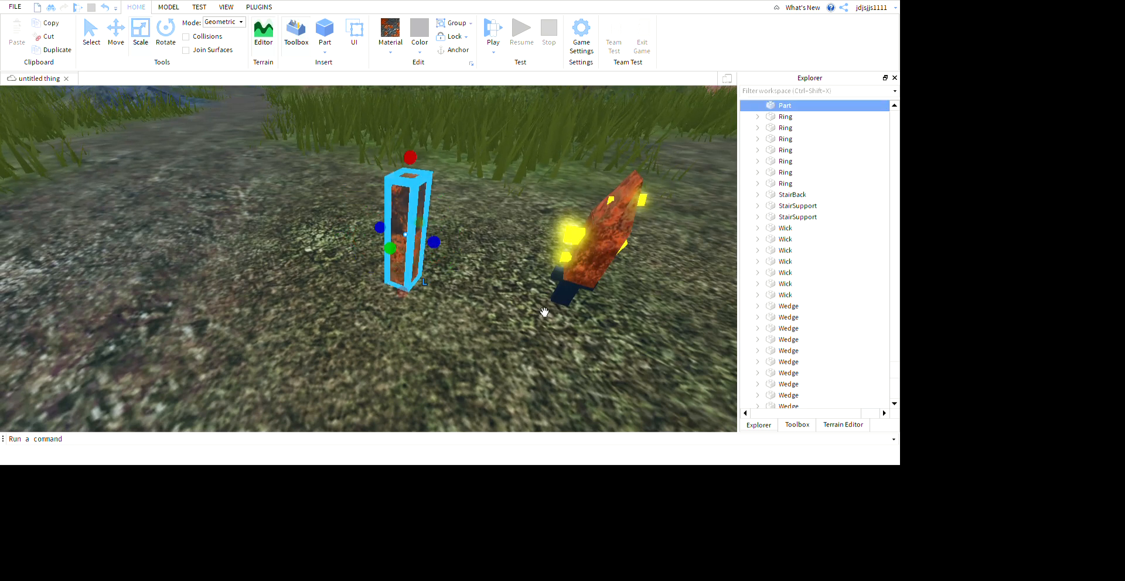
pyautogui.click(571, 388)
pyautogui.moveTo(571, 387); pyautogui.dragTo(570, 389, button='right')
pyautogui.press('d')
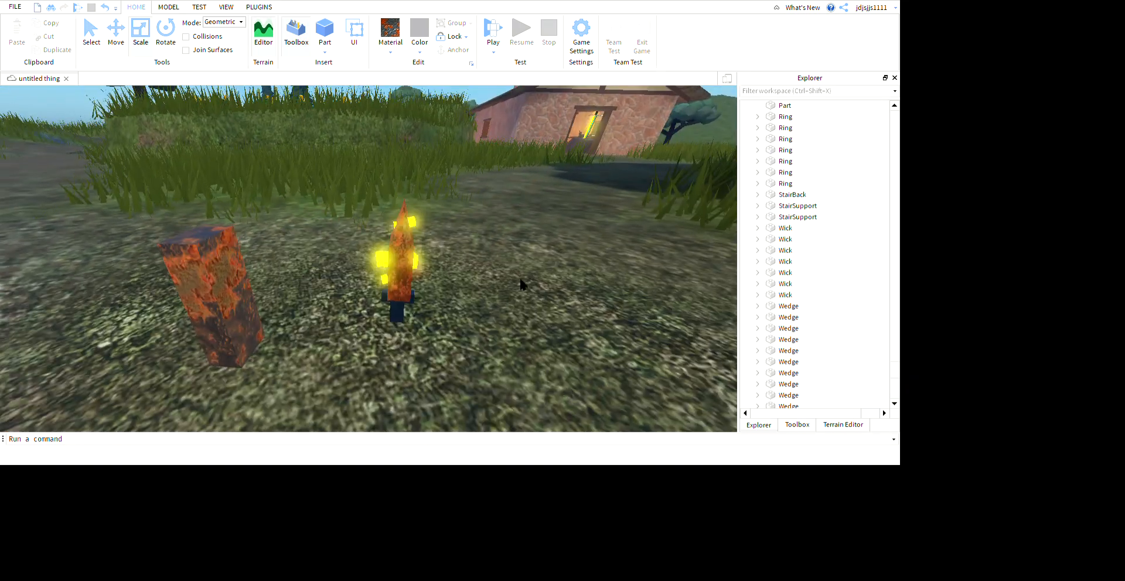
# Step: Insert a wedge with the rusty material on the ground beside the upright bar
pyautogui.click(517, 308)
pyautogui.click(539, 292)
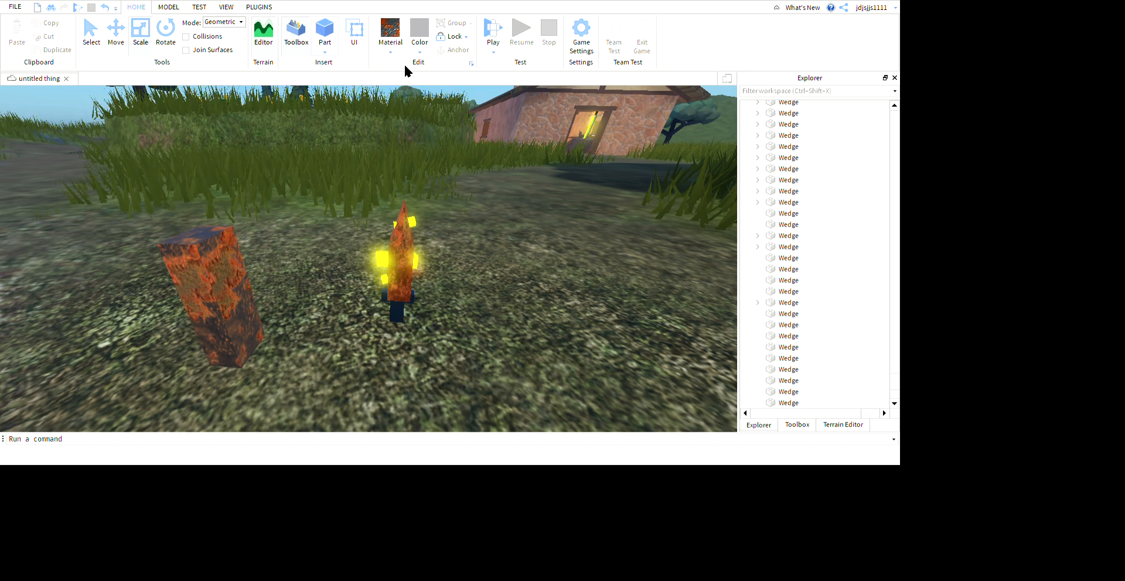
pyautogui.click(424, 117)
pyautogui.hotkey('ctrl', 'z')
pyautogui.press('s')
pyautogui.press('a')
pyautogui.click(325, 30)
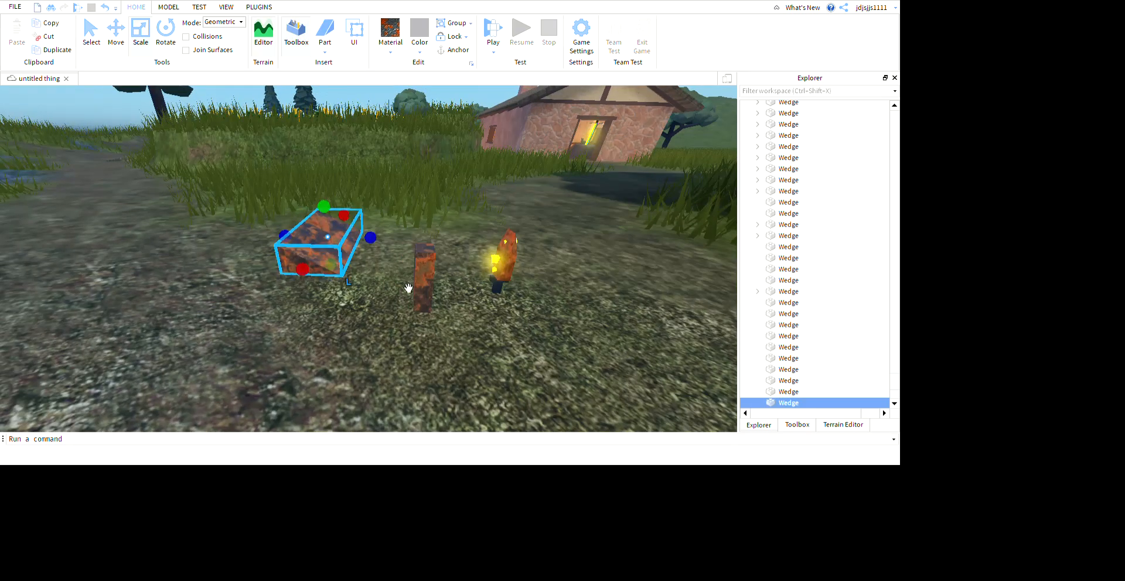
# Step: Try shortening the wedge, compare it with the dagger's blade, and undo the last change
pyautogui.moveTo(302, 269); pyautogui.dragTo(308, 263)
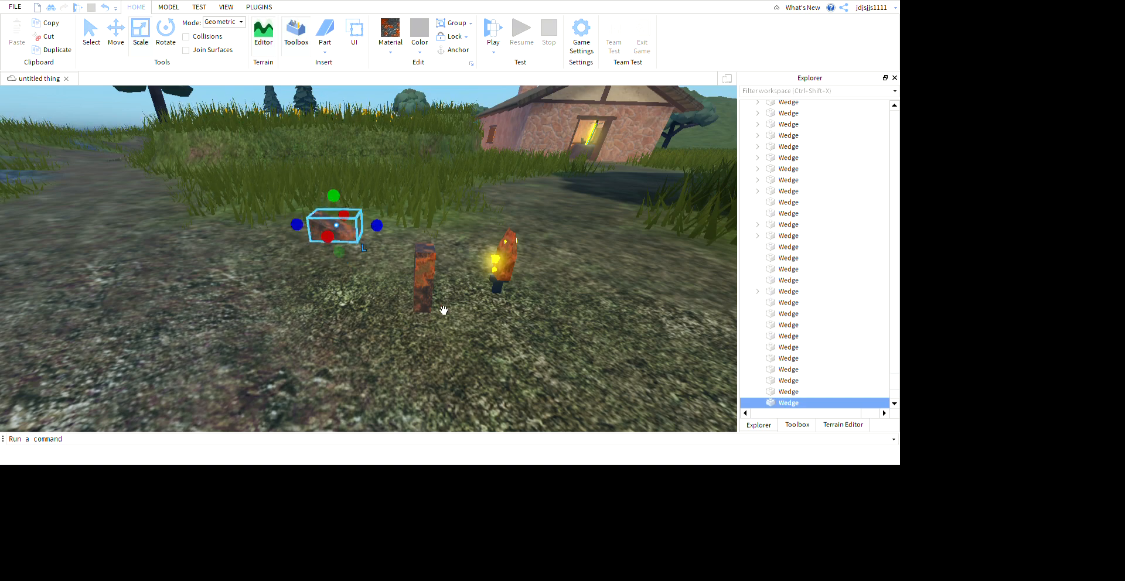
pyautogui.press('w')
pyautogui.press('d')
pyautogui.moveTo(443, 311); pyautogui.dragTo(293, 313, button='right')
pyautogui.press('a')
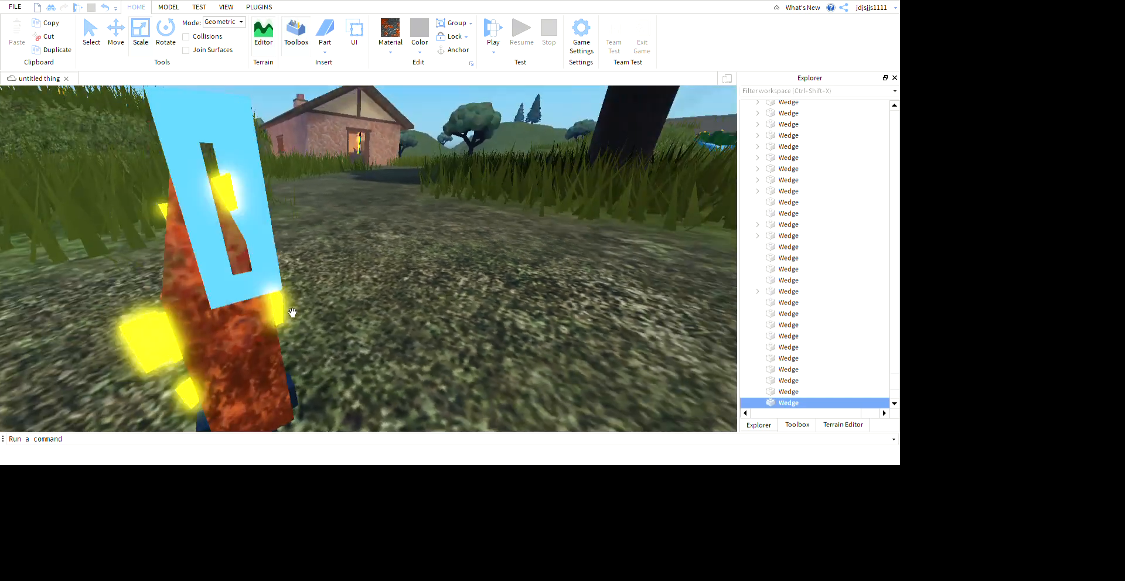
pyautogui.click(414, 289)
pyautogui.scroll(-5, 414, 290)
pyautogui.moveTo(414, 289); pyautogui.dragTo(432, 309, button='right')
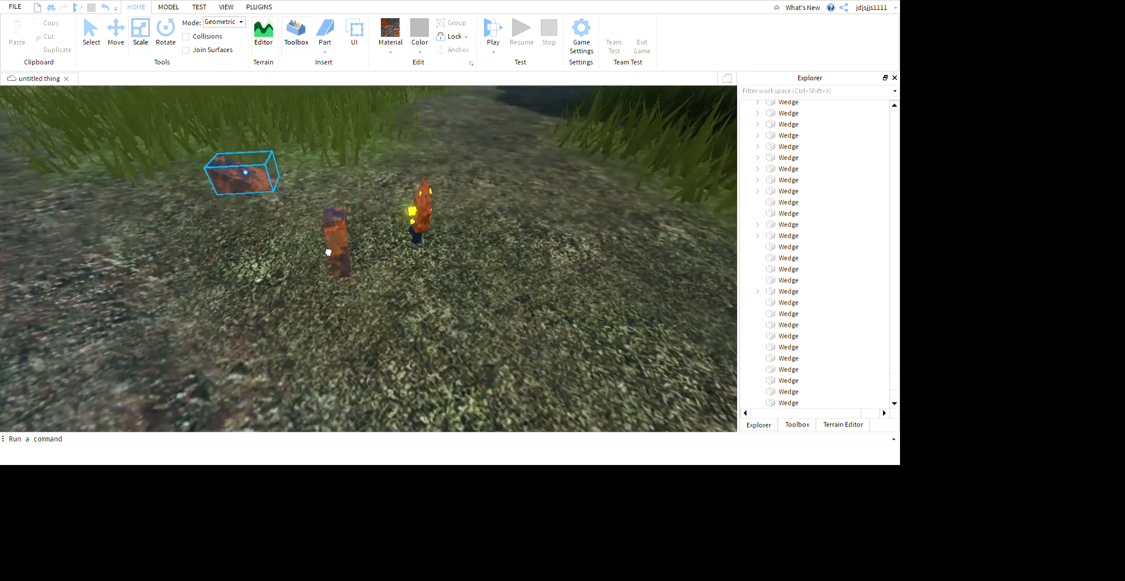
pyautogui.hotkey('ctrl', 'z')
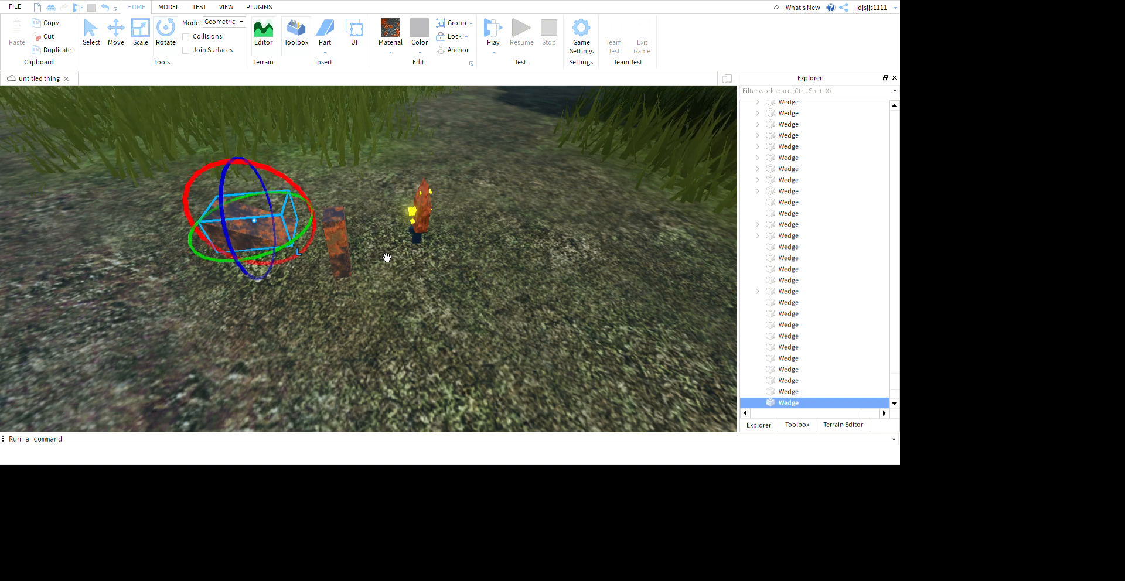
# Step: Rotate the wedge to stand on end and place it on top of the upright bar
pyautogui.scroll(4, 358, 245)
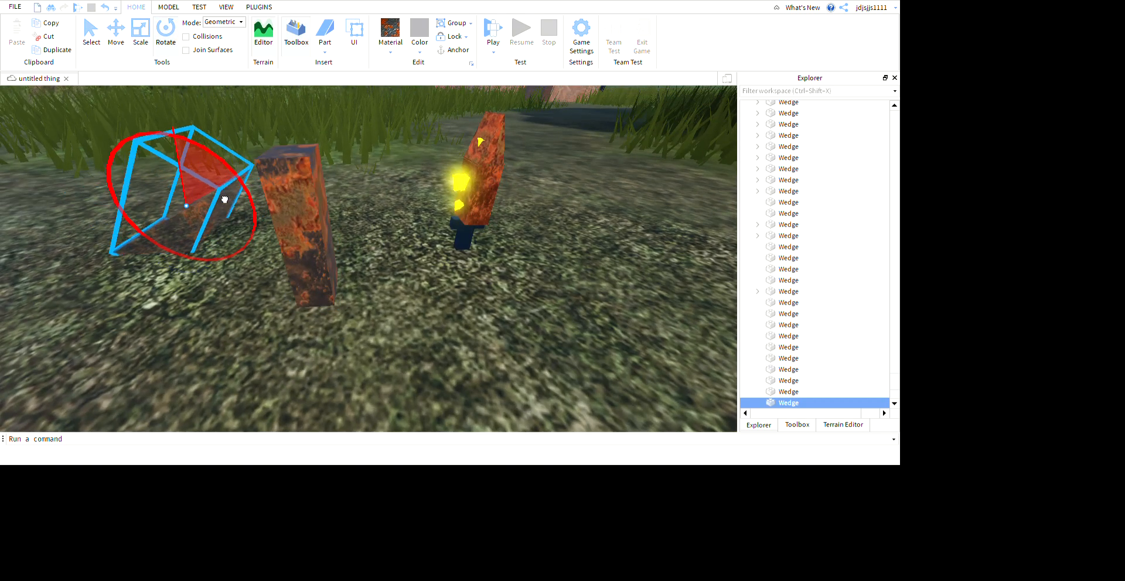
pyautogui.scroll(-5, 347, 281)
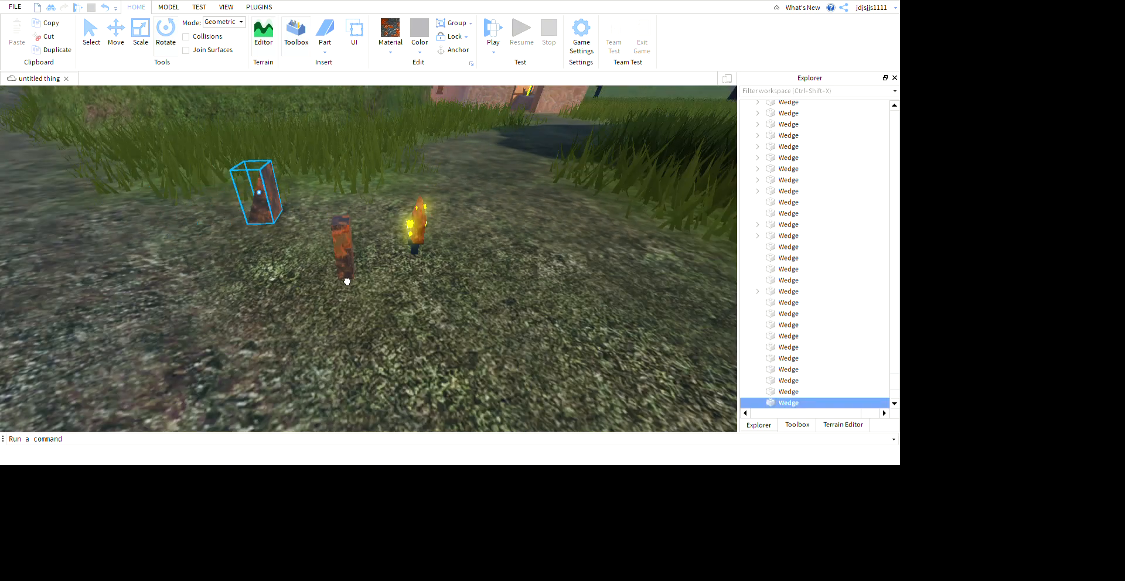
pyautogui.scroll(5, 347, 282)
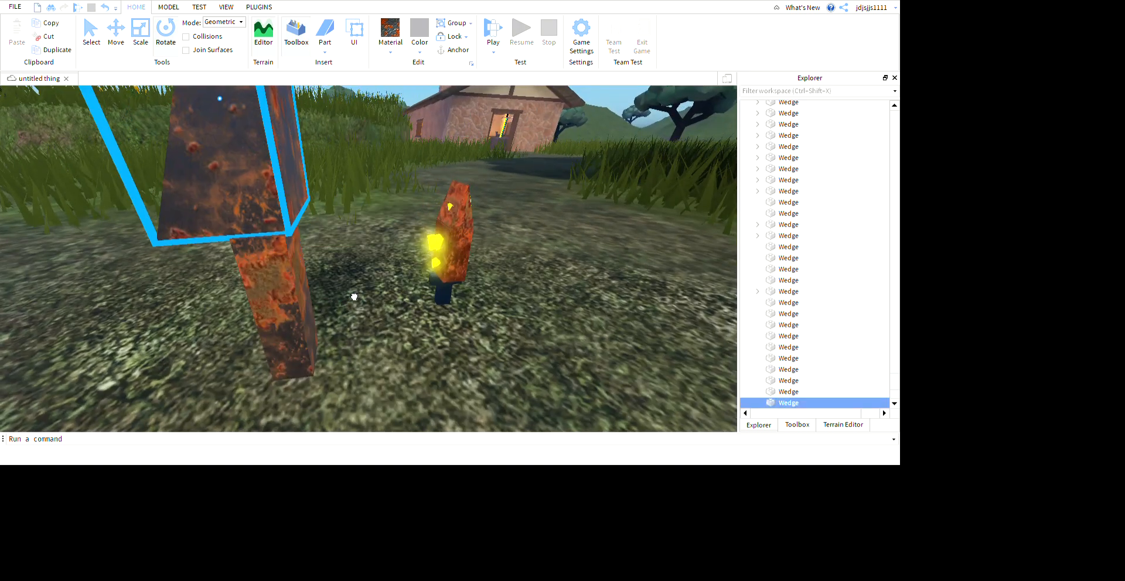
# Step: Scale the wedge into a thin blade and turn it about its vertical axis above the bar
pyautogui.click(140, 33)
pyautogui.scroll(-4, 269, 171)
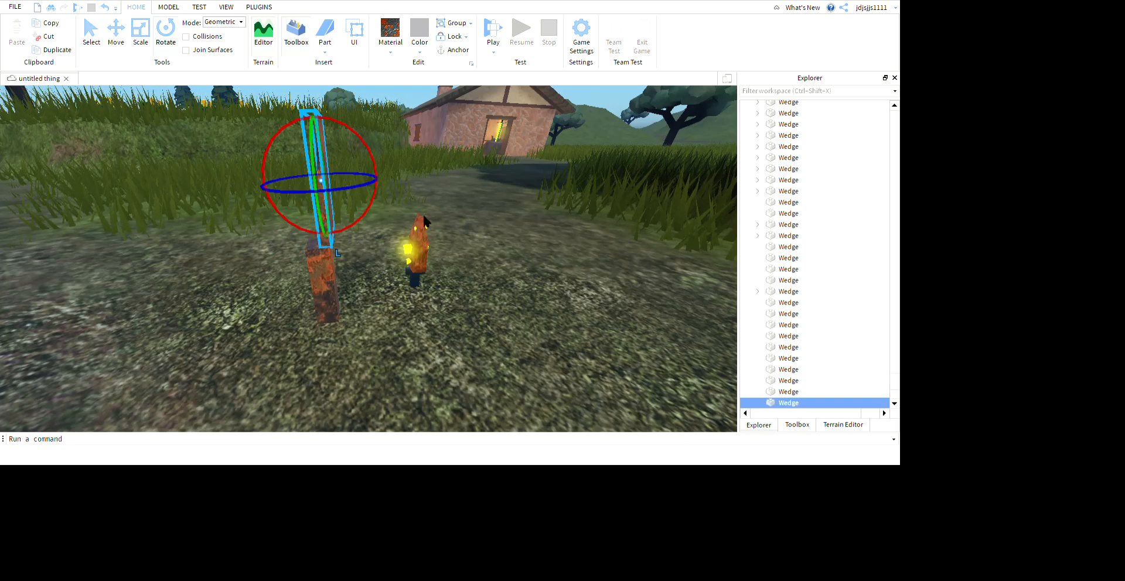
pyautogui.moveTo(446, 252); pyautogui.dragTo(451, 197)
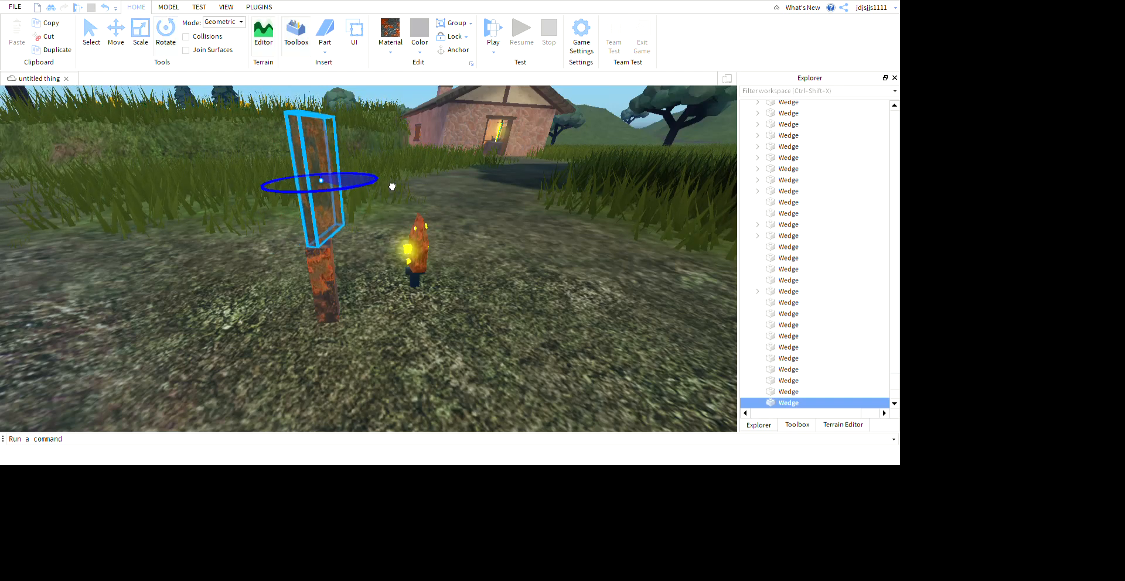
pyautogui.click(463, 393)
pyautogui.moveTo(463, 393); pyautogui.dragTo(487, 408, button='right')
pyautogui.scroll(2, 375, 340)
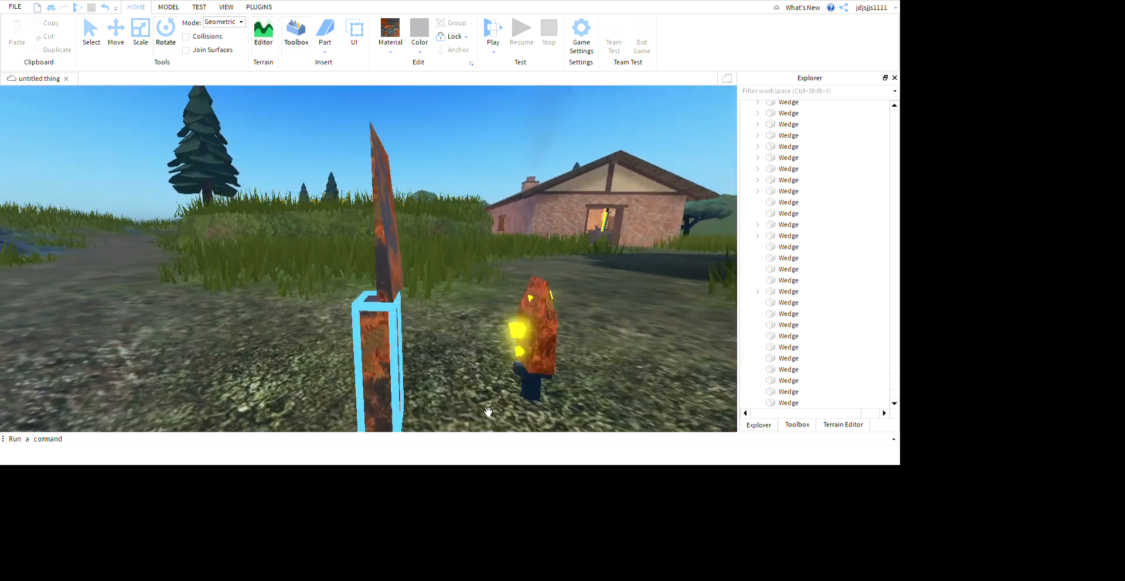
pyautogui.scroll(-1, 375, 317)
# Step: Duplicate the thin wedge and move the copy sideways next to the original
pyautogui.click(381, 252)
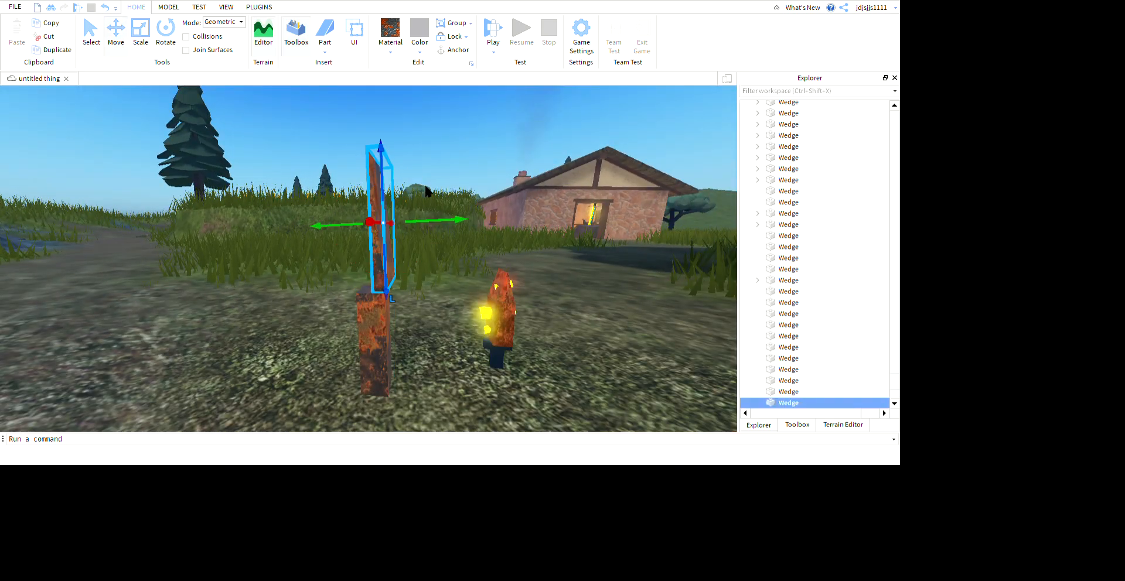
pyautogui.moveTo(428, 191); pyautogui.dragTo(570, 248, button='right')
pyautogui.scroll(2, 571, 248)
pyautogui.scroll(-2, 570, 249)
pyautogui.moveTo(586, 298); pyautogui.dragTo(552, 292)
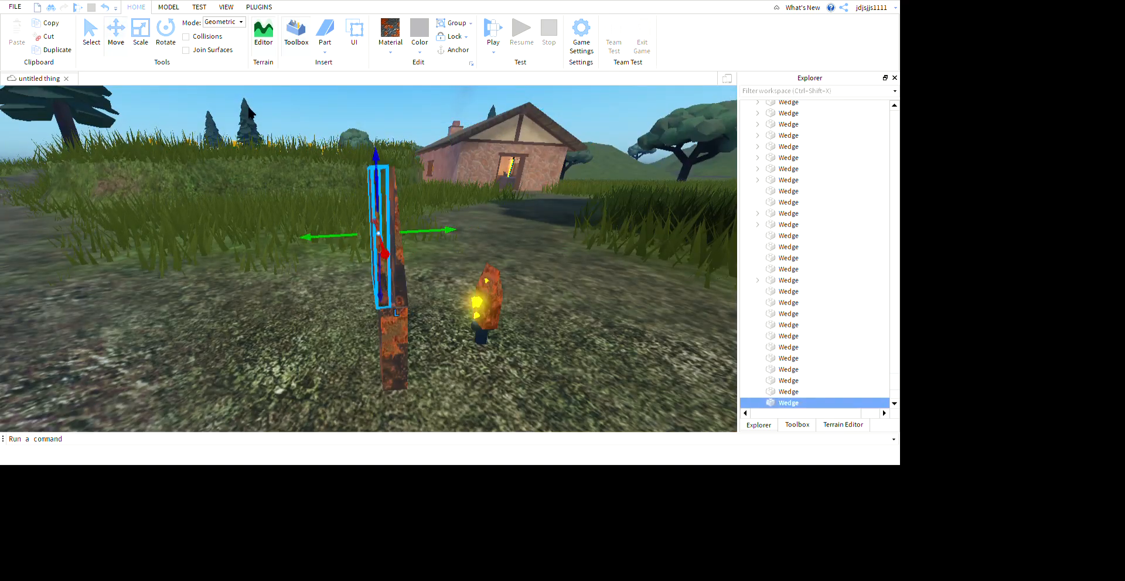
# Step: Fit the duplicated wedge against the first one above the bar to form the blade's second half
pyautogui.click(199, 50)
pyautogui.moveTo(505, 333); pyautogui.dragTo(475, 254)
pyautogui.click(627, 255)
pyautogui.scroll(2, 627, 259)
pyautogui.scroll(-3, 627, 259)
pyautogui.moveTo(627, 259); pyautogui.dragTo(641, 294, button='right')
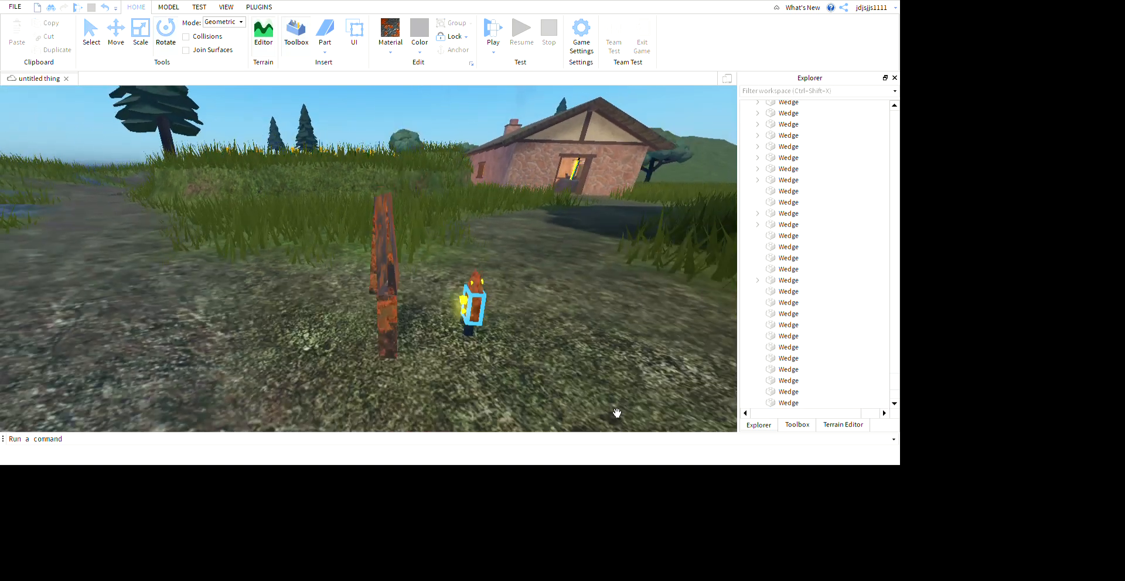
pyautogui.scroll(2, 617, 413)
pyautogui.moveTo(617, 413); pyautogui.dragTo(563, 346, button='right')
pyautogui.scroll(-2, 563, 345)
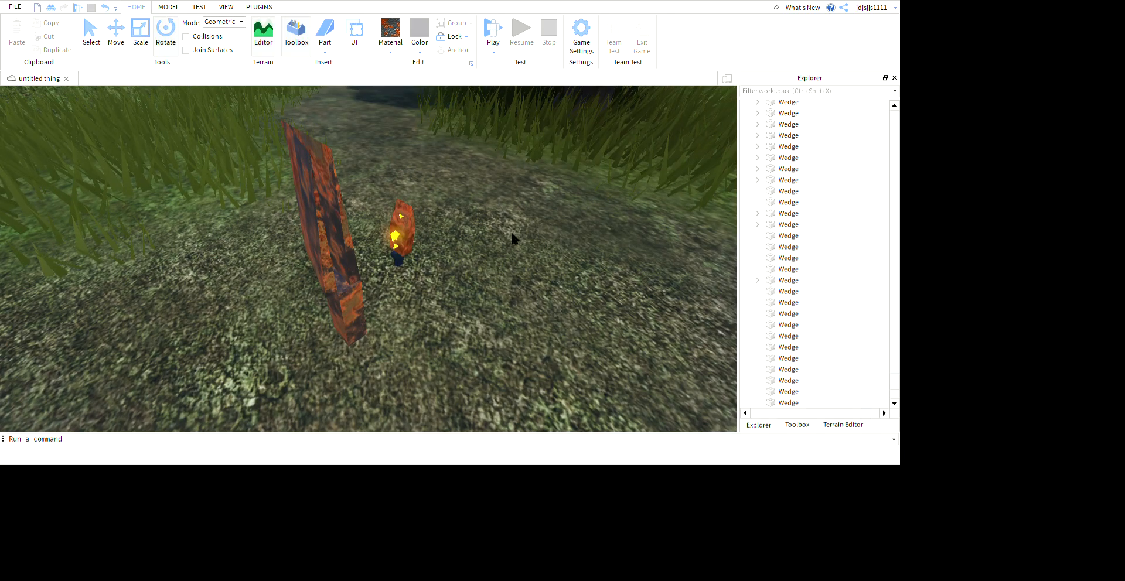
# Step: Select the upright bar and both blade wedges together and delete them
pyautogui.scroll(-2, 501, 339)
pyautogui.moveTo(397, 313); pyautogui.dragTo(410, 328)
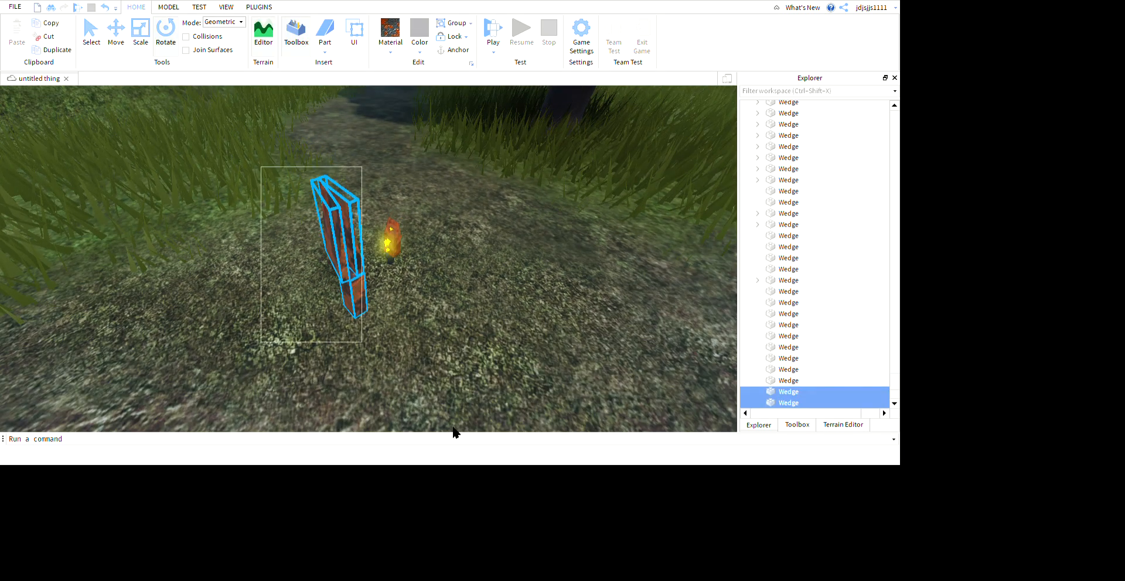
pyautogui.press('Delete')
# Step: Examine the finished dagger's blade, glowing wedges and dark handle from ground level and from above
pyautogui.scroll(5, 581, 241)
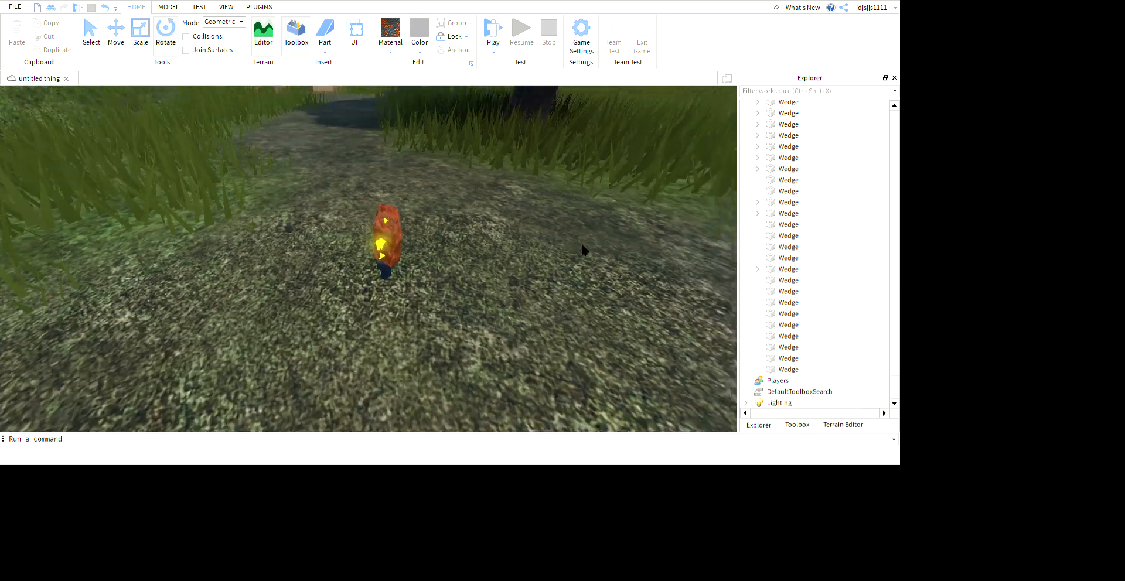
pyautogui.moveTo(581, 241); pyautogui.dragTo(535, 377, button='right')
pyautogui.scroll(-3, 600, 263)
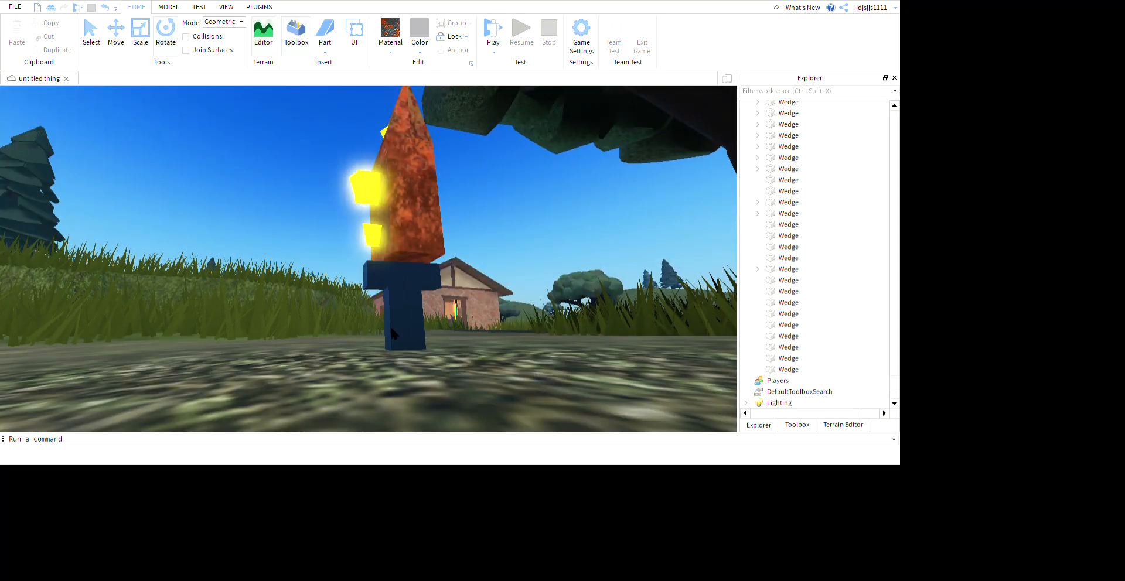
pyautogui.moveTo(390, 326); pyautogui.dragTo(616, 207, button='right')
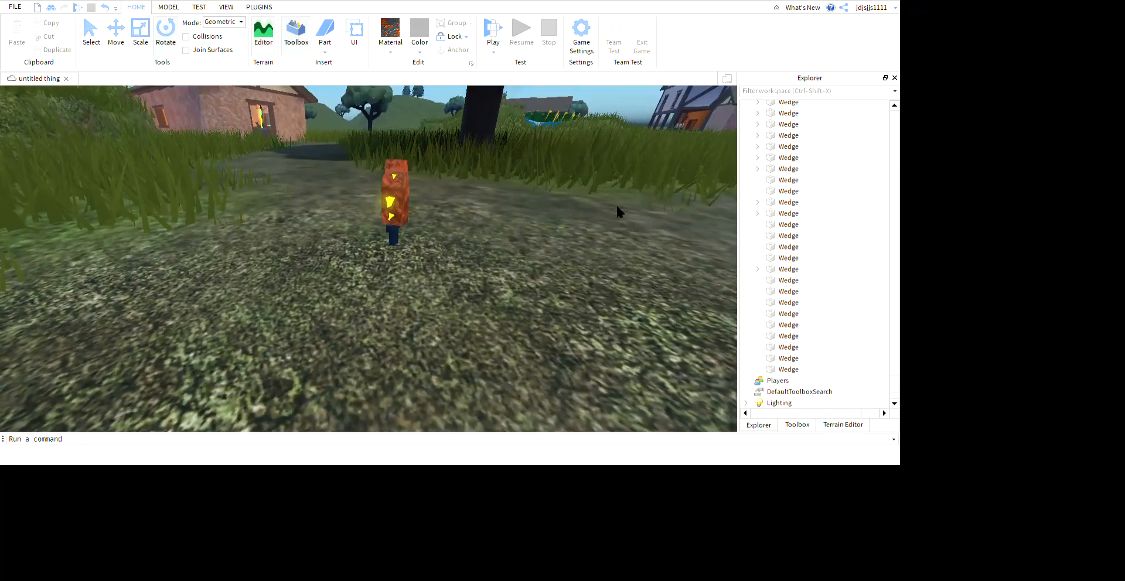
pyautogui.moveTo(516, 135); pyautogui.dragTo(585, 187, button='right')
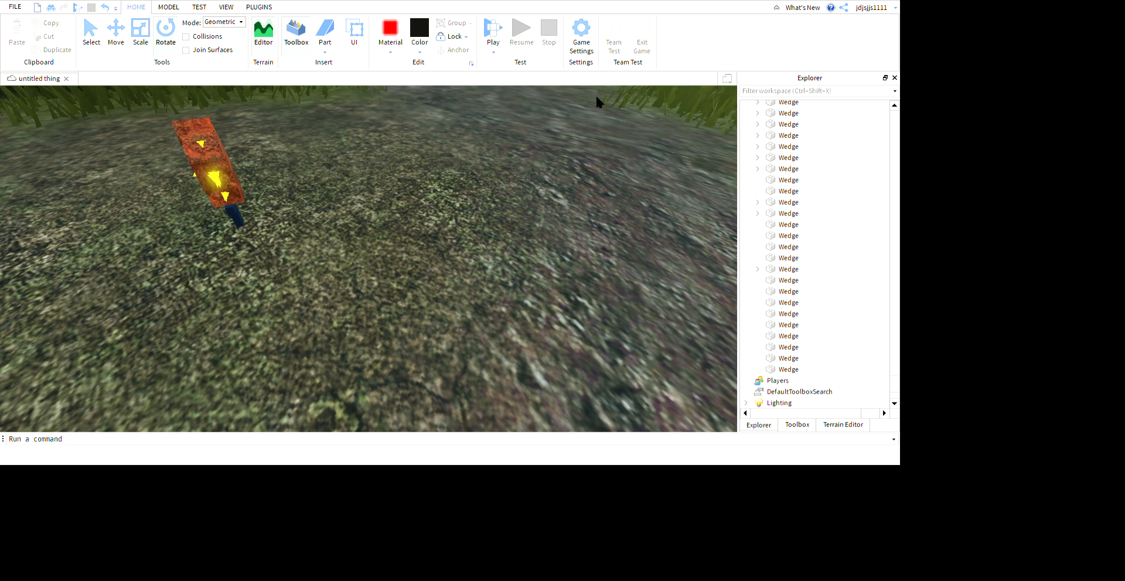
pyautogui.click(325, 30)
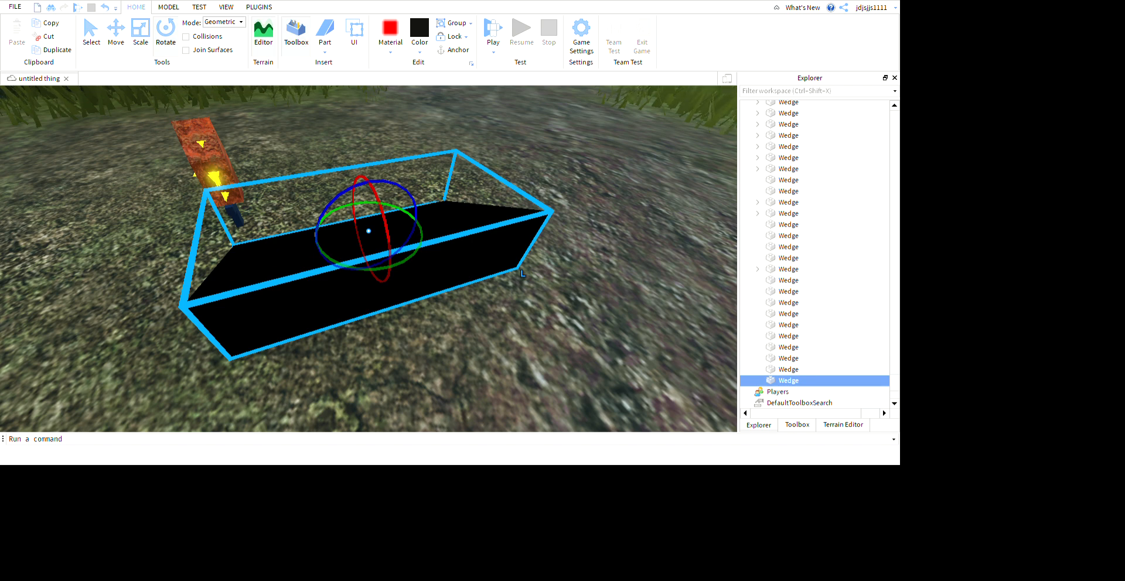
pyautogui.click(880, 227)
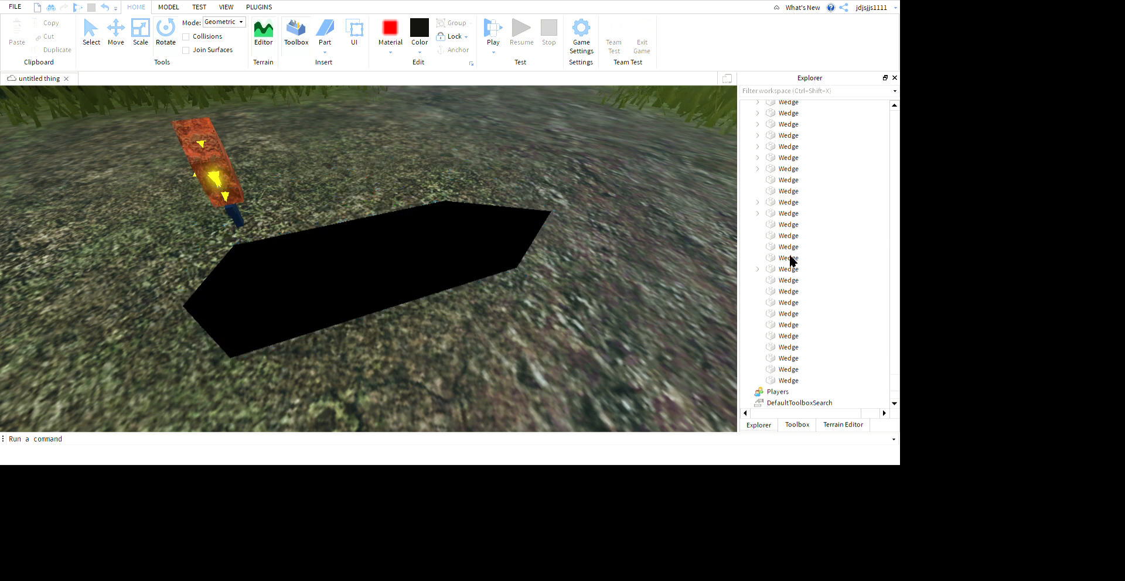
pyautogui.click(590, 305)
pyautogui.press('Delete')
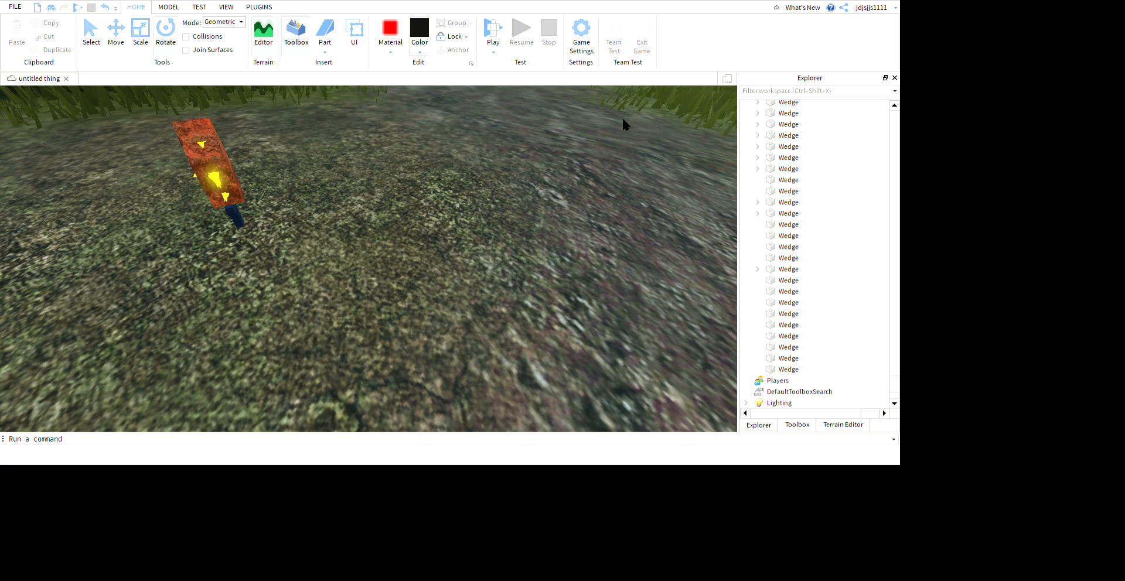
# Step: Insert a glowing cyan block on the path near the dagger and shorten it to a roughly cubic shape
pyautogui.scroll(10, 621, 116)
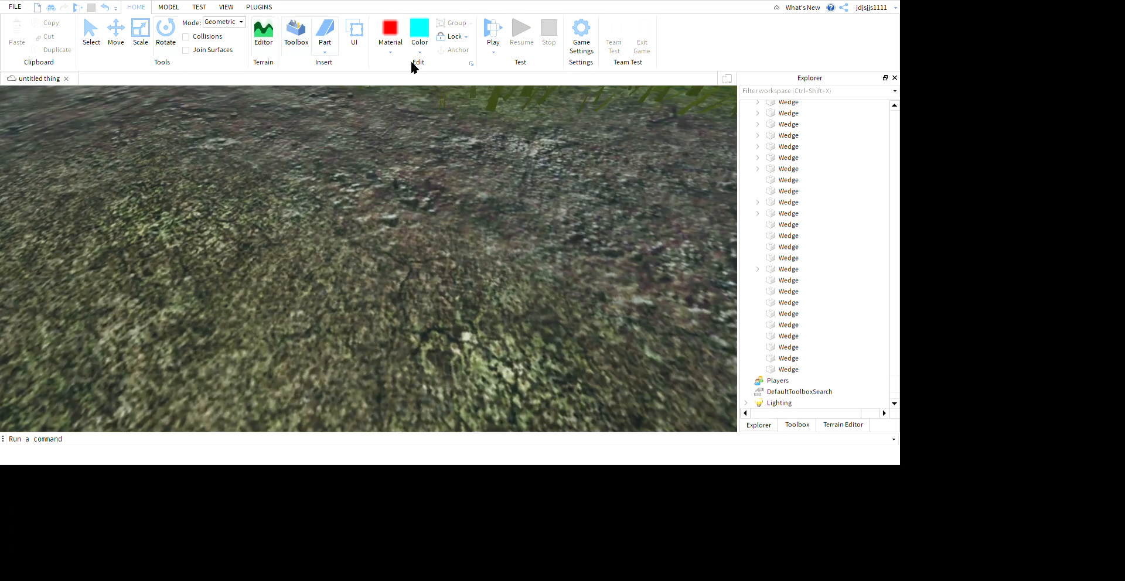
pyautogui.moveTo(519, 288); pyautogui.dragTo(512, 178)
pyautogui.scroll(-5, 564, 239)
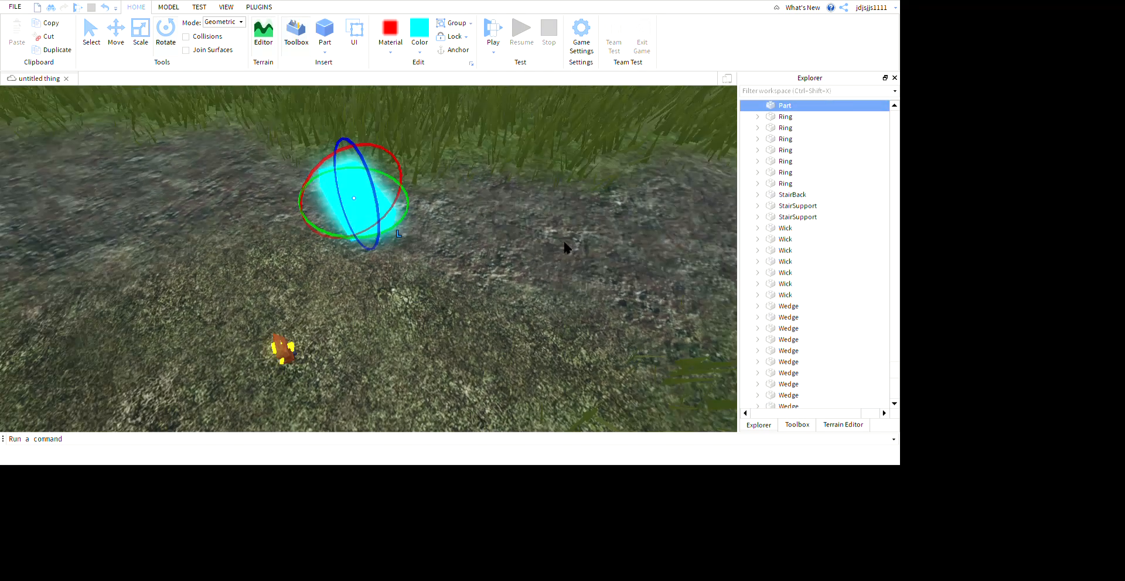
pyautogui.moveTo(564, 239); pyautogui.dragTo(648, 246, button='right')
pyautogui.click(641, 237)
pyautogui.click(473, 219)
pyautogui.click(142, 36)
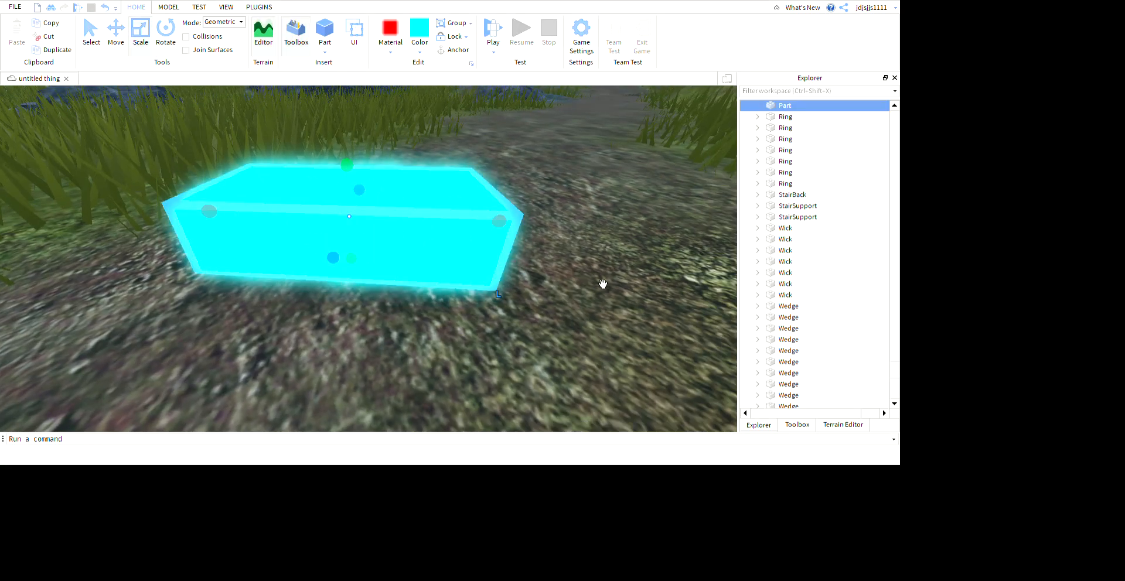
pyautogui.moveTo(644, 298); pyautogui.dragTo(384, 291)
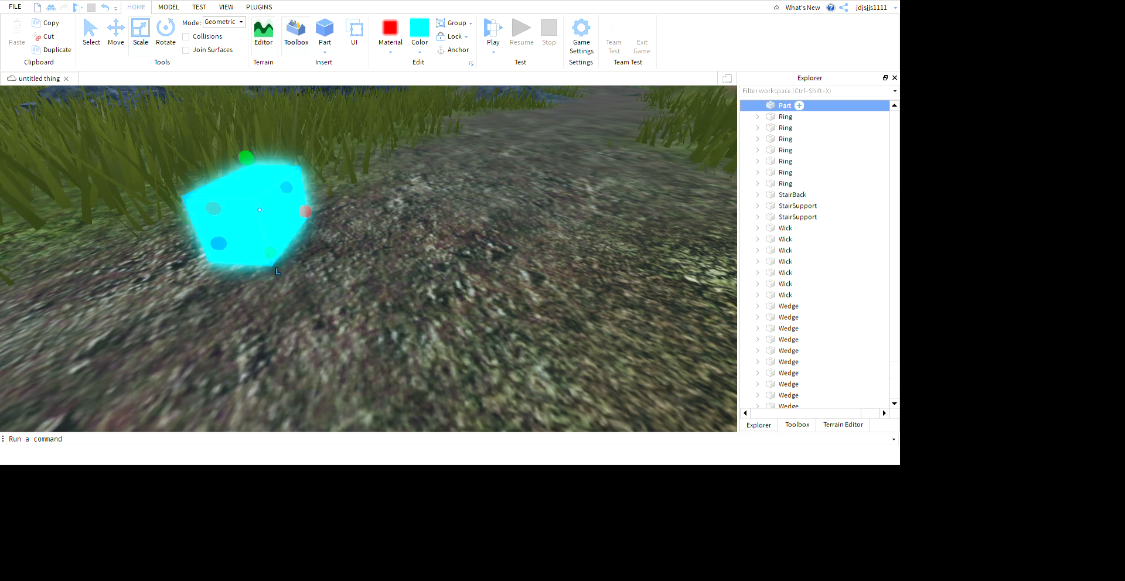
# Step: Add a PointLight to the cyan block
pyautogui.scroll(5, 815, 255)
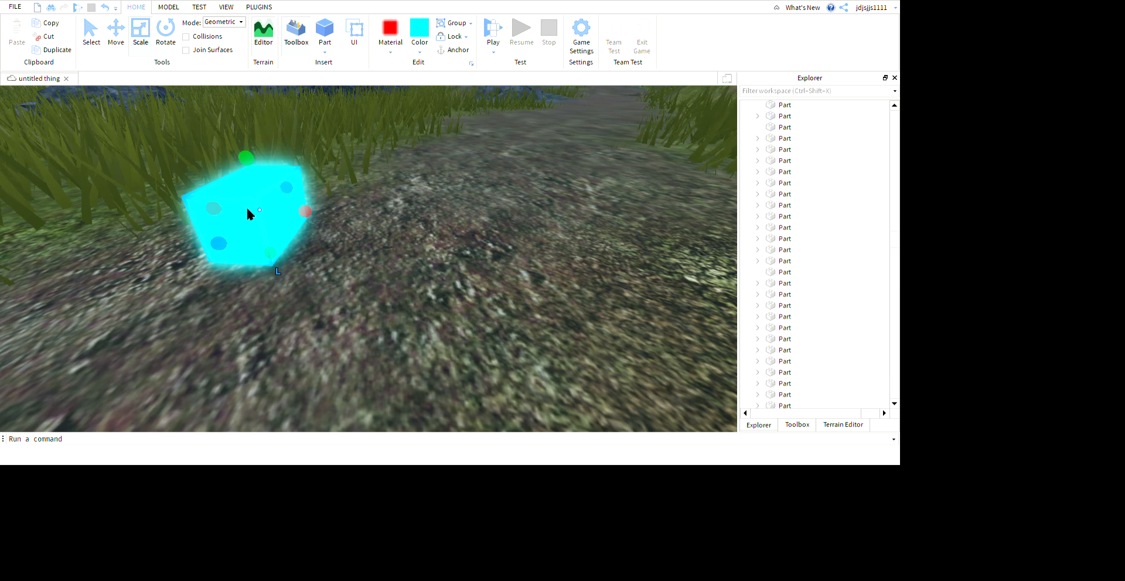
pyautogui.click(327, 278)
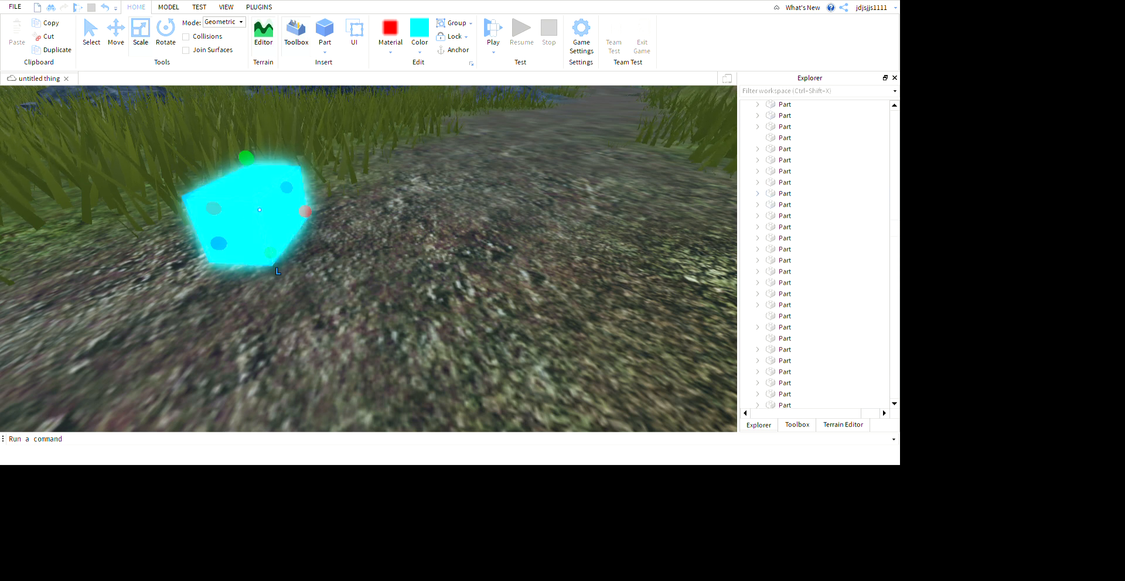
pyautogui.scroll(10, 814, 255)
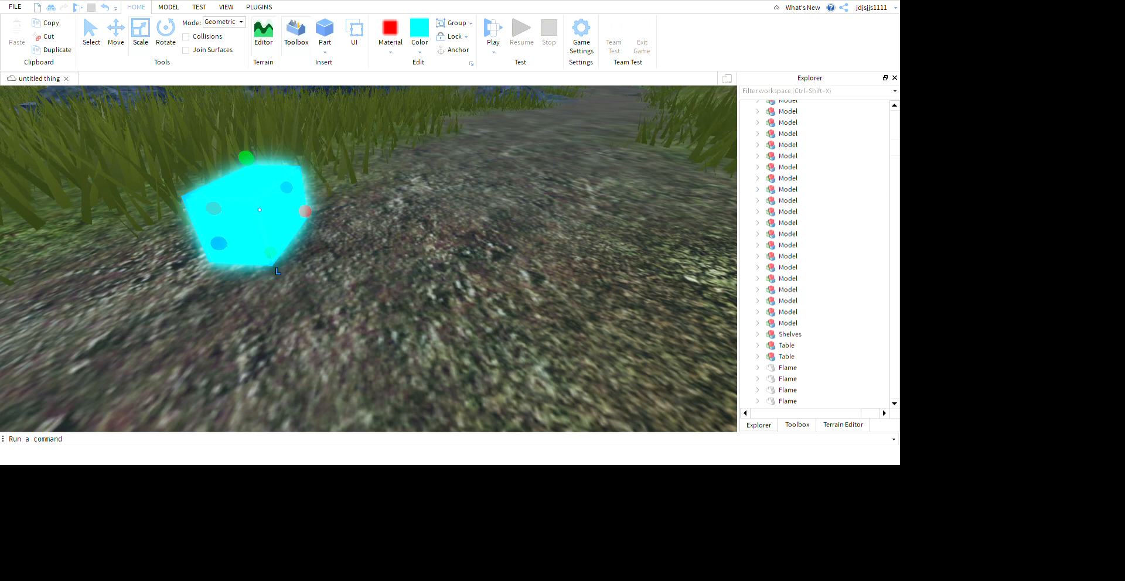
pyautogui.scroll(8, 814, 255)
pyautogui.scroll(-15, 815, 254)
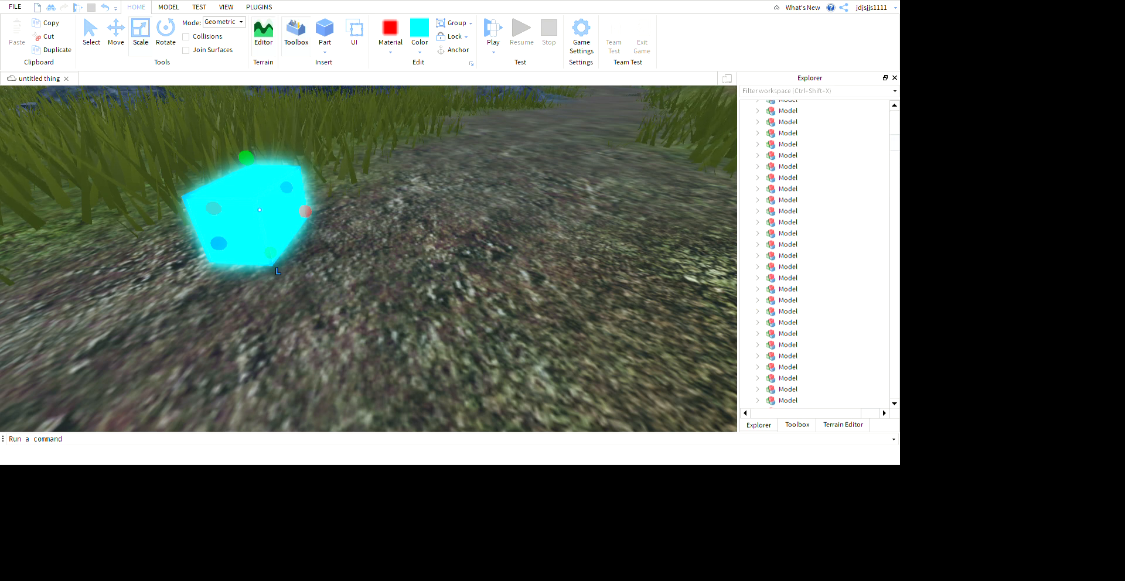
pyautogui.scroll(-6, 815, 254)
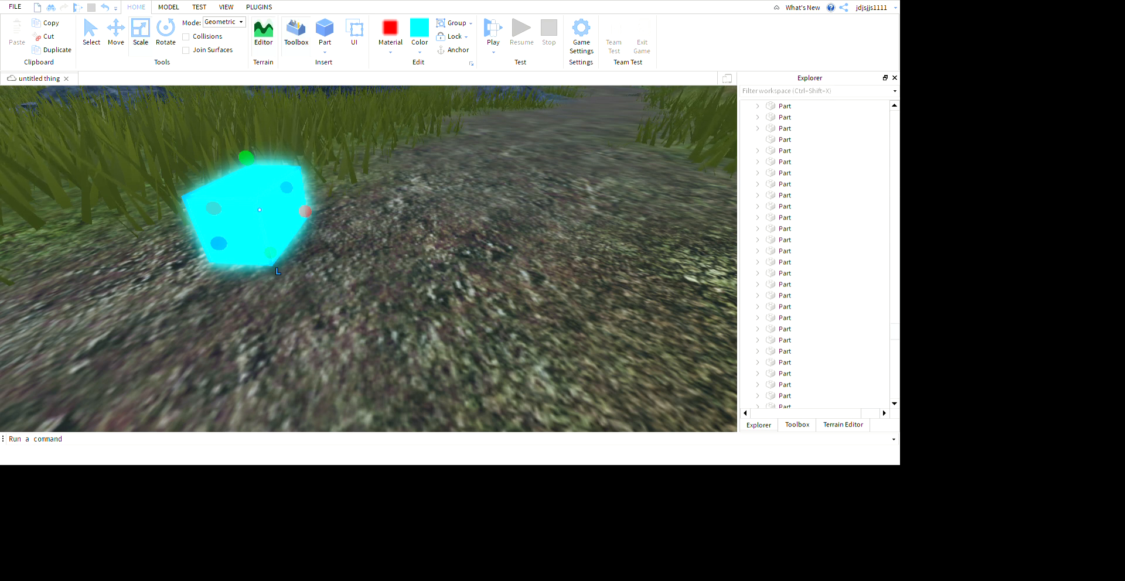
pyautogui.scroll(5, 815, 255)
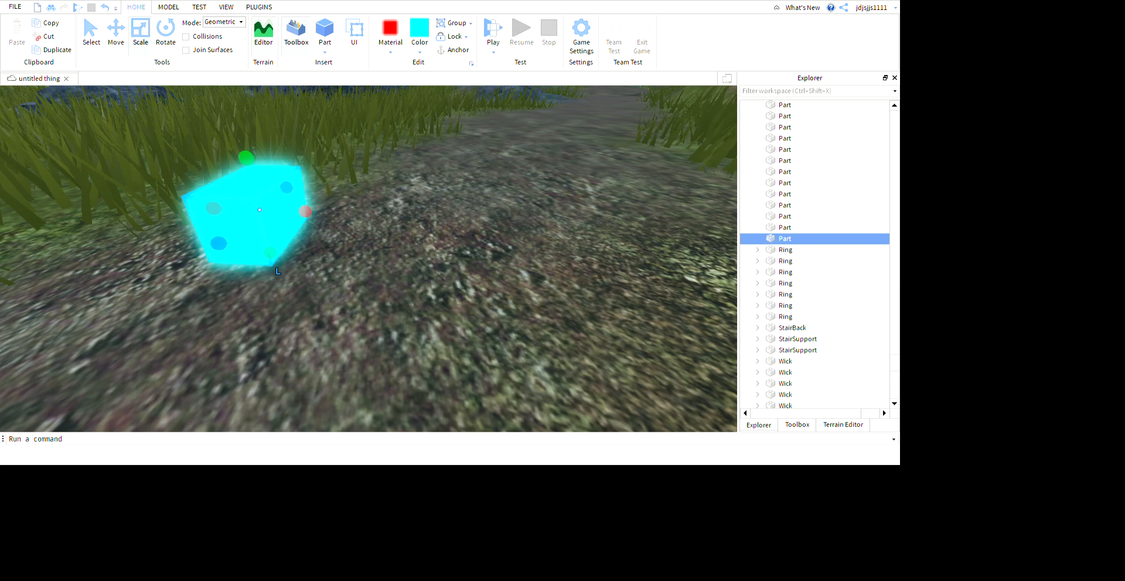
pyautogui.press('Return')
# Step: Delete the cyan block's PointLight to compare the ground lighting, and undo the deletion
pyautogui.click(667, 302)
pyautogui.moveTo(667, 303); pyautogui.dragTo(591, 298, button='right')
pyautogui.press('s')
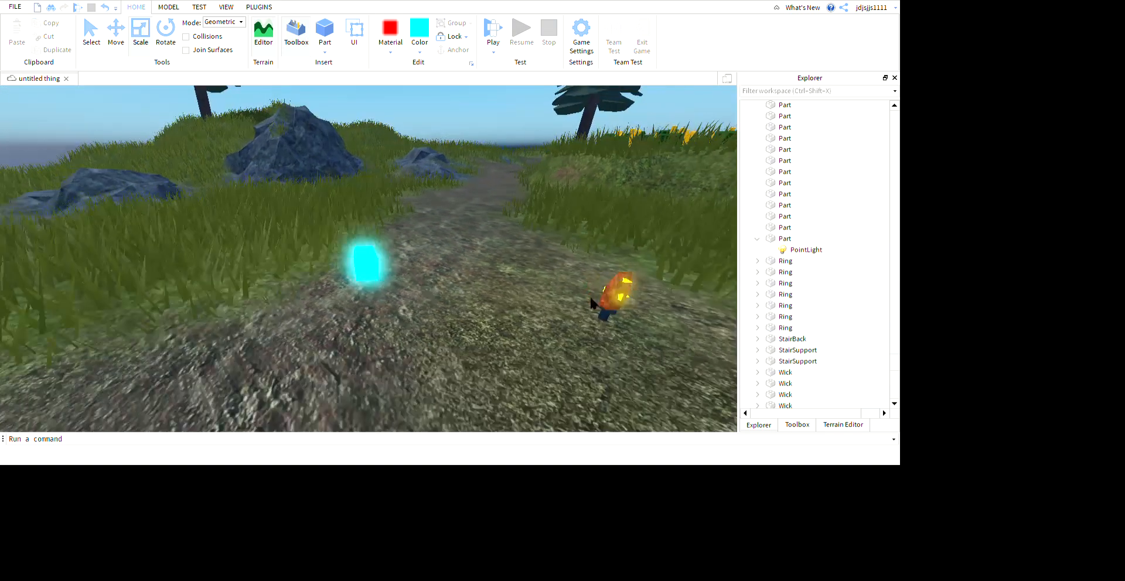
pyautogui.click(367, 264)
pyautogui.moveTo(495, 329); pyautogui.dragTo(494, 329, button='right')
pyautogui.scroll(5, 494, 329)
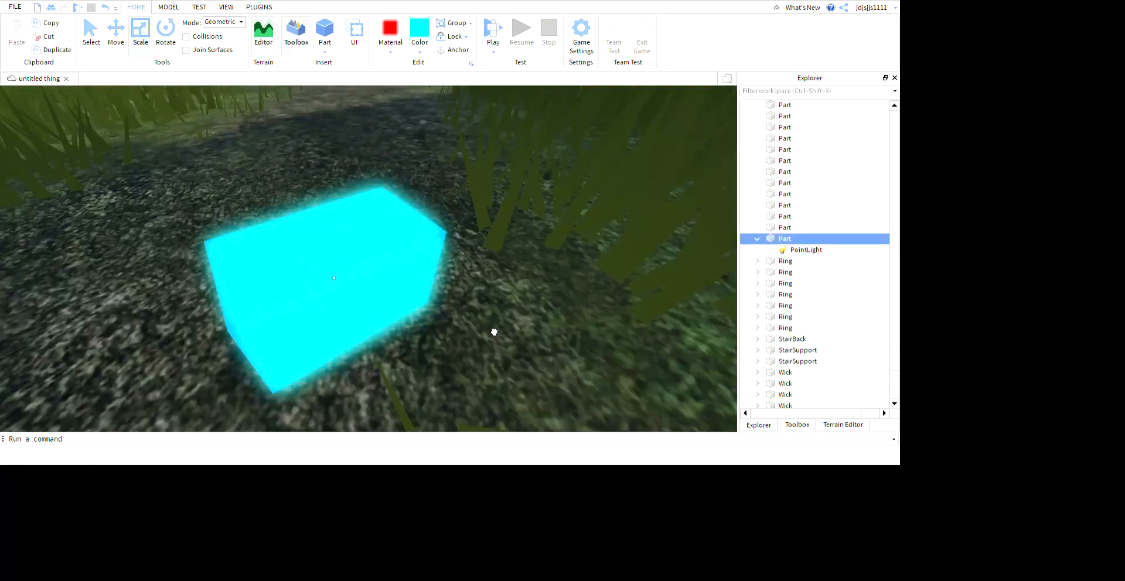
pyautogui.moveTo(664, 328); pyautogui.dragTo(663, 328, button='right')
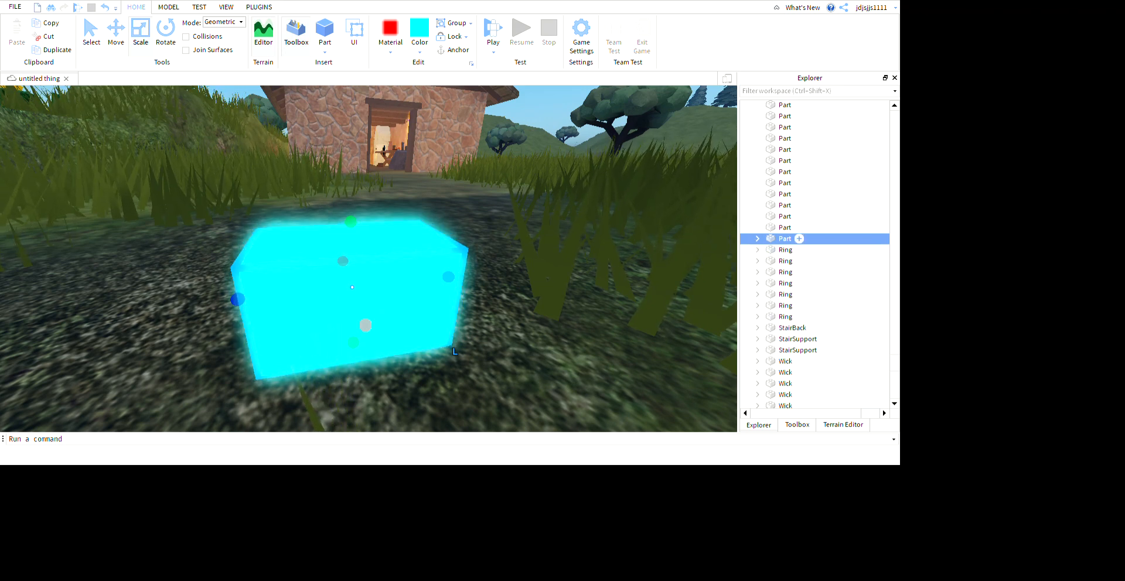
pyautogui.click(807, 250)
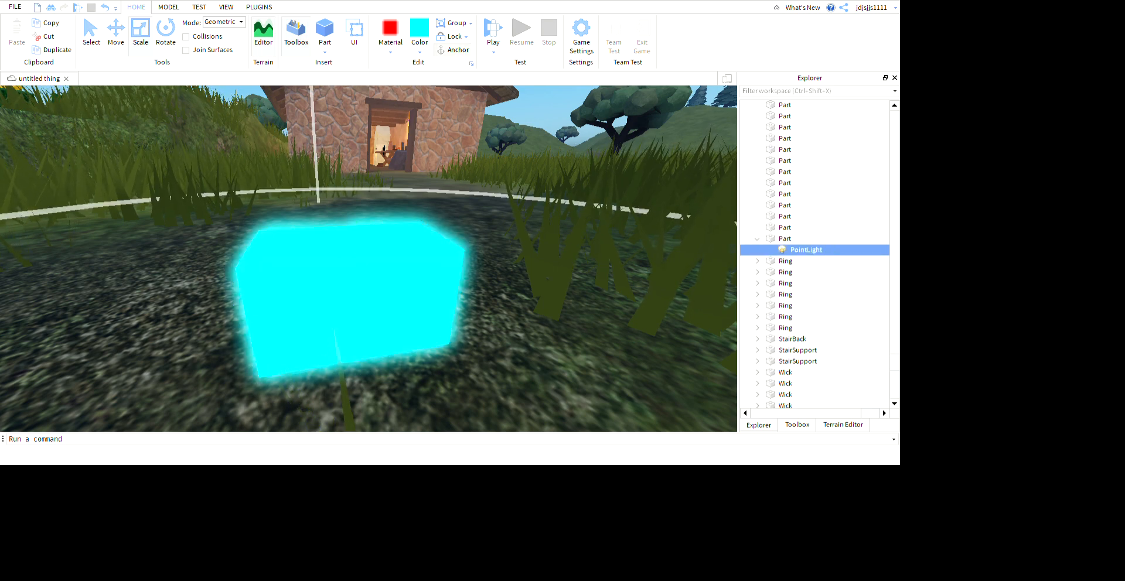
pyautogui.press('Delete')
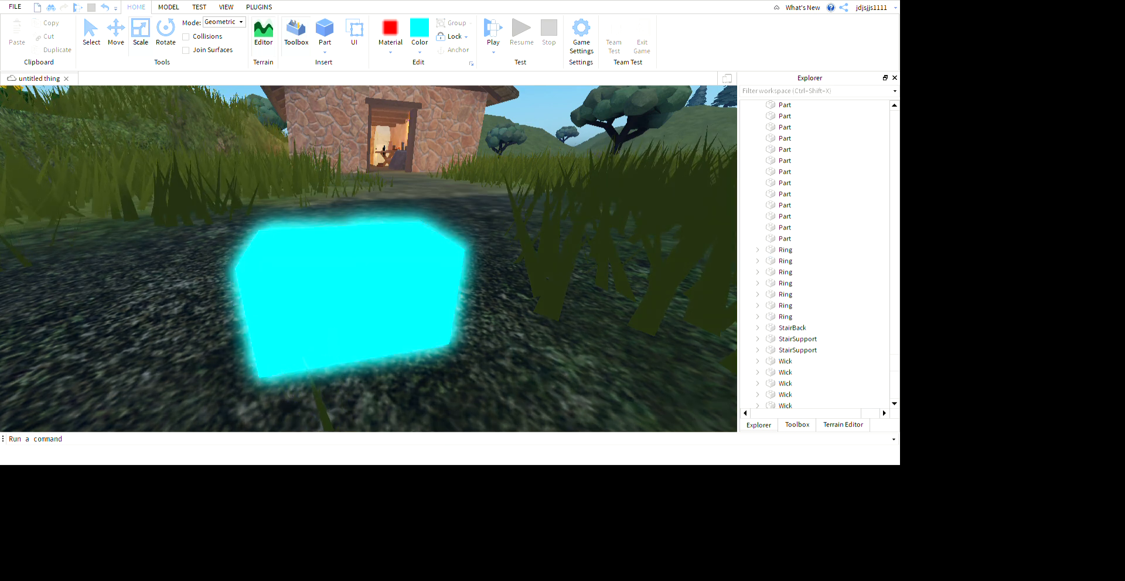
pyautogui.click(451, 345)
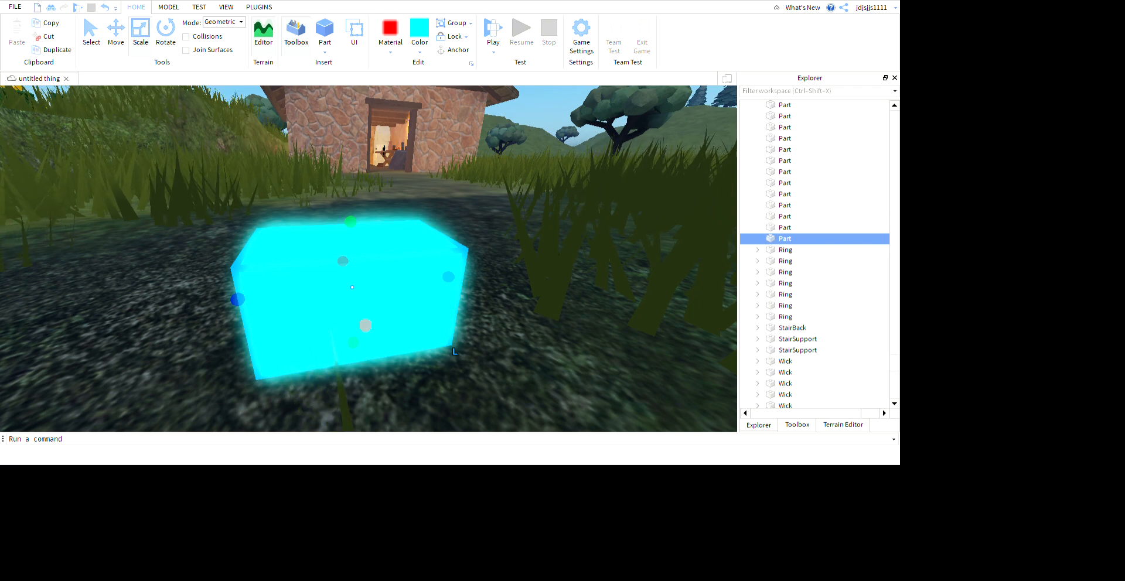
pyautogui.hotkey('ctrl', 'z')
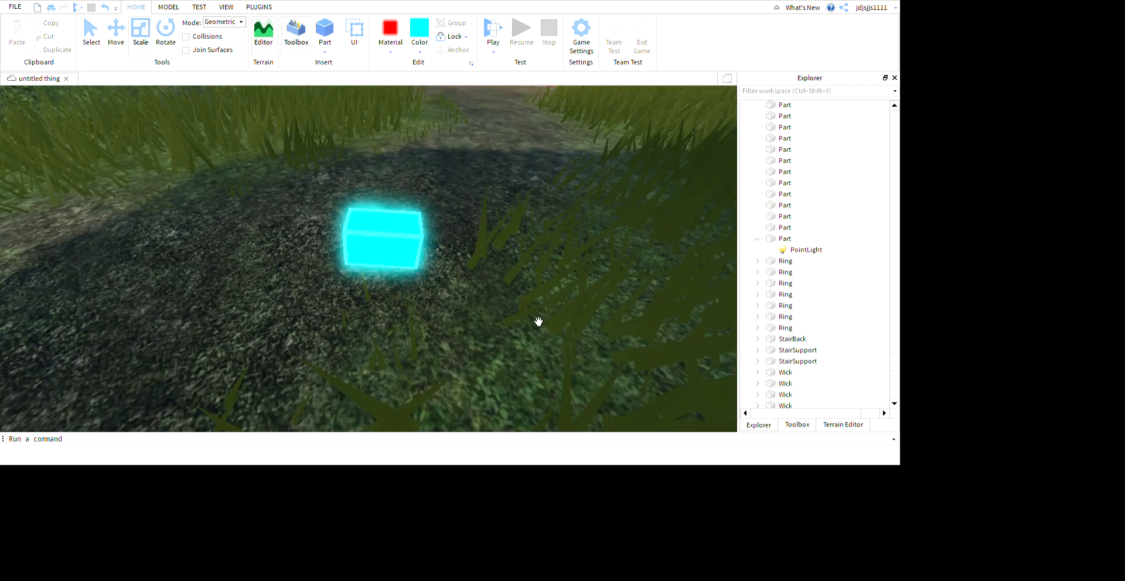
# Step: Delete the cyan block and all parts of the finished dagger from the path
pyautogui.click(404, 249)
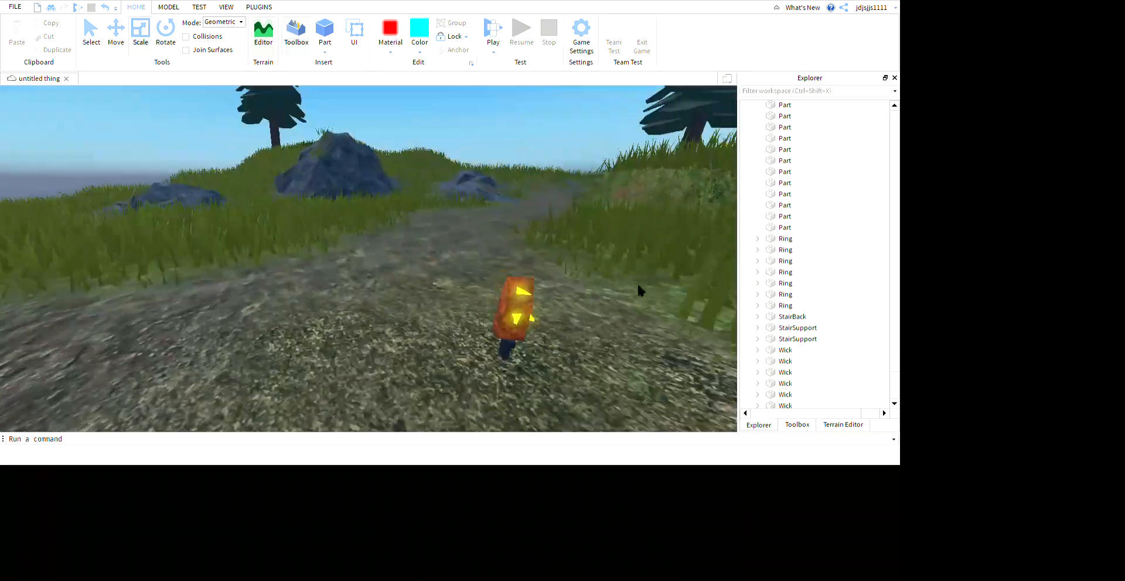
pyautogui.moveTo(490, 269); pyautogui.dragTo(591, 356)
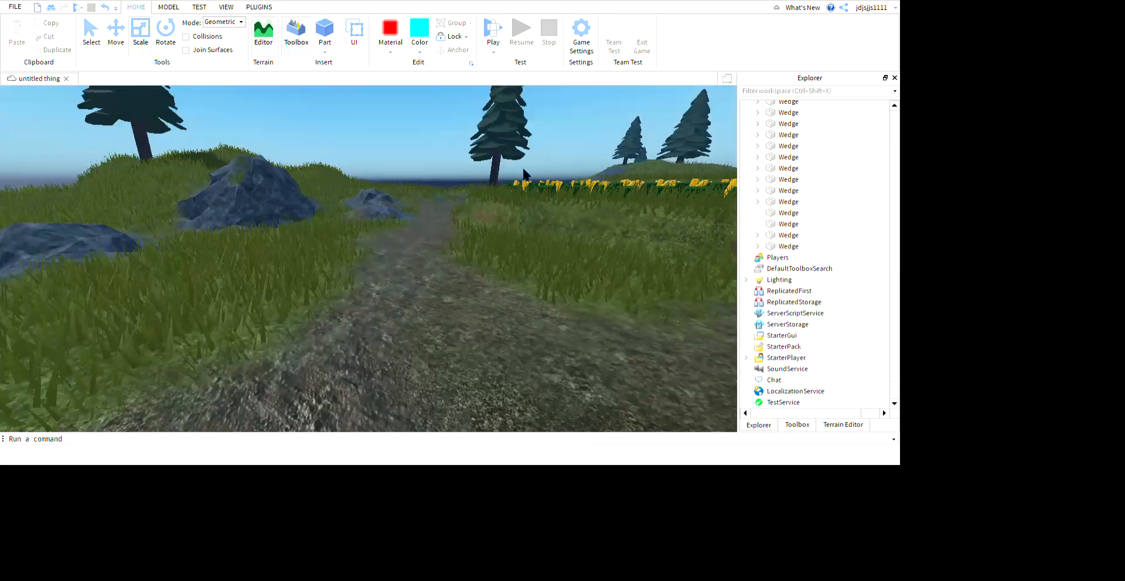
# Step: Duplicate the anvil model near the fireplace and bring the copy outside onto the path
pyautogui.press('w')
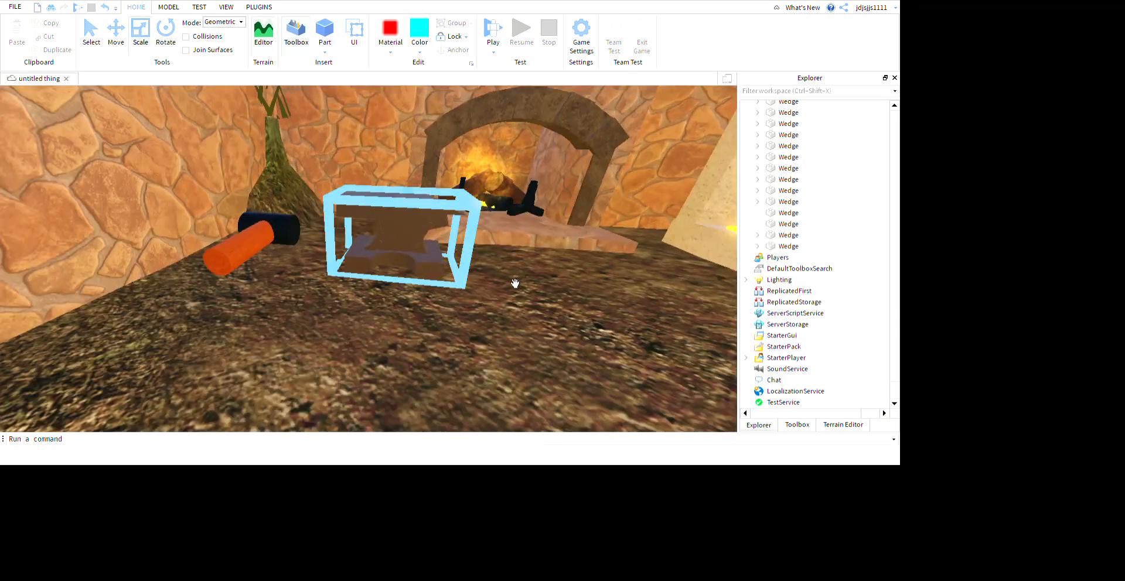
pyautogui.click(515, 281)
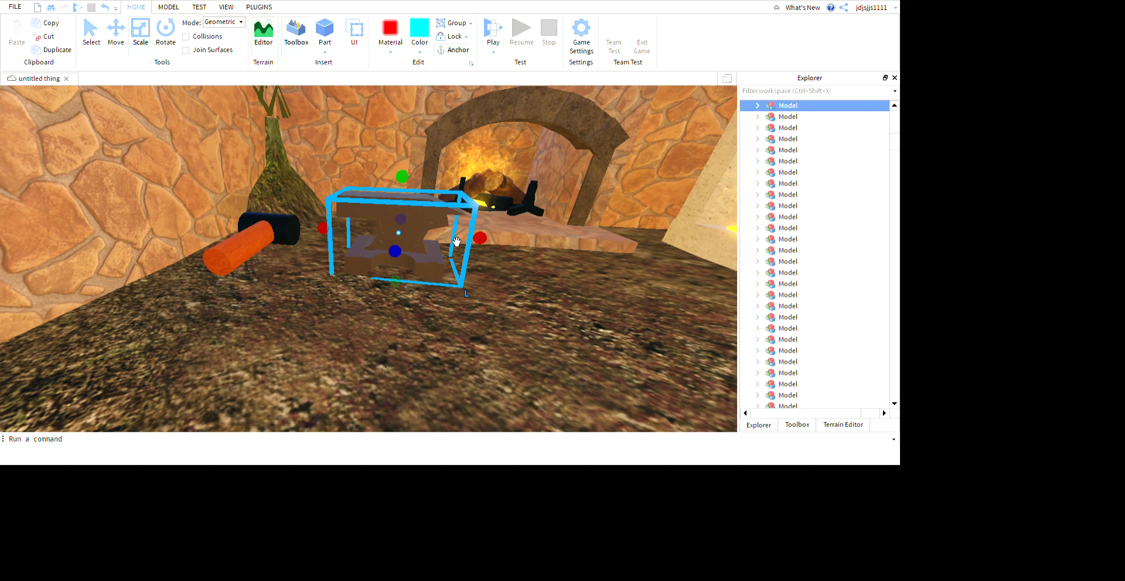
pyautogui.click(52, 53)
pyautogui.moveTo(442, 249); pyautogui.dragTo(487, 315)
pyautogui.moveTo(487, 315); pyautogui.dragTo(486, 316, button='right')
pyautogui.press('w')
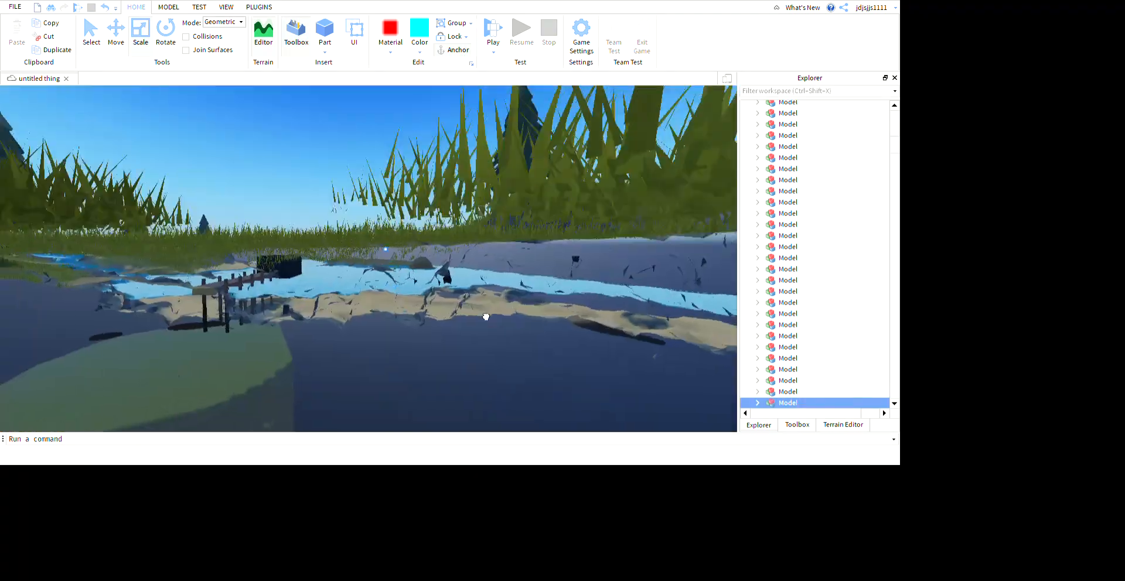
pyautogui.press('f')
pyautogui.scroll(-5, 485, 316)
pyautogui.click(640, 365)
# Step: Examine the anvil copy's top, waist and arched base from several sides
pyautogui.scroll(5, 657, 381)
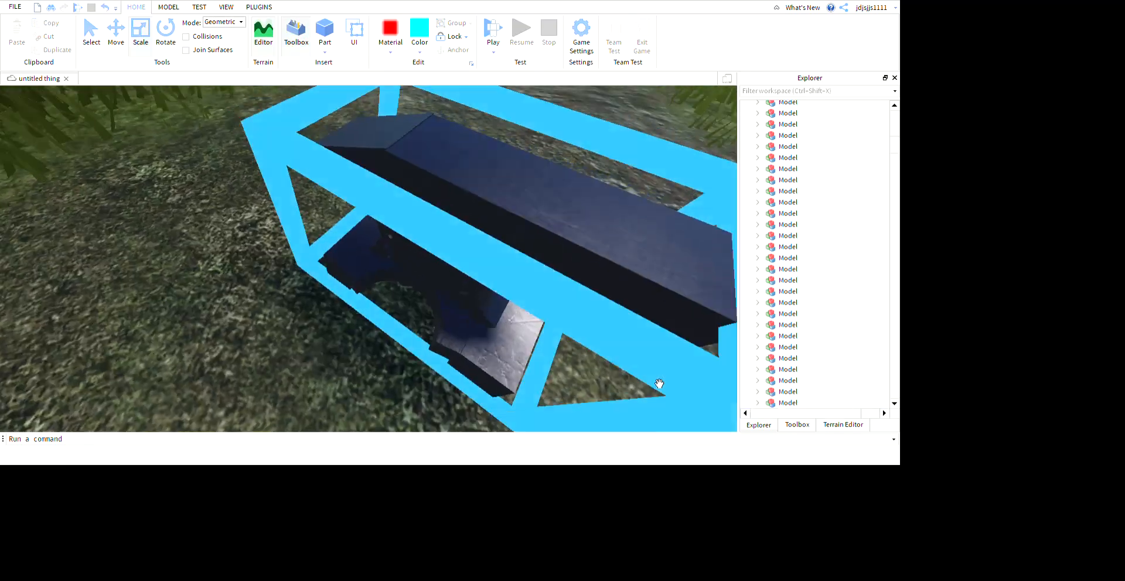
pyautogui.moveTo(659, 384); pyautogui.dragTo(659, 384, button='right')
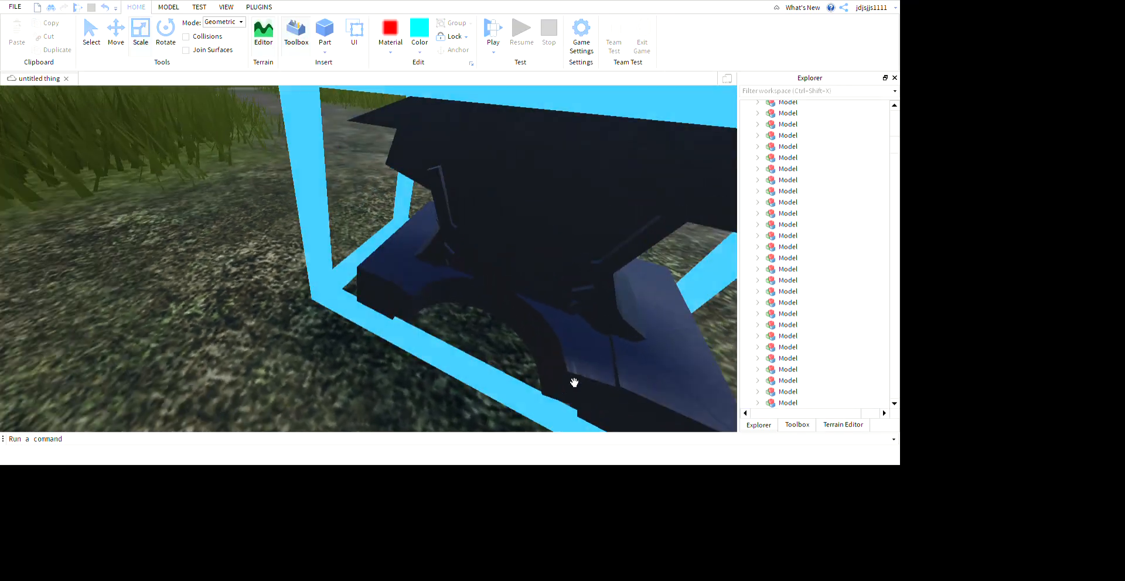
pyautogui.scroll(-5, 483, 371)
pyautogui.moveTo(483, 372); pyautogui.dragTo(482, 372, button='right')
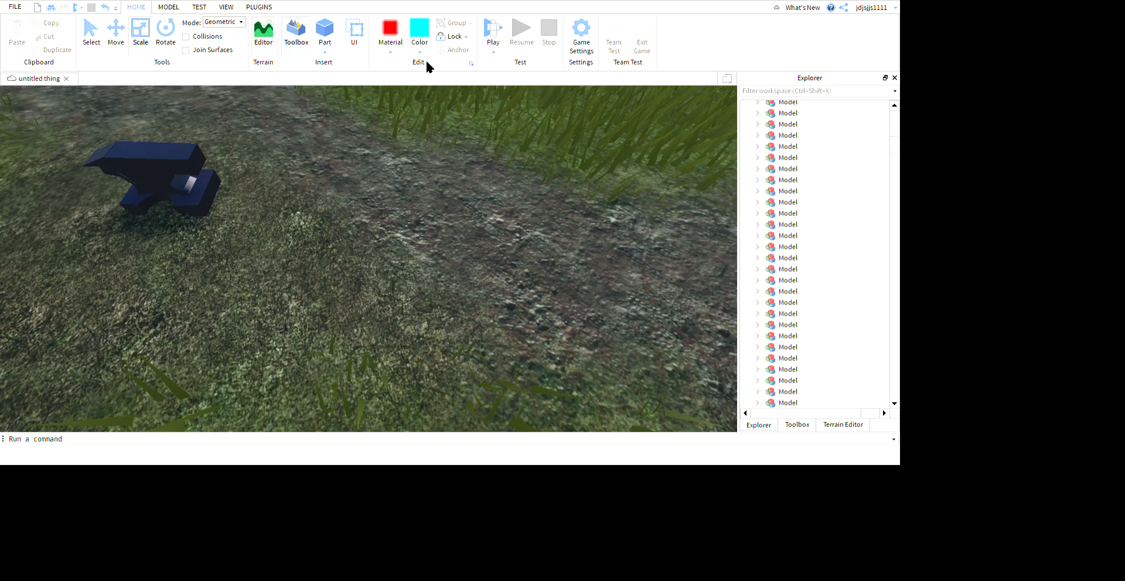
pyautogui.moveTo(622, 227); pyautogui.dragTo(621, 227, button='right')
pyautogui.scroll(3, 527, 331)
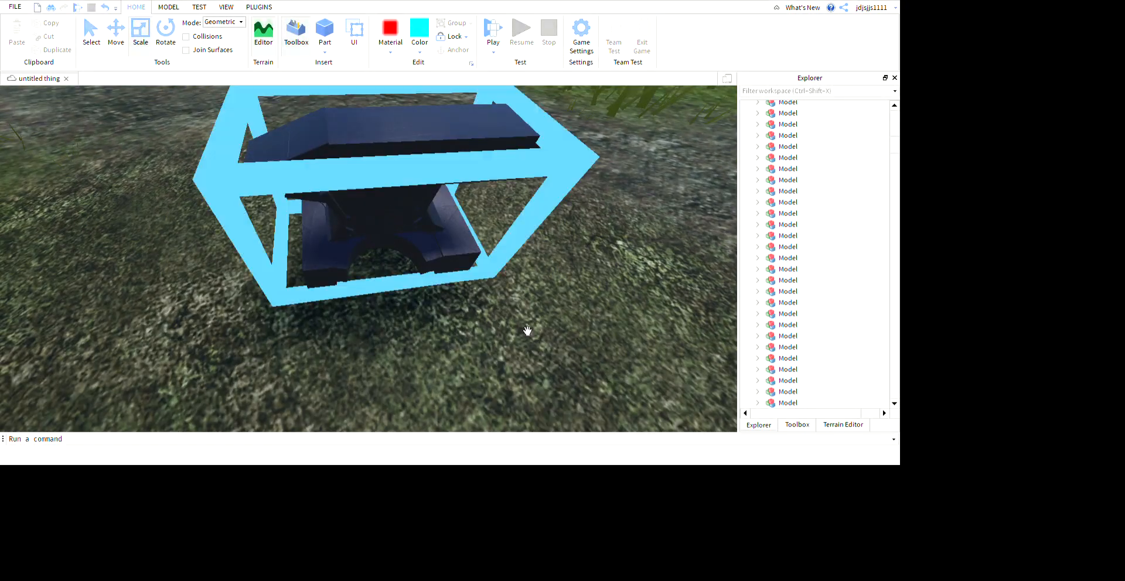
pyautogui.moveTo(565, 276); pyautogui.dragTo(565, 276, button='right')
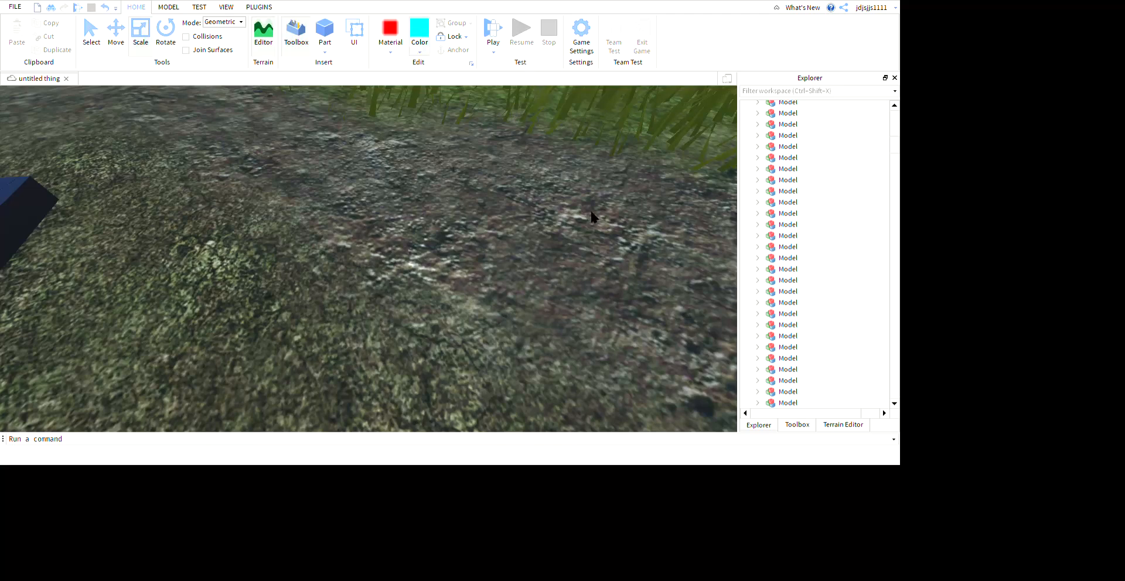
# Step: Insert a grey metallic block beside the anvil copy and narrow it into a thin bar
pyautogui.click(568, 315)
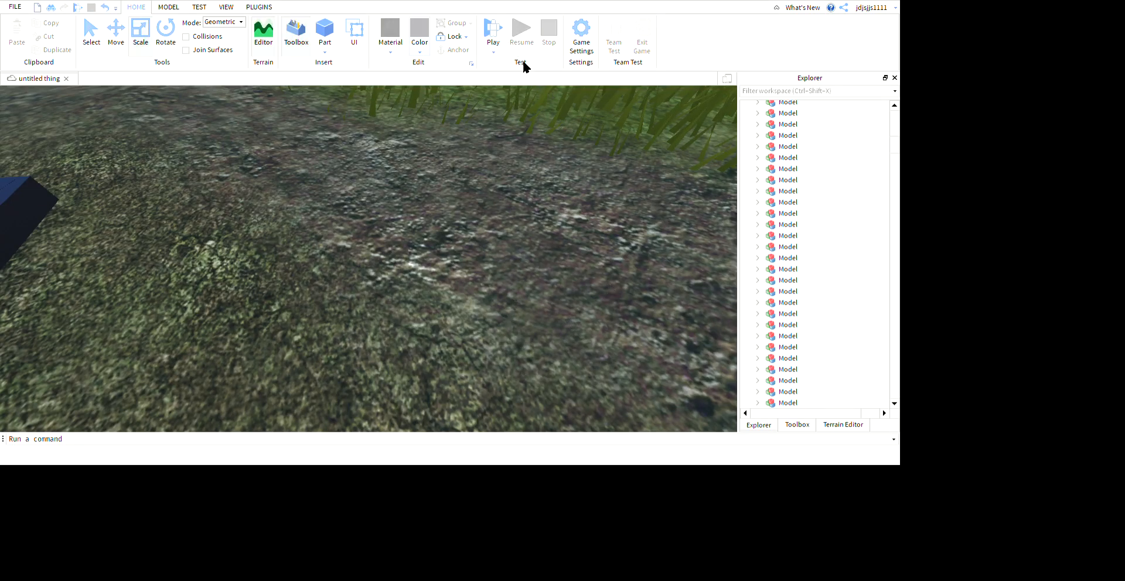
pyautogui.click(364, 314)
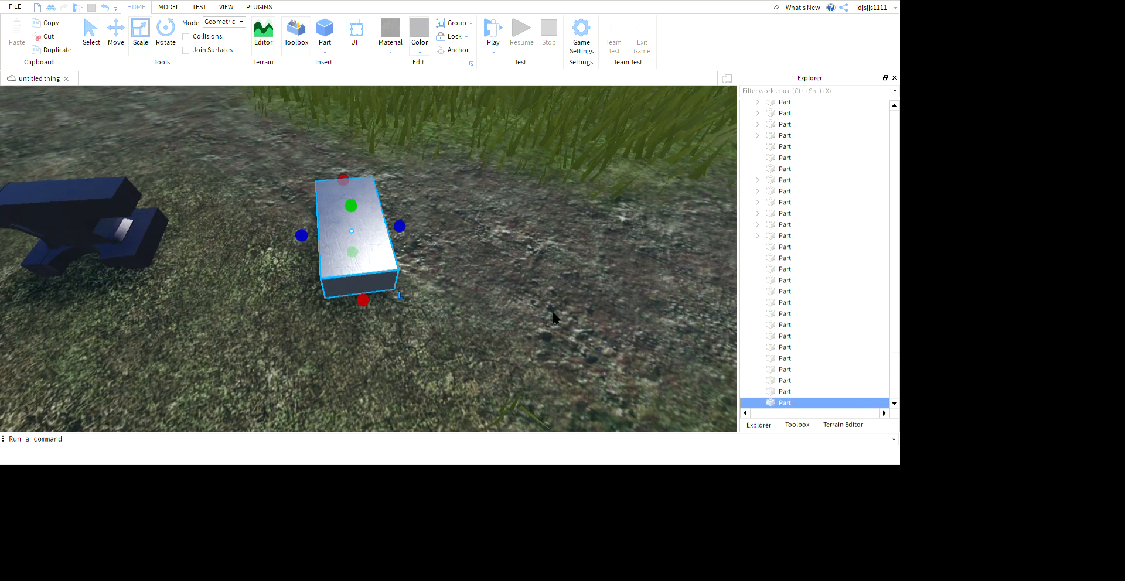
pyautogui.press('f')
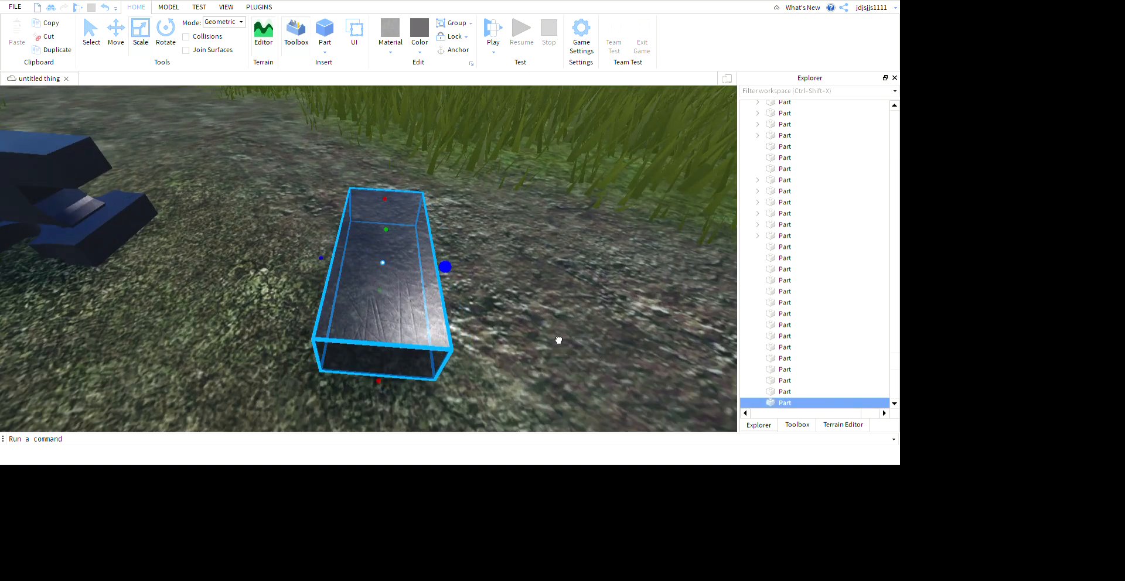
pyautogui.hotkey('ctrl', 'z')
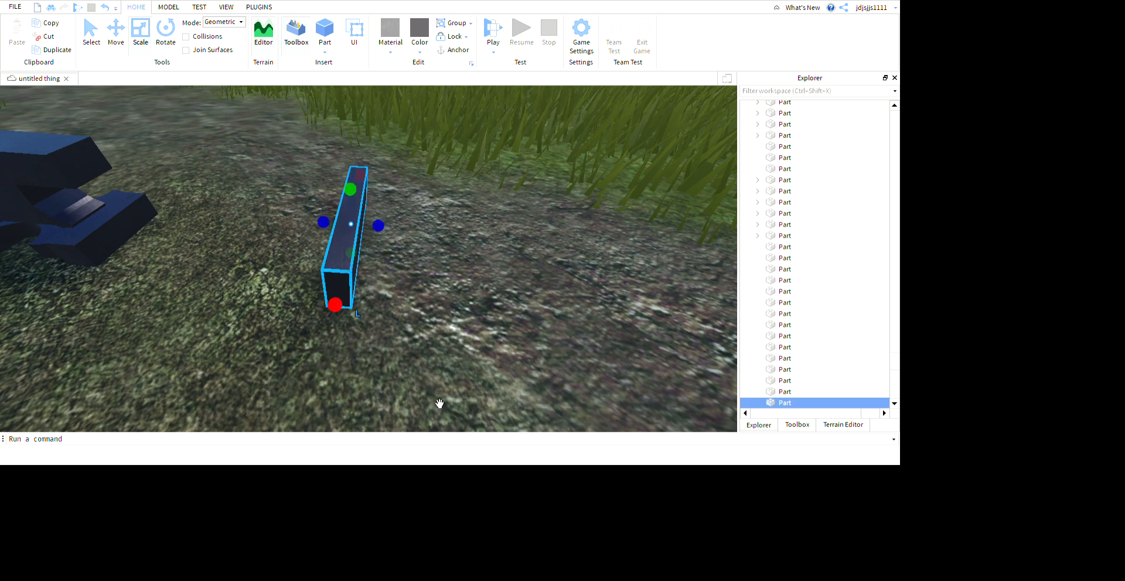
pyautogui.click(439, 404)
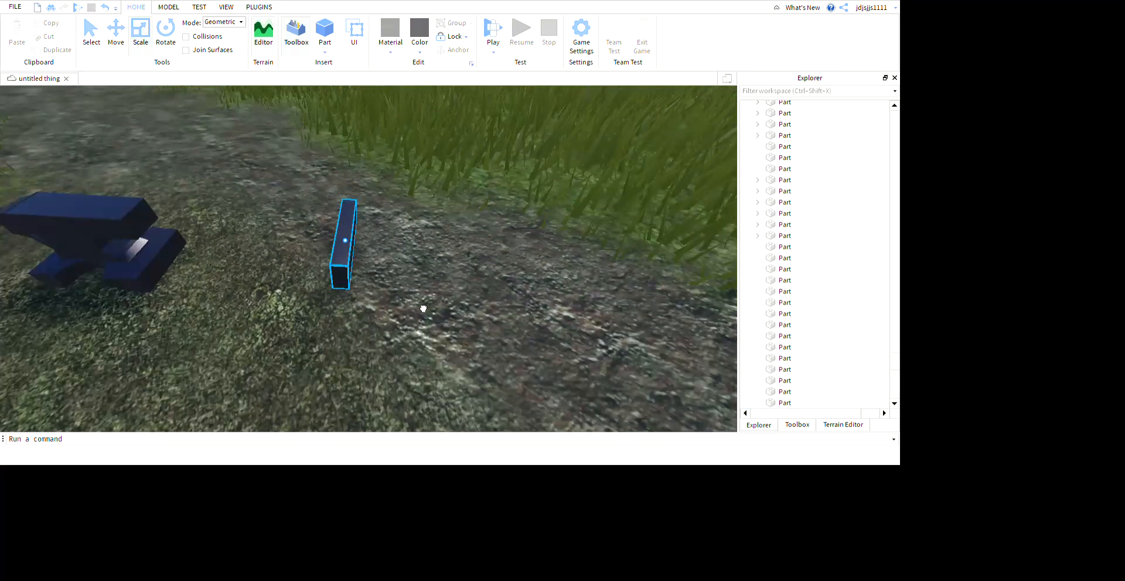
# Step: Widen the thin bar into a thick block, then duplicate it and place the copy beside it on the path
pyautogui.click(423, 308)
pyautogui.moveTo(467, 307); pyautogui.dragTo(524, 314)
pyautogui.press('d')
pyautogui.click(540, 323)
pyautogui.click(420, 314)
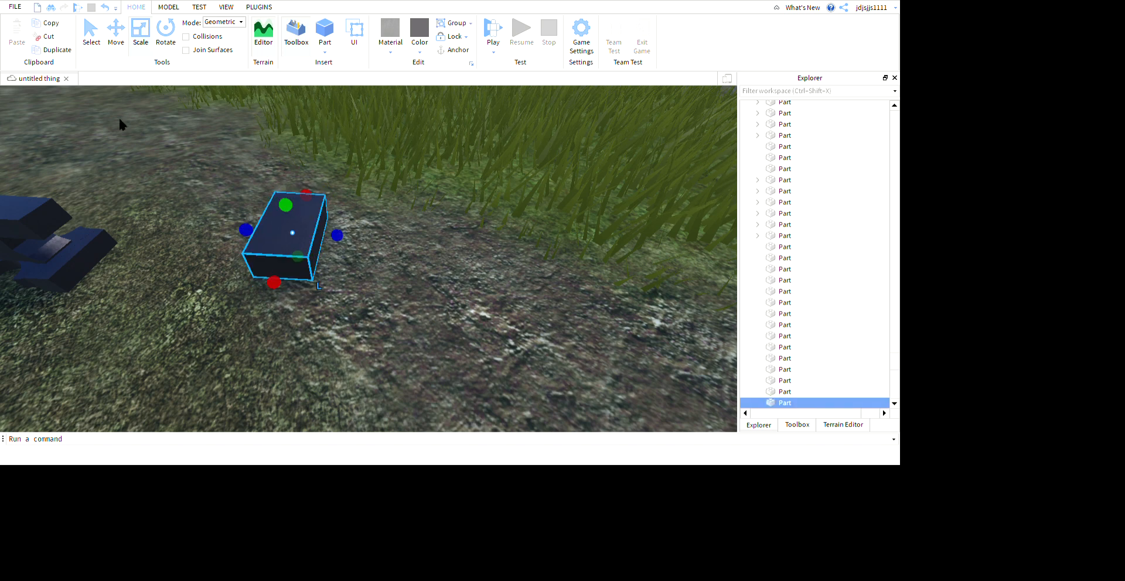
pyautogui.moveTo(464, 295); pyautogui.dragTo(629, 305)
pyautogui.click(649, 367)
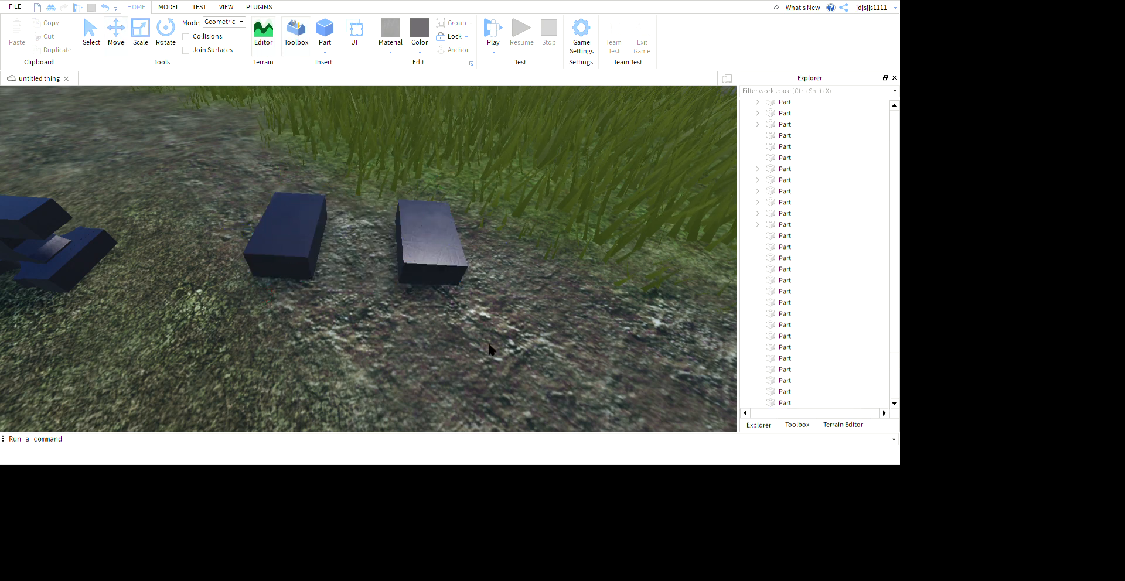
# Step: Duplicate one of the two blocks, move the copy in front of it and scale it down to a small block
pyautogui.moveTo(526, 366); pyautogui.dragTo(528, 409, button='right')
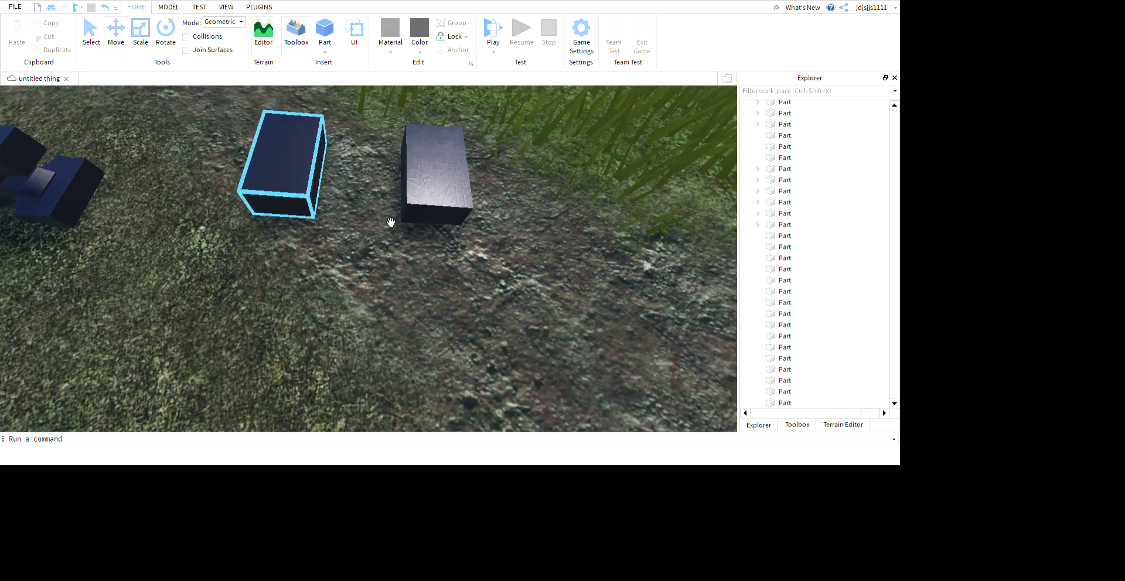
pyautogui.scroll(-2, 402, 174)
pyautogui.click(326, 202)
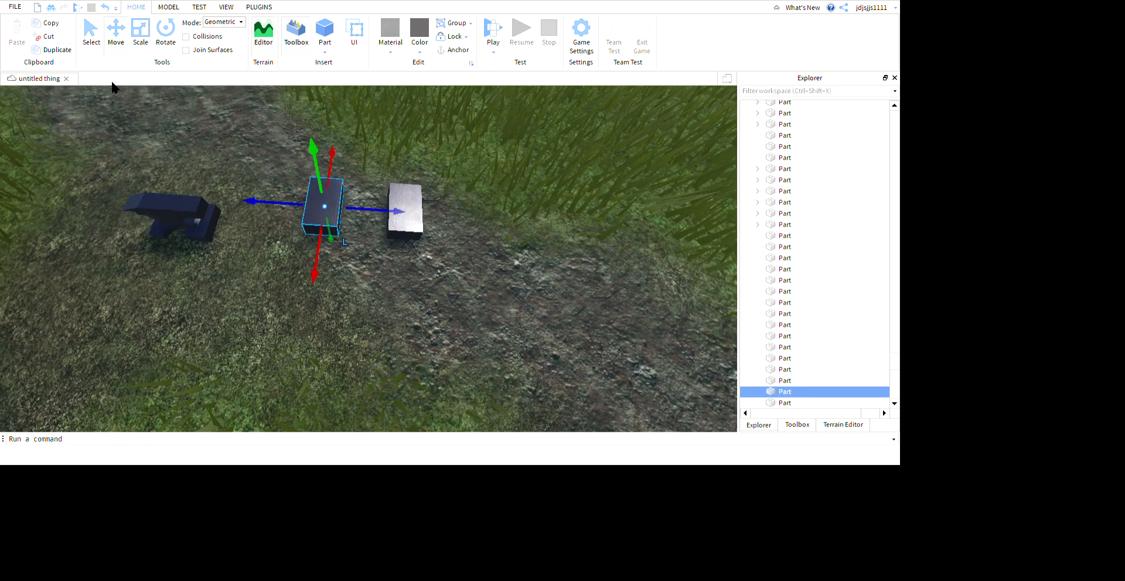
pyautogui.click(58, 50)
pyautogui.moveTo(339, 214); pyautogui.dragTo(347, 280)
pyautogui.scroll(2, 361, 294)
pyautogui.moveTo(306, 350); pyautogui.dragTo(314, 285)
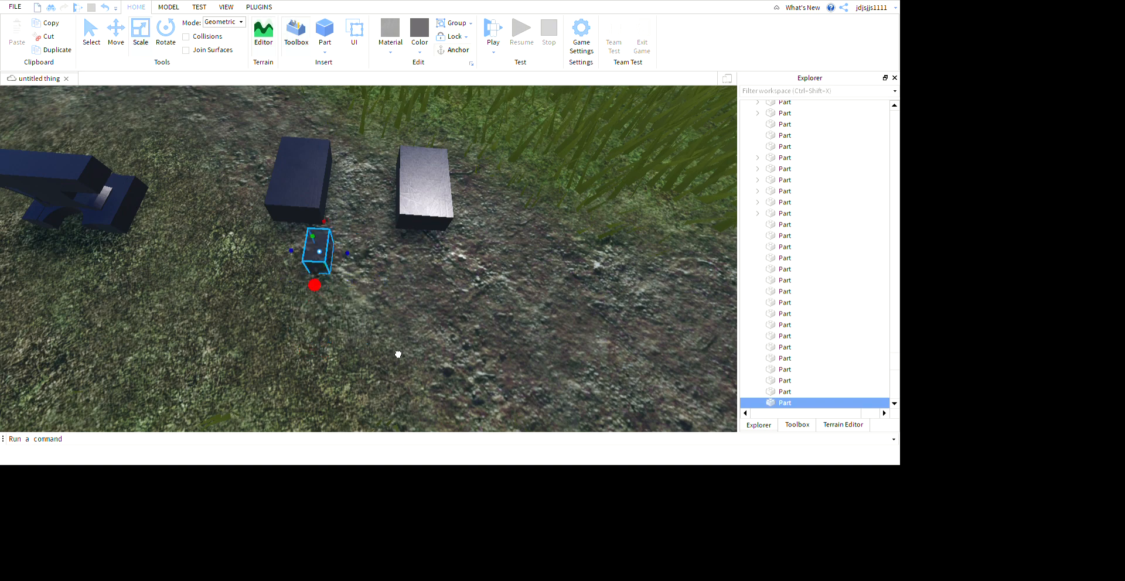
# Step: Duplicate the small block, place the copy a short distance beside it and select both for rotation
pyautogui.click(116, 30)
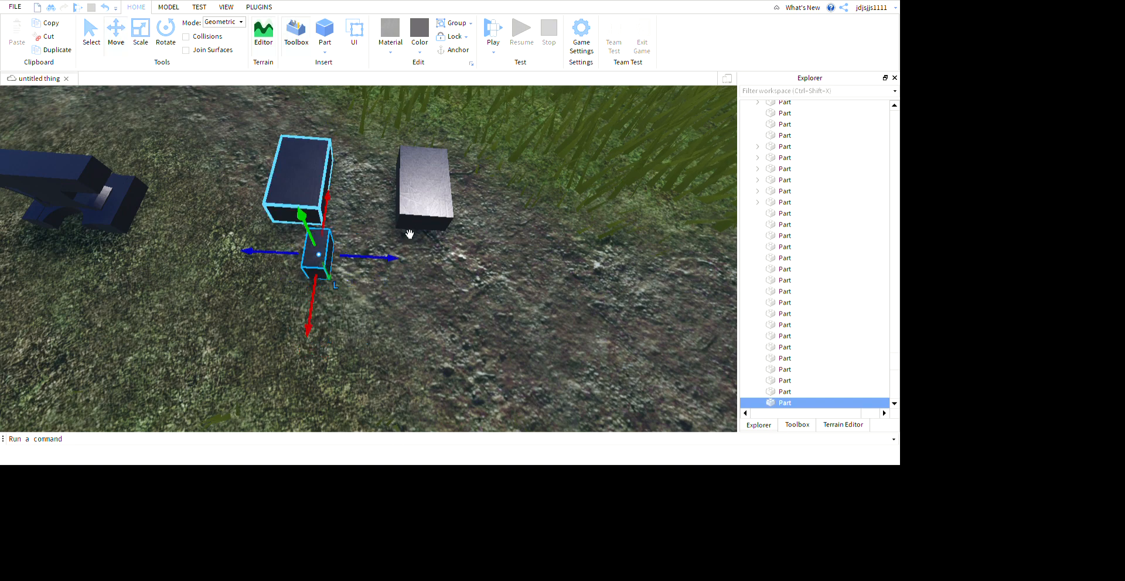
pyautogui.moveTo(365, 259); pyautogui.dragTo(425, 260)
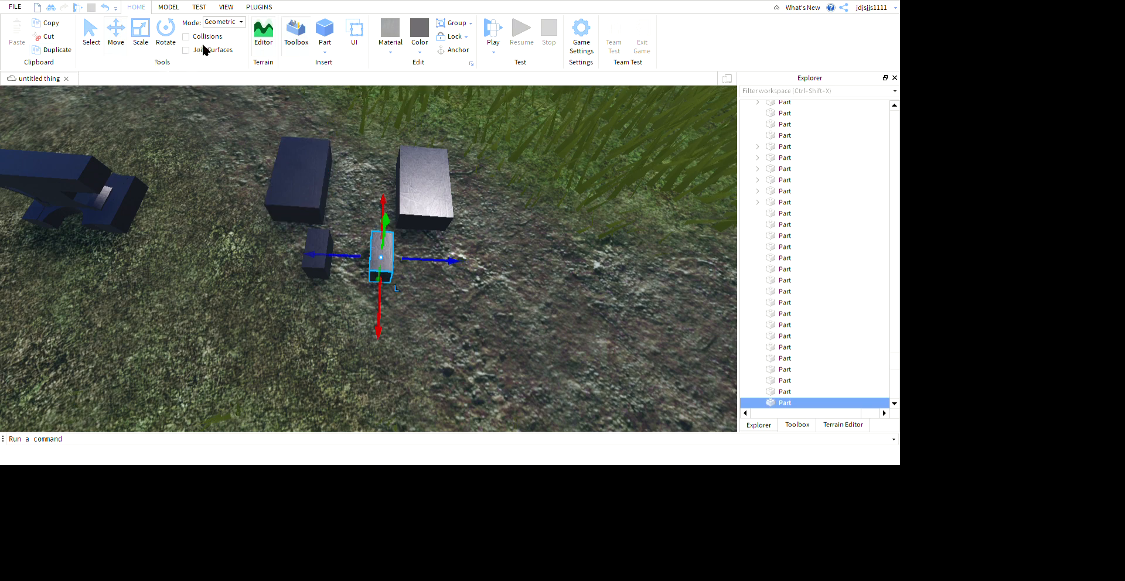
pyautogui.hotkey('ctrl', '4')
pyautogui.click(412, 370)
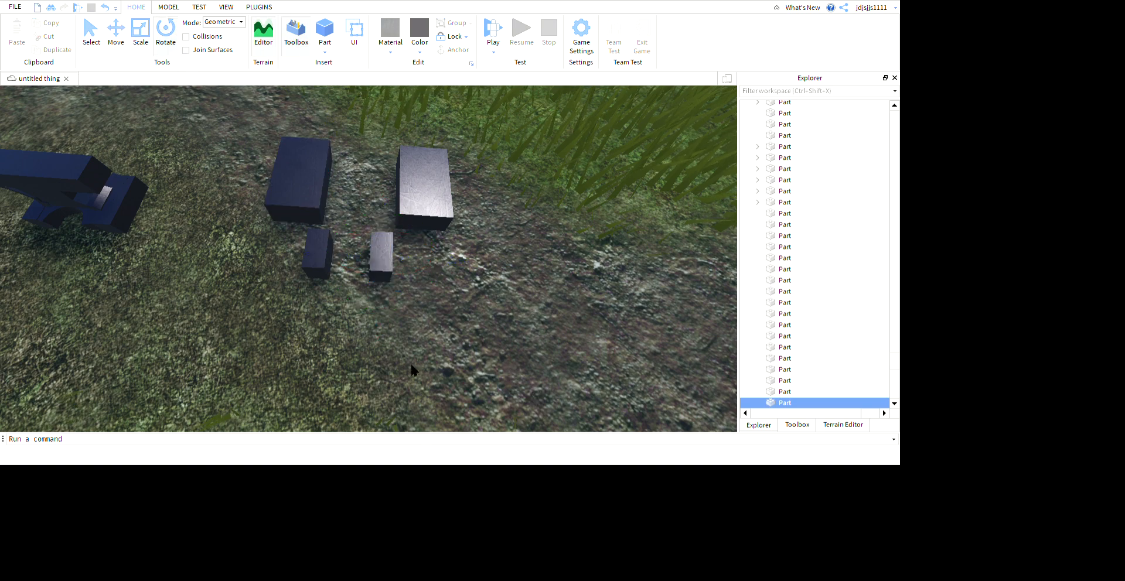
pyautogui.moveTo(383, 278); pyautogui.dragTo(396, 280)
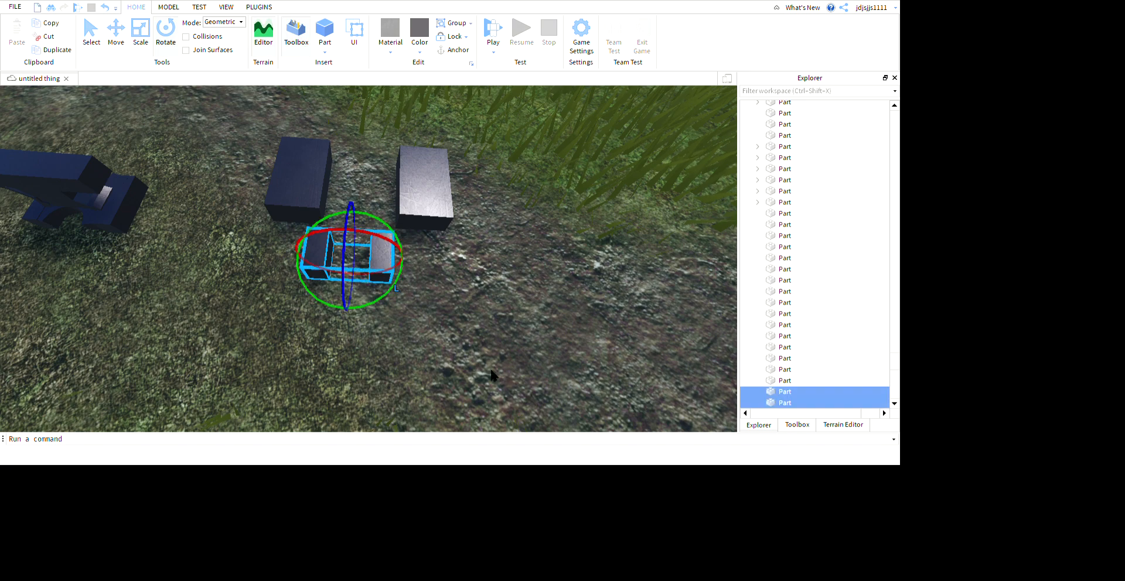
# Step: Repeatedly duplicate and rotate the pair of small blocks about their shared centre to form a full ring
pyautogui.hotkey('ctrl', 'd')
pyautogui.hotkey('ctrl', 'd')
pyautogui.hotkey('ctrl', 'd')
pyautogui.hotkey('ctrl', 'd')
pyautogui.hotkey('ctrl', 'd')
pyautogui.hotkey('ctrl', 'd')
pyautogui.hotkey('ctrl', 'd')
pyautogui.hotkey('ctrl', 'd')
pyautogui.moveTo(480, 385); pyautogui.dragTo(718, 430)
pyautogui.click(717, 429)
pyautogui.moveTo(717, 428); pyautogui.dragTo(383, 323, button='right')
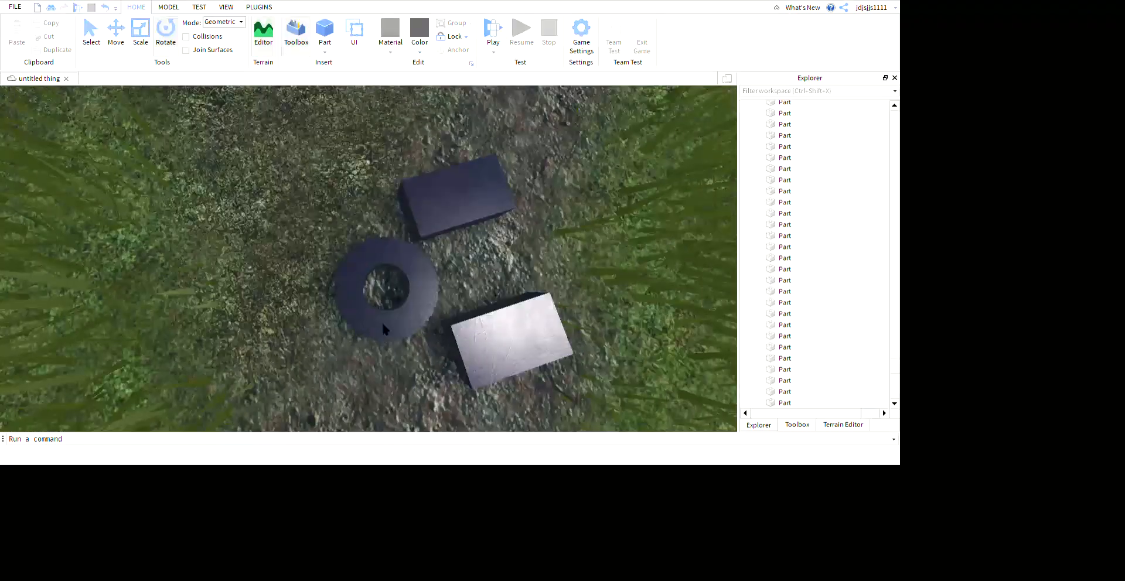
# Step: Select the segments on one side of the ring and delete them to open it up
pyautogui.moveTo(397, 352); pyautogui.dragTo(470, 436)
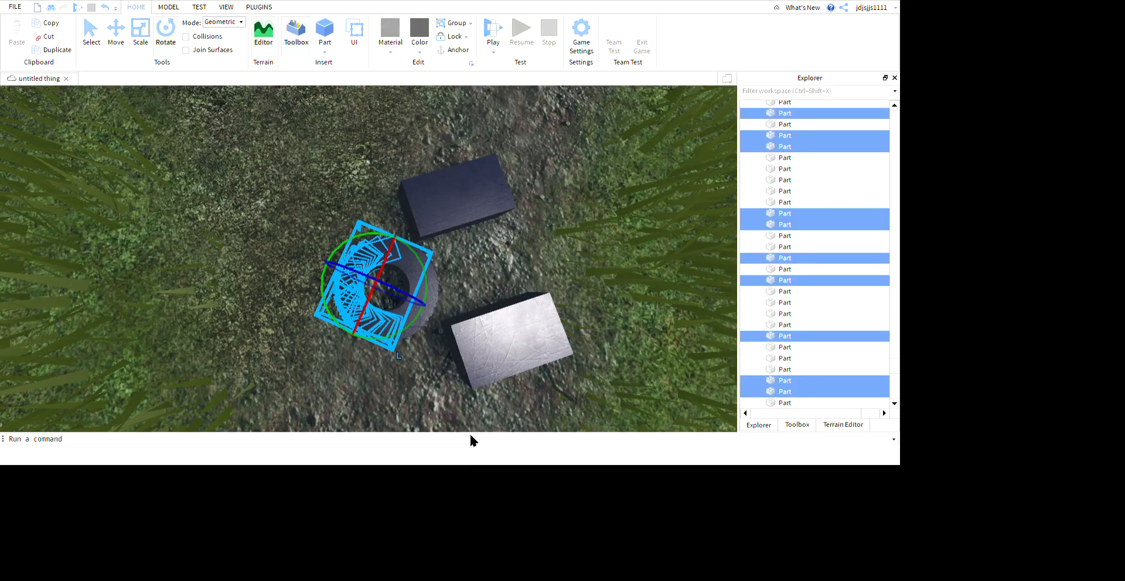
pyautogui.moveTo(532, 465); pyautogui.dragTo(488, 434)
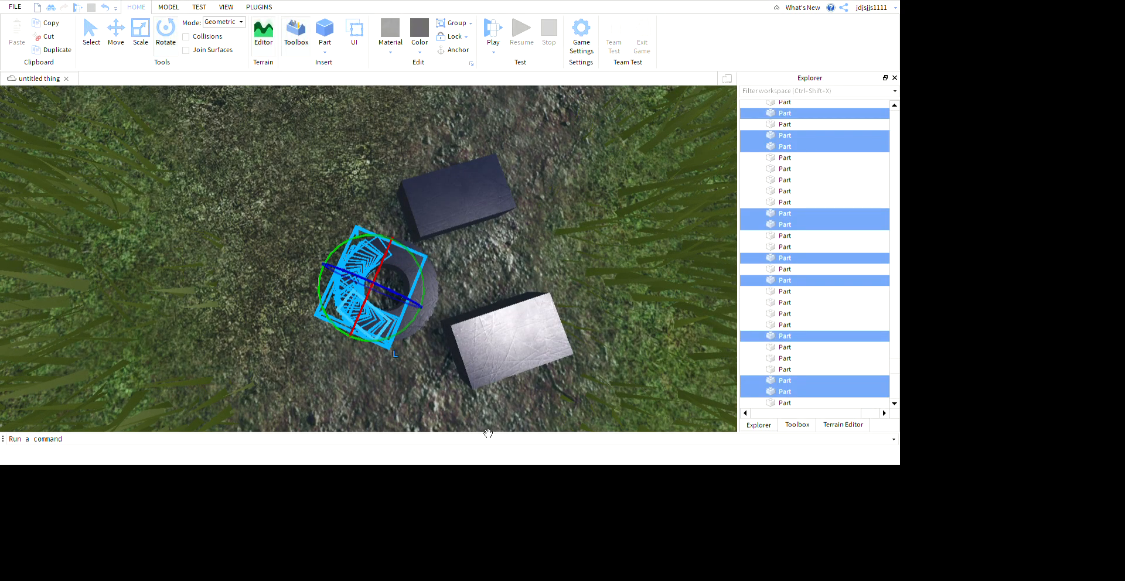
pyautogui.press('Delete')
pyautogui.moveTo(545, 337); pyautogui.dragTo(544, 345, button='right')
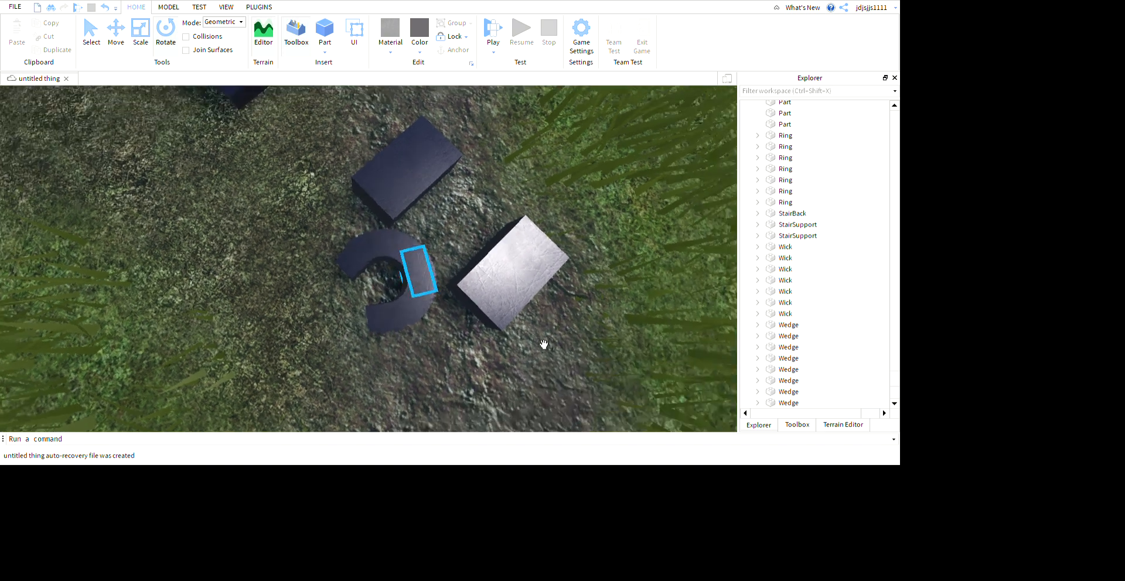
# Step: Try removing more segments from one end of the open ring, undoing the deletion each time
pyautogui.hotkey('ctrl', 'z')
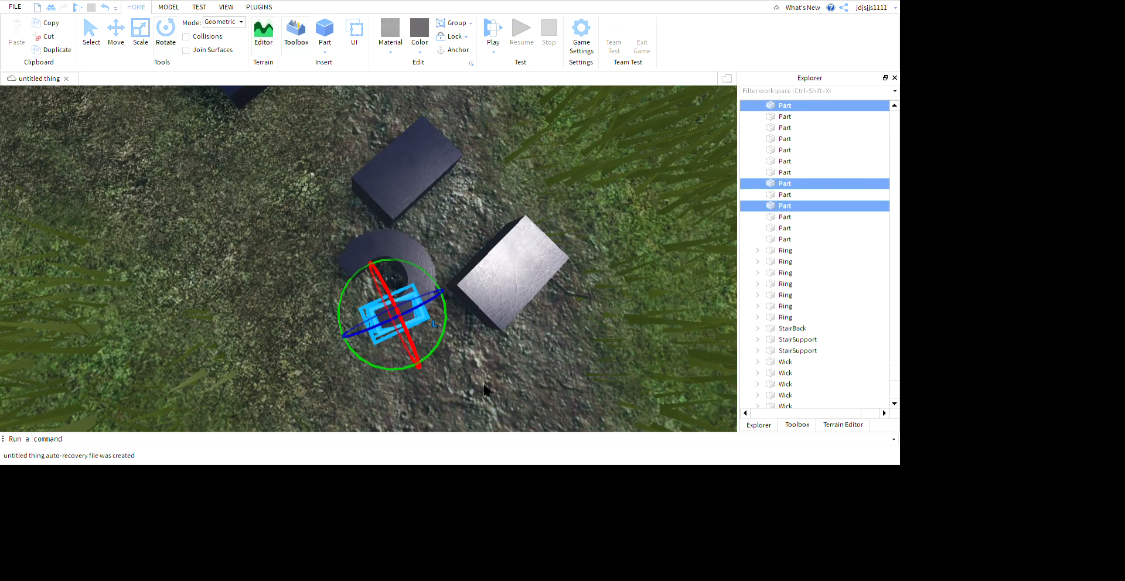
pyautogui.press('Delete')
pyautogui.moveTo(301, 358); pyautogui.dragTo(421, 377, button='right')
pyautogui.hotkey('ctrl', 'z')
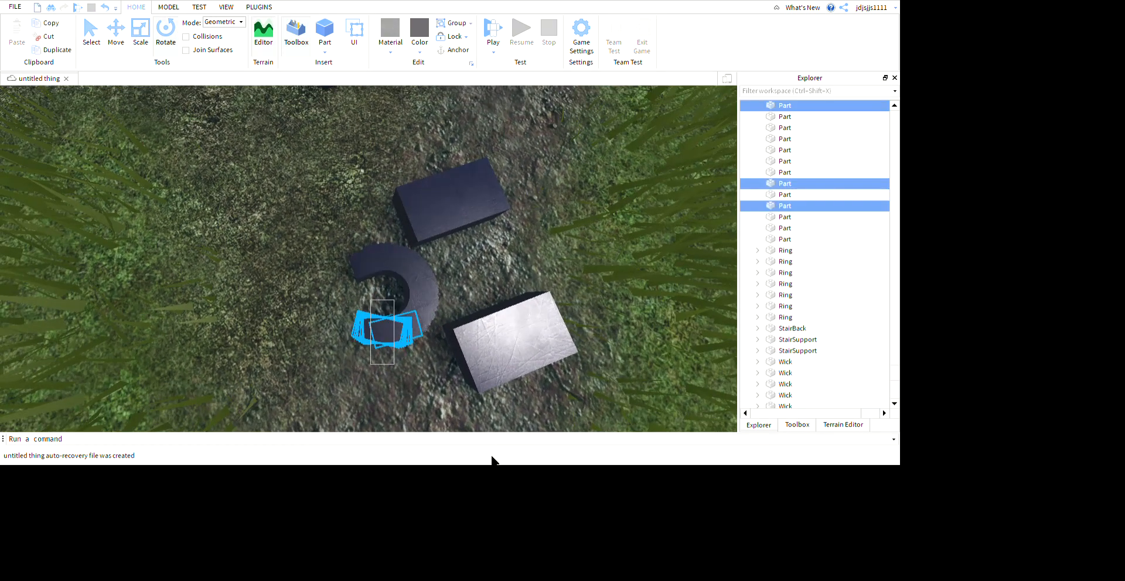
pyautogui.press('Delete')
pyautogui.scroll(-3, 413, 317)
pyautogui.scroll(3, 412, 318)
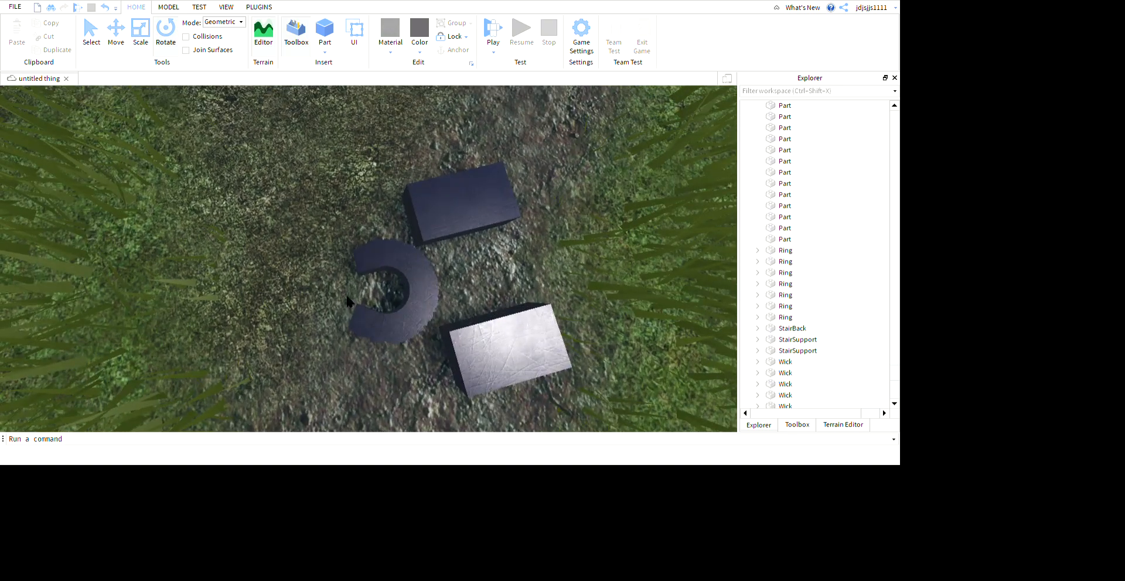
# Step: Select the segments at both ends of the open ring and inspect the ends up close
pyautogui.moveTo(438, 359); pyautogui.dragTo(487, 463)
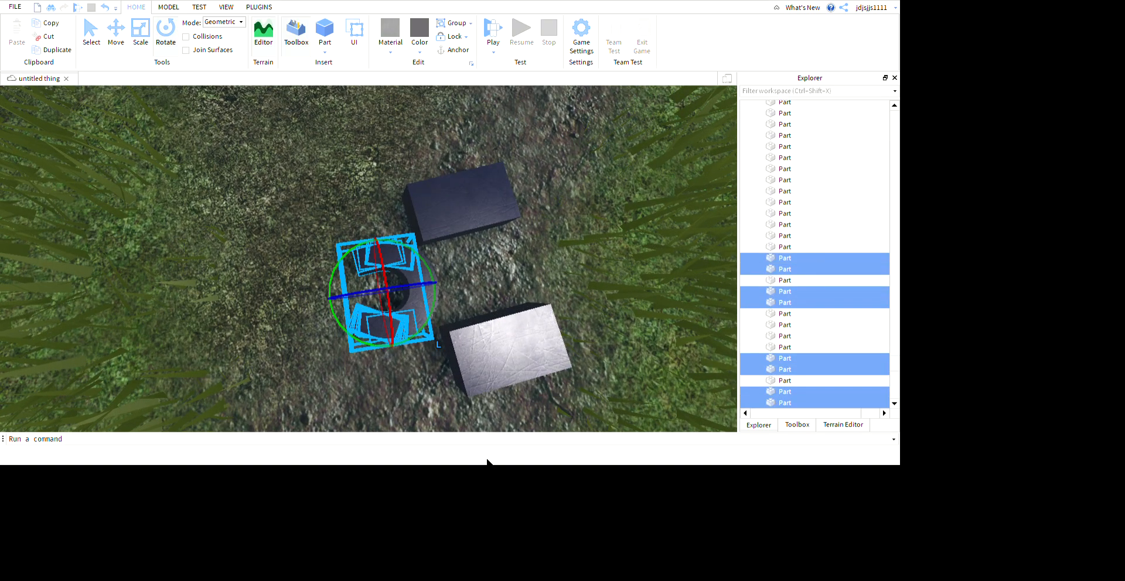
pyautogui.moveTo(522, 420)
pyautogui.mouseDown(button='right')
pyautogui.moveTo(505, 398)
pyautogui.moveTo(526, 415)
pyautogui.mouseUp(button='right')
pyautogui.press('f')
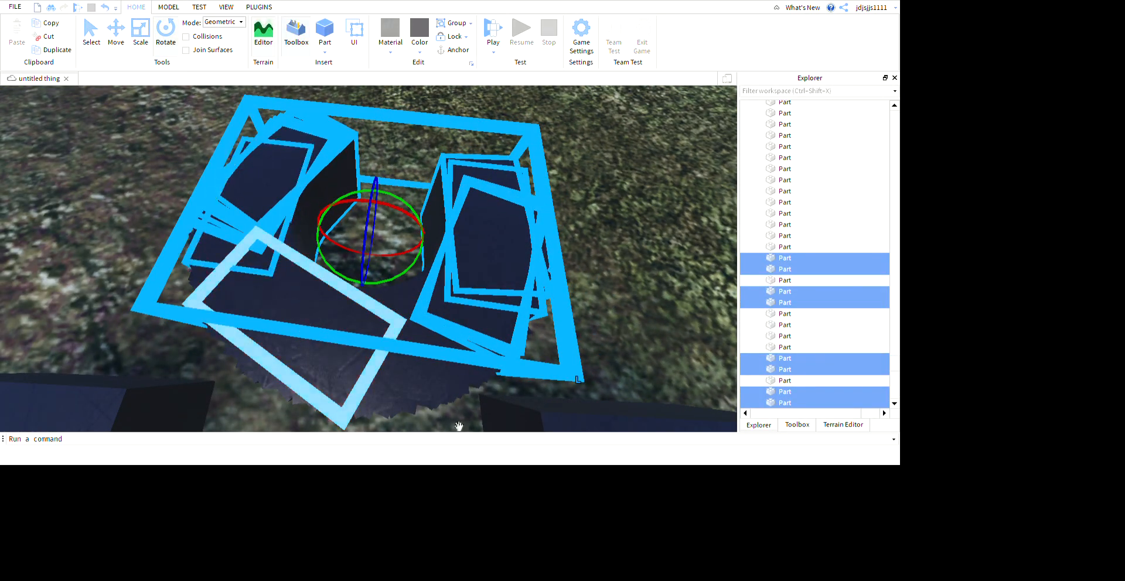
pyautogui.scroll(-5, 494, 365)
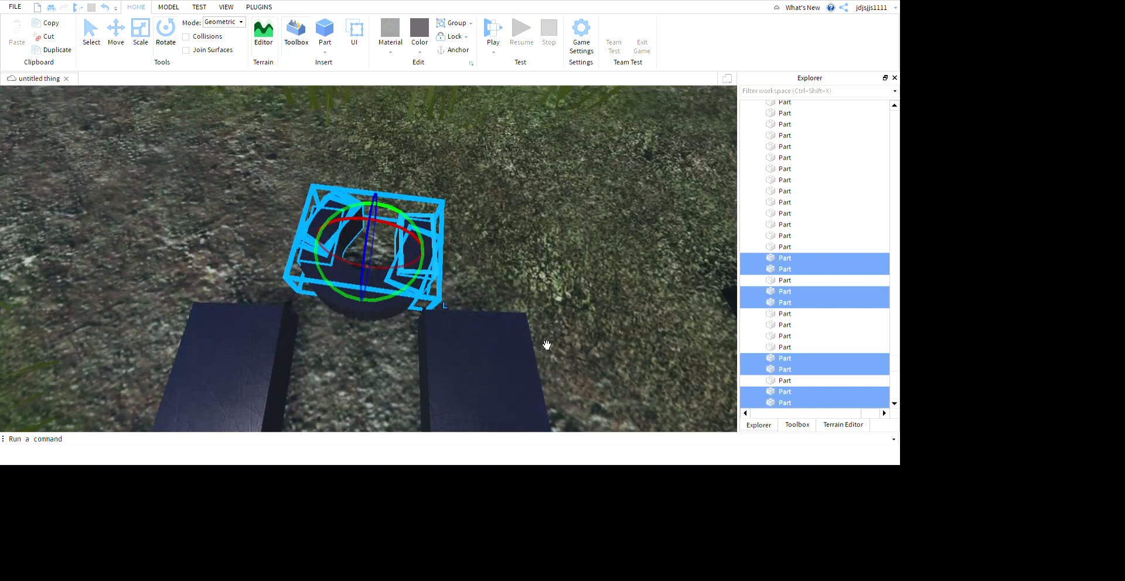
pyautogui.click(615, 87)
pyautogui.moveTo(610, 83); pyautogui.dragTo(648, 249, button='right')
pyautogui.scroll(5, 565, 311)
pyautogui.moveTo(565, 311); pyautogui.dragTo(662, 310, button='right')
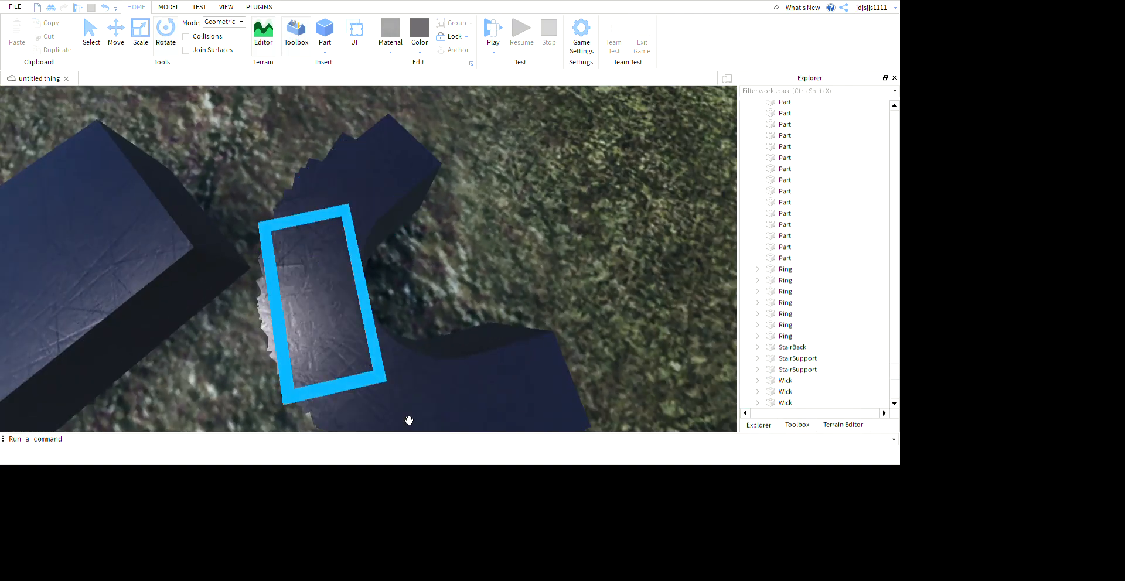
# Step: Delete the surplus end segments to trim the open ring down to a half-circle arch
pyautogui.scroll(-3, 410, 419)
pyautogui.moveTo(528, 312); pyautogui.dragTo(471, 161)
pyautogui.moveTo(384, 205); pyautogui.dragTo(400, 209, button='right')
pyautogui.scroll(-2, 400, 209)
pyautogui.moveTo(555, 286); pyautogui.dragTo(616, 250)
pyautogui.moveTo(635, 235); pyautogui.dragTo(636, 233, button='right')
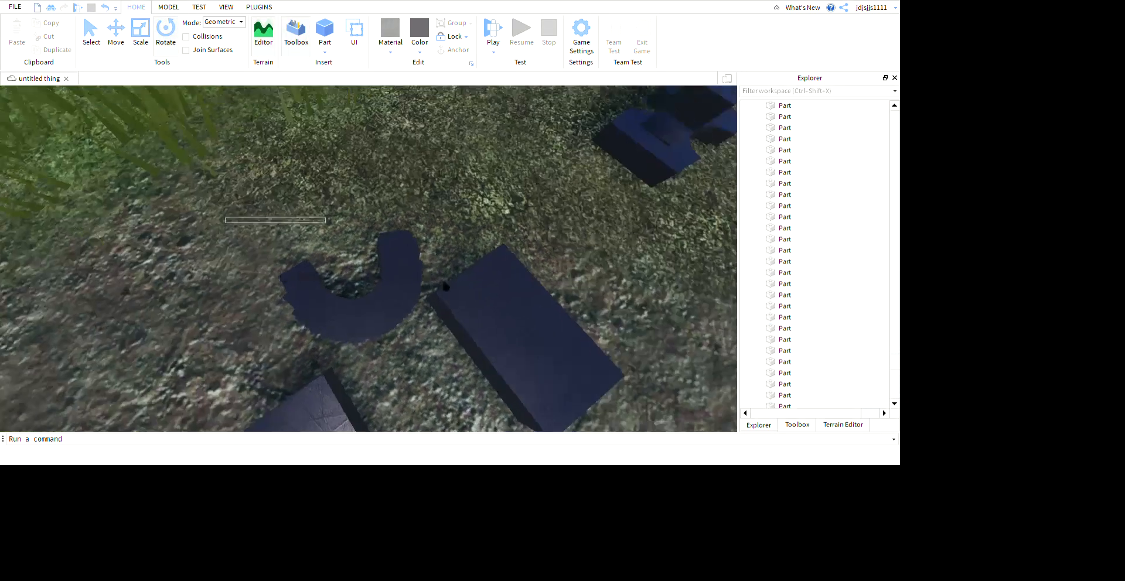
pyautogui.moveTo(576, 298); pyautogui.dragTo(576, 299)
pyautogui.moveTo(521, 231); pyautogui.dragTo(528, 239, button='right')
pyautogui.moveTo(307, 270); pyautogui.dragTo(318, 279)
pyautogui.moveTo(491, 280); pyautogui.dragTo(512, 391)
pyautogui.click(558, 181)
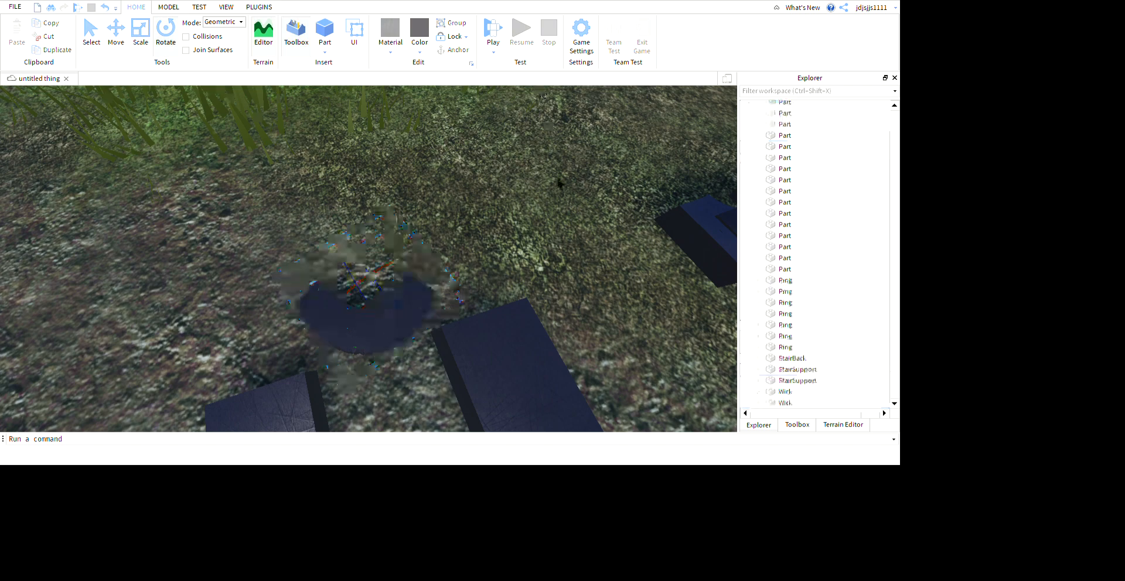
# Step: Move the two large blocks away from the arch and group all arch segments into one model
pyautogui.moveTo(595, 258); pyautogui.dragTo(595, 264, button='right')
pyautogui.scroll(-1, 410, 237)
pyautogui.moveTo(407, 232); pyautogui.dragTo(355, 147)
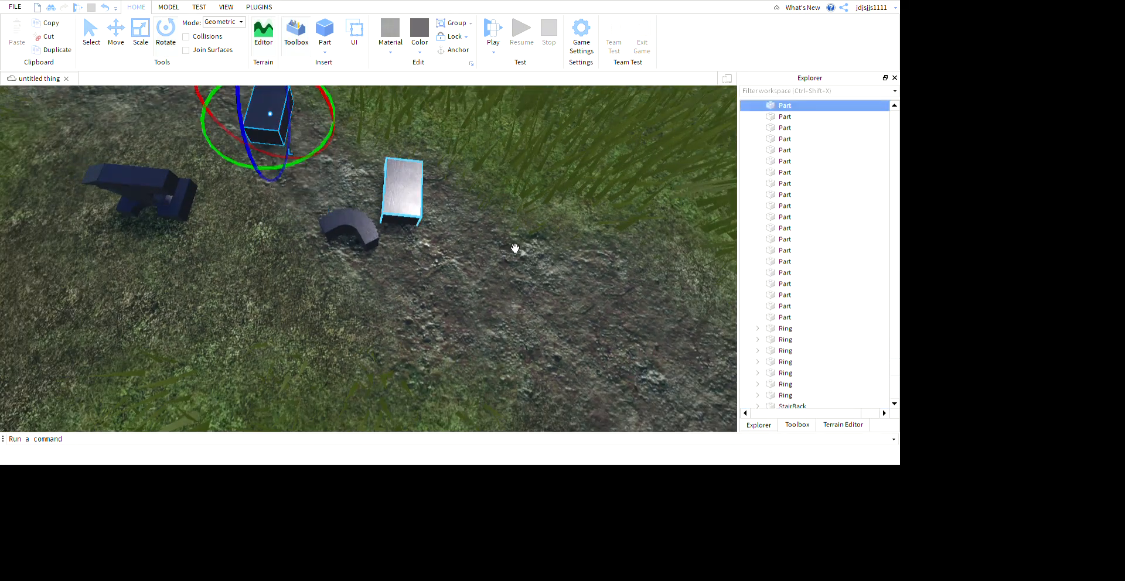
pyautogui.moveTo(511, 241); pyautogui.dragTo(470, 166)
pyautogui.click(527, 192)
pyautogui.moveTo(387, 239); pyautogui.dragTo(516, 319)
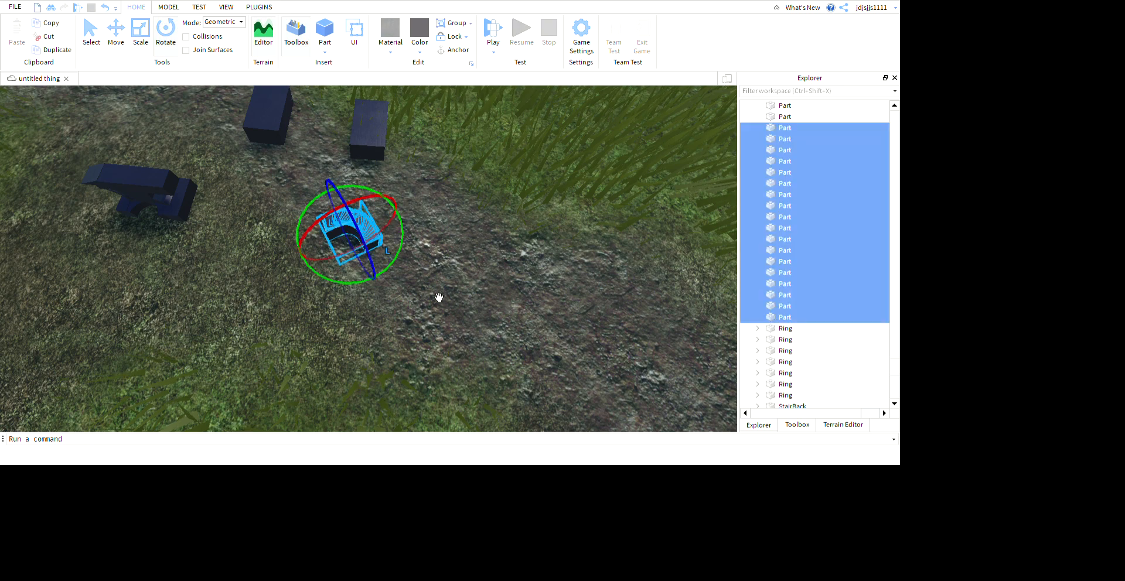
pyautogui.hotkey('ctrl', 'g')
# Step: Position the grouped arch between the two large blocks and rotate it to line up with them
pyautogui.click(482, 305)
pyautogui.moveTo(453, 298); pyautogui.dragTo(451, 297)
pyautogui.moveTo(451, 298); pyautogui.dragTo(451, 298, button='right')
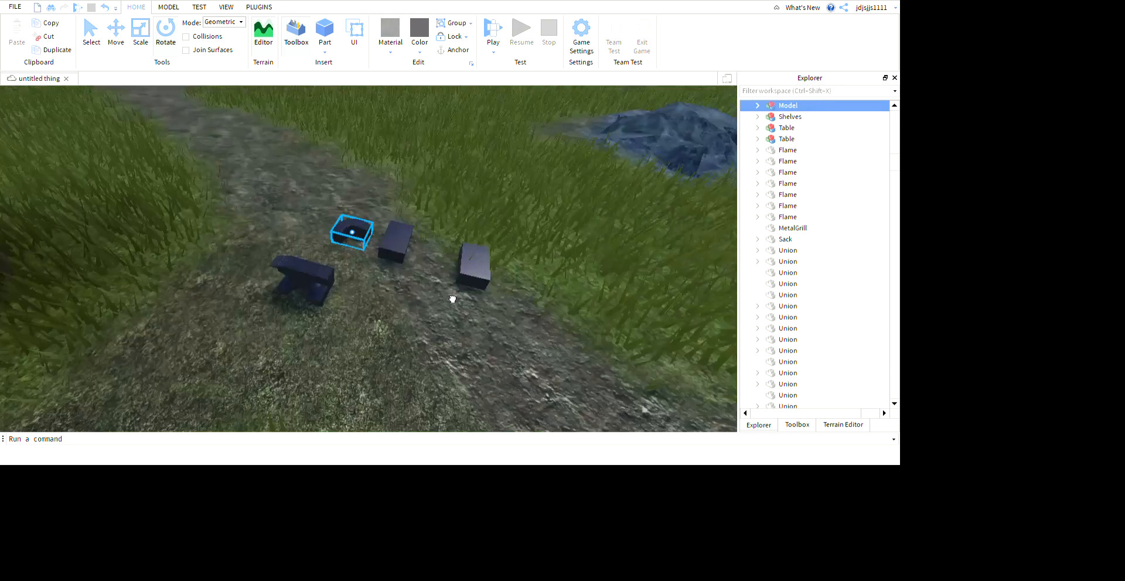
pyautogui.moveTo(452, 298); pyautogui.dragTo(450, 300)
pyautogui.moveTo(452, 298); pyautogui.dragTo(450, 300, button='right')
pyautogui.moveTo(451, 300); pyautogui.dragTo(457, 377)
pyautogui.moveTo(451, 300); pyautogui.dragTo(451, 300, button='right')
pyautogui.moveTo(457, 377); pyautogui.dragTo(460, 411)
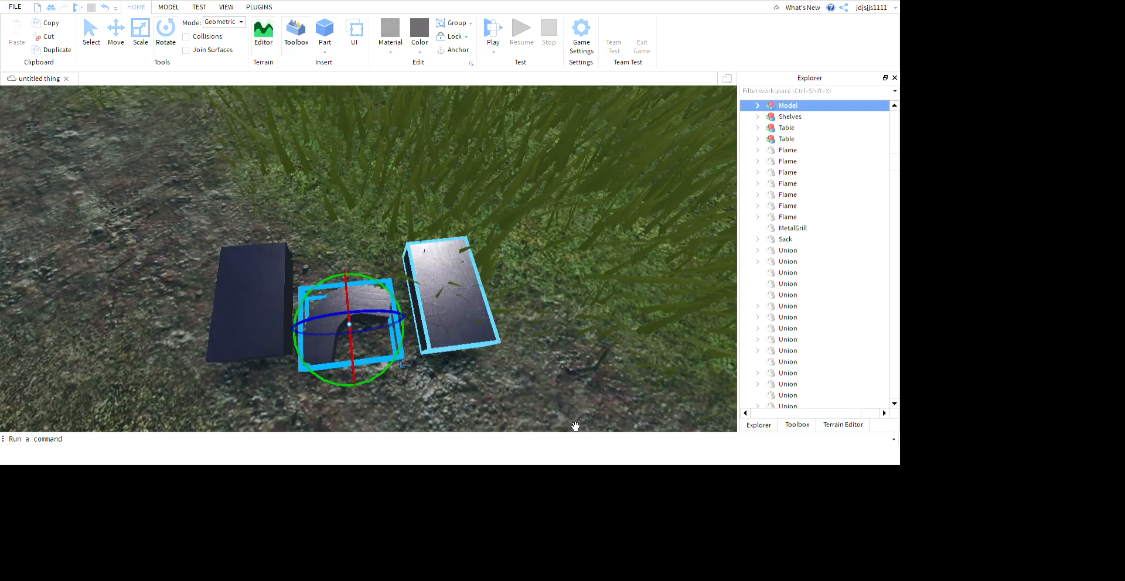
pyautogui.moveTo(503, 447); pyautogui.dragTo(481, 481)
# Step: Move both large blocks inward against the two ends of the arch
pyautogui.click(381, 366)
pyautogui.moveTo(381, 366); pyautogui.dragTo(378, 362, button='right')
pyautogui.click(378, 362)
pyautogui.click(155, 42)
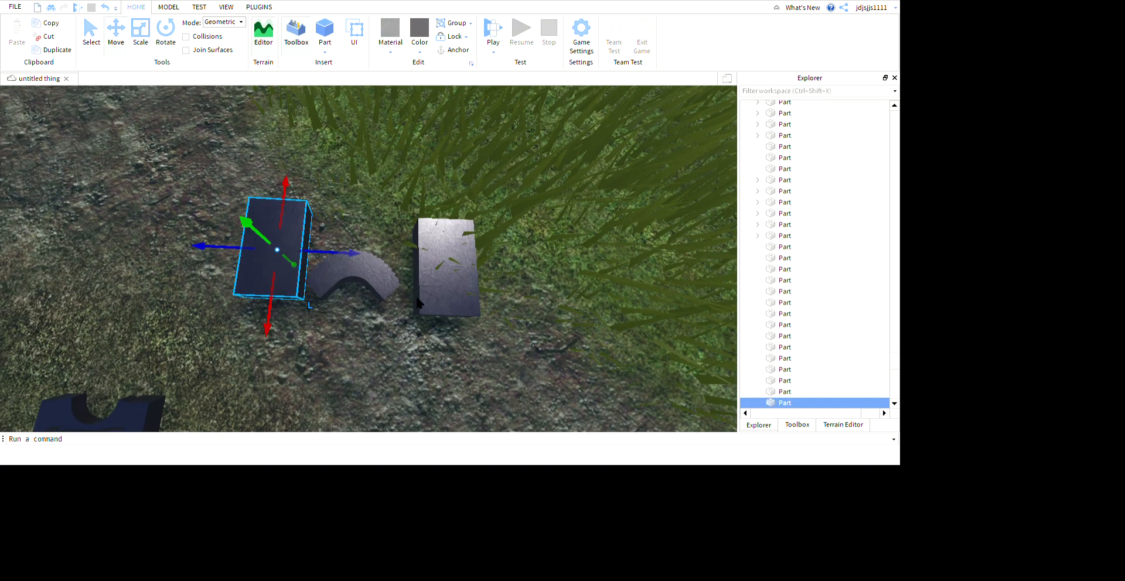
pyautogui.moveTo(443, 317); pyautogui.dragTo(481, 321)
pyautogui.click(591, 351)
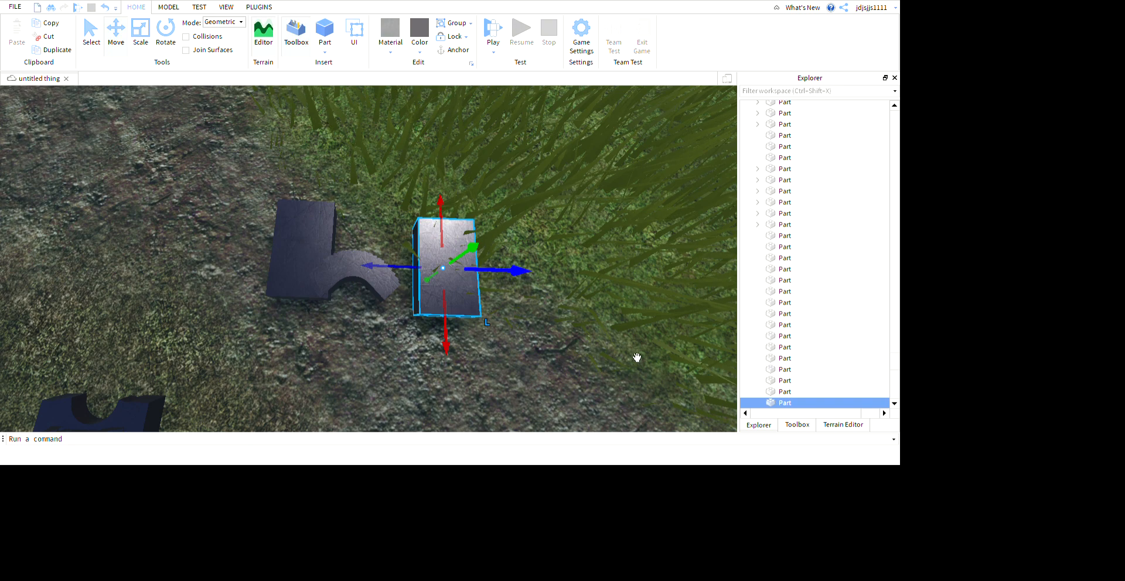
pyautogui.moveTo(636, 354); pyautogui.dragTo(577, 336)
pyautogui.moveTo(523, 414); pyautogui.dragTo(526, 401)
pyautogui.click(546, 419)
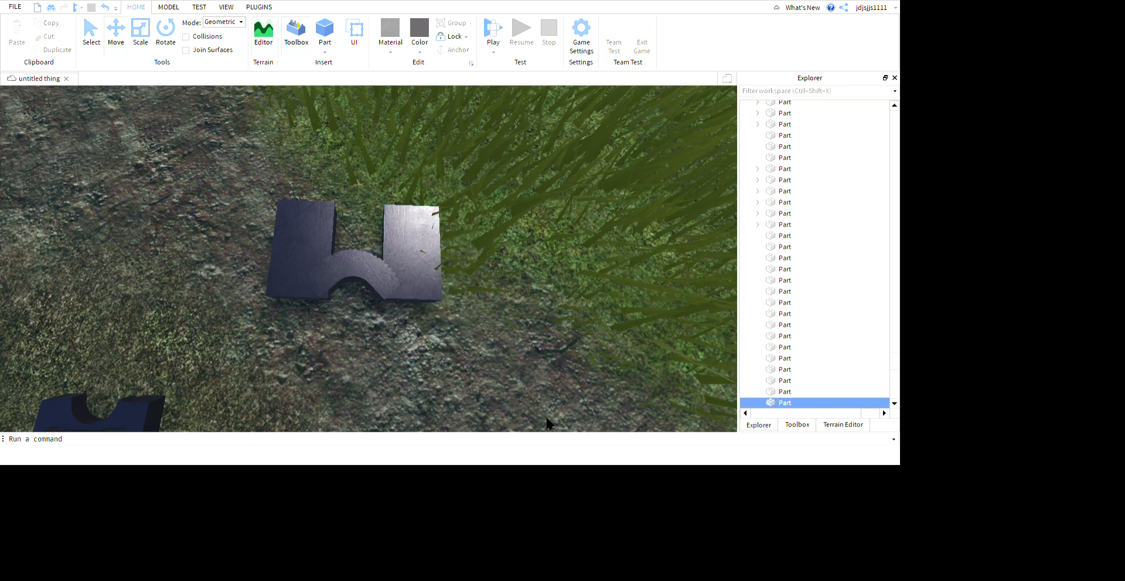
# Step: Duplicate the arch model, move the copy to the opposite side between the blocks and rotate it around
pyautogui.moveTo(547, 419); pyautogui.dragTo(559, 433, button='right')
pyautogui.scroll(2, 559, 433)
pyautogui.click(486, 378)
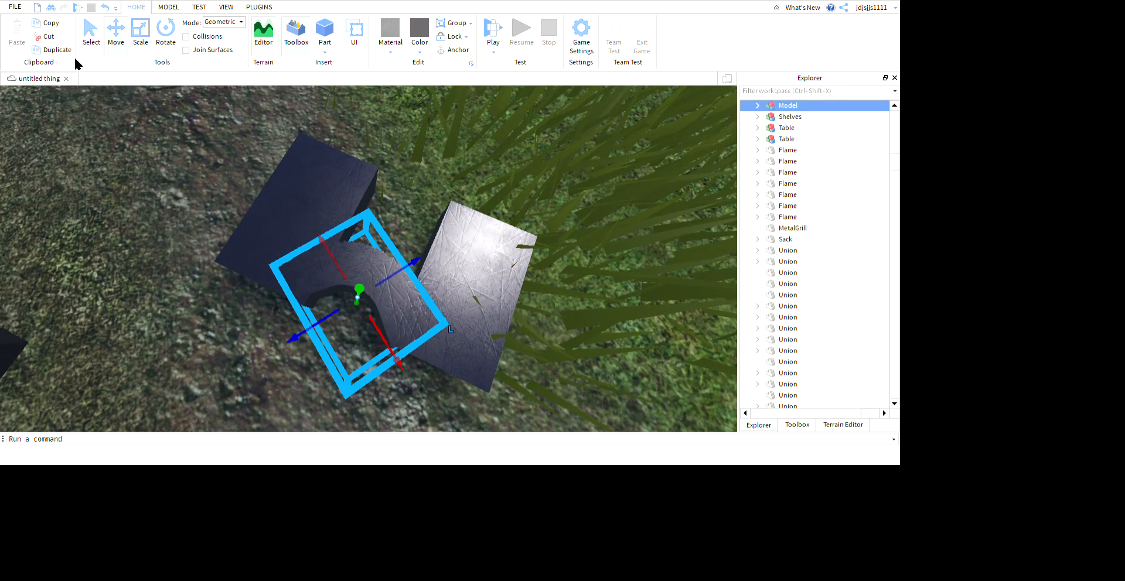
pyautogui.hotkey('ctrl', 'd')
pyautogui.moveTo(524, 329); pyautogui.dragTo(579, 286)
pyautogui.moveTo(511, 276); pyautogui.dragTo(571, 330)
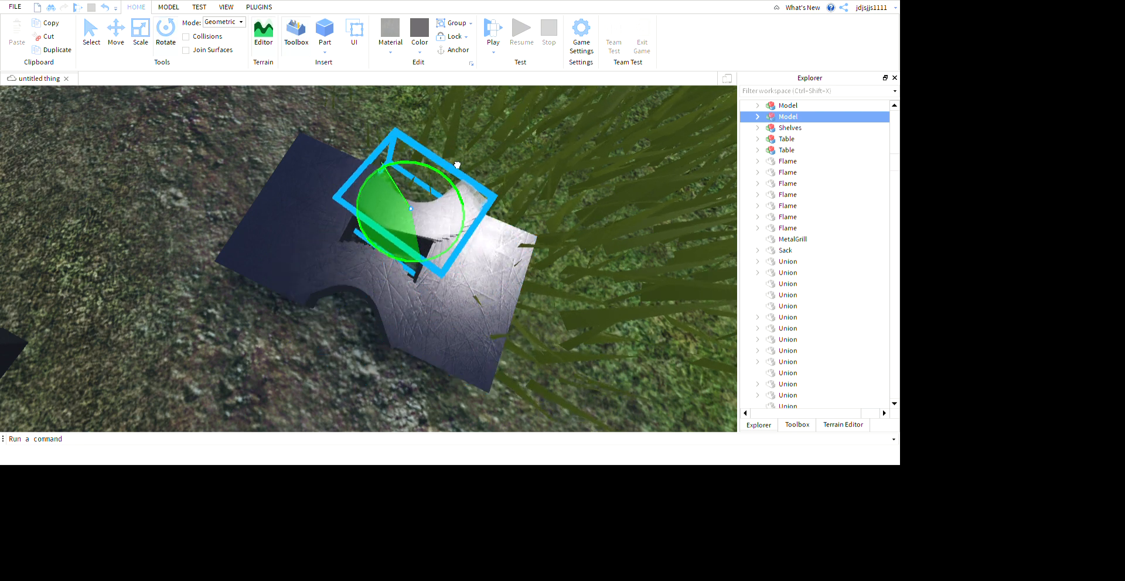
pyautogui.click(692, 186)
# Step: Adjust the duplicated arch's position and rotation so it sits between the two large blocks opposite the first arch
pyautogui.moveTo(692, 186); pyautogui.dragTo(711, 205, button='right')
pyautogui.scroll(4, 711, 206)
pyautogui.scroll(-4, 711, 205)
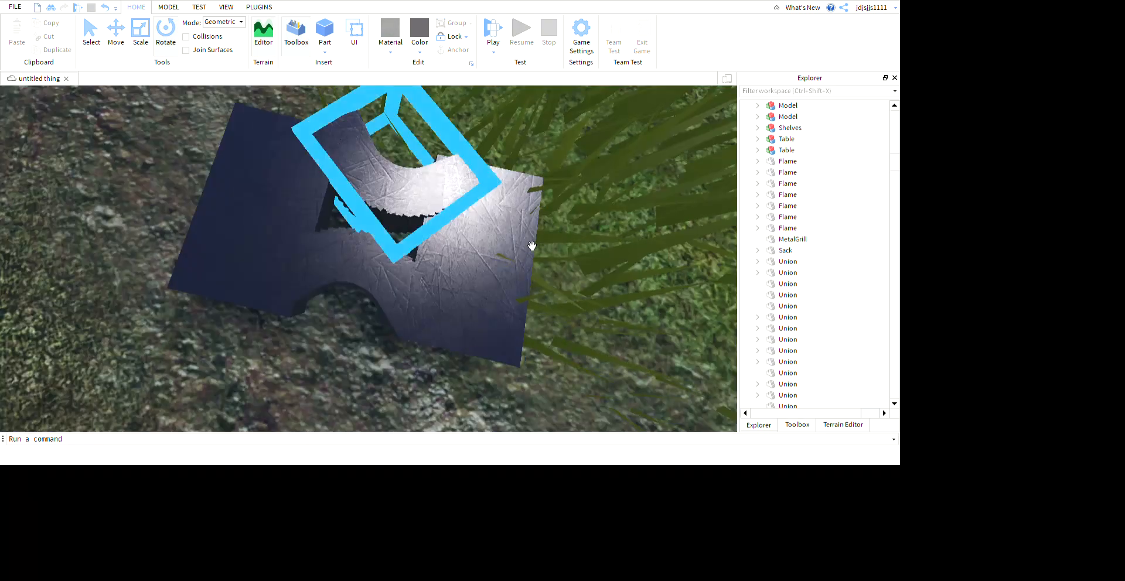
pyautogui.click(532, 245)
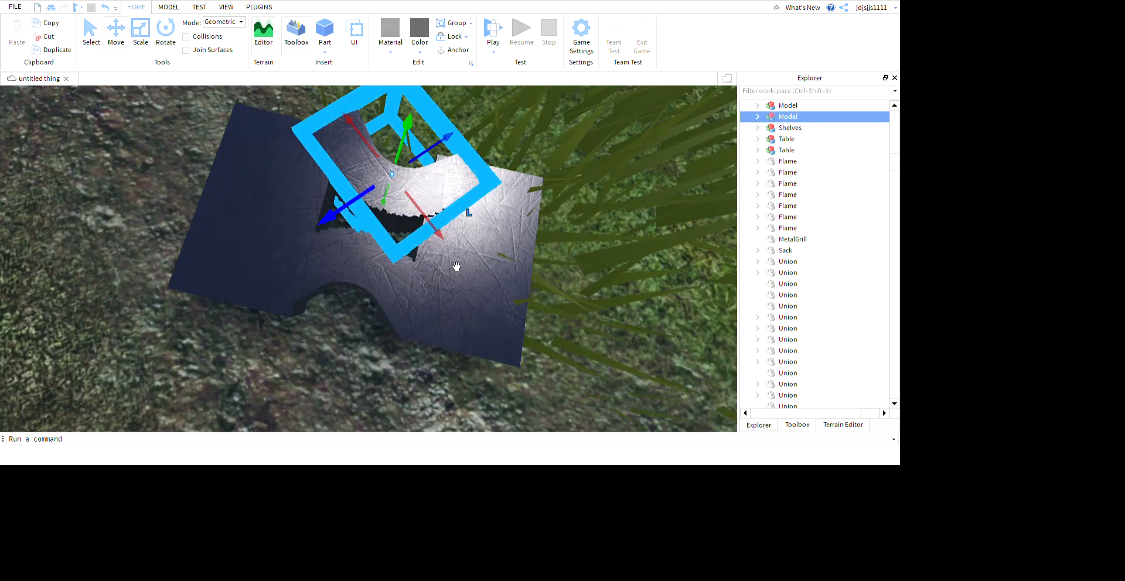
pyautogui.scroll(-3, 452, 270)
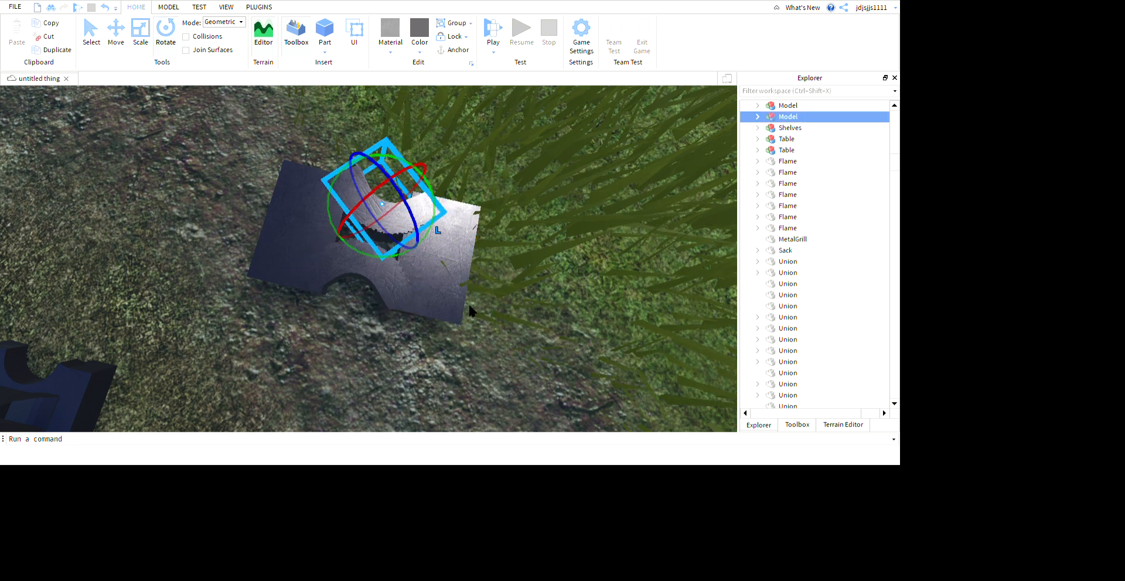
pyautogui.click(584, 212)
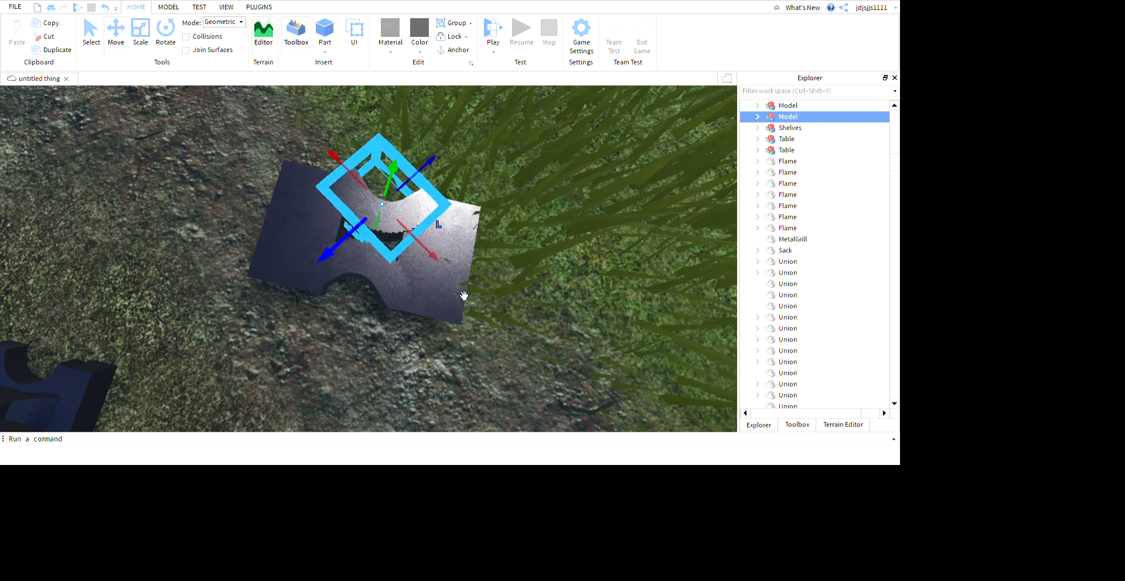
pyautogui.moveTo(459, 302); pyautogui.dragTo(434, 295)
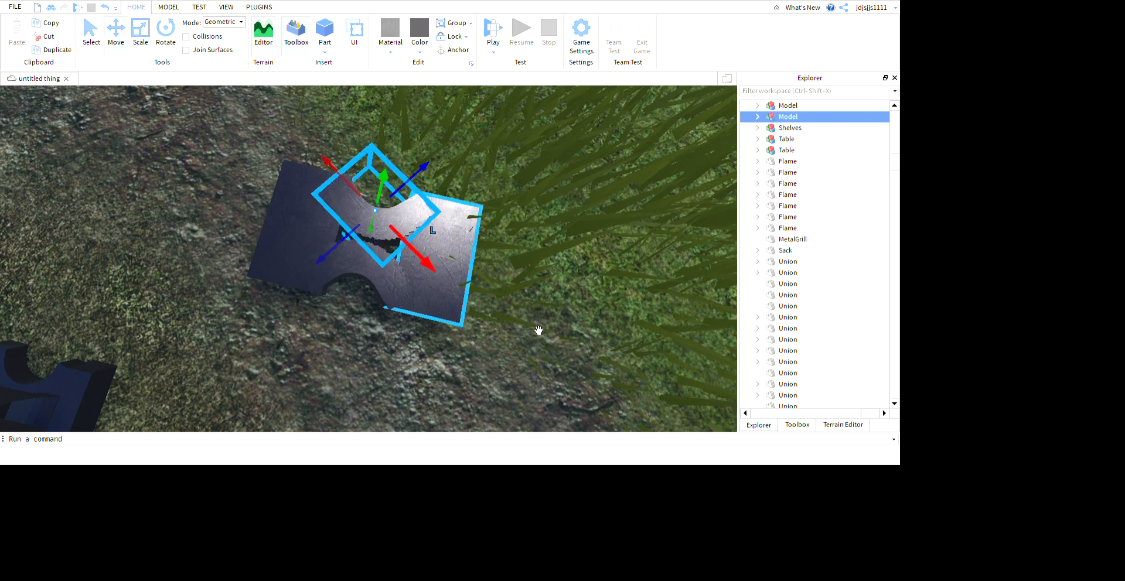
pyautogui.click(610, 235)
pyautogui.scroll(-4, 611, 236)
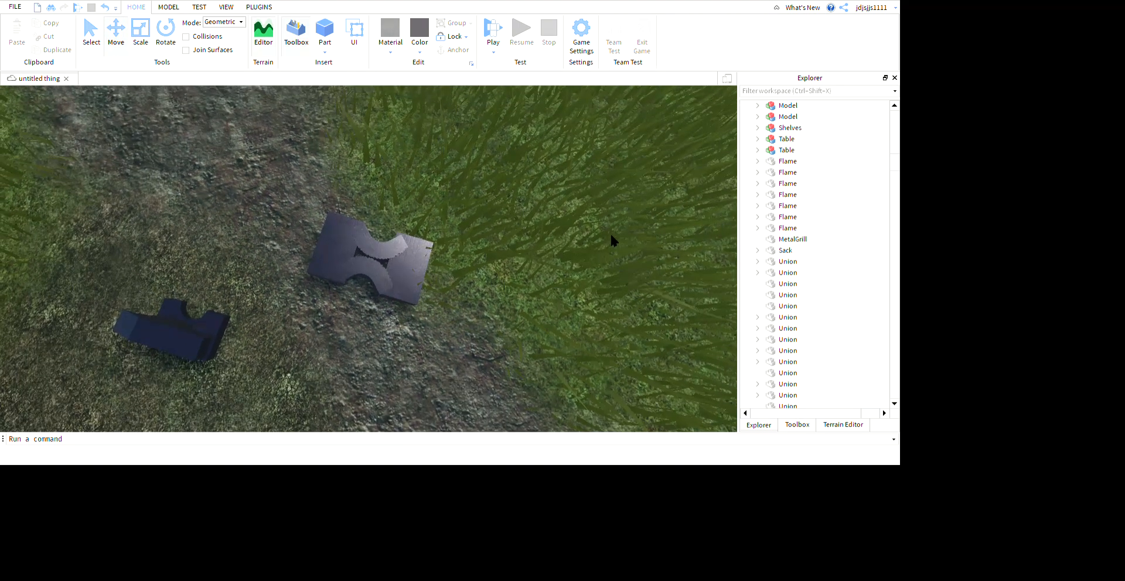
# Step: Examine the stone building's interior around the fireplace, then the arched base and the finished anvil outside
pyautogui.moveTo(610, 235); pyautogui.dragTo(629, 253, button='right')
pyautogui.press('w')
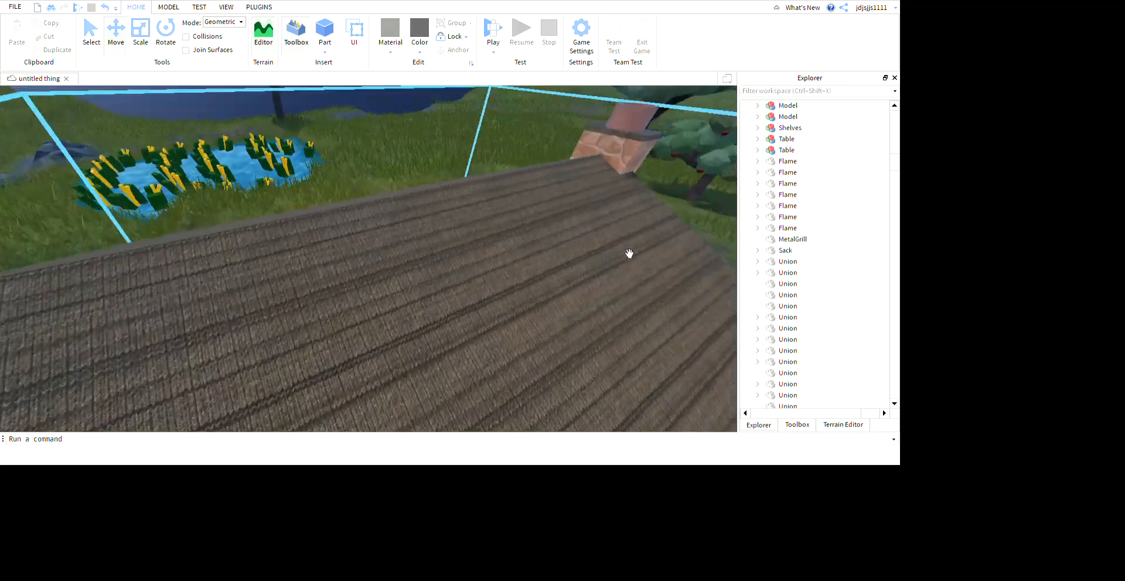
pyautogui.scroll(5, 631, 252)
pyautogui.moveTo(628, 288); pyautogui.dragTo(572, 294, button='right')
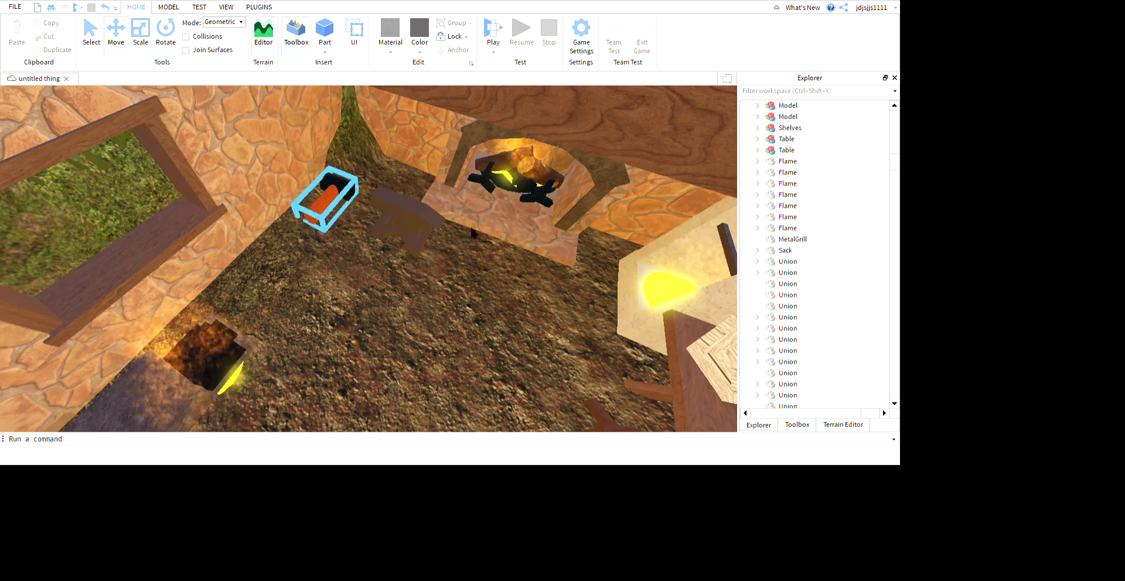
pyautogui.scroll(3, 474, 233)
pyautogui.moveTo(474, 233); pyautogui.dragTo(628, 321, button='right')
pyautogui.scroll(-4, 543, 301)
pyautogui.moveTo(543, 301); pyautogui.dragTo(713, 341, button='right')
pyautogui.scroll(-5, 423, 280)
pyautogui.scroll(4, 713, 339)
pyautogui.press('w')
pyautogui.press('s')
pyautogui.press('w')
pyautogui.press('s')
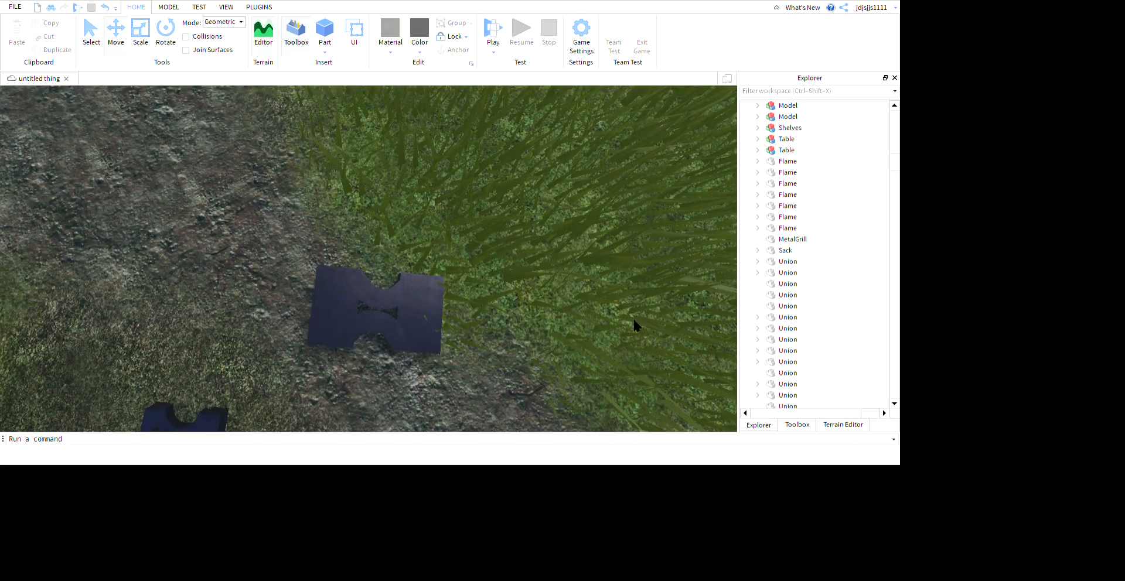
pyautogui.moveTo(649, 290); pyautogui.dragTo(635, 259, button='right')
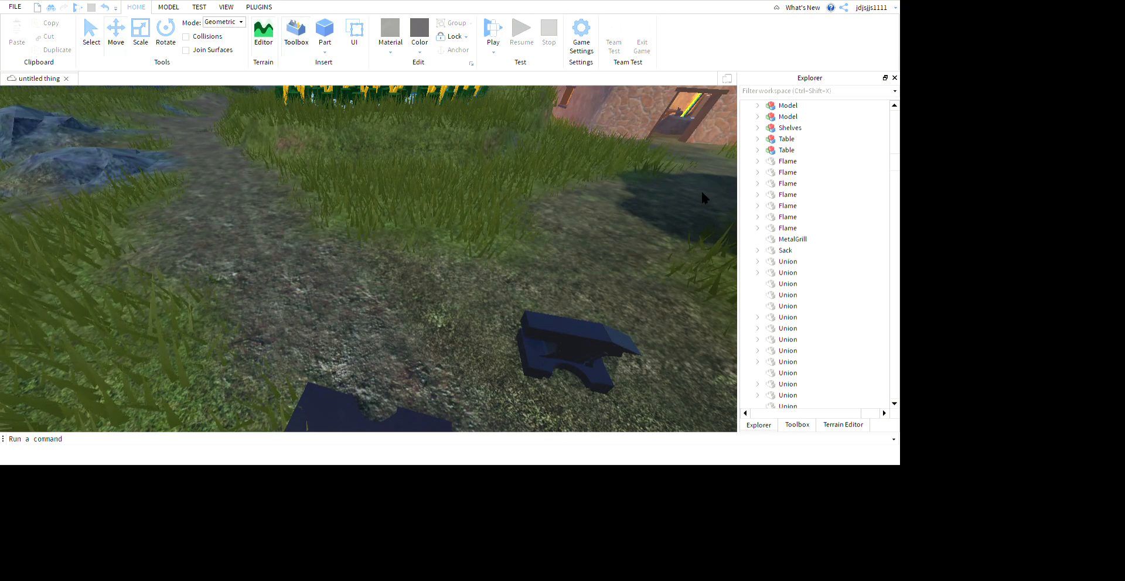
# Step: Fit a block part between the two arches to fill the gap in the middle of the base
pyautogui.moveTo(551, 367); pyautogui.dragTo(551, 368, button='right')
pyautogui.scroll(4, 570, 385)
pyautogui.click(551, 207)
pyautogui.scroll(-3, 551, 207)
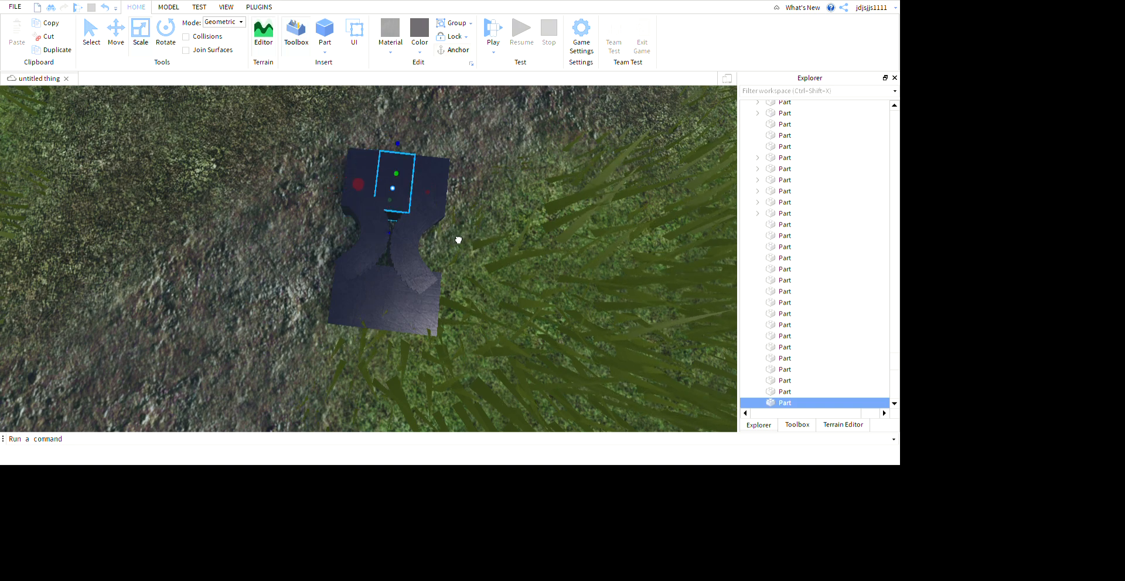
pyautogui.click(719, 336)
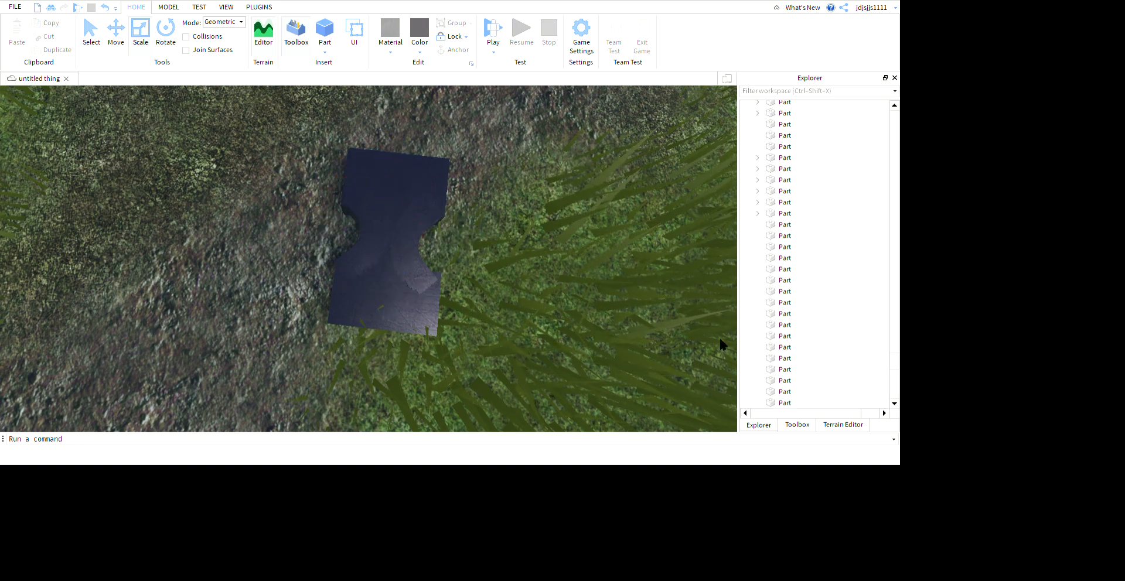
# Step: Select both arches and all blocks of the base and group them into one model
pyautogui.scroll(-2, 723, 336)
pyautogui.scroll(5, 723, 335)
pyautogui.moveTo(723, 335); pyautogui.dragTo(742, 354, button='right')
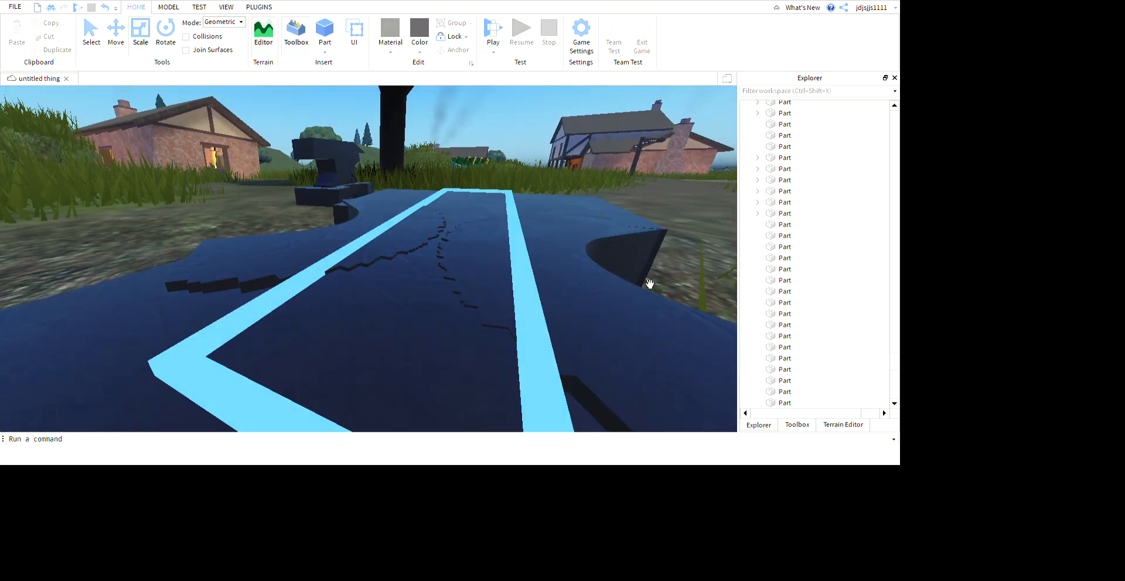
pyautogui.moveTo(618, 263); pyautogui.dragTo(601, 280, button='right')
pyautogui.scroll(-5, 600, 280)
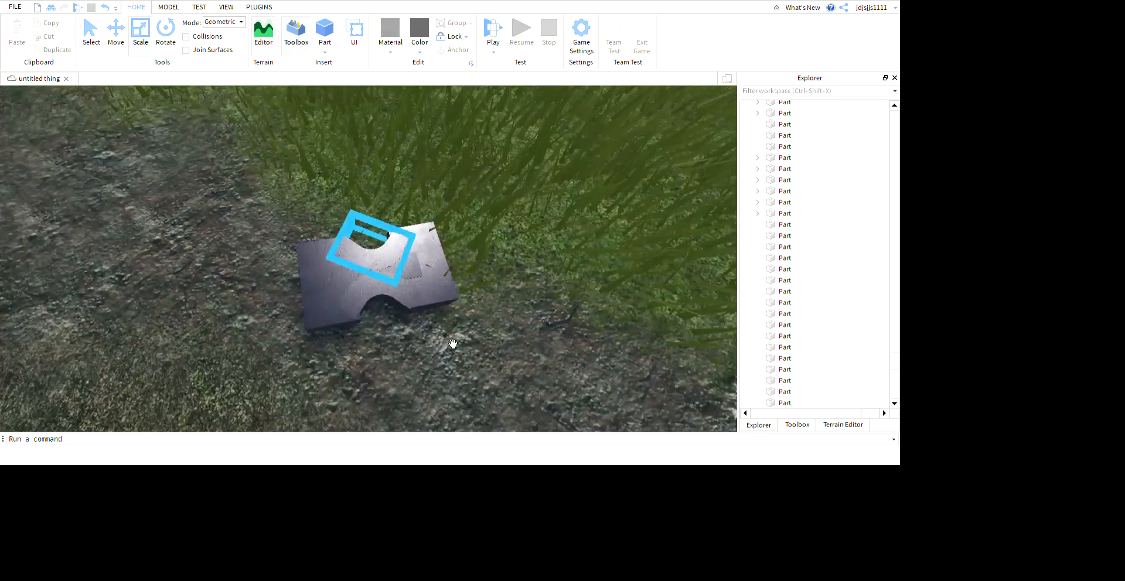
pyautogui.moveTo(233, 201); pyautogui.dragTo(624, 389)
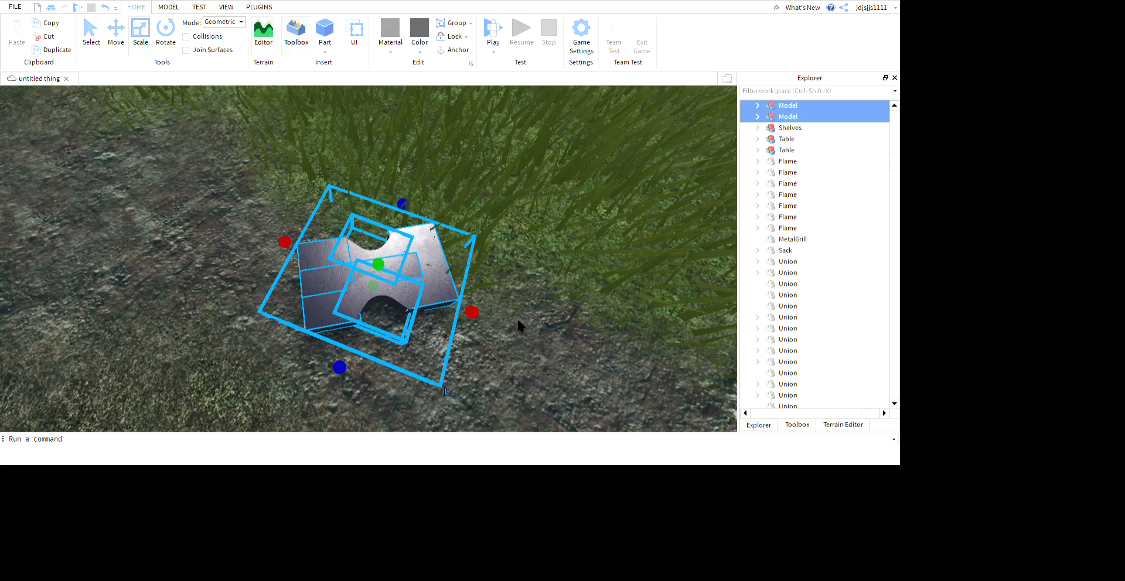
pyautogui.hotkey('ctrl', 'g')
pyautogui.click(455, 340)
pyautogui.scroll(-3, 455, 342)
pyautogui.click(394, 317)
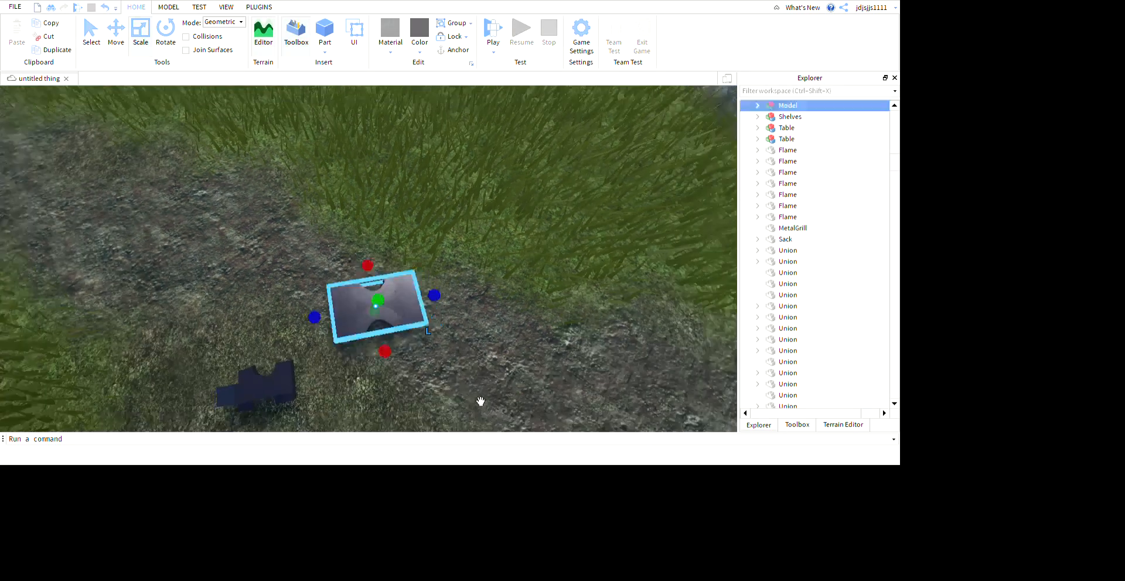
pyautogui.click(686, 391)
# Step: Place a separate metal block on top of the base and scale it down to a small upright piece
pyautogui.scroll(-3, 687, 392)
pyautogui.scroll(5, 687, 391)
pyautogui.scroll(3, 686, 392)
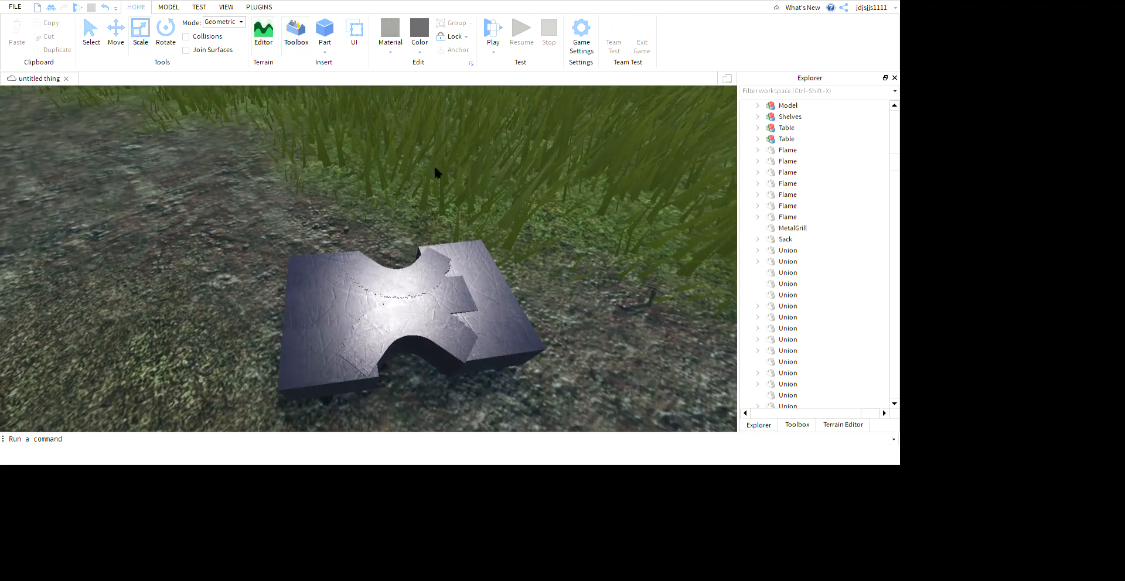
pyautogui.click(400, 33)
pyautogui.moveTo(491, 307); pyautogui.dragTo(460, 391)
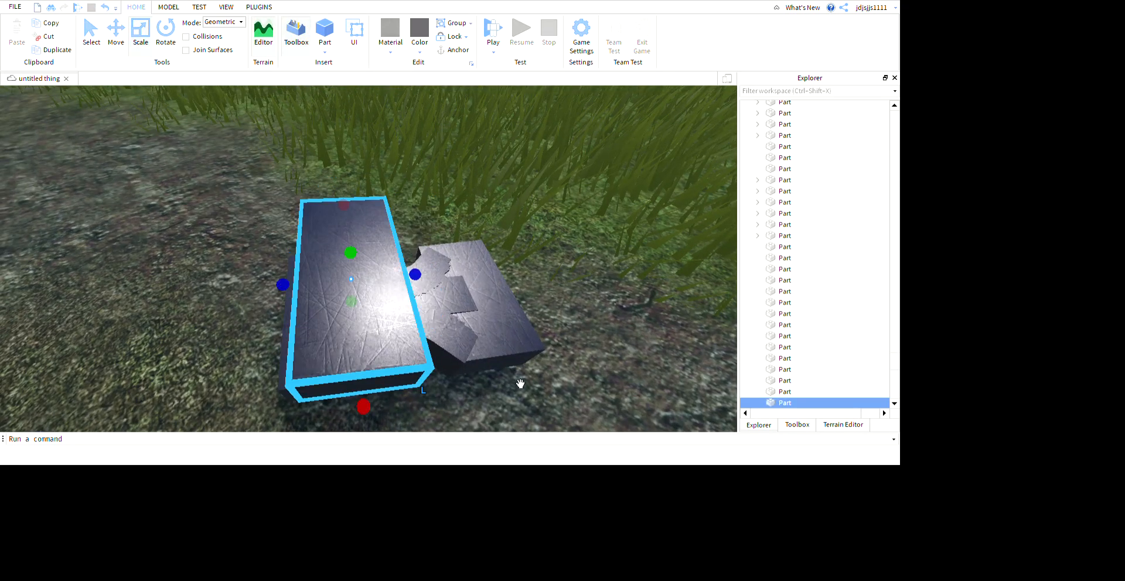
pyautogui.moveTo(518, 350); pyautogui.dragTo(437, 357)
pyautogui.moveTo(392, 258); pyautogui.dragTo(440, 385)
pyautogui.moveTo(487, 389); pyautogui.dragTo(487, 388, button='right')
pyautogui.moveTo(370, 287); pyautogui.dragTo(395, 286)
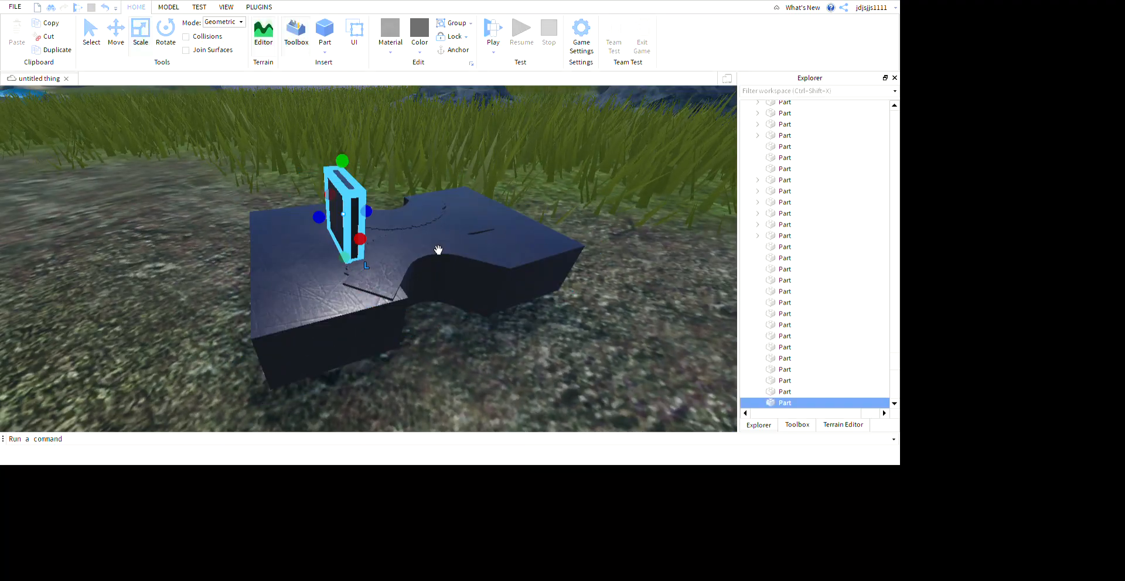
# Step: Lower the small upright block toward the base's top surface and prepare it for rotation
pyautogui.moveTo(439, 215); pyautogui.dragTo(437, 233)
pyautogui.press('s')
pyautogui.moveTo(448, 255); pyautogui.dragTo(447, 253, button='right')
pyautogui.press('w')
pyautogui.press('w')
pyautogui.click(117, 36)
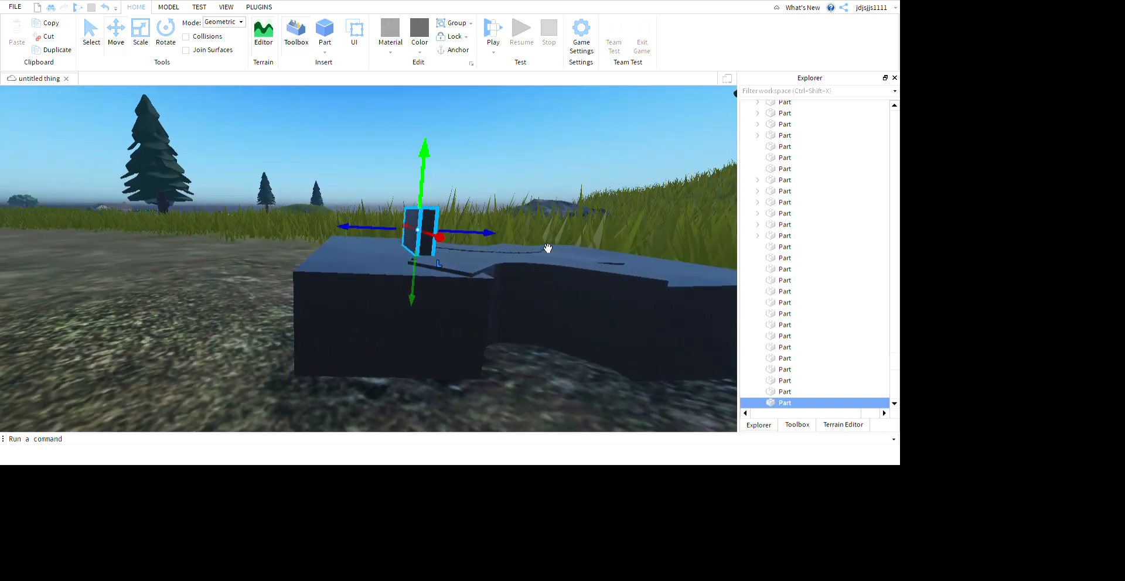
pyautogui.click(166, 29)
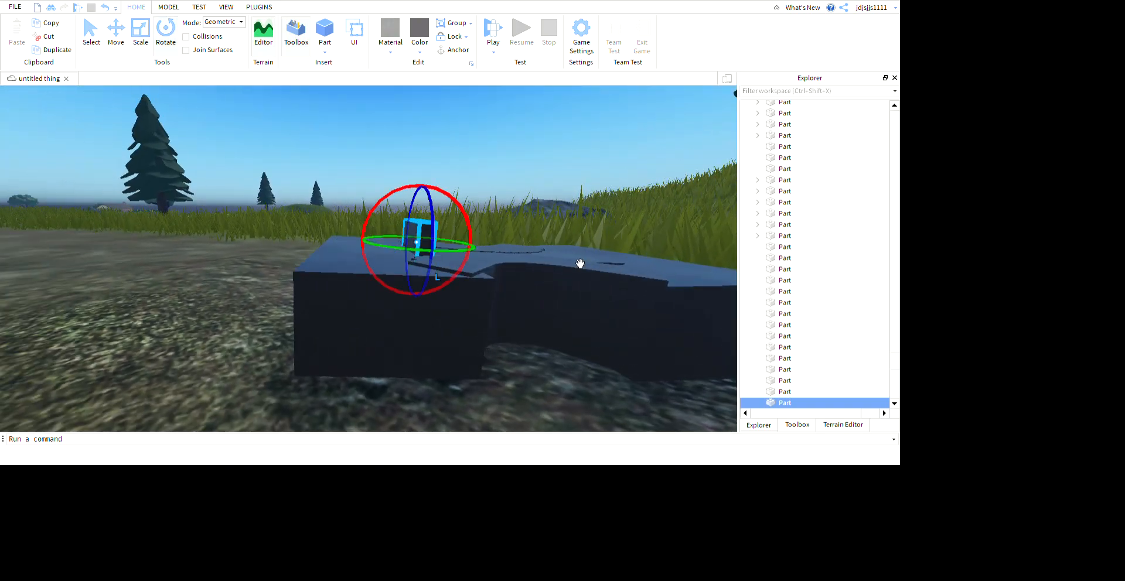
# Step: Shape a shortened, slightly tilted copy of the small upright part on top of the original
pyautogui.moveTo(592, 251); pyautogui.dragTo(599, 254, button='right')
pyautogui.press('w')
pyautogui.press('s')
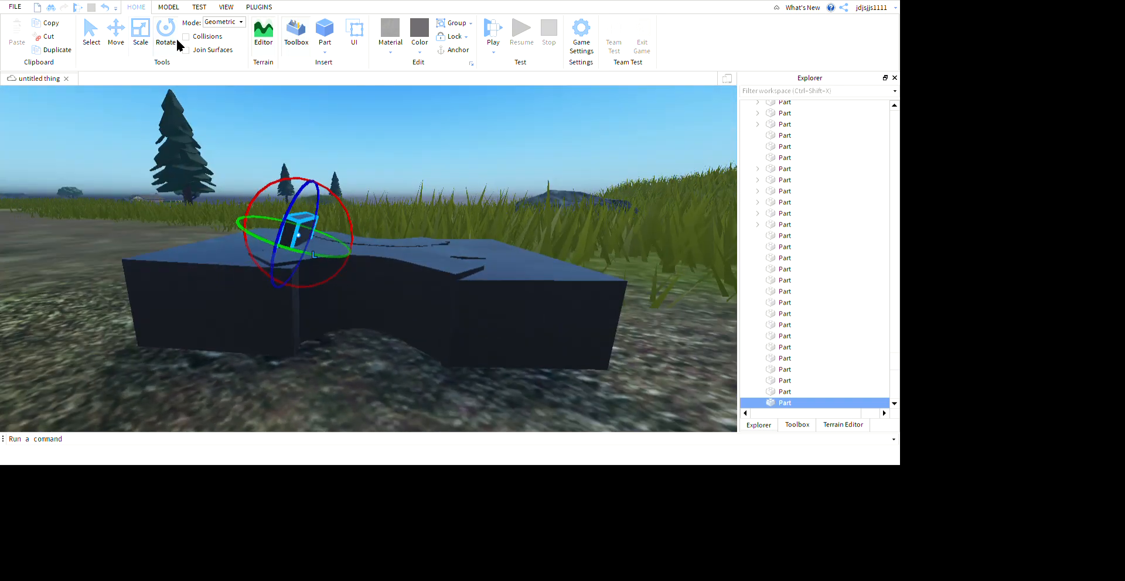
pyautogui.hotkey('ctrl', '3')
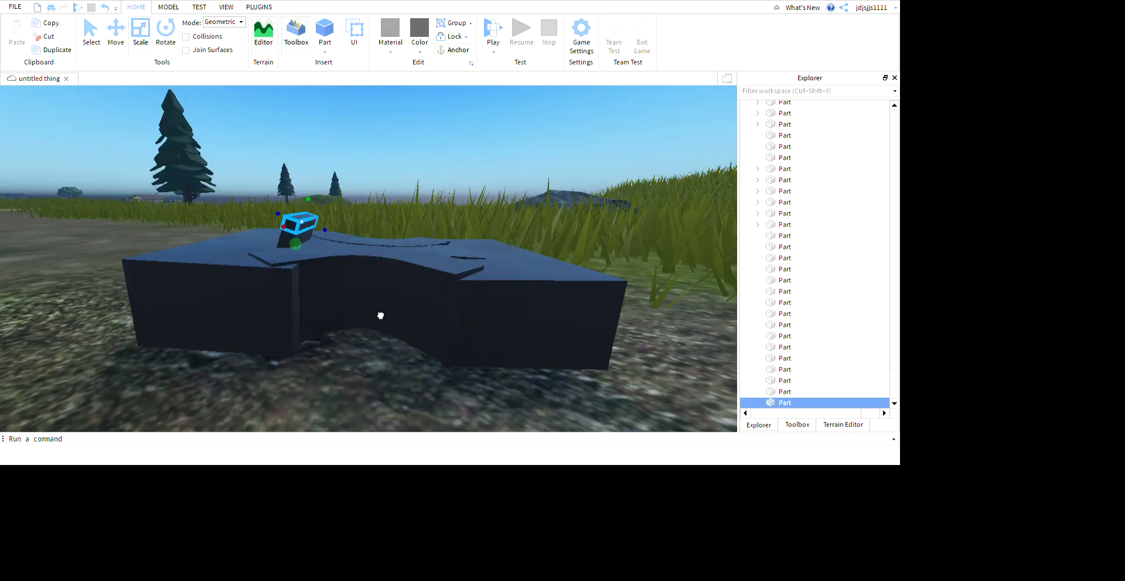
pyautogui.hotkey('ctrl', '4')
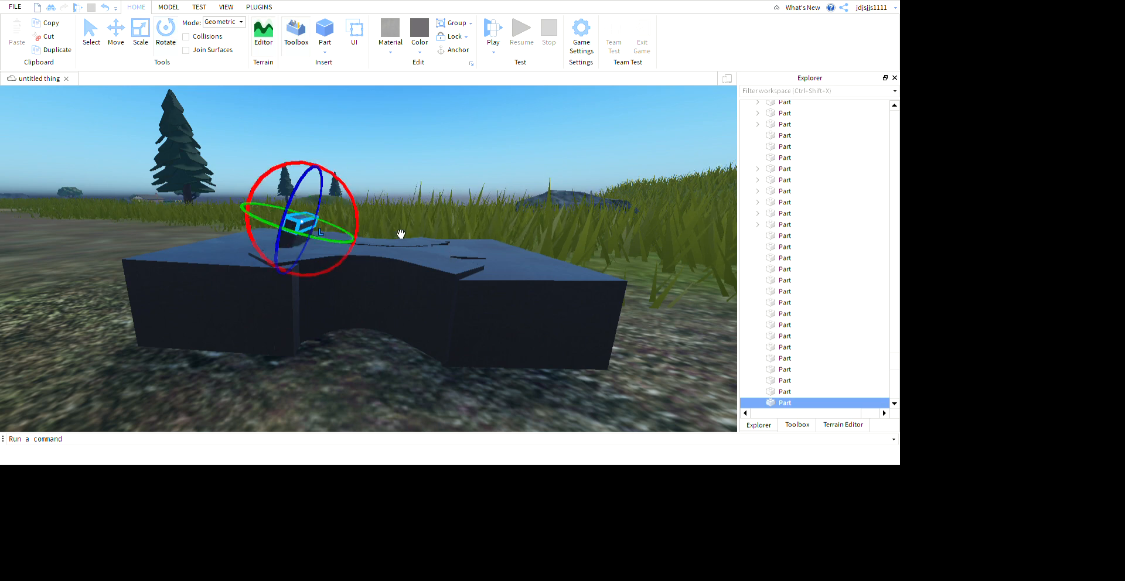
pyautogui.moveTo(430, 231); pyautogui.dragTo(430, 231)
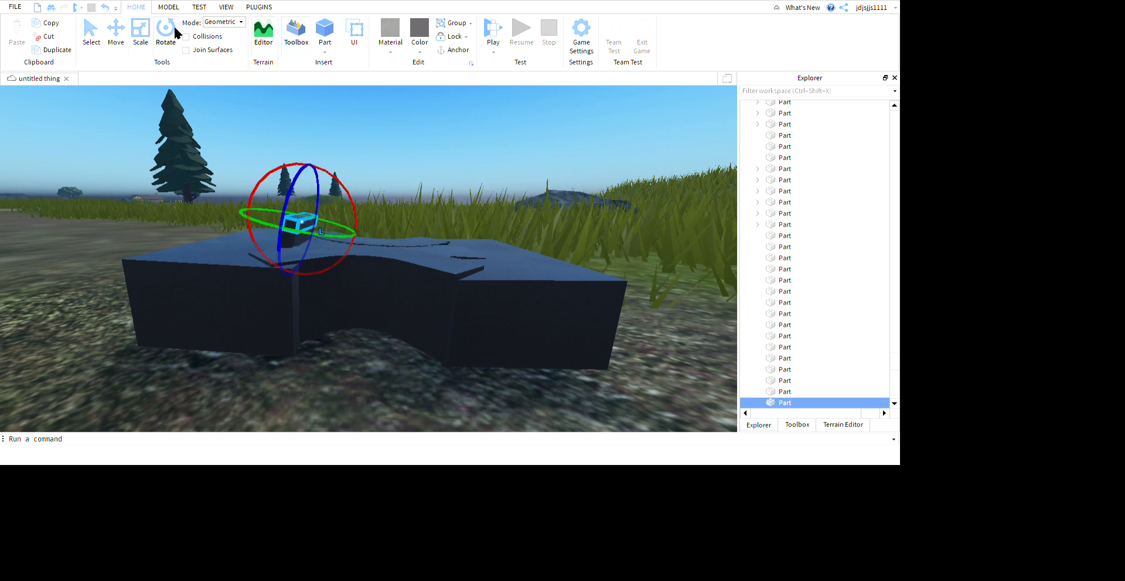
# Step: Lengthen the tilted piece upward and place a shorter, rotated copy at its upper end
pyautogui.hotkey('ctrl', '3')
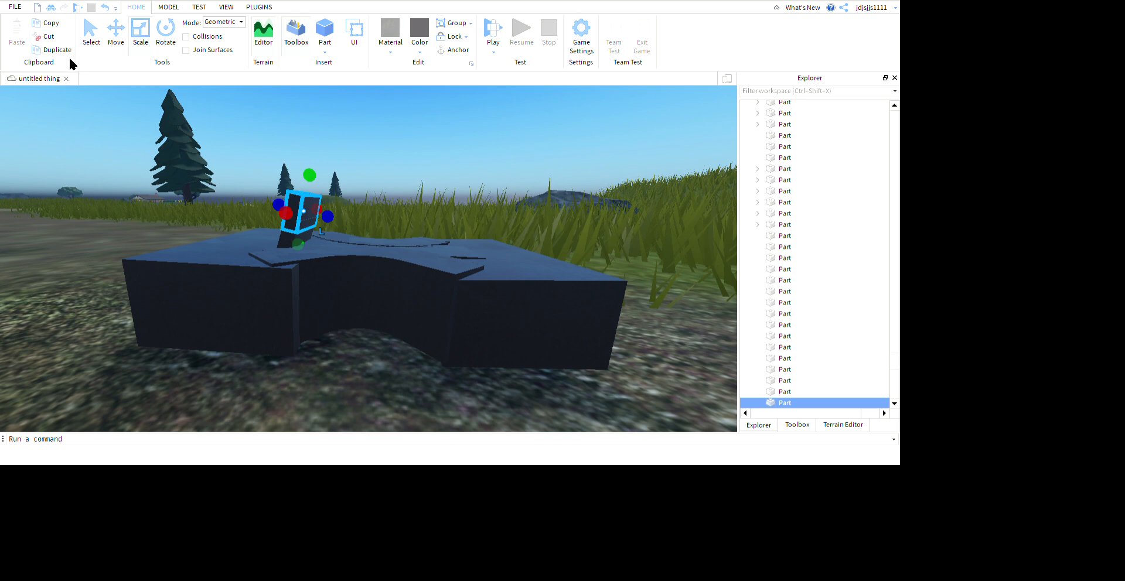
pyautogui.moveTo(383, 313); pyautogui.dragTo(387, 289)
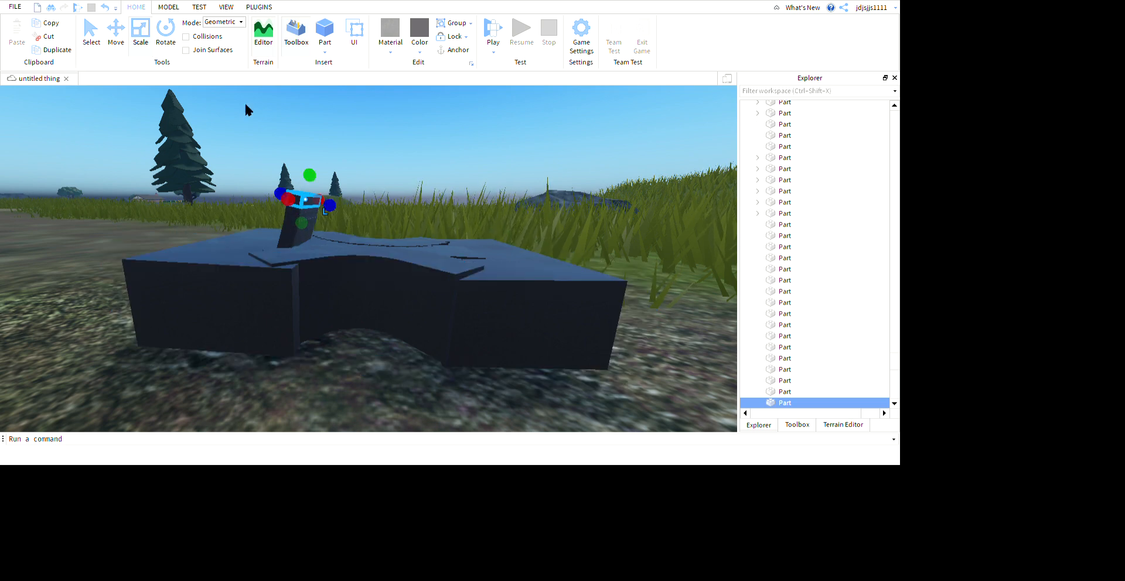
pyautogui.hotkey('ctrl', '4')
pyautogui.click(463, 227)
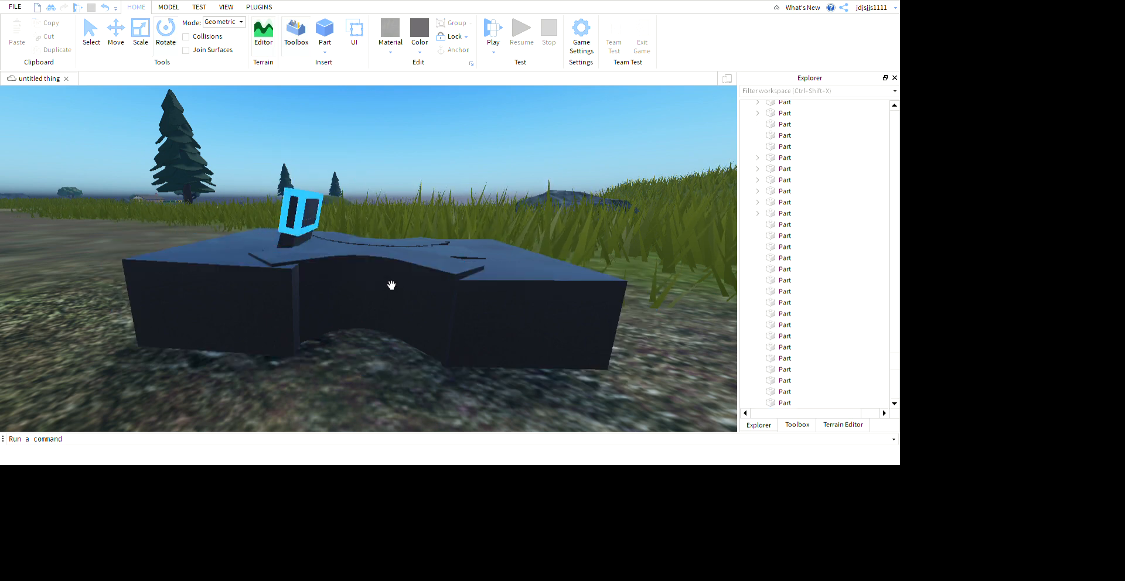
# Step: Move the middle piece of the curved stack sideways out of line, leaving the top piece selected
pyautogui.moveTo(414, 269); pyautogui.dragTo(399, 257, button='right')
pyautogui.scroll(4, 399, 257)
pyautogui.scroll(-3, 399, 258)
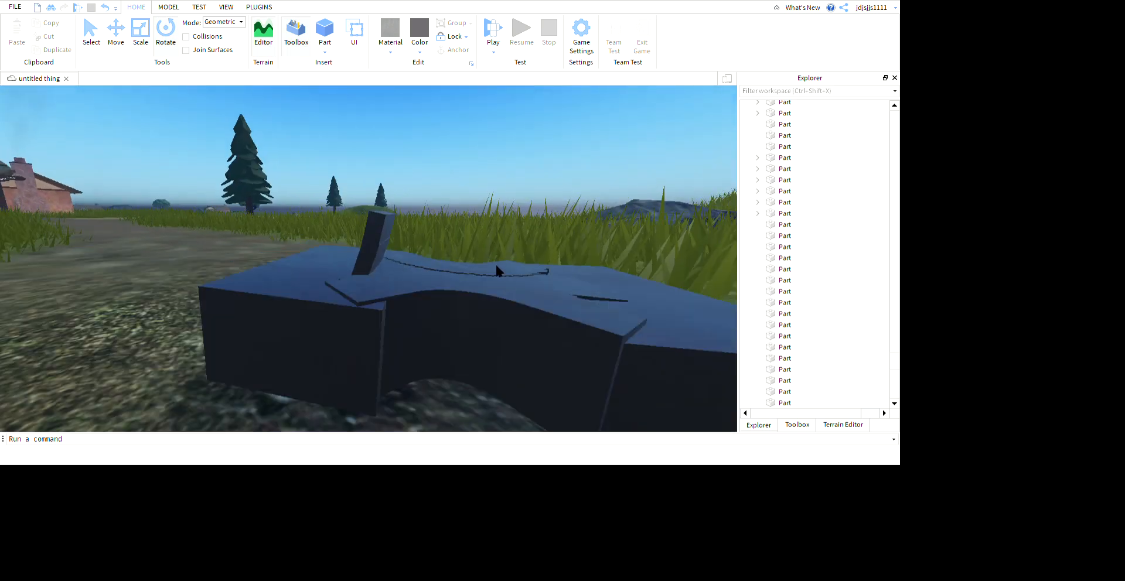
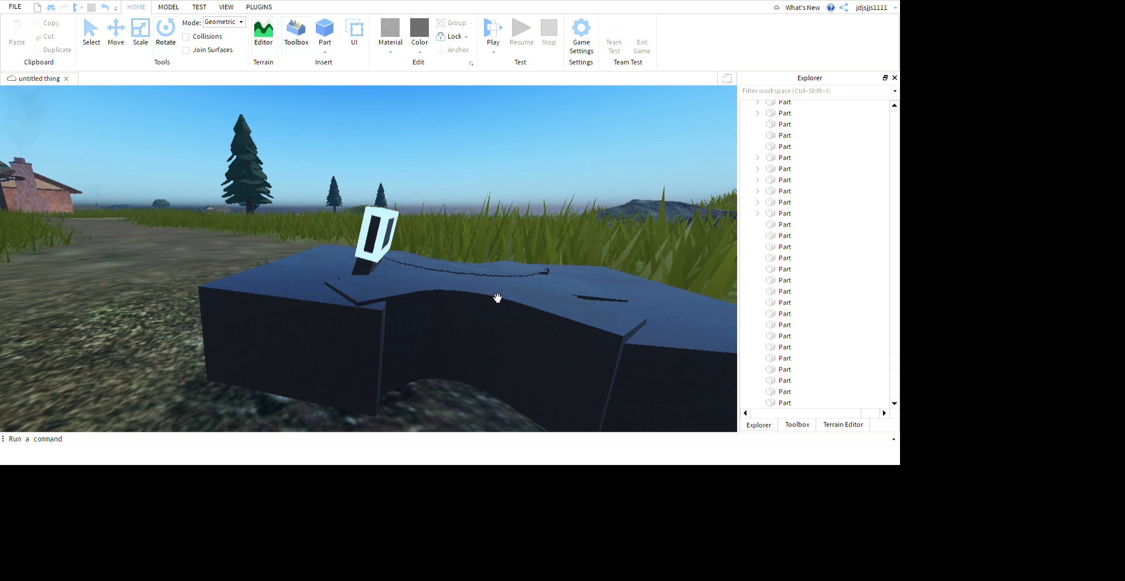
pyautogui.click(375, 234)
pyautogui.moveTo(375, 235); pyautogui.dragTo(581, 241, button='right')
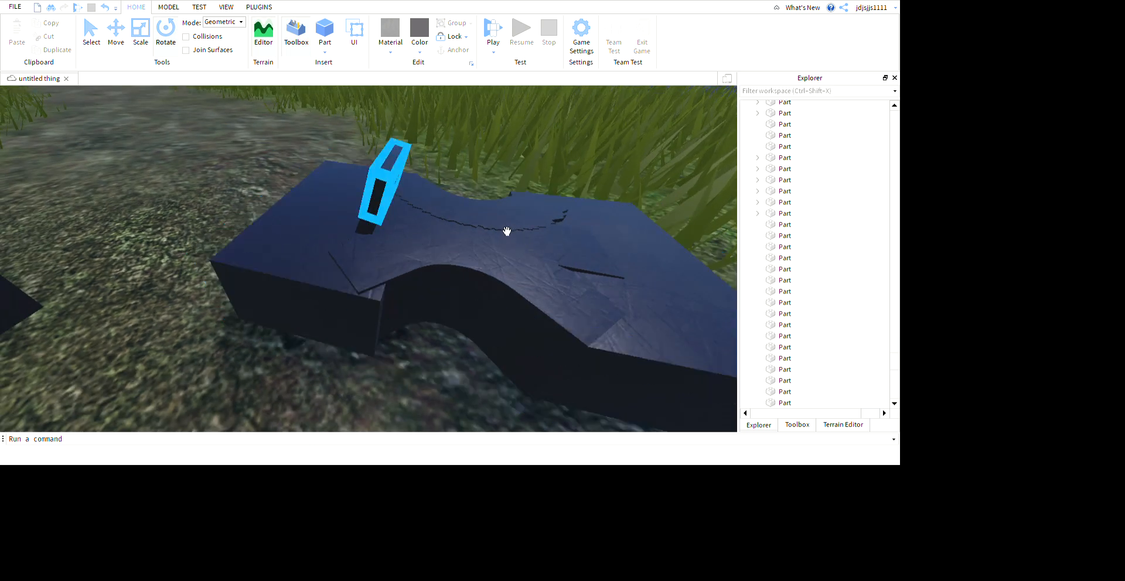
pyautogui.hotkey('ctrl', '2')
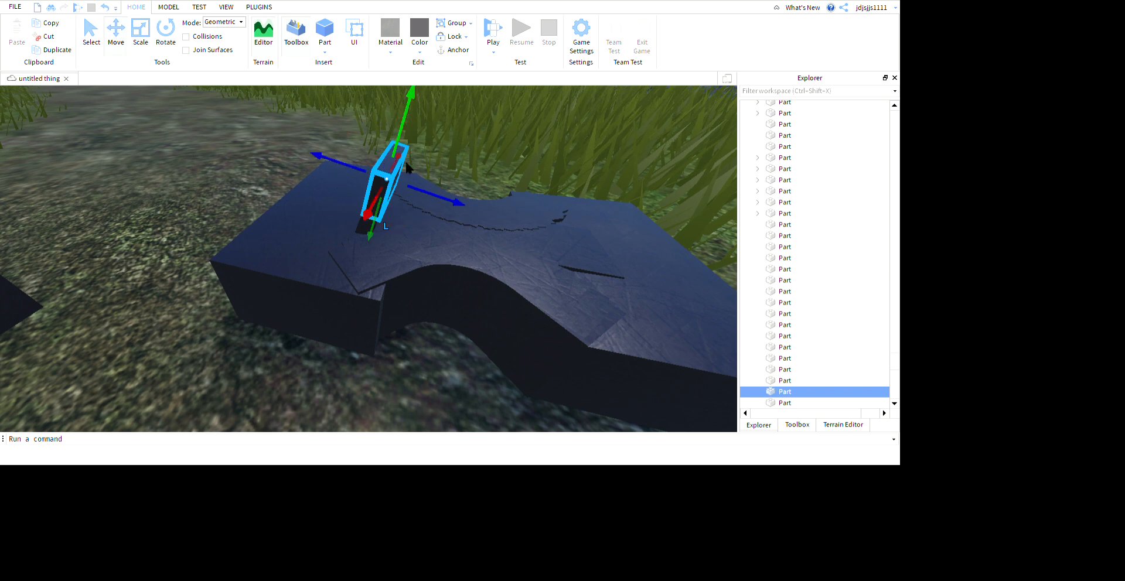
pyautogui.click(494, 210)
pyautogui.click(388, 176)
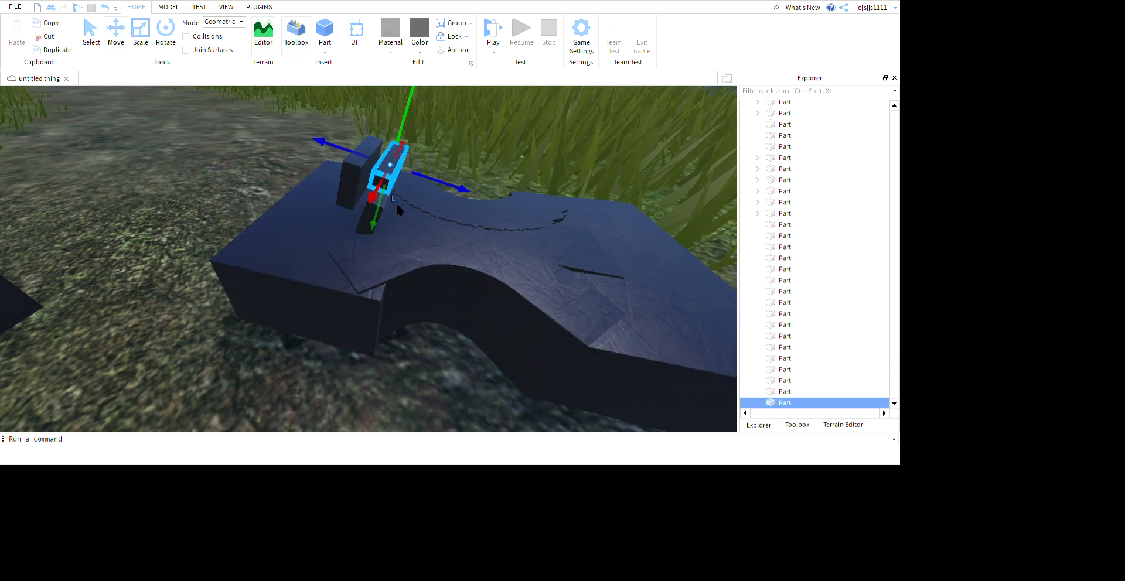
# Step: Rotate the top piece slightly and move the base model back, away from the stacked pieces
pyautogui.moveTo(520, 249); pyautogui.dragTo(539, 210, button='right')
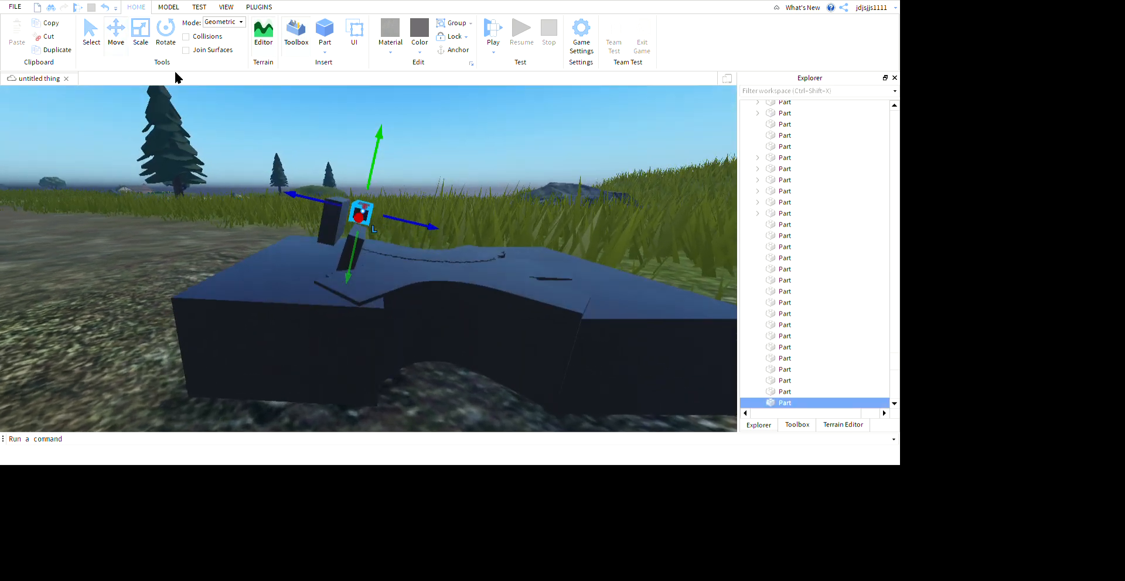
pyautogui.hotkey('ctrl', '4')
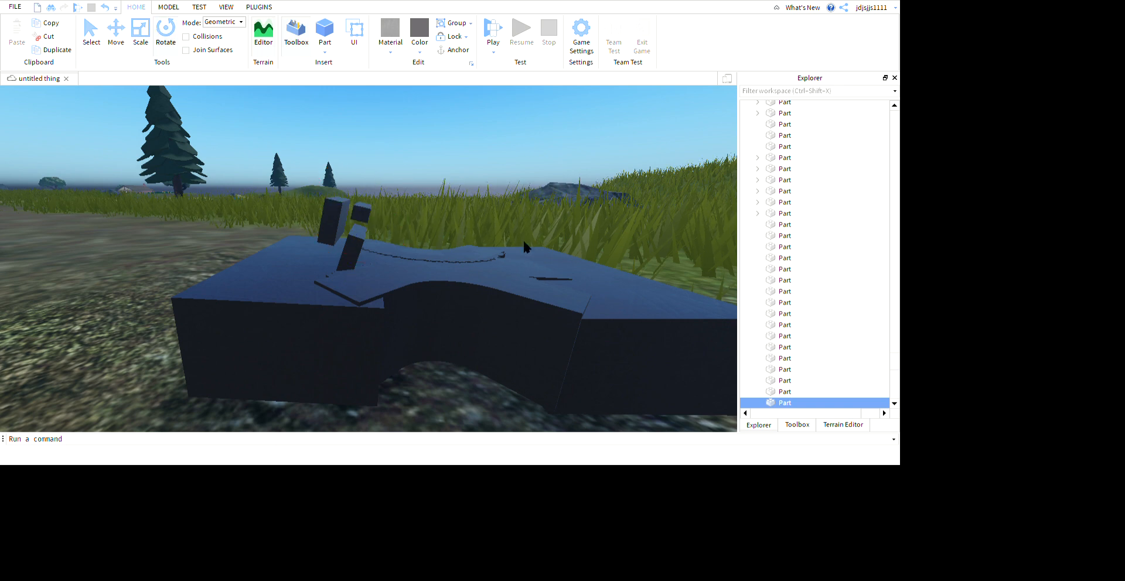
pyautogui.moveTo(516, 236); pyautogui.dragTo(472, 230)
pyautogui.hotkey('ctrl', '3')
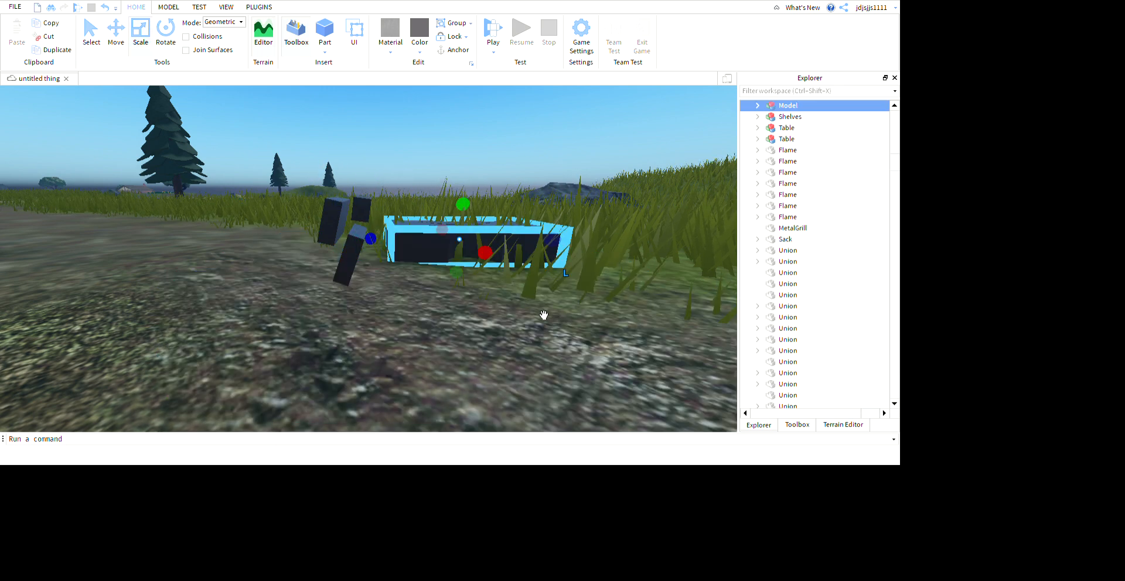
# Step: Move the displaced middle piece back into line between the lower and top pieces
pyautogui.click(336, 217)
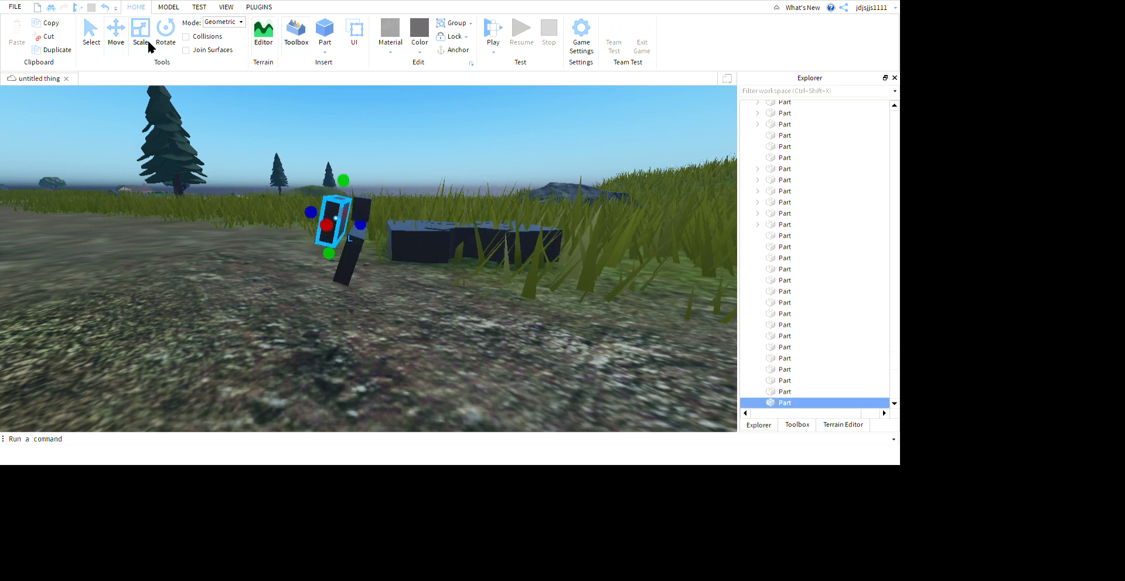
pyautogui.click(119, 34)
pyautogui.moveTo(400, 236); pyautogui.dragTo(405, 237)
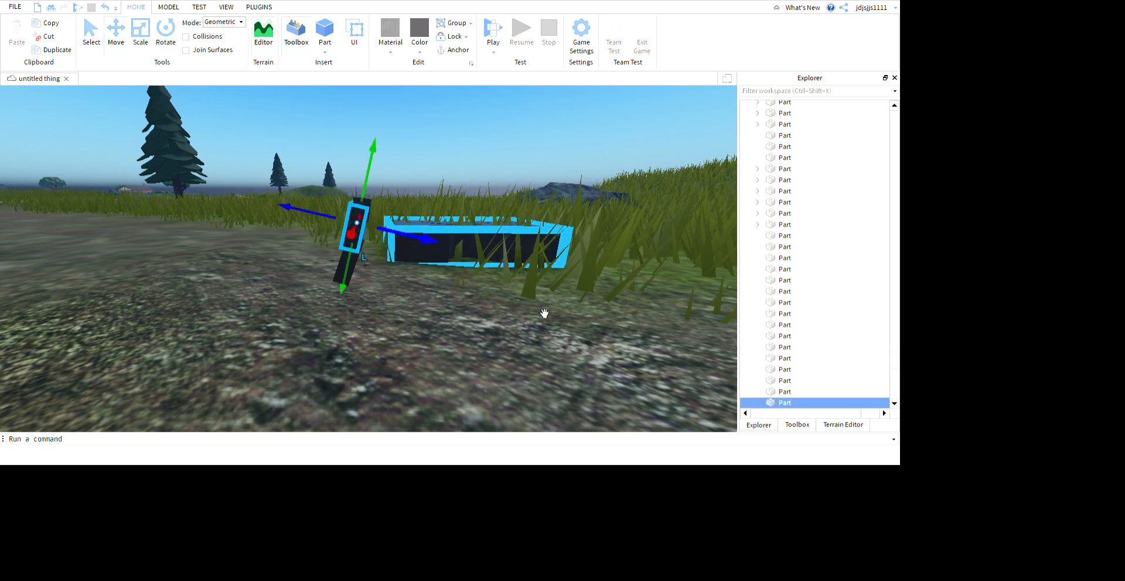
pyautogui.click(527, 302)
# Step: Move the base model back beneath the stacked pieces and fine-tune its position along the red axis
pyautogui.moveTo(545, 326); pyautogui.dragTo(570, 404, button='right')
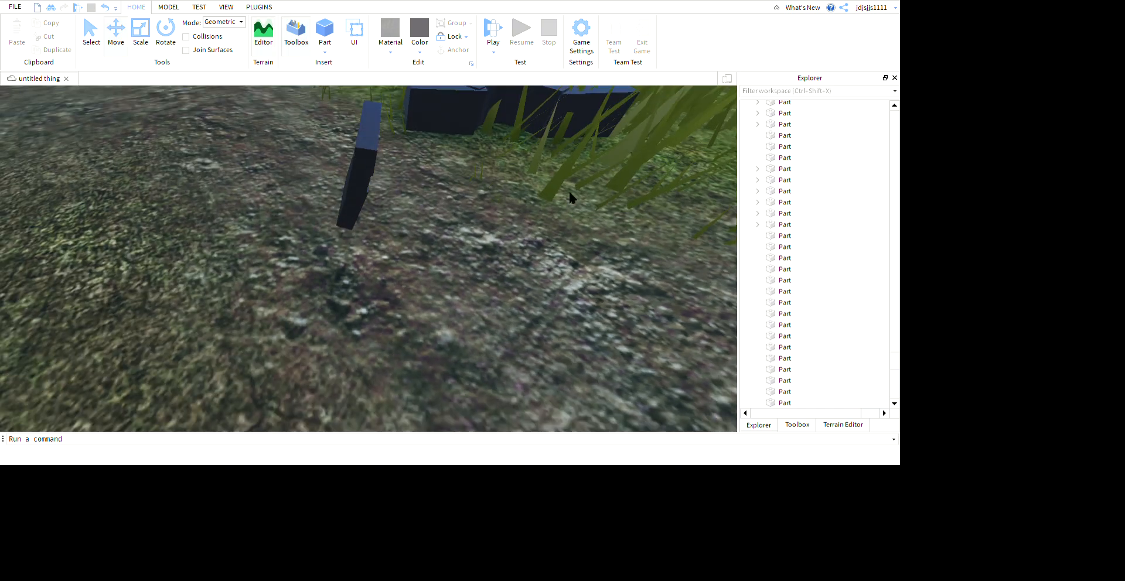
pyautogui.click(574, 120)
pyautogui.scroll(-2, 603, 174)
pyautogui.moveTo(635, 234); pyautogui.dragTo(586, 304)
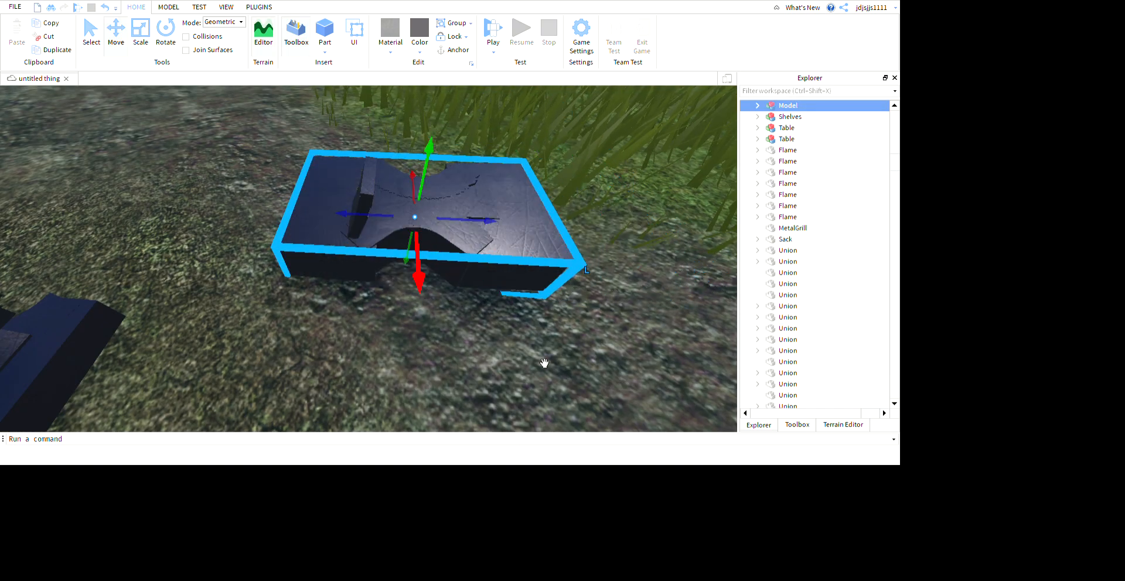
pyautogui.moveTo(531, 346); pyautogui.dragTo(529, 363)
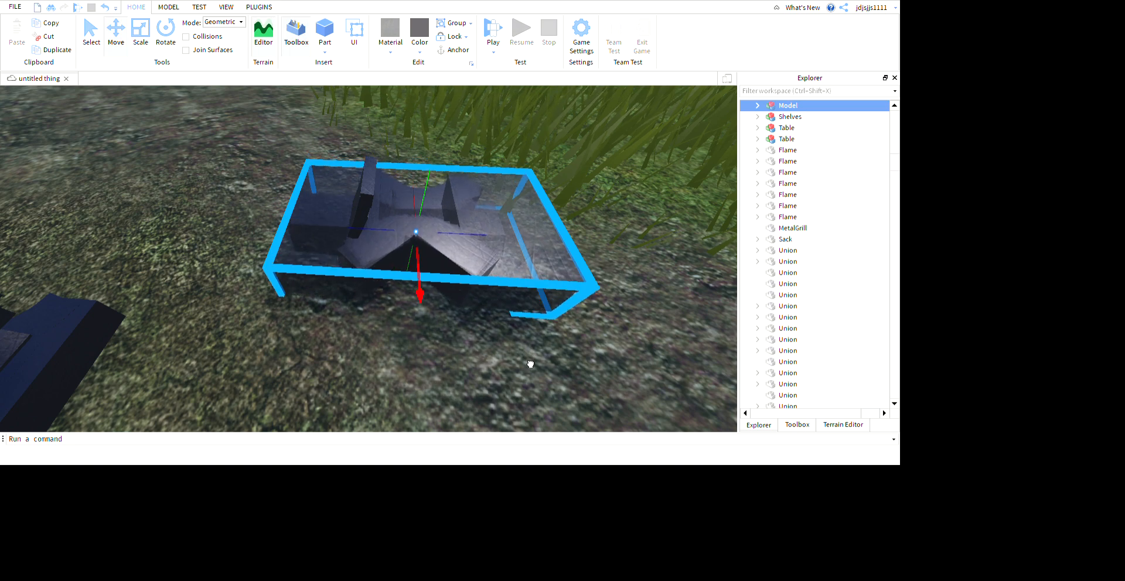
pyautogui.click(540, 378)
pyautogui.moveTo(572, 393); pyautogui.dragTo(572, 394, button='right')
pyautogui.press('s')
pyautogui.click(501, 405)
pyautogui.moveTo(557, 358); pyautogui.dragTo(545, 354)
pyautogui.click(635, 358)
# Step: Select the middle piece of the stack and adjust its width with the Scale tool
pyautogui.press('w')
pyautogui.moveTo(636, 359)
pyautogui.mouseDown(button='right')
pyautogui.moveTo(652, 381)
pyautogui.moveTo(634, 365)
pyautogui.mouseUp(button='right')
pyautogui.press('w')
pyautogui.press('s')
pyautogui.press('w')
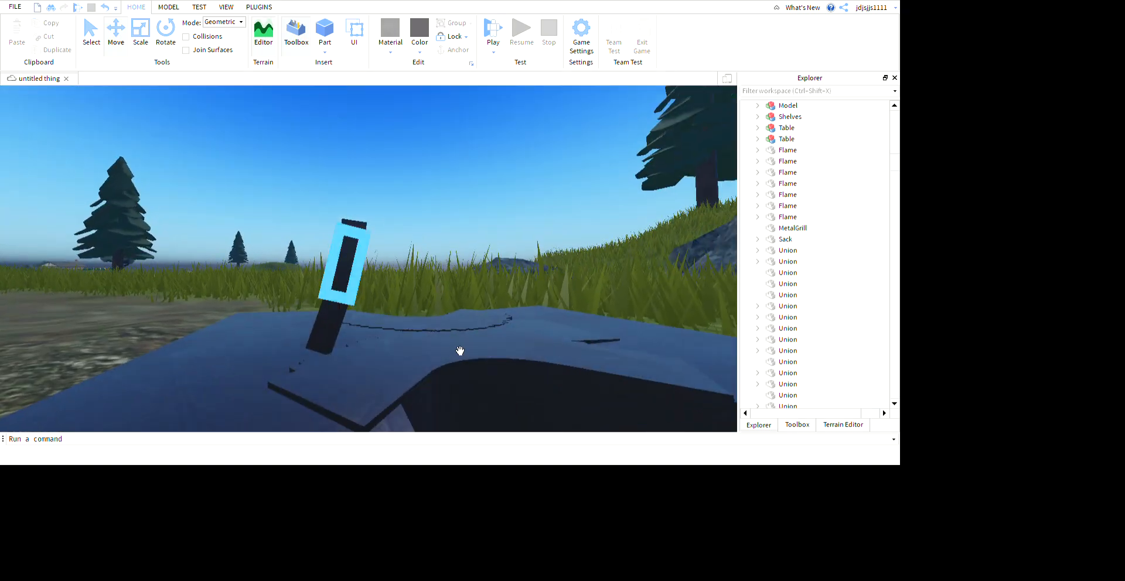
pyautogui.click(460, 351)
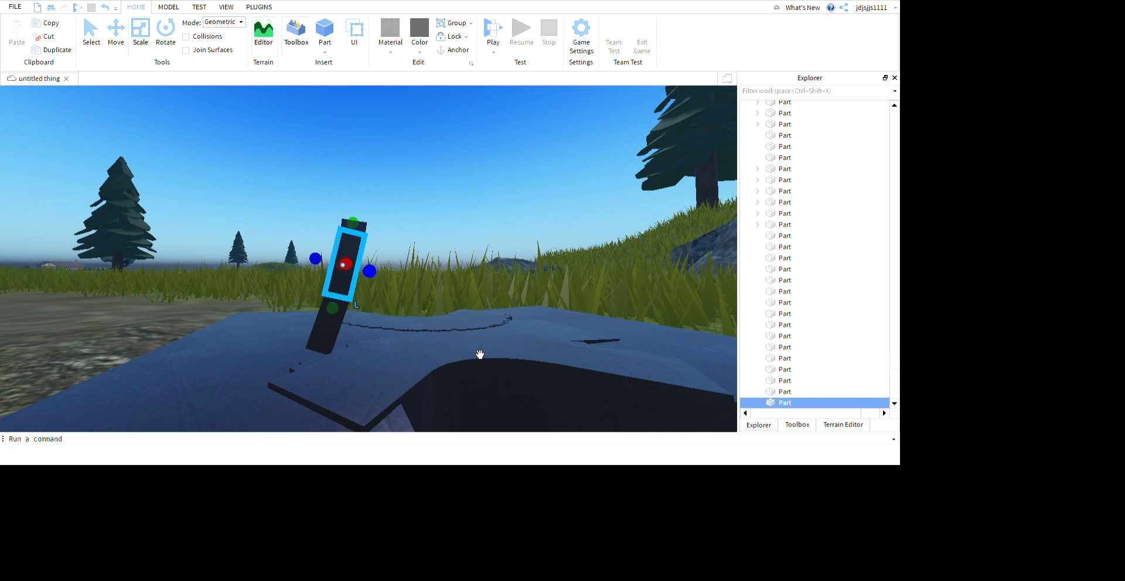
pyautogui.click(509, 353)
pyautogui.moveTo(511, 352); pyautogui.dragTo(511, 350, button='right')
# Step: Stretch a copy of the top piece upward and rotate it slightly more upright
pyautogui.press('d')
pyautogui.click(470, 305)
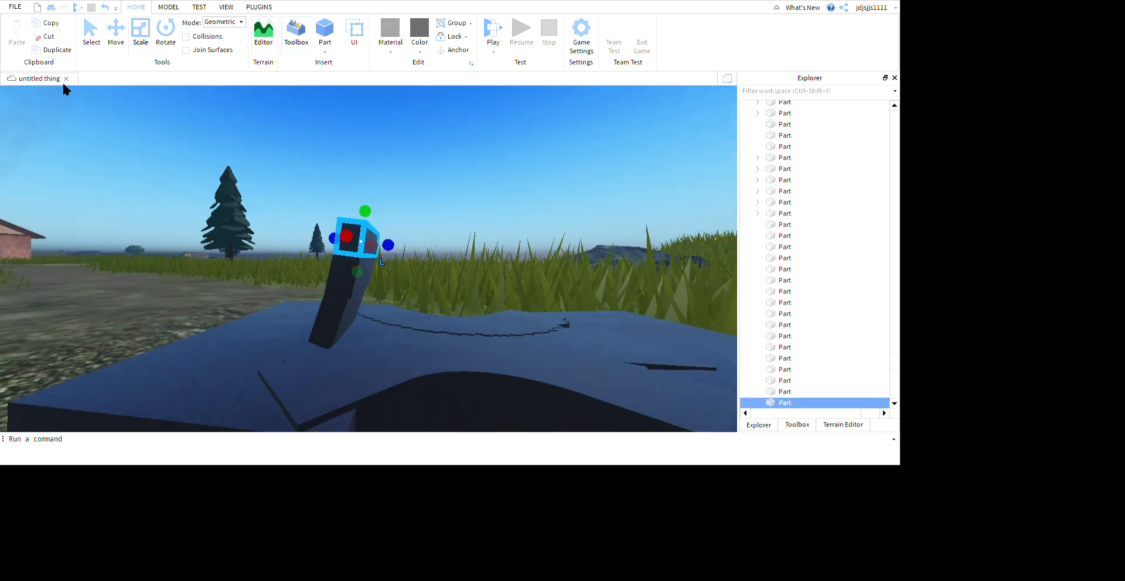
pyautogui.moveTo(458, 269); pyautogui.dragTo(459, 243)
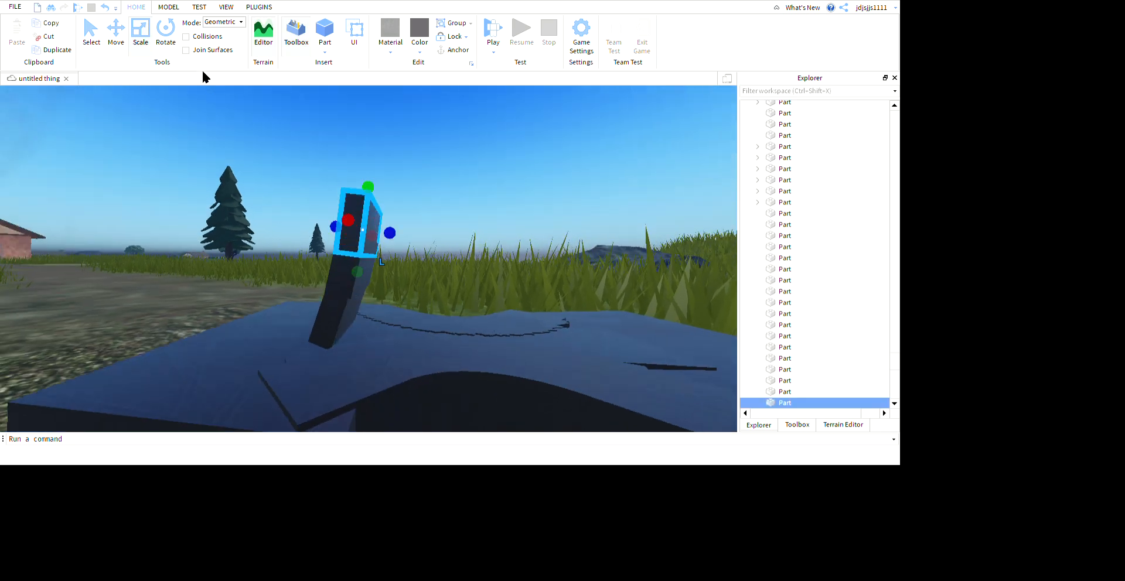
pyautogui.hotkey('ctrl', '4')
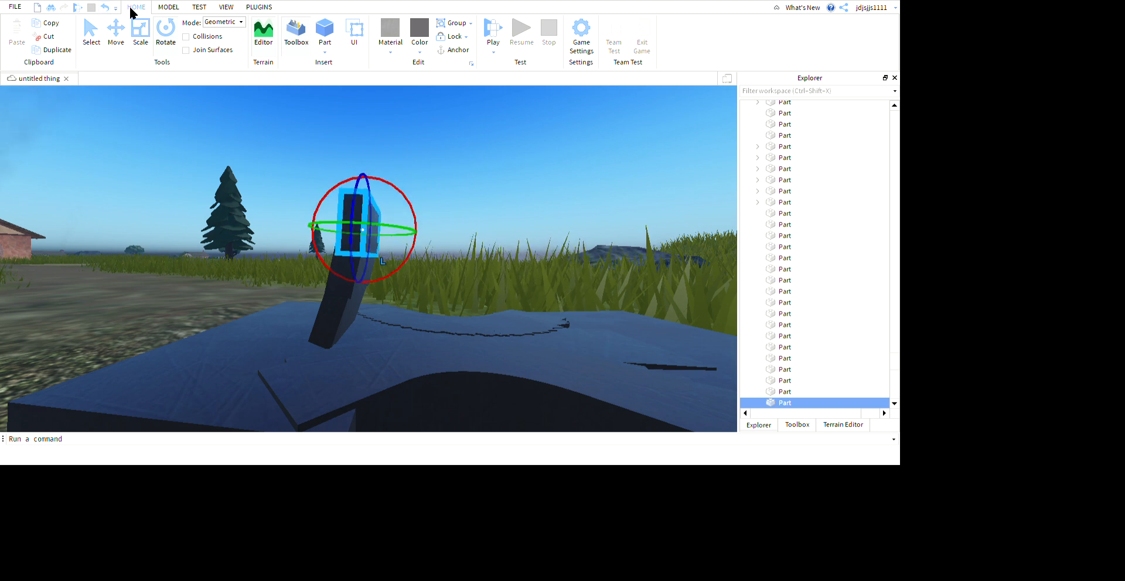
pyautogui.click(140, 29)
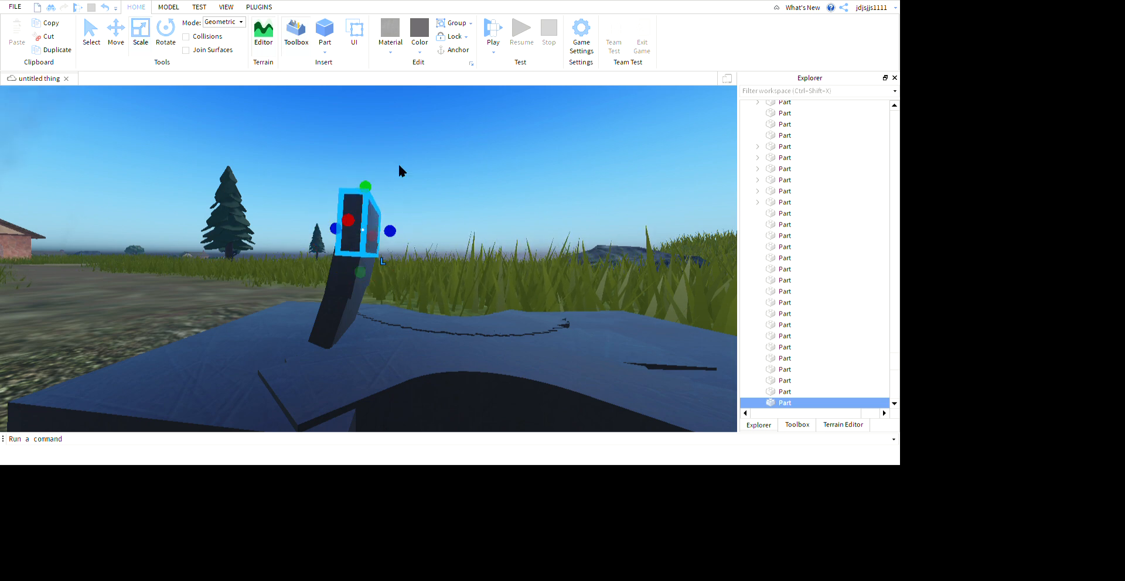
# Step: Try to resize the middle piece's width along its blue axis, undoing each attempt
pyautogui.click(469, 349)
pyautogui.scroll(1, 463, 350)
pyautogui.click(351, 266)
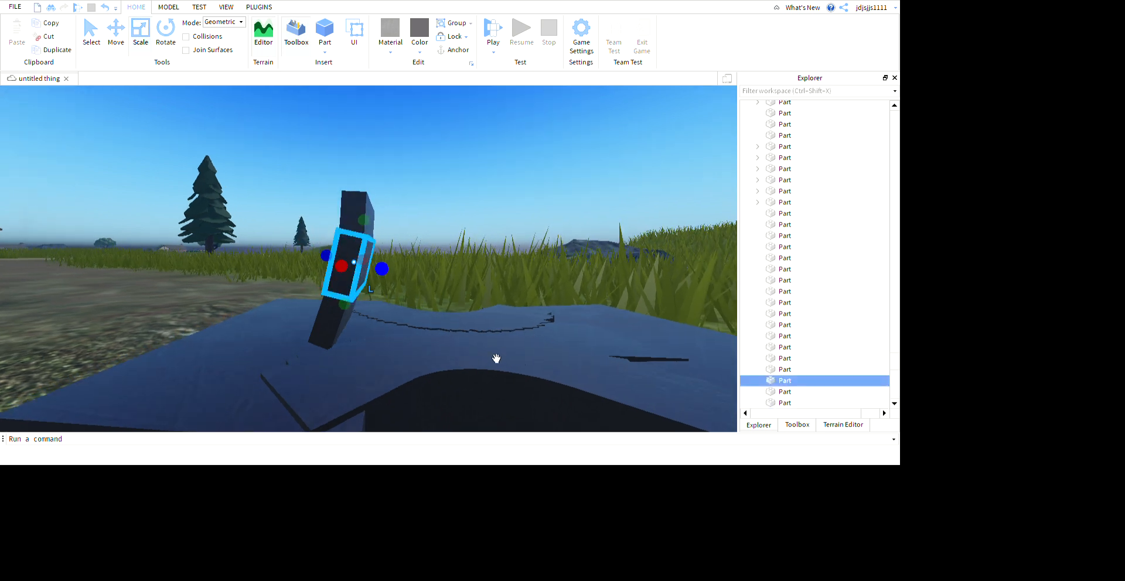
pyautogui.click(463, 343)
pyautogui.click(350, 265)
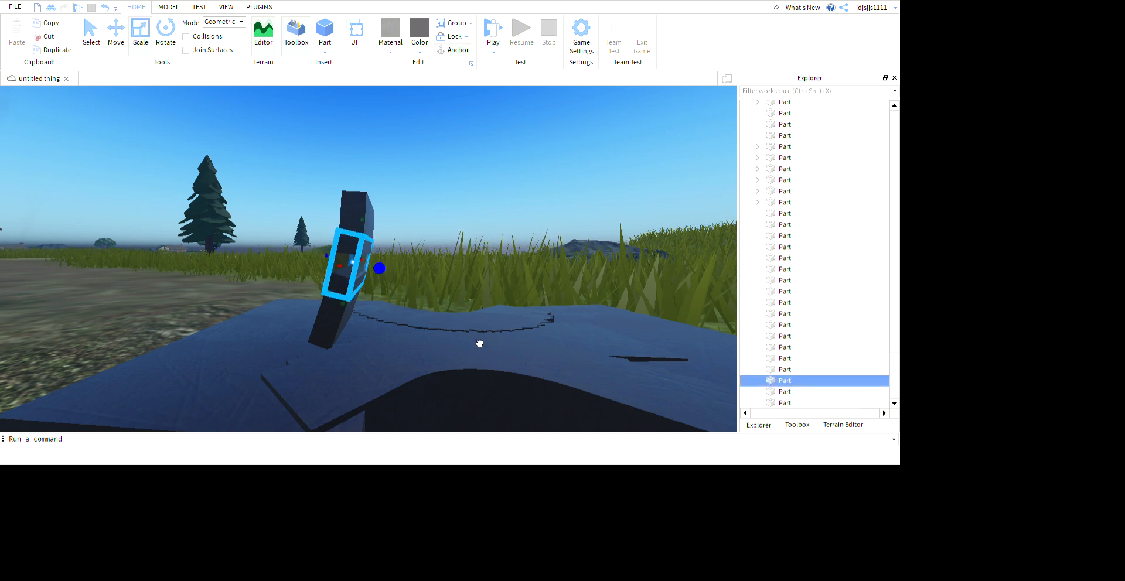
pyautogui.click(479, 344)
pyautogui.moveTo(505, 344); pyautogui.dragTo(509, 347, button='right')
pyautogui.hotkey('ctrl', 'z')
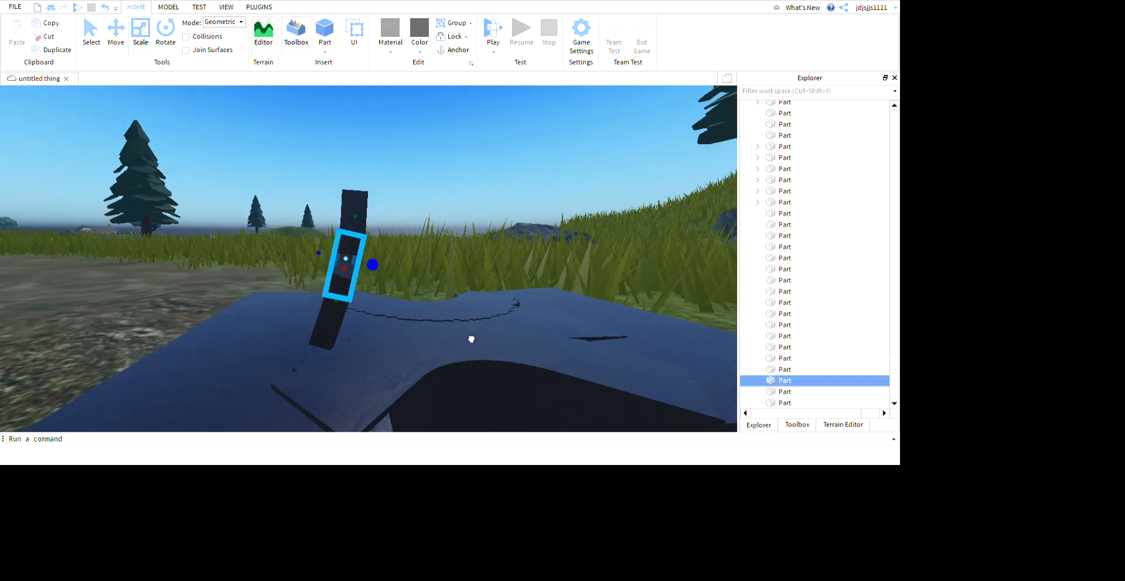
pyautogui.click(471, 339)
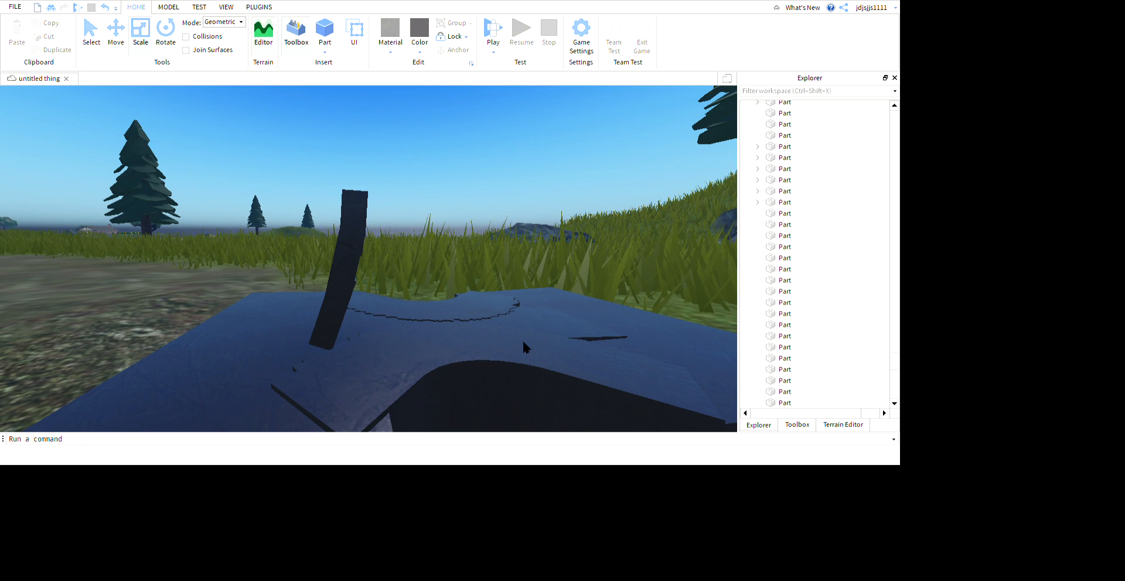
pyautogui.hotkey('ctrl', 'z')
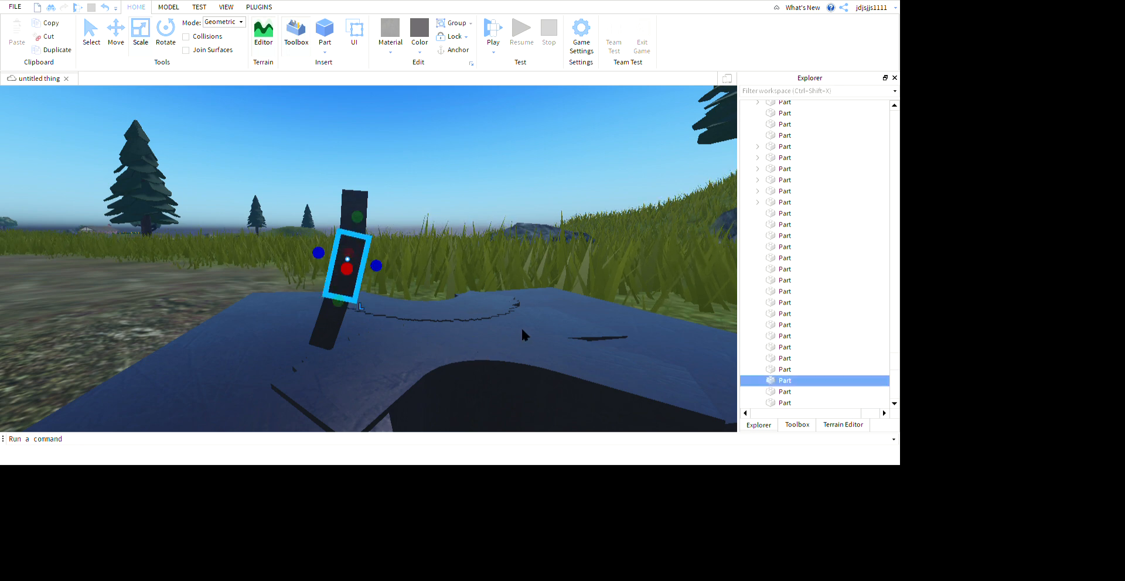
pyautogui.click(522, 326)
pyautogui.moveTo(521, 326); pyautogui.dragTo(521, 325, button='right')
pyautogui.hotkey('ctrl', 'z')
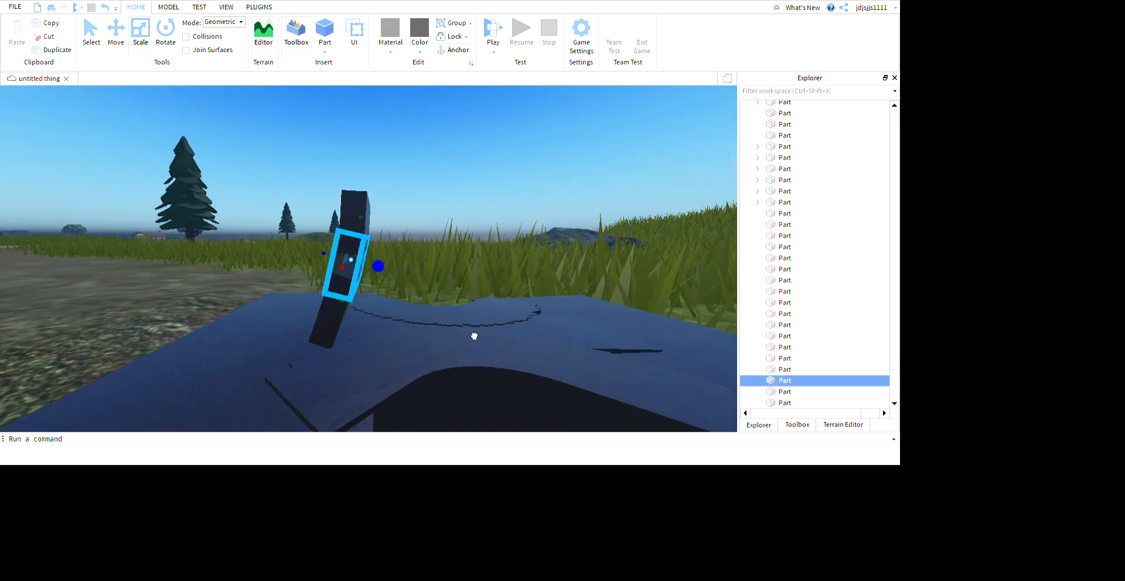
pyautogui.click(515, 338)
# Step: Rotate one of the upper pieces of the stack so it leans the opposite way to the pieces below
pyautogui.scroll(-3, 515, 338)
pyautogui.scroll(4, 515, 336)
pyautogui.moveTo(514, 337); pyautogui.dragTo(514, 337, button='right')
pyautogui.click(450, 336)
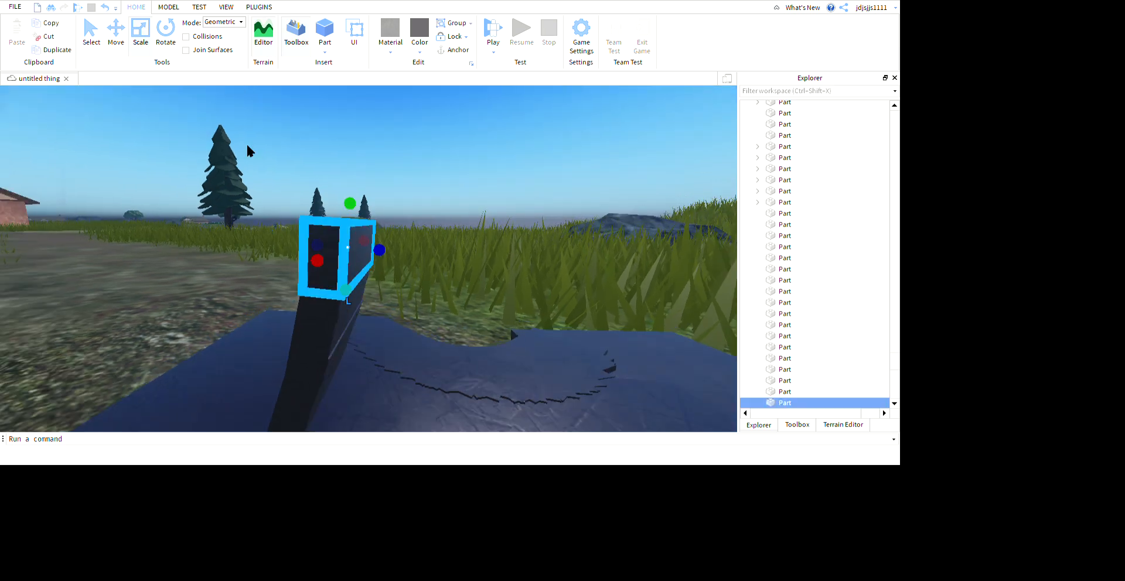
pyautogui.press('s')
pyautogui.press('a')
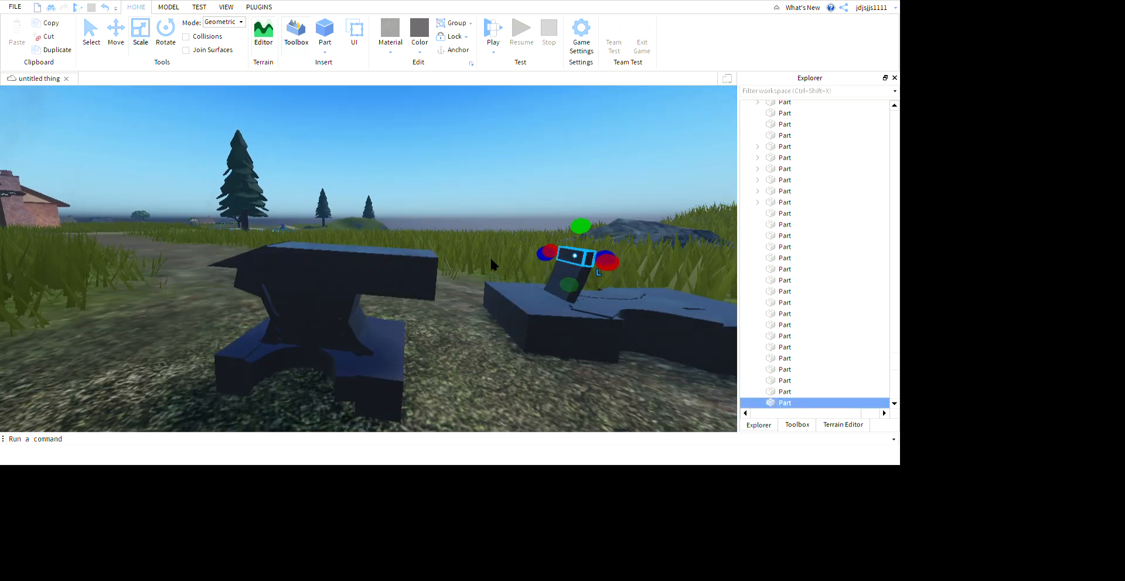
pyautogui.press('d')
pyautogui.press('w')
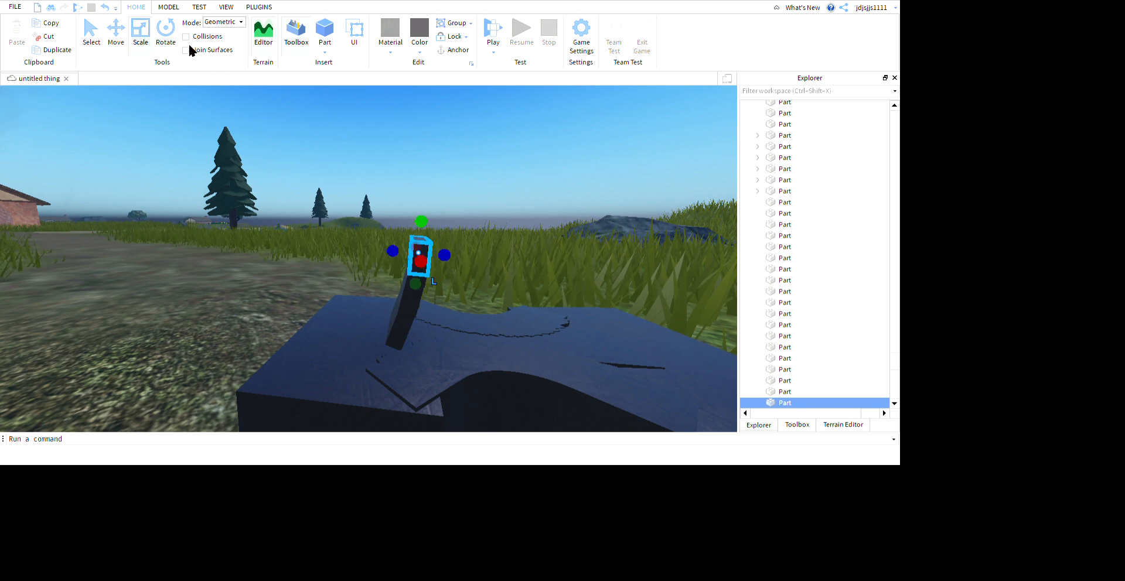
pyautogui.click(166, 31)
pyautogui.click(587, 283)
pyautogui.click(532, 340)
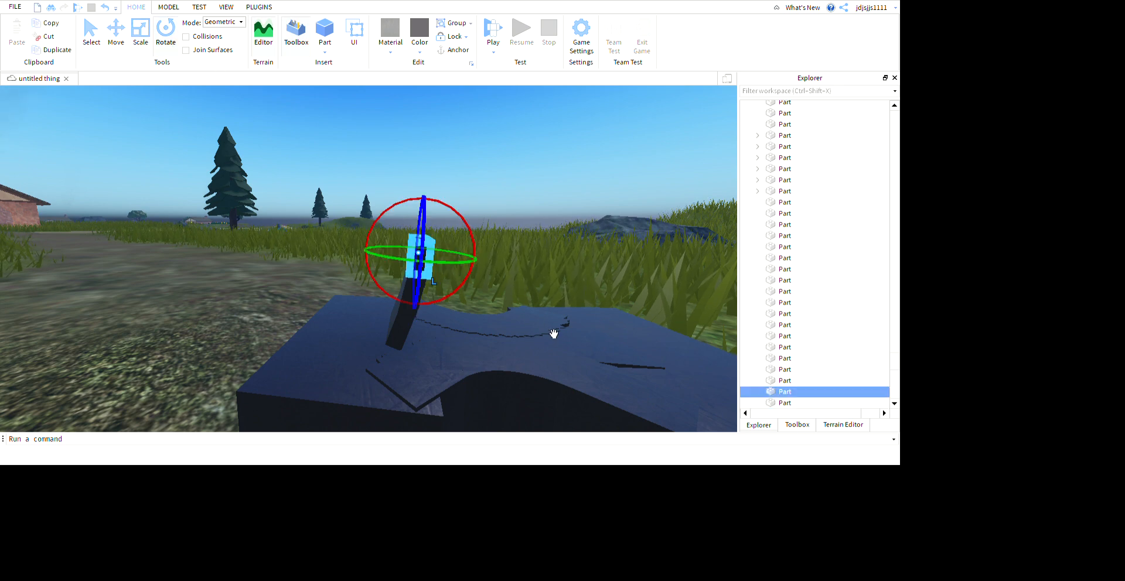
pyautogui.moveTo(473, 227); pyautogui.dragTo(581, 294)
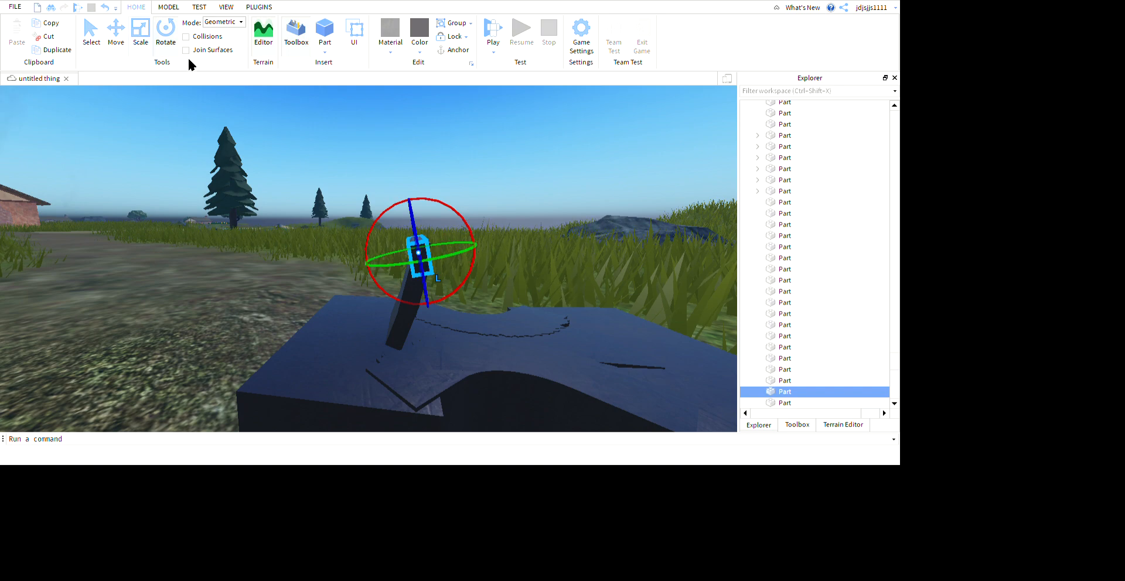
pyautogui.hotkey('ctrl', '3')
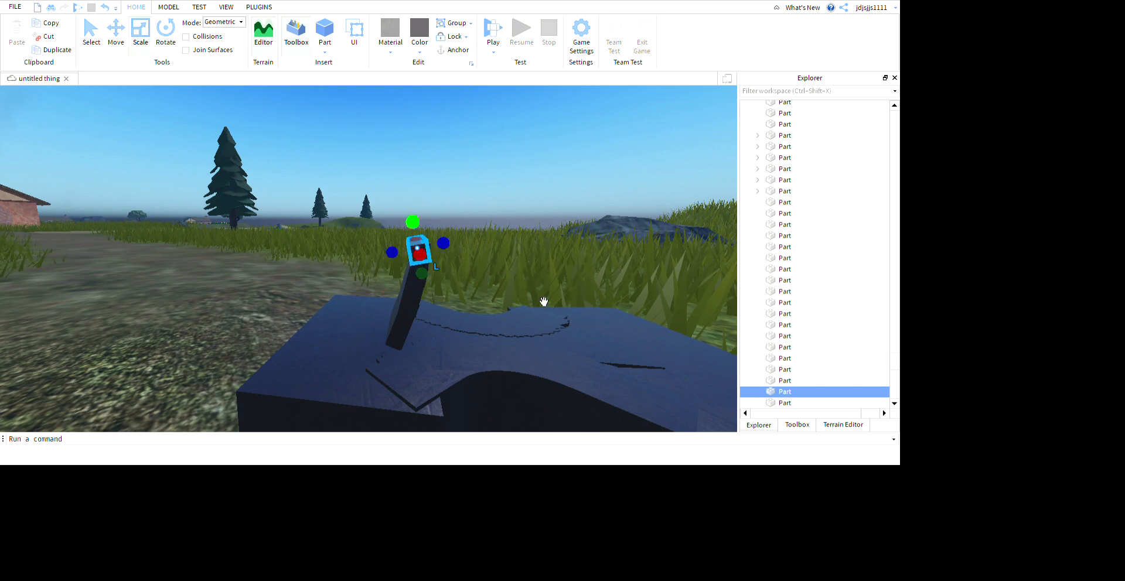
# Step: Select the five stacked pieces of the curved side and group them into a model
pyautogui.scroll(-3, 505, 266)
pyautogui.click(677, 324)
pyautogui.scroll(-3, 677, 325)
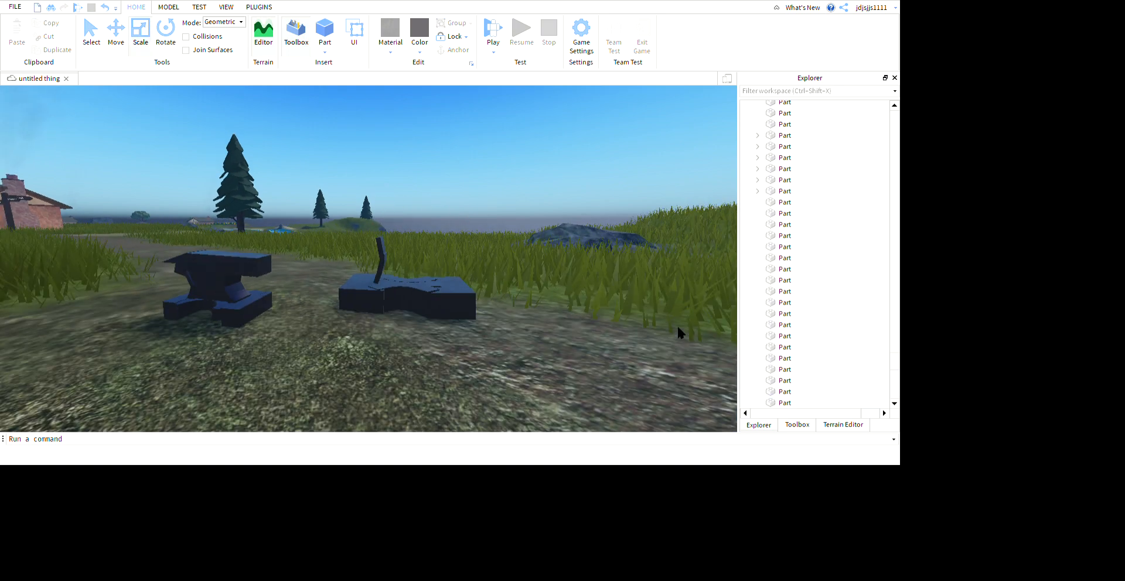
pyautogui.scroll(3, 677, 324)
pyautogui.moveTo(677, 324); pyautogui.dragTo(677, 324, button='right')
pyautogui.scroll(-3, 677, 324)
pyautogui.moveTo(390, 238); pyautogui.dragTo(494, 307)
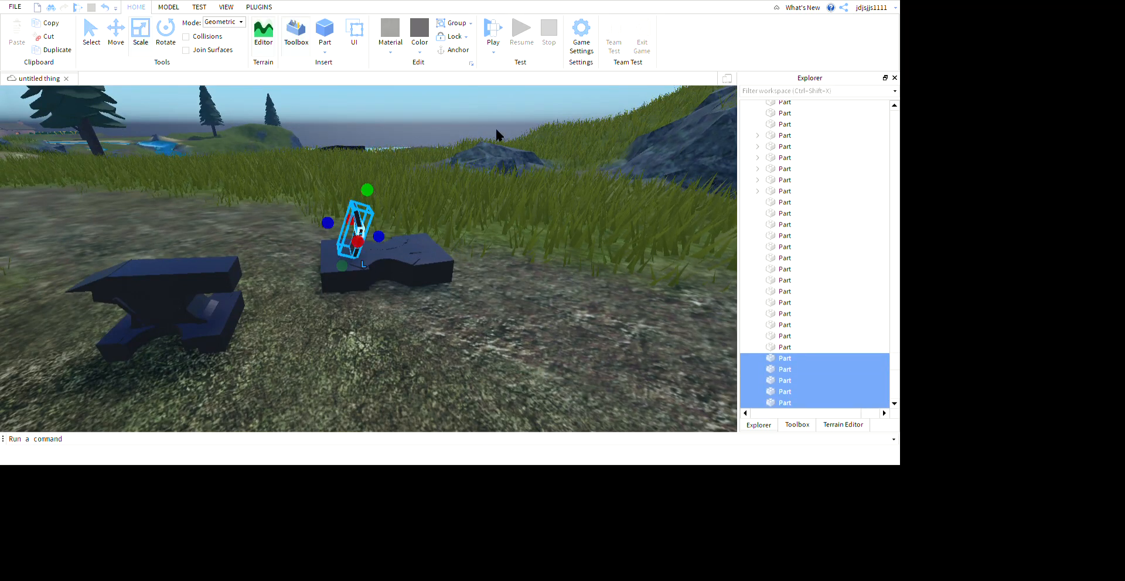
pyautogui.hotkey('ctrl', 'g')
pyautogui.click(75, 63)
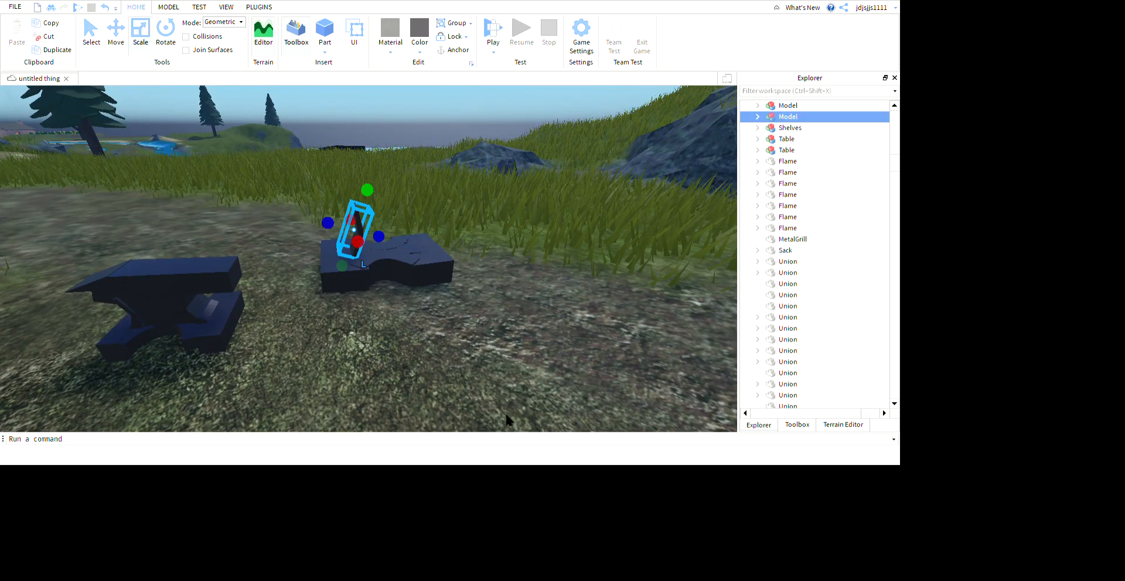
# Step: Duplicate the grouped curved side and move the copy to the opposite end of the base
pyautogui.click(509, 416)
pyautogui.moveTo(449, 290); pyautogui.dragTo(489, 343)
pyautogui.scroll(3, 488, 344)
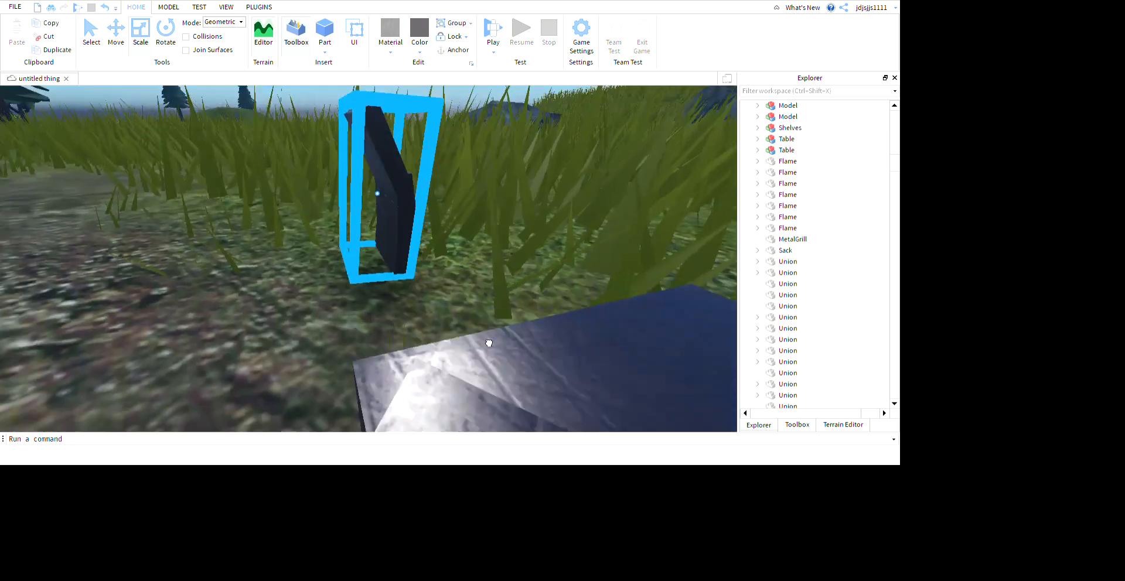
pyautogui.scroll(-3, 489, 343)
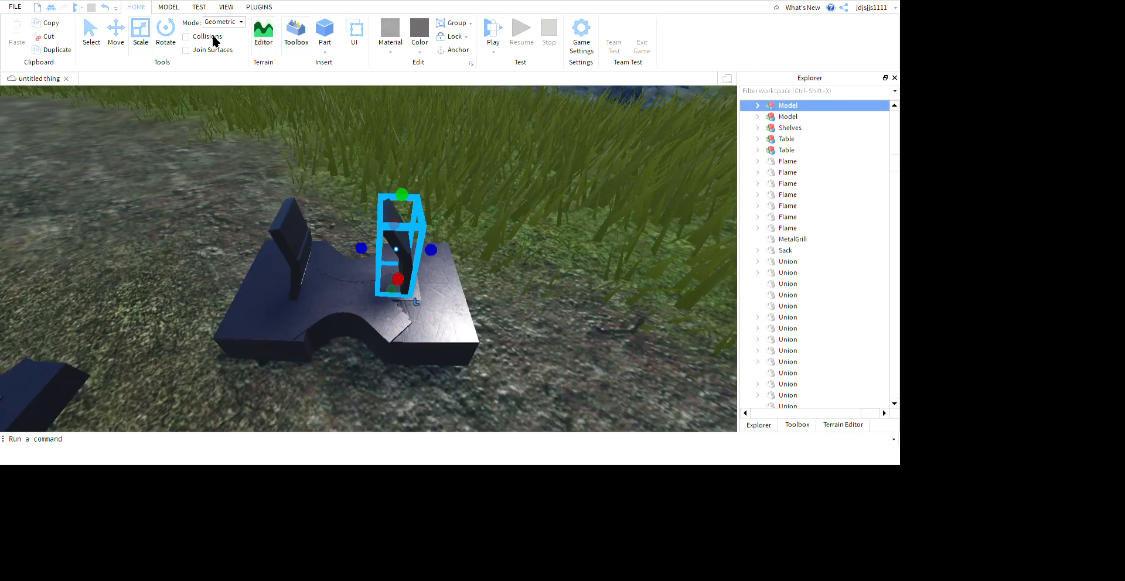
# Step: Rotate the copied curved side around its vertical axis so it mirrors the original and position it on the base
pyautogui.click(214, 38)
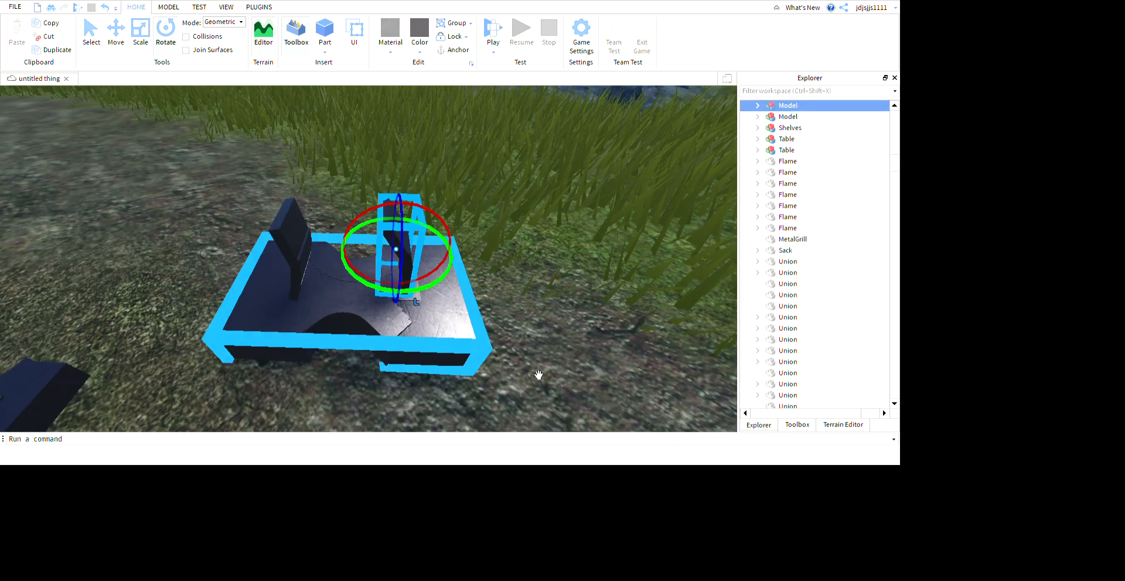
pyautogui.moveTo(528, 360); pyautogui.dragTo(463, 277)
pyautogui.click(650, 323)
pyautogui.moveTo(501, 354); pyautogui.dragTo(496, 373)
pyautogui.click(618, 369)
pyautogui.scroll(3, 658, 392)
pyautogui.moveTo(658, 392); pyautogui.dragTo(658, 391, button='right')
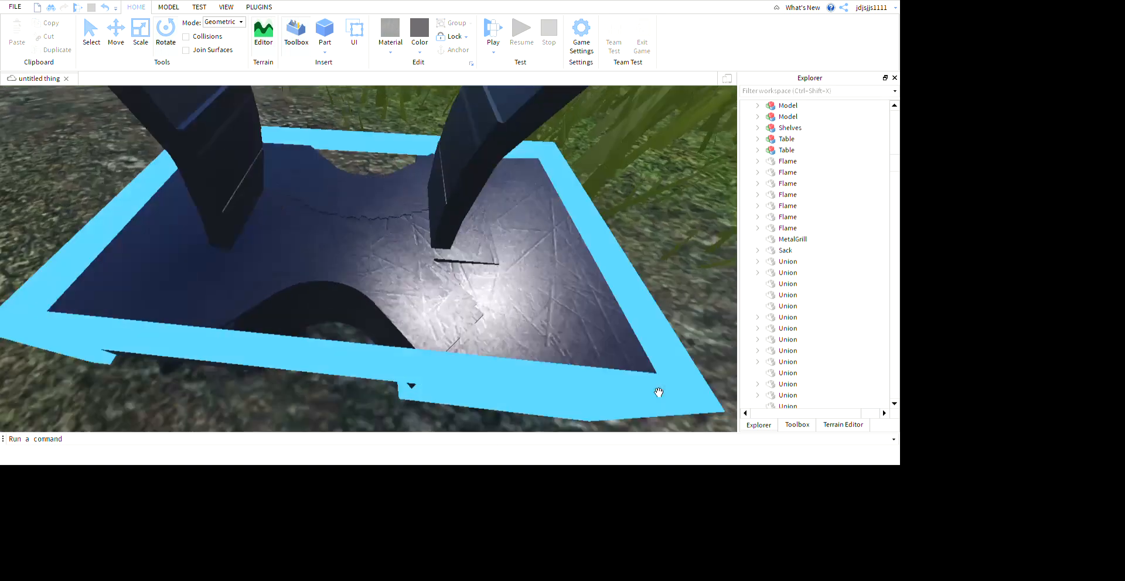
# Step: Tilt the copied curved side slightly to match the original's slant and lower it into the base
pyautogui.scroll(-3, 659, 393)
pyautogui.click(544, 336)
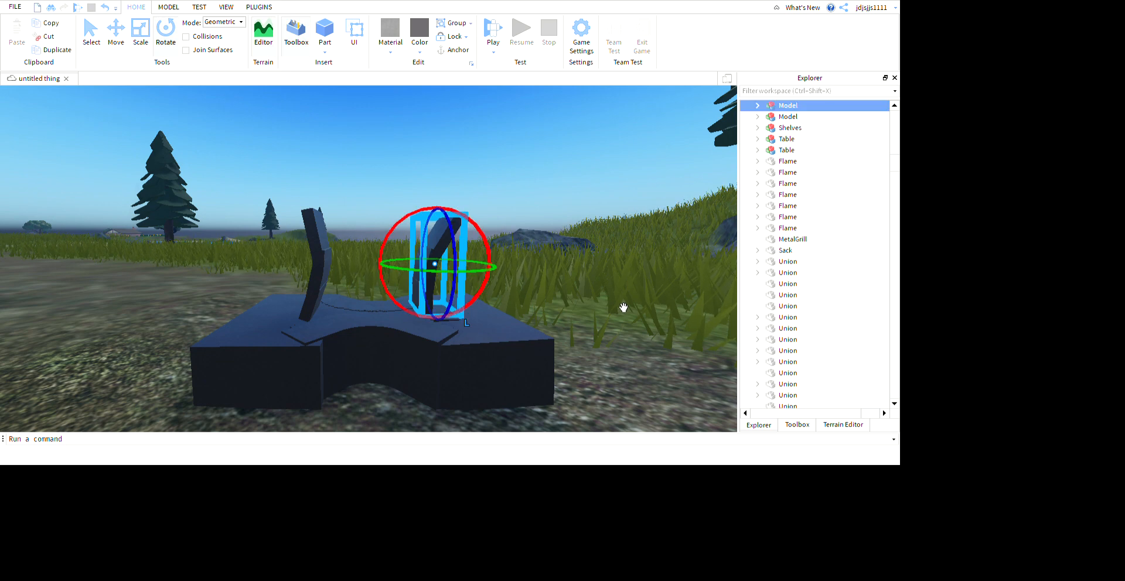
pyautogui.moveTo(624, 308); pyautogui.dragTo(600, 289)
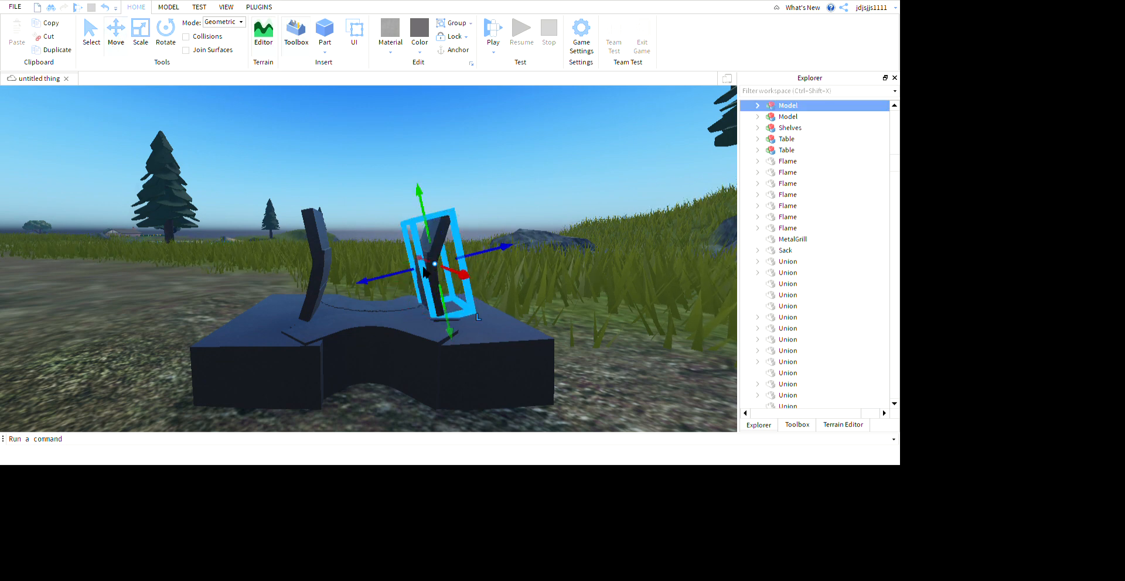
pyautogui.moveTo(563, 417); pyautogui.dragTo(565, 430)
pyautogui.moveTo(499, 362); pyautogui.dragTo(497, 361)
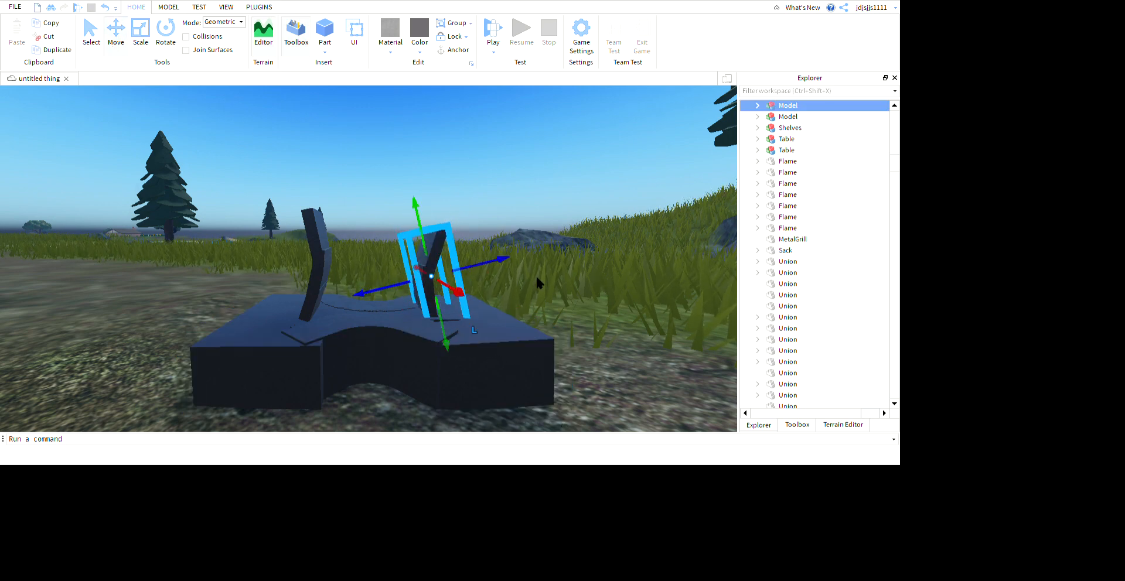
pyautogui.click(735, 406)
# Step: Examine the two curved sides on the base from several angles against the finished anvil
pyautogui.press('s')
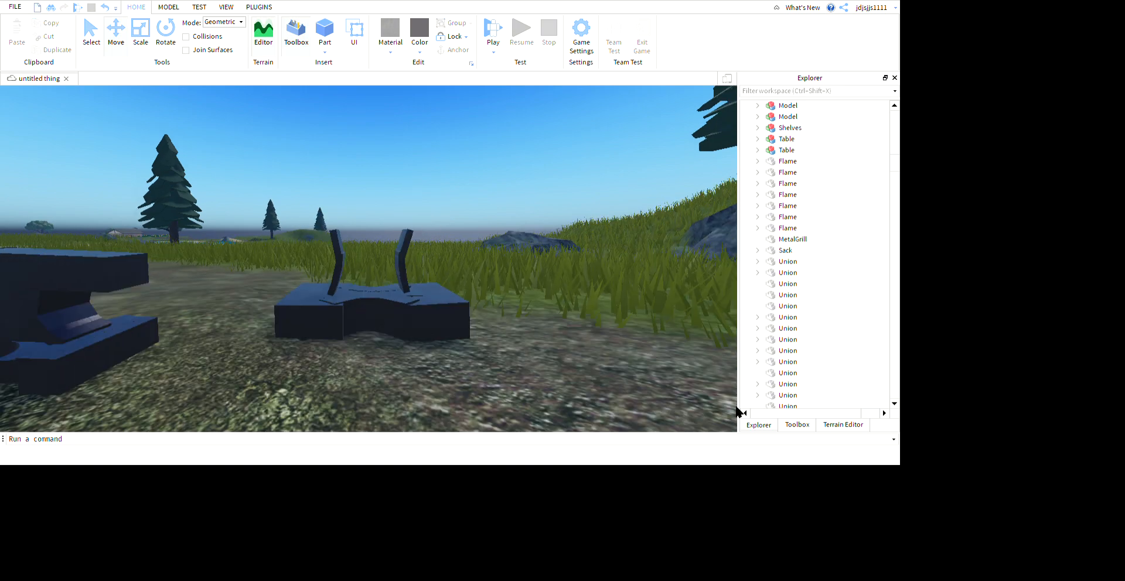
pyautogui.press('w')
pyautogui.press('s')
pyautogui.press('a')
pyautogui.press('d')
pyautogui.press('w')
pyautogui.moveTo(571, 276); pyautogui.dragTo(562, 284, button='right')
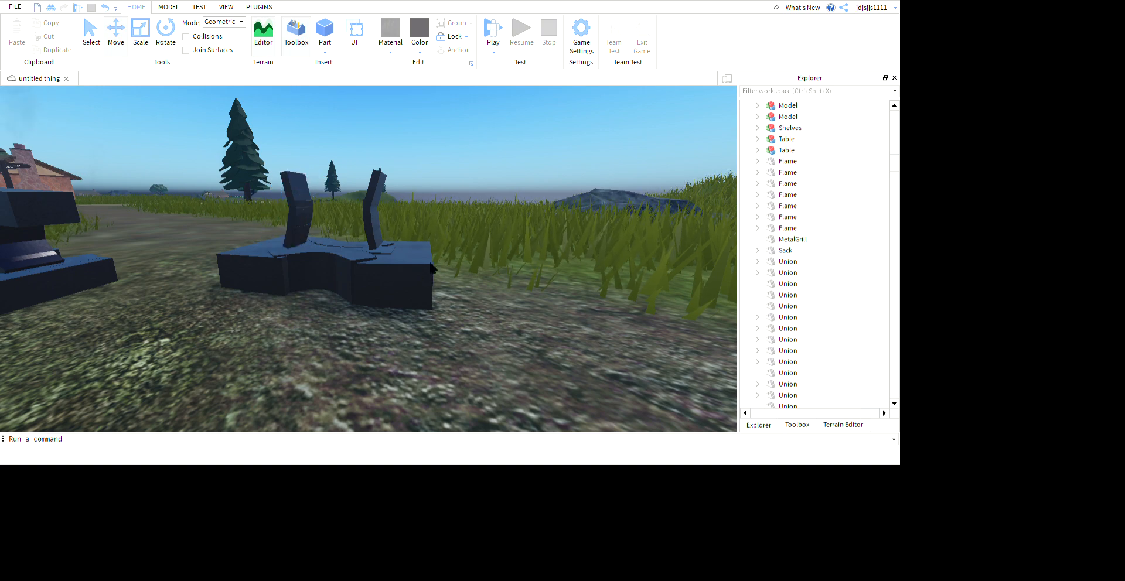
pyautogui.press('s')
pyautogui.press('w')
pyautogui.moveTo(798, 315); pyautogui.dragTo(799, 315, button='right')
pyautogui.press('s')
pyautogui.press('w')
# Step: Insert a new block part and move it onto the base between the two curved sides
pyautogui.click(325, 29)
pyautogui.press('s')
pyautogui.moveTo(540, 317); pyautogui.dragTo(656, 406)
pyautogui.press('d')
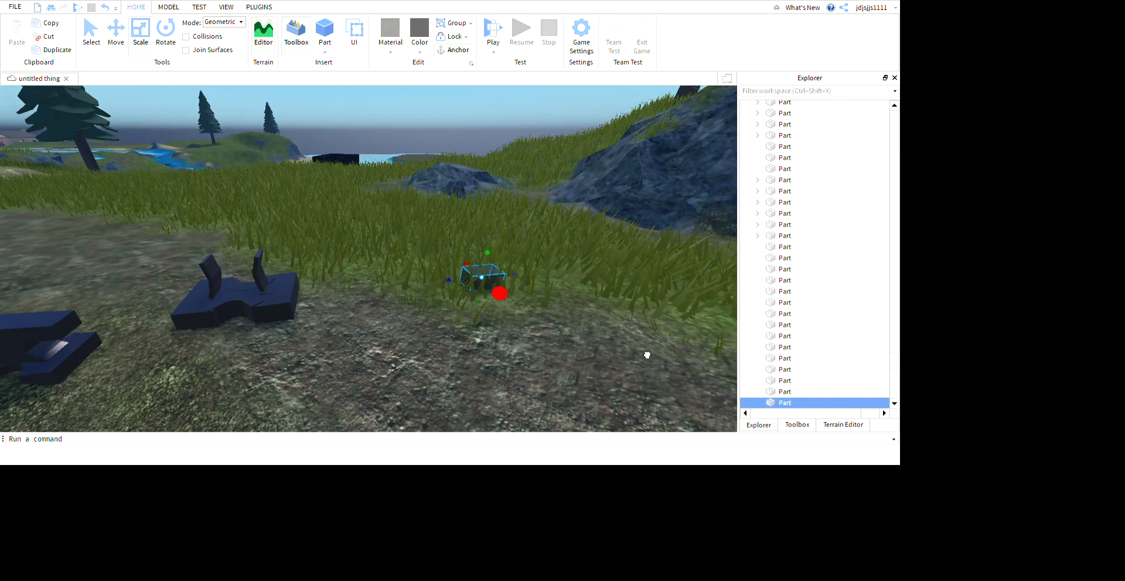
pyautogui.press('s')
pyautogui.moveTo(641, 362); pyautogui.dragTo(640, 374)
pyautogui.press('w')
pyautogui.press('d')
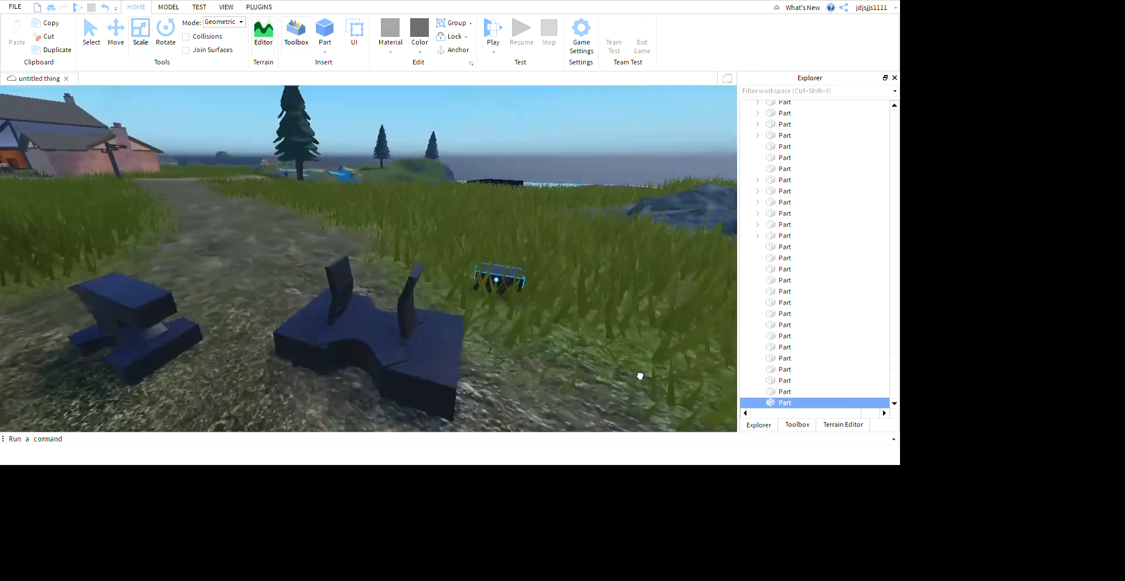
pyautogui.moveTo(641, 375); pyautogui.dragTo(640, 375, button='right')
pyautogui.moveTo(640, 375); pyautogui.dragTo(503, 403)
pyautogui.moveTo(395, 394); pyautogui.dragTo(454, 388)
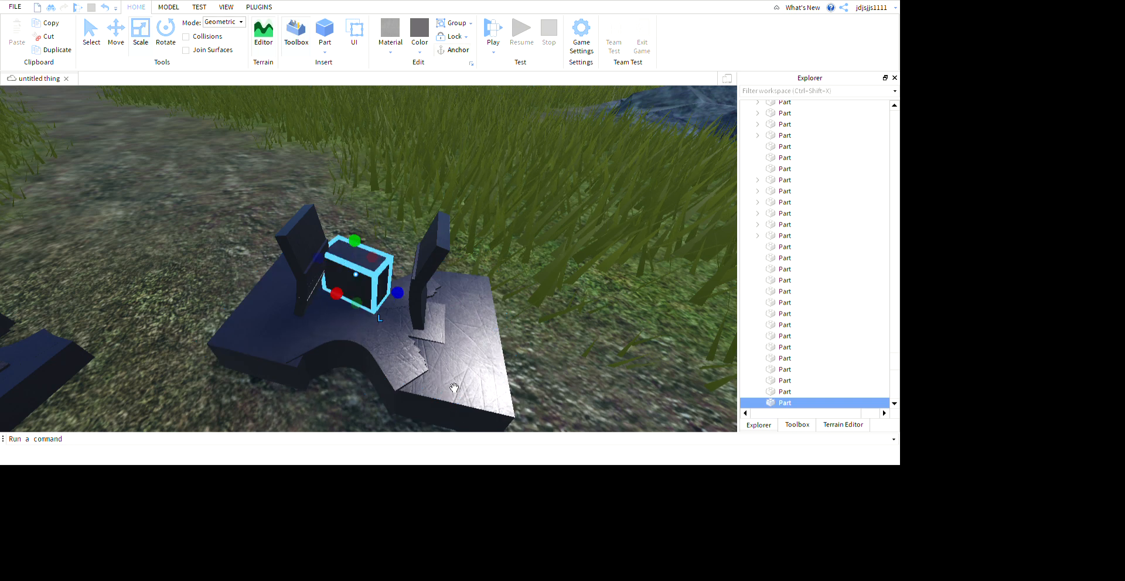
# Step: Scale the block to span the gap between the two curved sides and increase its height
pyautogui.moveTo(370, 413); pyautogui.dragTo(356, 391)
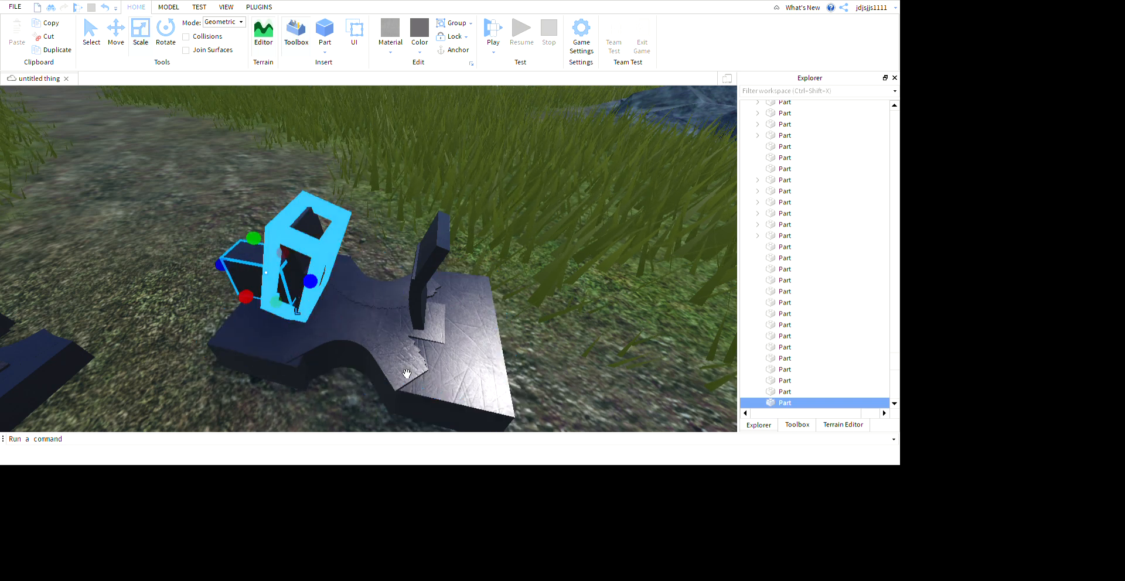
pyautogui.moveTo(545, 391); pyautogui.dragTo(475, 322, button='right')
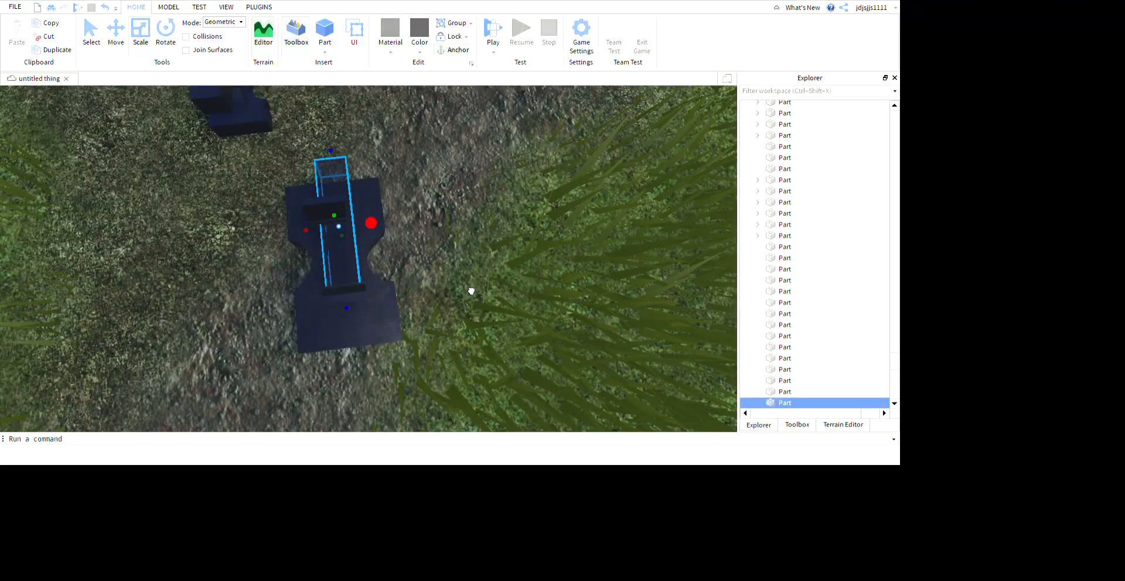
pyautogui.moveTo(601, 285); pyautogui.dragTo(319, 435, button='right')
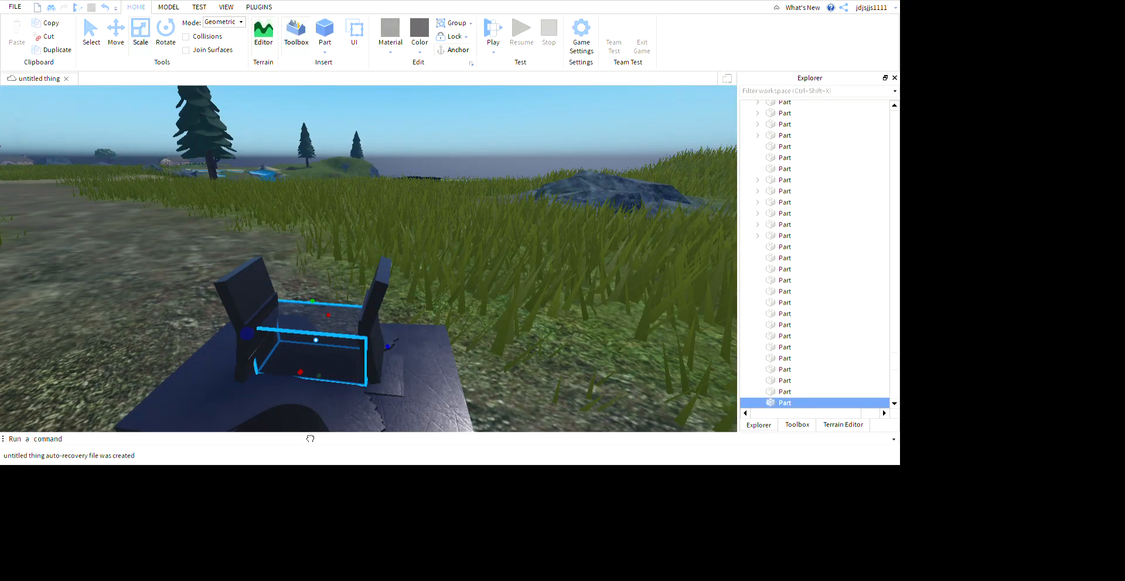
pyautogui.press('s')
pyautogui.press('w')
pyautogui.moveTo(621, 433)
pyautogui.mouseDown(button='right')
pyautogui.moveTo(645, 443)
pyautogui.moveTo(641, 430)
pyautogui.mouseUp(button='right')
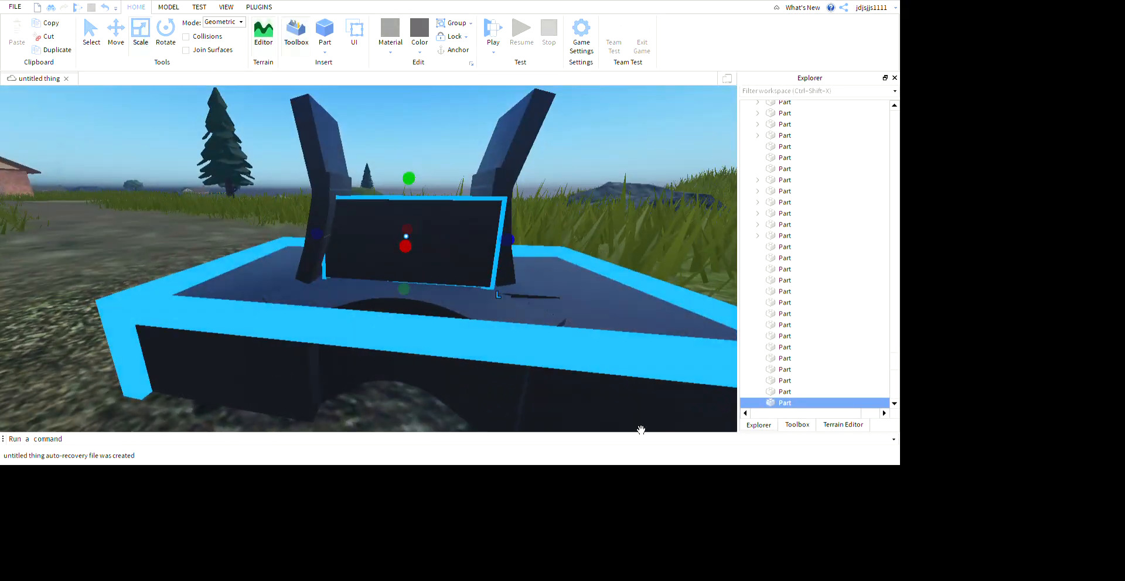
pyautogui.press('s')
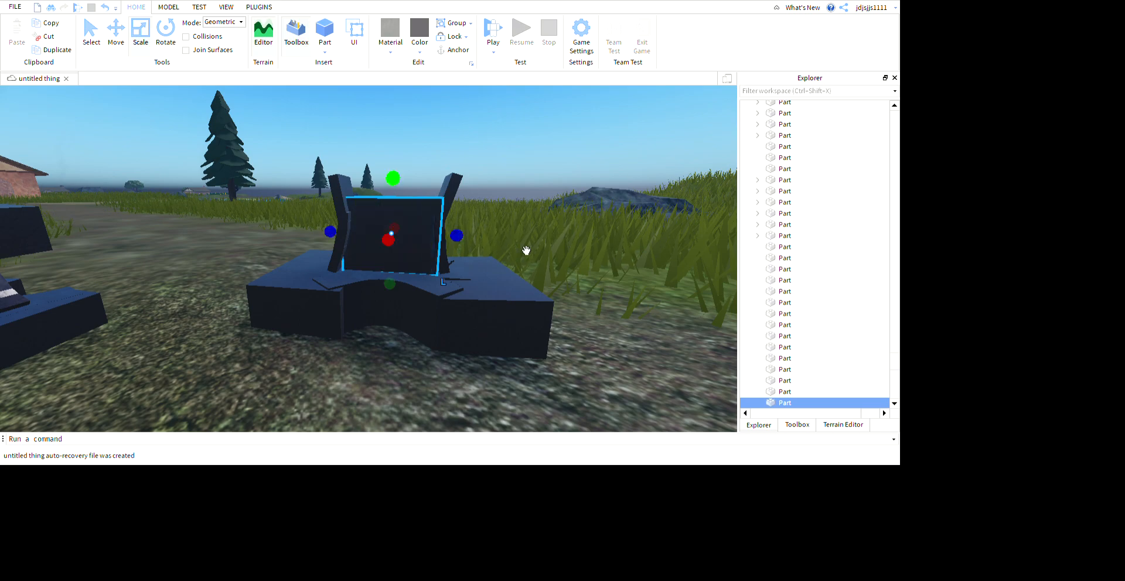
# Step: Inspect the finished anvil's middle section and compare it with the new block between the curved sides
pyautogui.click(526, 251)
pyautogui.moveTo(759, 327); pyautogui.dragTo(781, 340, button='right')
pyautogui.press('w')
pyautogui.press('s')
pyautogui.press('w')
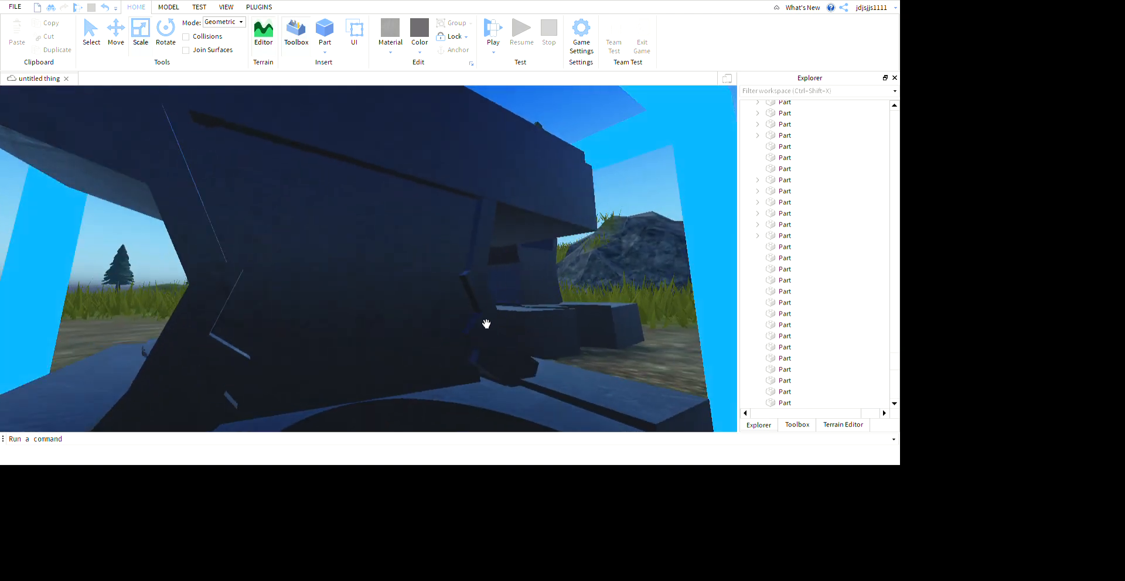
pyautogui.press('w')
pyautogui.moveTo(556, 317); pyautogui.dragTo(572, 310, button='right')
pyautogui.press('w')
pyautogui.moveTo(646, 322); pyautogui.dragTo(644, 323, button='right')
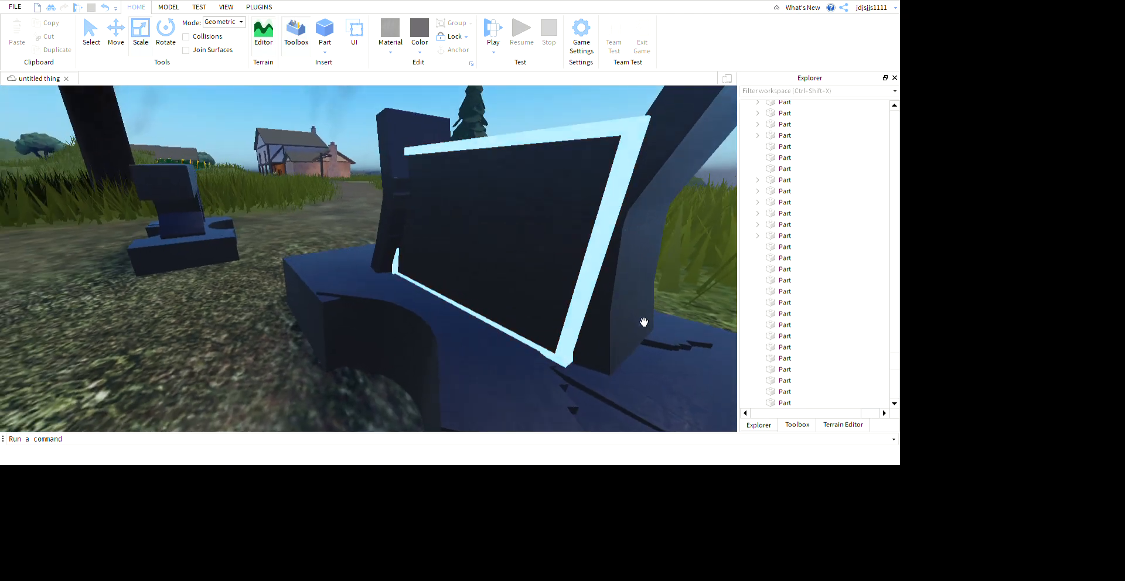
pyautogui.press('s')
pyautogui.moveTo(588, 298); pyautogui.dragTo(588, 298, button='right')
pyautogui.press('w')
pyautogui.moveTo(522, 386); pyautogui.dragTo(527, 388, button='right')
pyautogui.press('s')
pyautogui.press('w')
pyautogui.press('w')
# Step: Widen the block along its red axis to match the width of the curved sides
pyautogui.moveTo(554, 431); pyautogui.dragTo(540, 441)
pyautogui.moveTo(592, 408); pyautogui.dragTo(563, 389, button='right')
pyautogui.press('d')
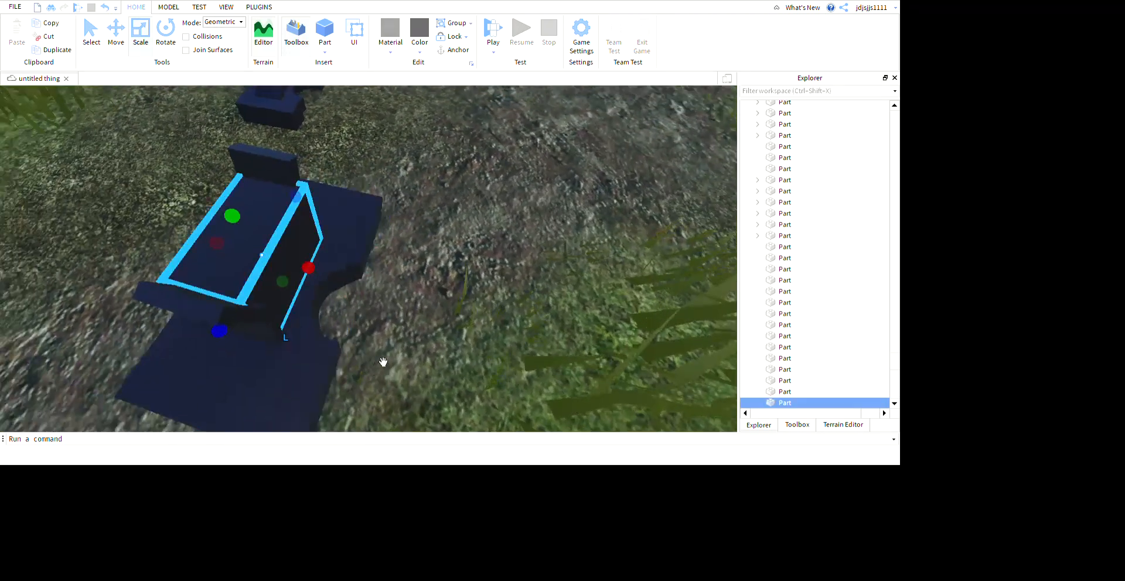
pyautogui.press('e')
pyautogui.moveTo(532, 328); pyautogui.dragTo(504, 352, button='right')
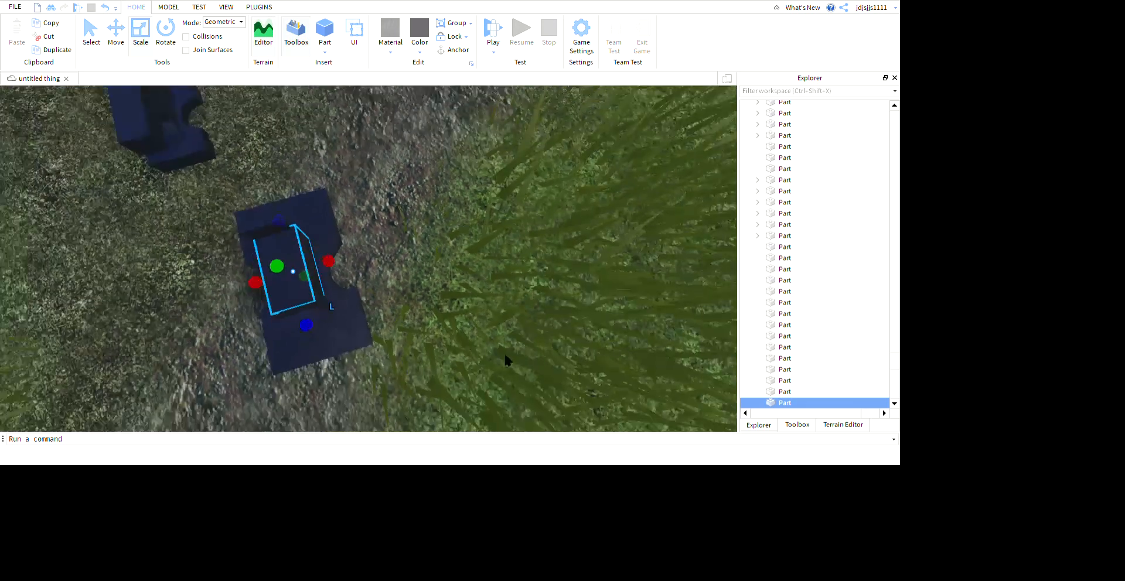
# Step: Select the copied curved side and adjust its position along the red axis to line up with the block
pyautogui.click(504, 352)
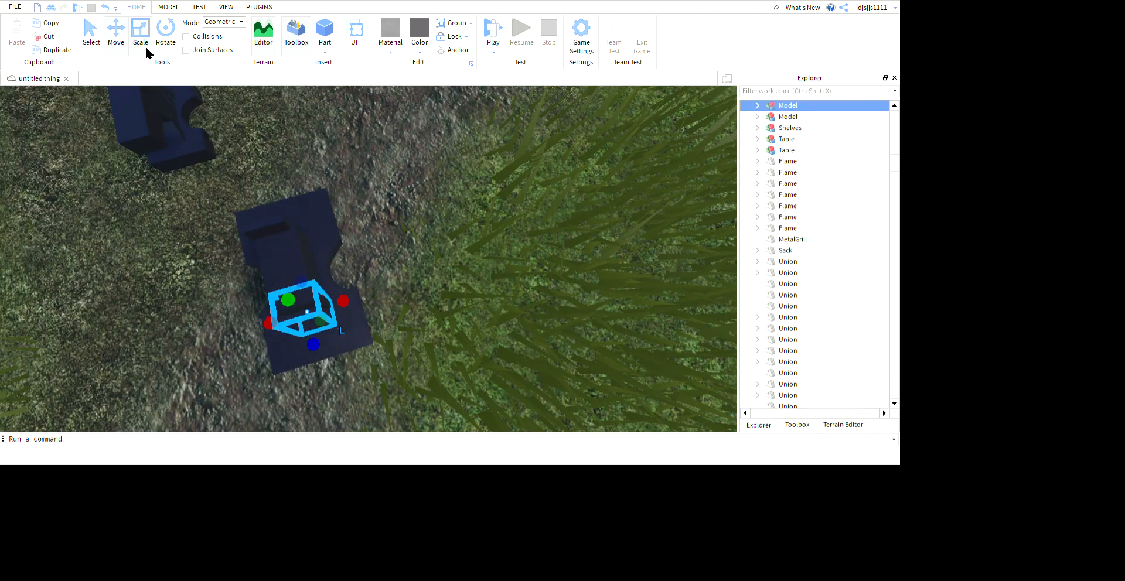
pyautogui.moveTo(556, 283); pyautogui.dragTo(539, 270, button='right')
pyautogui.press('w')
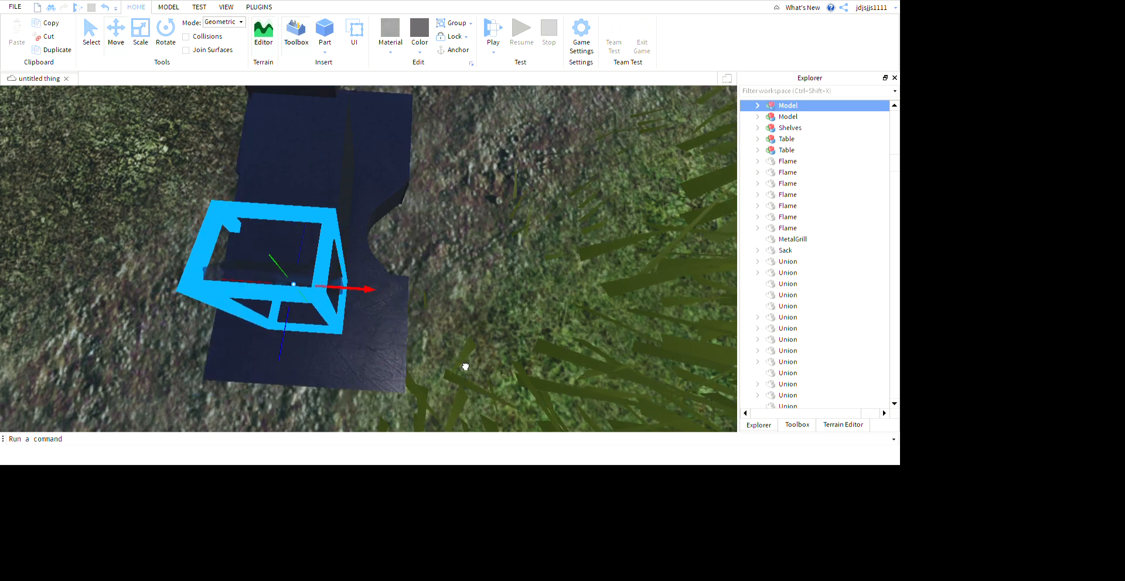
pyautogui.click(621, 372)
# Step: Increase the central block's height so its top lines up with the tops of the two curved sides
pyautogui.moveTo(621, 373); pyautogui.dragTo(639, 393, button='right')
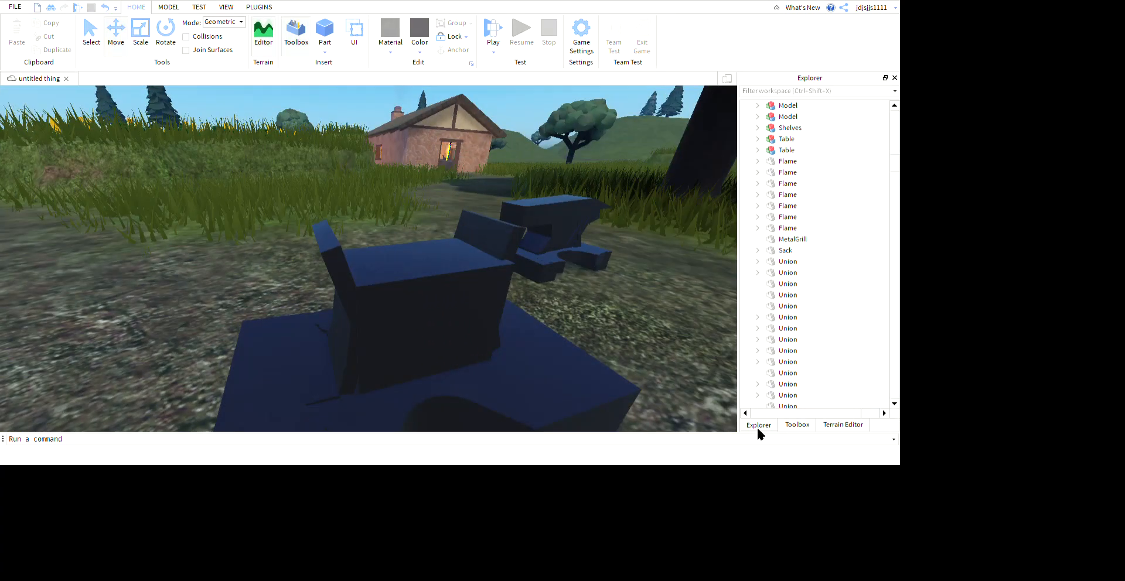
pyautogui.moveTo(758, 429); pyautogui.dragTo(760, 427, button='right')
pyautogui.scroll(-3, 760, 426)
pyautogui.scroll(3, 760, 426)
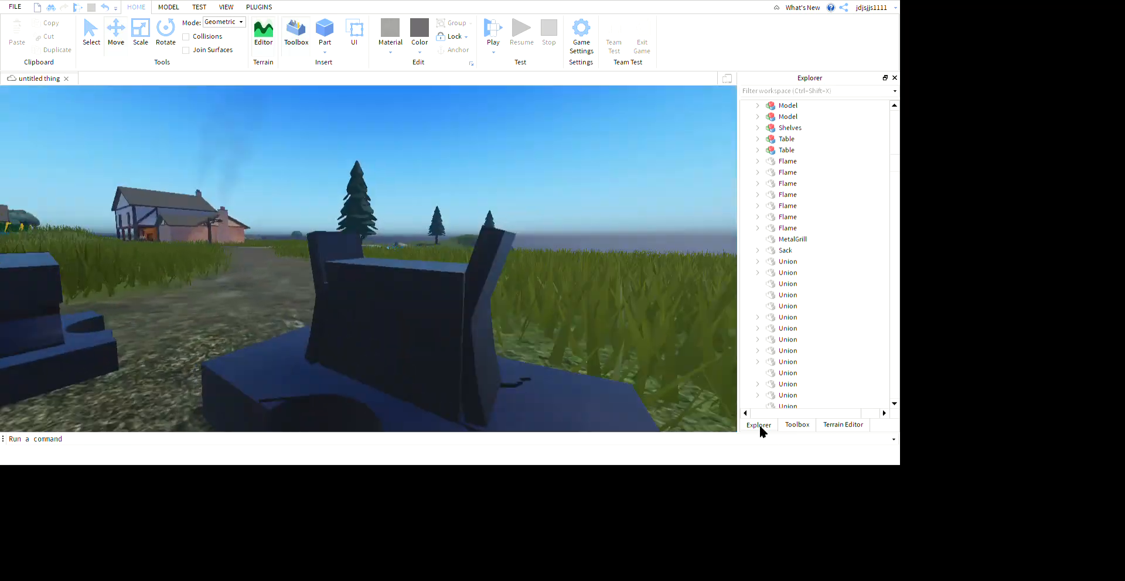
pyautogui.click(435, 399)
pyautogui.moveTo(472, 342); pyautogui.dragTo(479, 349, button='right')
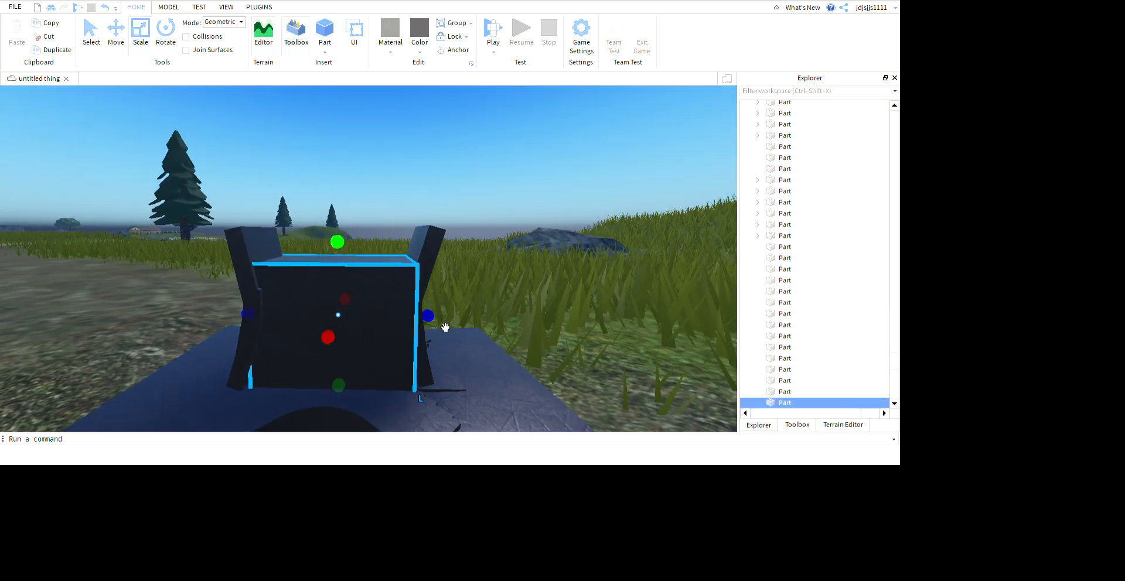
pyautogui.moveTo(711, 395); pyautogui.dragTo(712, 395, button='right')
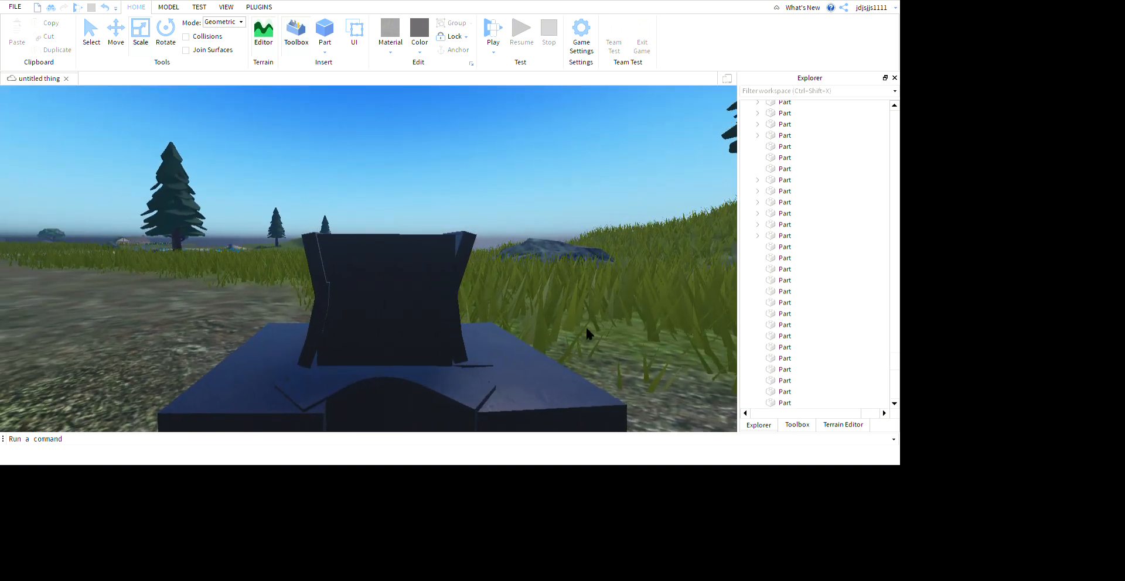
# Step: Inspect the central block's fit between the two curved sides from several angles
pyautogui.click(639, 339)
pyautogui.scroll(3, 639, 339)
pyautogui.click(643, 359)
pyautogui.moveTo(639, 339); pyautogui.dragTo(570, 340, button='right')
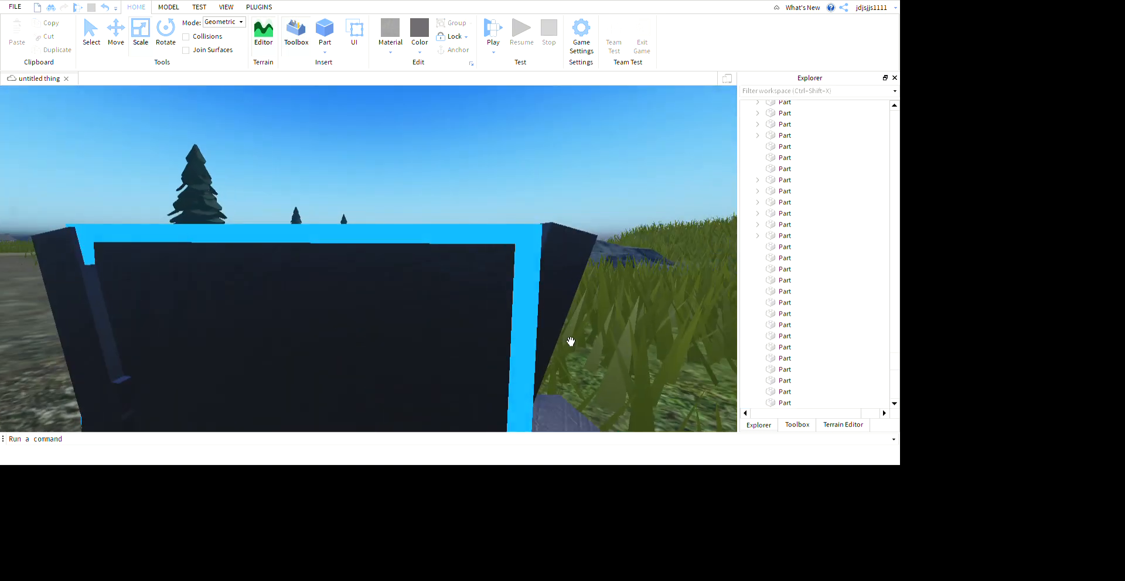
pyautogui.scroll(-3, 570, 340)
pyautogui.click(681, 315)
pyautogui.scroll(2, 679, 334)
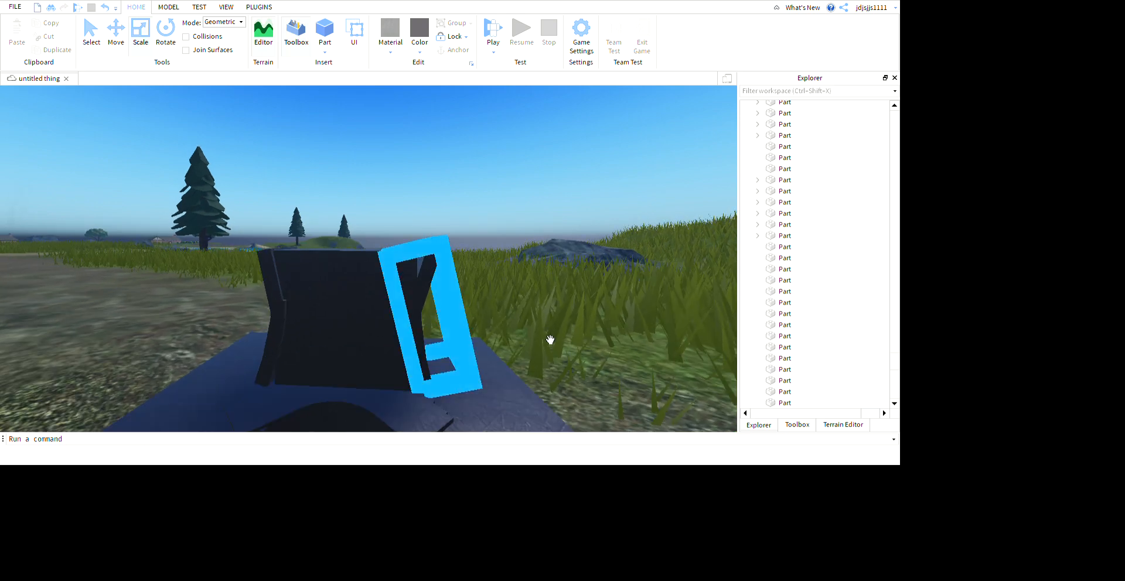
pyautogui.moveTo(651, 339); pyautogui.dragTo(650, 340, button='right')
pyautogui.click(667, 423)
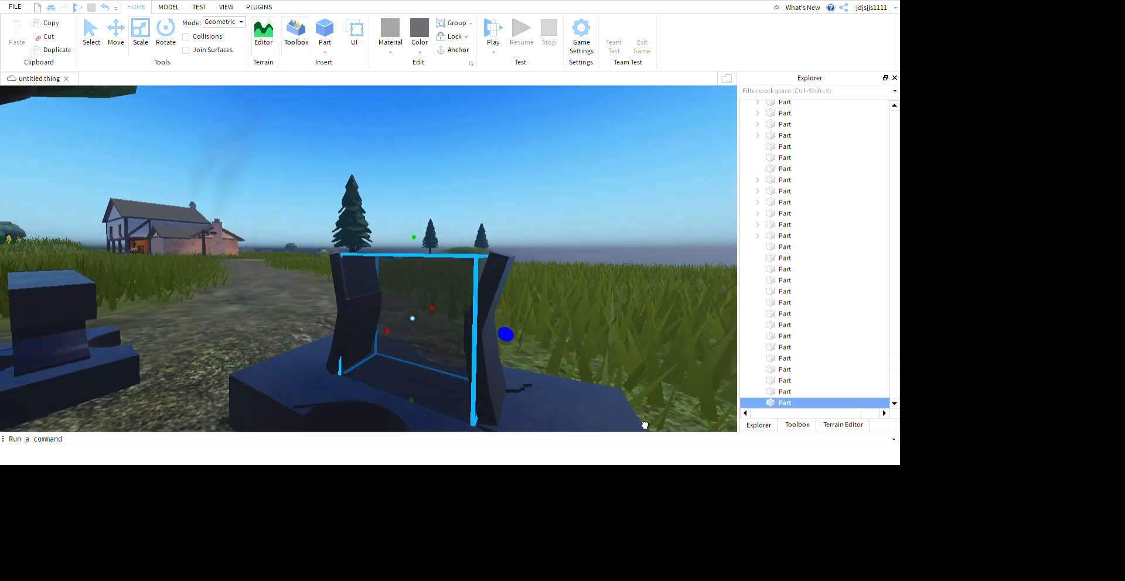
pyautogui.scroll(8, 692, 392)
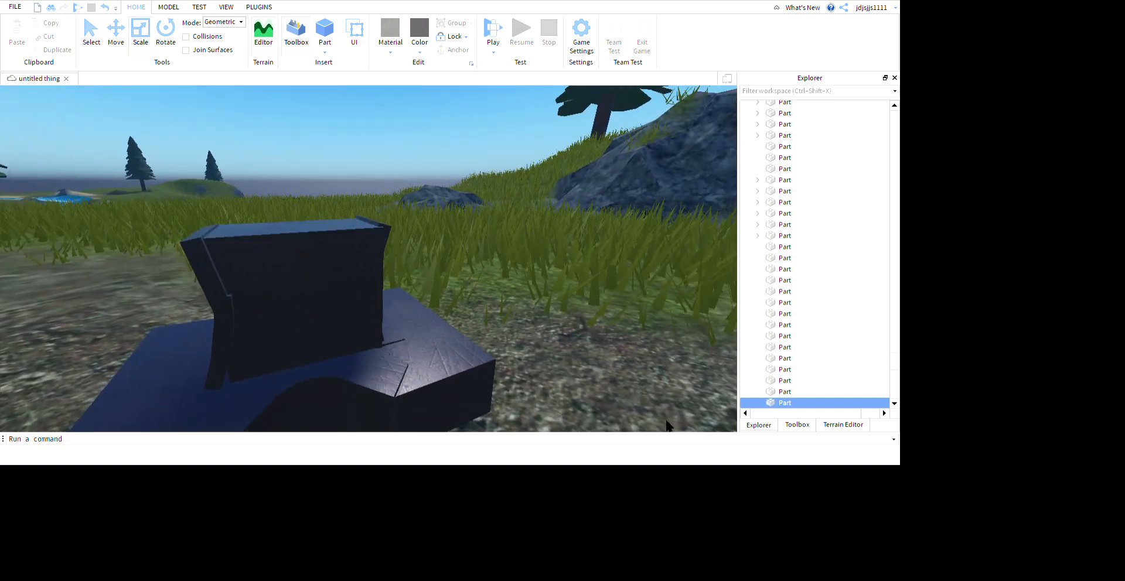
pyautogui.click(669, 426)
pyautogui.scroll(-5, 627, 426)
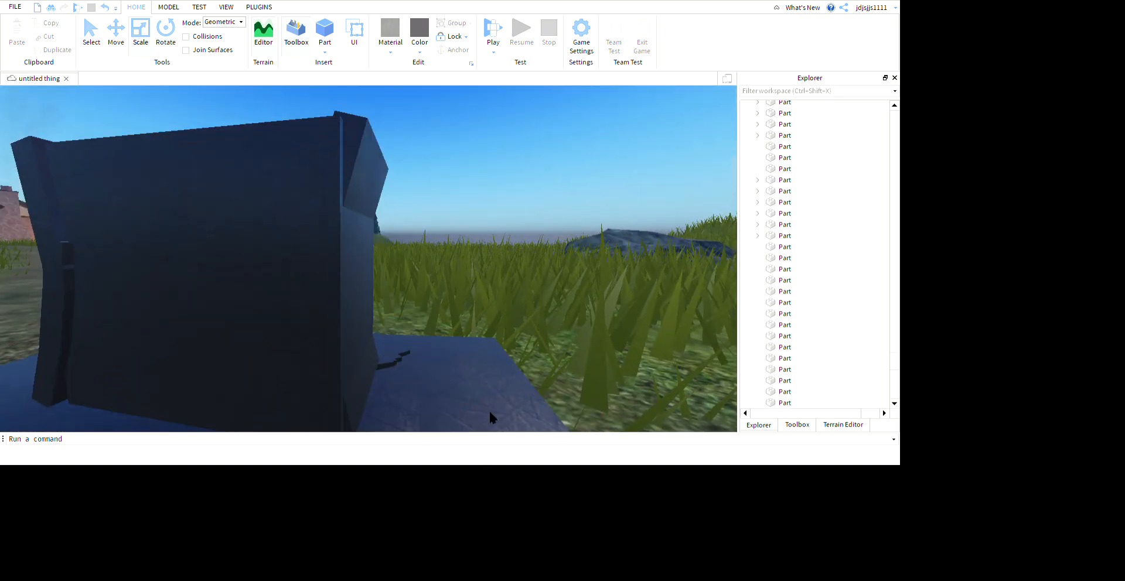
pyautogui.scroll(-3, 446, 398)
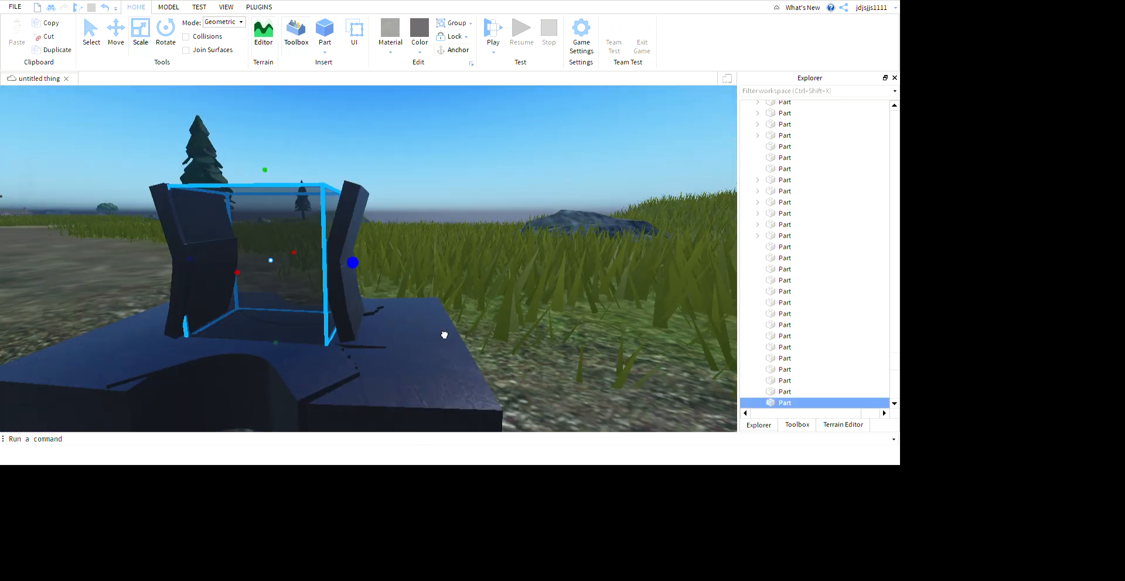
pyautogui.click(630, 343)
pyautogui.scroll(-3, 630, 343)
pyautogui.moveTo(630, 342)
pyautogui.mouseDown(button='right')
pyautogui.moveTo(645, 362)
pyautogui.moveTo(629, 342)
pyautogui.mouseUp(button='right')
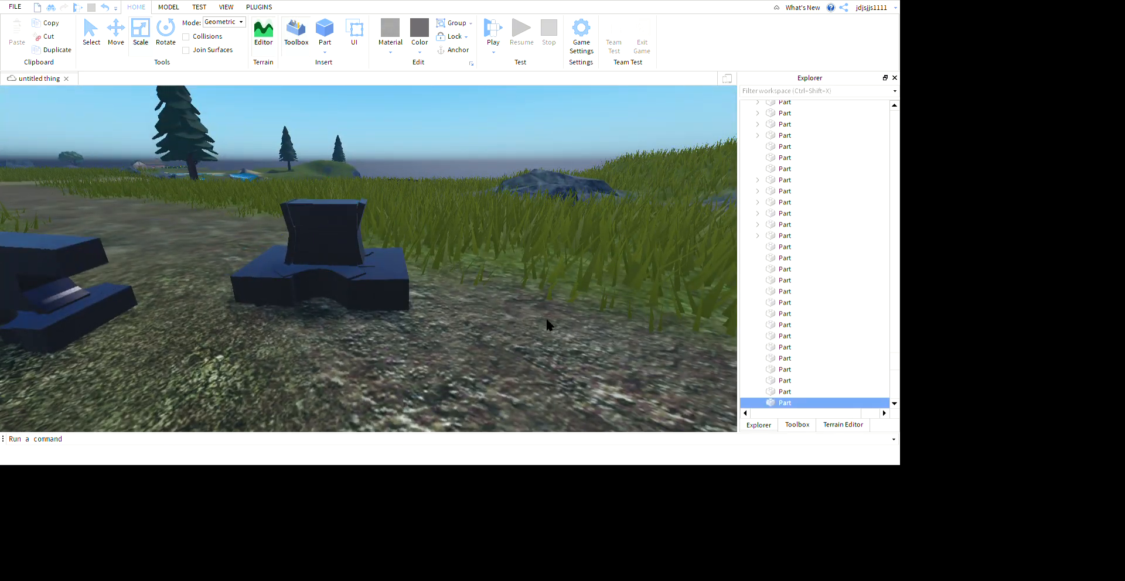
# Step: Compare the new anvil's body and base with the finished anvil on the path
pyautogui.click(546, 319)
pyautogui.press('w')
pyautogui.moveTo(546, 319)
pyautogui.mouseDown(button='right')
pyautogui.moveTo(547, 309)
pyautogui.moveTo(564, 325)
pyautogui.moveTo(538, 302)
pyautogui.mouseUp(button='right')
pyautogui.press('s')
pyautogui.press('a')
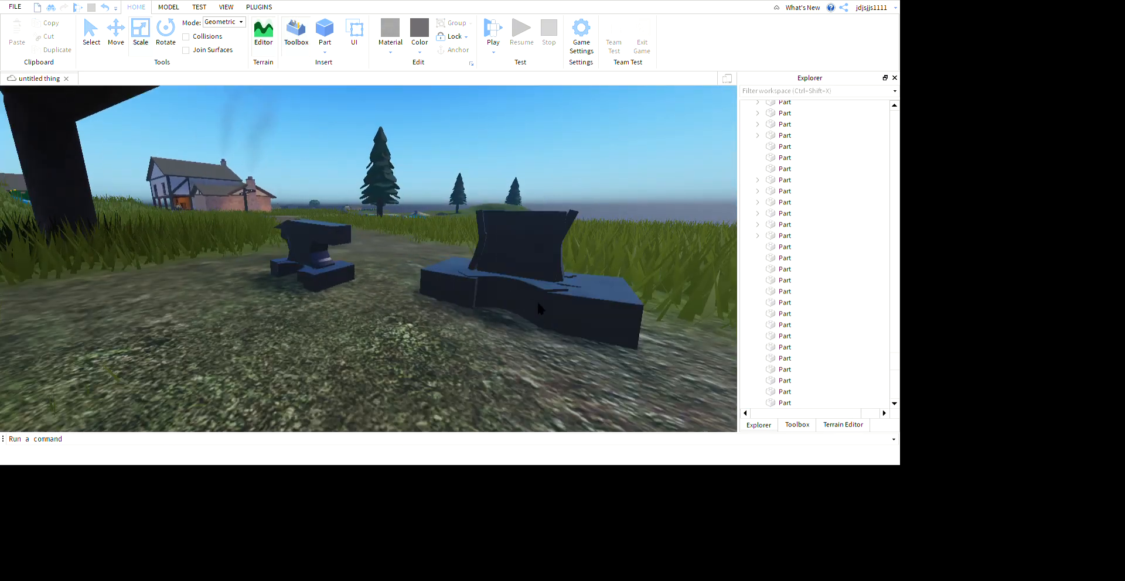
pyautogui.press('w')
pyautogui.press('s')
pyautogui.press('d')
pyautogui.press('w')
pyautogui.moveTo(503, 241); pyautogui.dragTo(536, 258, button='right')
# Step: Add a copy of the central block and flatten it into a low strip at the foot of the body
pyautogui.click(362, 242)
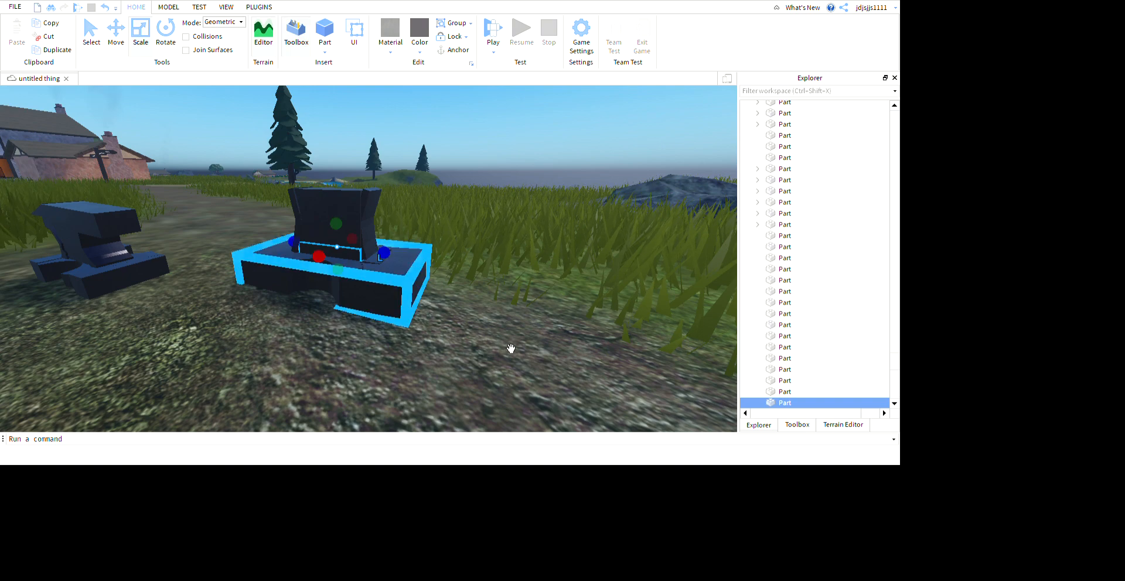
pyautogui.press('w')
pyautogui.moveTo(565, 322); pyautogui.dragTo(558, 321, button='right')
pyautogui.press('a')
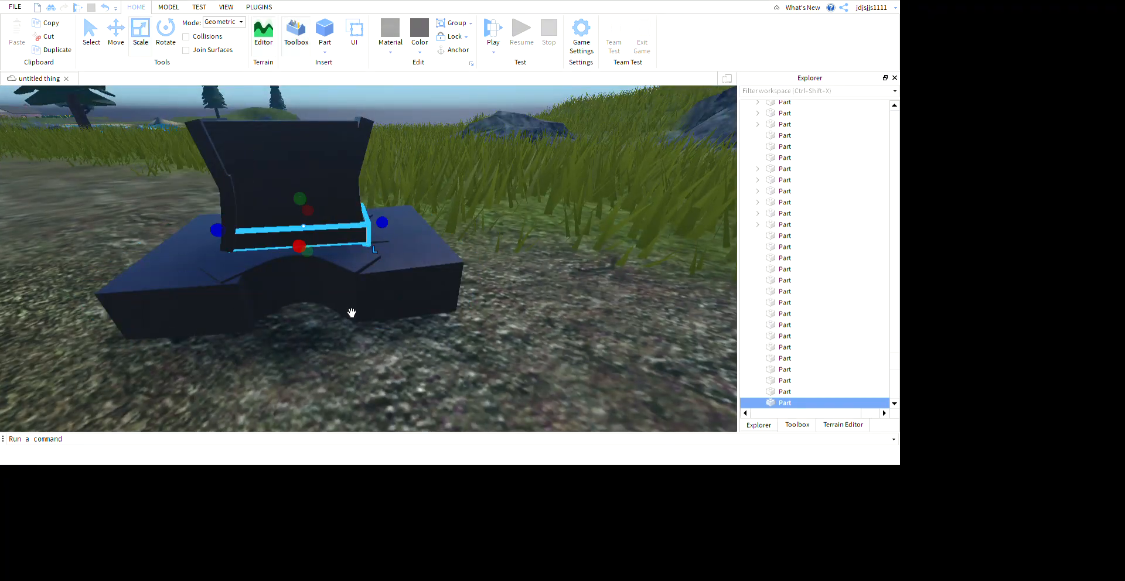
# Step: Duplicate the low strip and raise the copy along the green axis to about the middle of the body
pyautogui.click(97, 38)
pyautogui.scroll(-3, 421, 266)
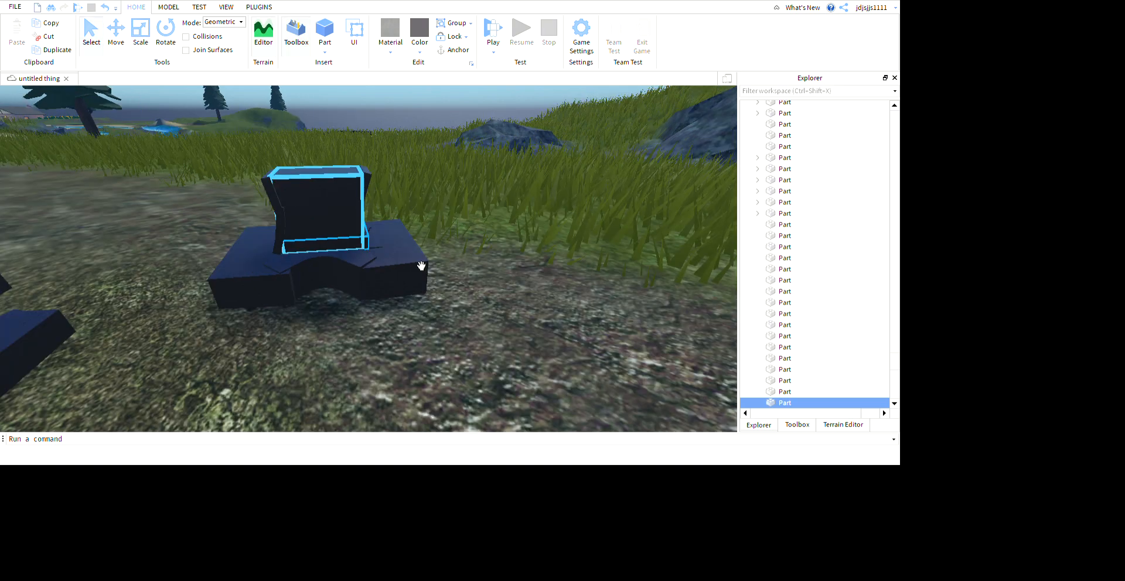
pyautogui.hotkey('ctrl', '2')
pyautogui.moveTo(422, 257); pyautogui.dragTo(413, 185)
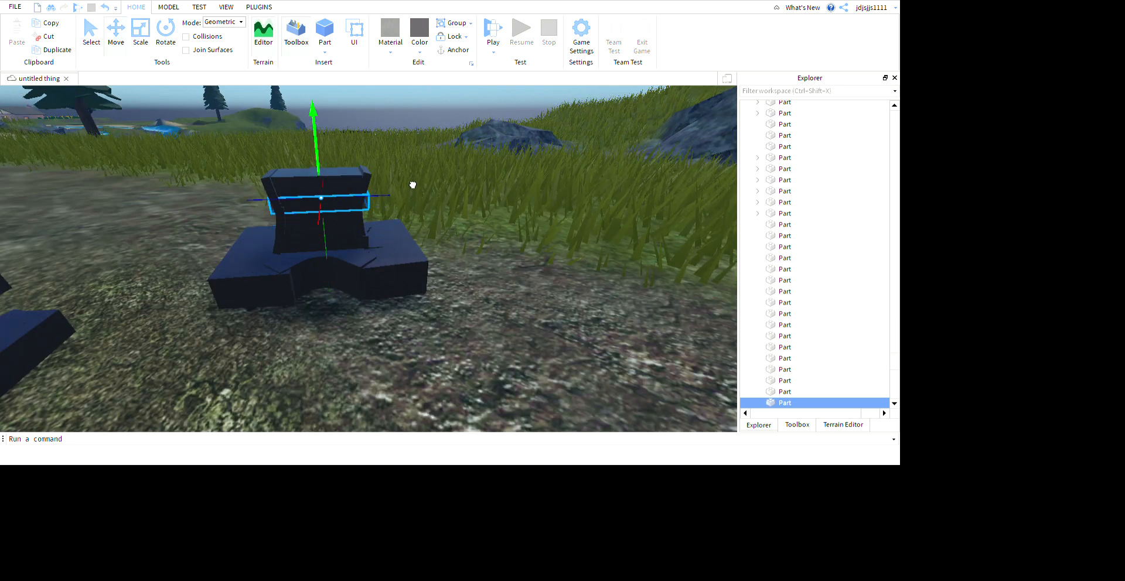
pyautogui.click(593, 261)
# Step: Examine the finished anvil's curved body and arched base against the new anvil
pyautogui.moveTo(593, 261); pyautogui.dragTo(786, 301, button='right')
pyautogui.press('w')
pyautogui.press('s')
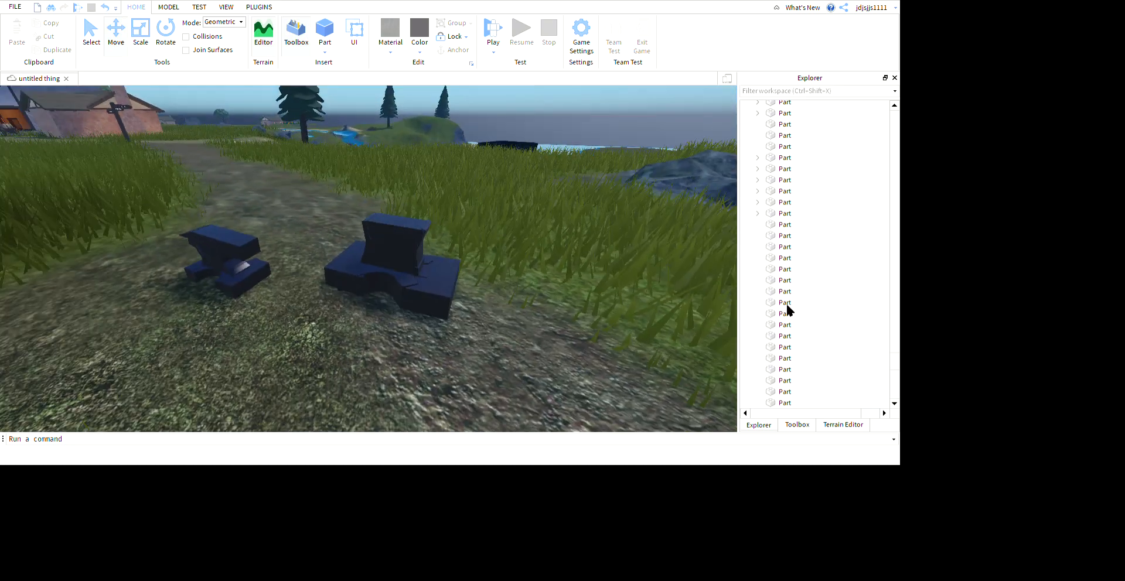
pyautogui.scroll(-2, 532, 319)
pyautogui.scroll(4, 592, 333)
pyautogui.moveTo(574, 318)
pyautogui.mouseDown(button='right')
pyautogui.moveTo(591, 333)
pyautogui.moveTo(564, 319)
pyautogui.moveTo(590, 332)
pyautogui.mouseUp(button='right')
pyautogui.scroll(-4, 563, 319)
pyautogui.scroll(2, 571, 316)
pyautogui.scroll(3, 590, 331)
pyautogui.scroll(-3, 590, 331)
pyautogui.scroll(-3, 590, 332)
pyautogui.scroll(3, 430, 406)
pyautogui.scroll(3, 430, 405)
pyautogui.moveTo(413, 387); pyautogui.dragTo(462, 352, button='right')
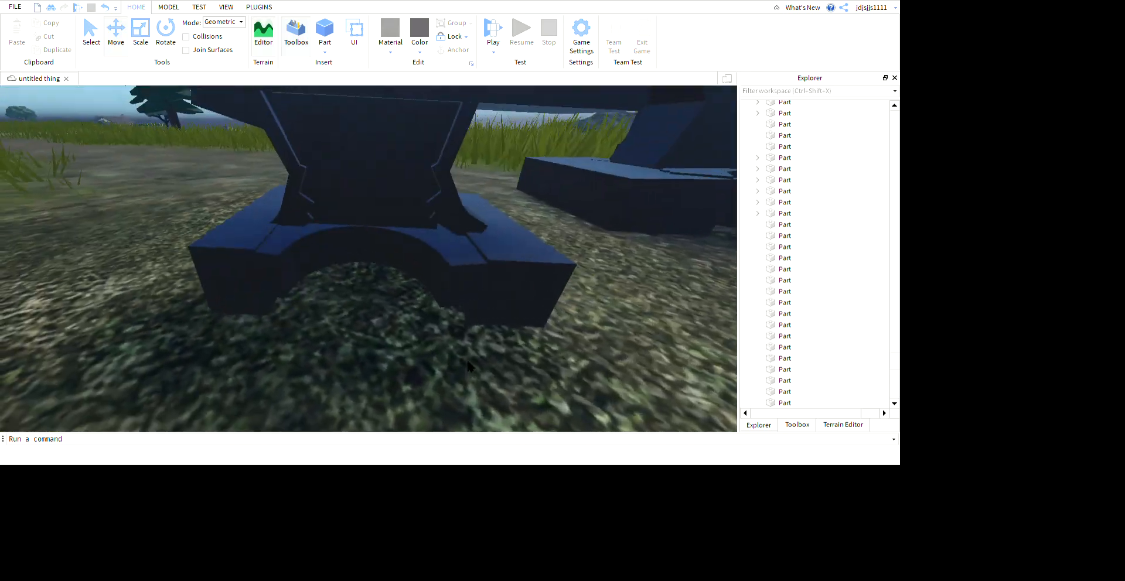
# Step: Select all parts of the new second anvil together and delete them, leaving the finished anvil in place
pyautogui.scroll(-4, 463, 352)
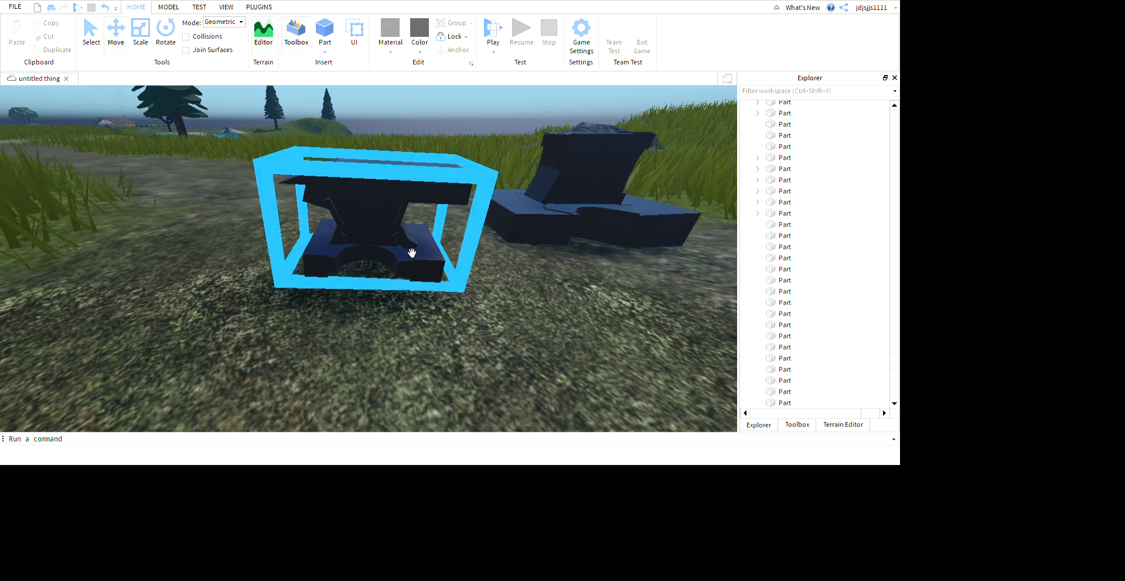
pyautogui.moveTo(466, 272); pyautogui.dragTo(527, 287, button='right')
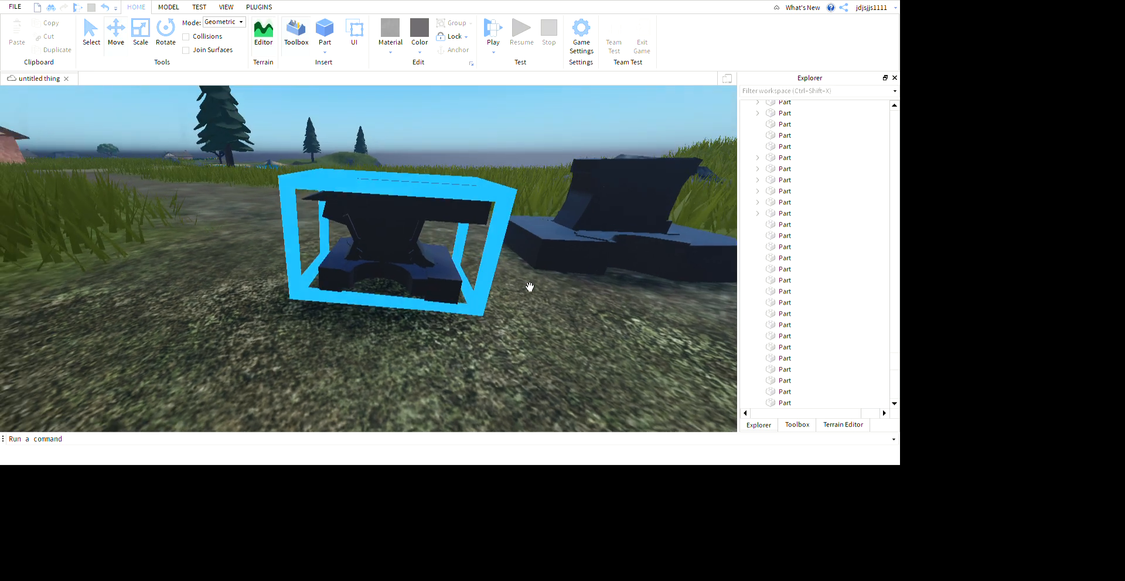
pyautogui.scroll(-4, 632, 321)
pyautogui.moveTo(603, 297); pyautogui.dragTo(565, 284, button='right')
pyautogui.scroll(3, 565, 284)
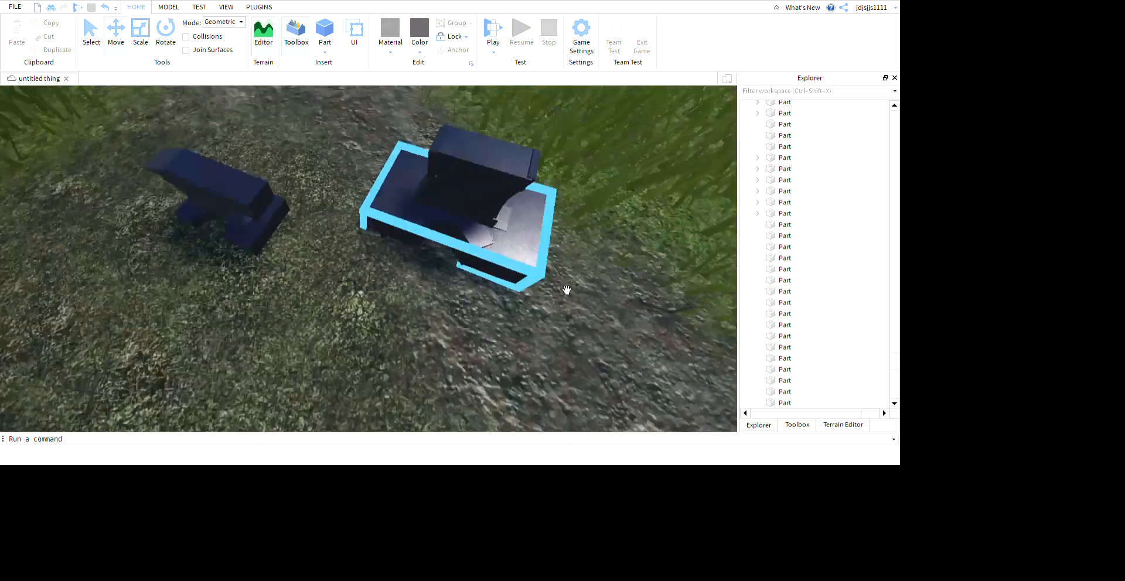
pyautogui.scroll(-4, 564, 284)
pyautogui.moveTo(455, 213); pyautogui.dragTo(529, 301)
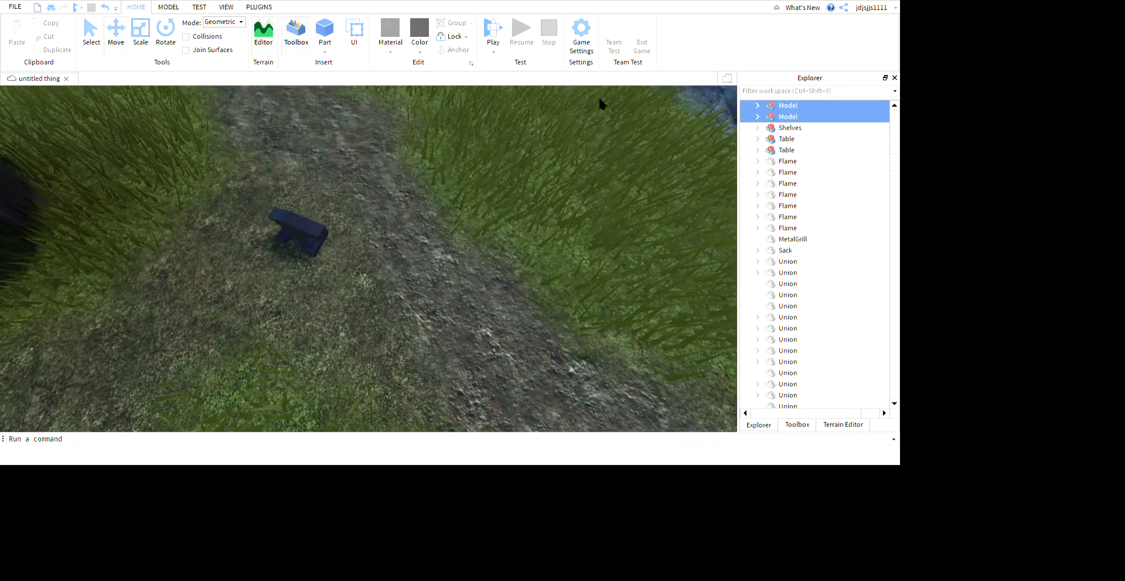
# Step: Go from the path to the stone smithy and look over its interior walls and torch
pyautogui.moveTo(599, 98); pyautogui.dragTo(606, 368, button='right')
pyautogui.scroll(10, 700, 244)
pyautogui.scroll(8, 702, 245)
pyautogui.scroll(3, 606, 368)
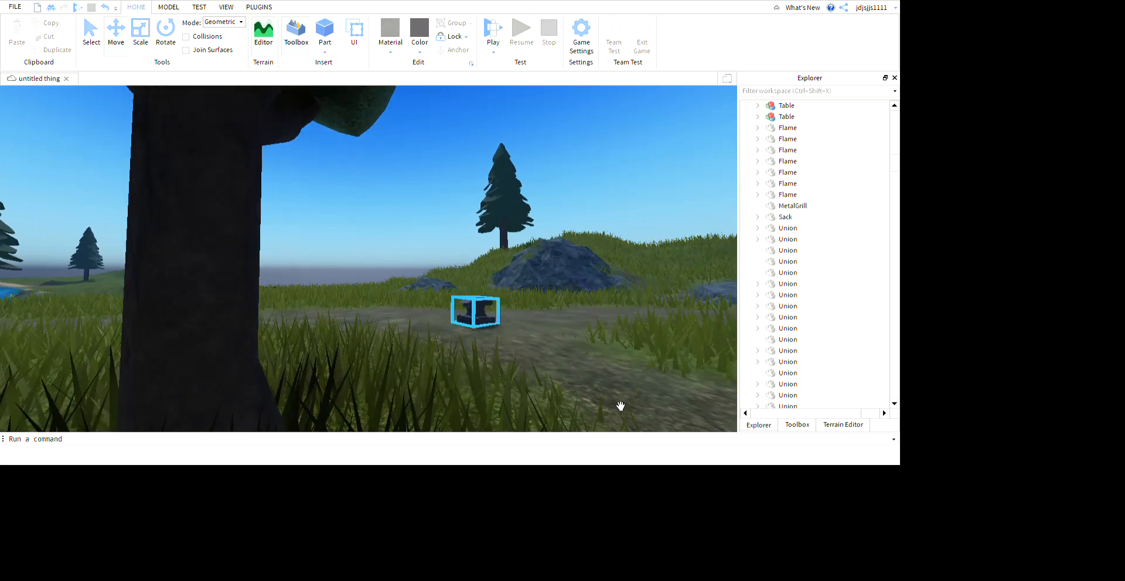
pyautogui.moveTo(637, 205); pyautogui.dragTo(647, 280, button='right')
pyautogui.scroll(8, 652, 270)
pyautogui.scroll(5, 658, 277)
pyautogui.scroll(3, 448, 286)
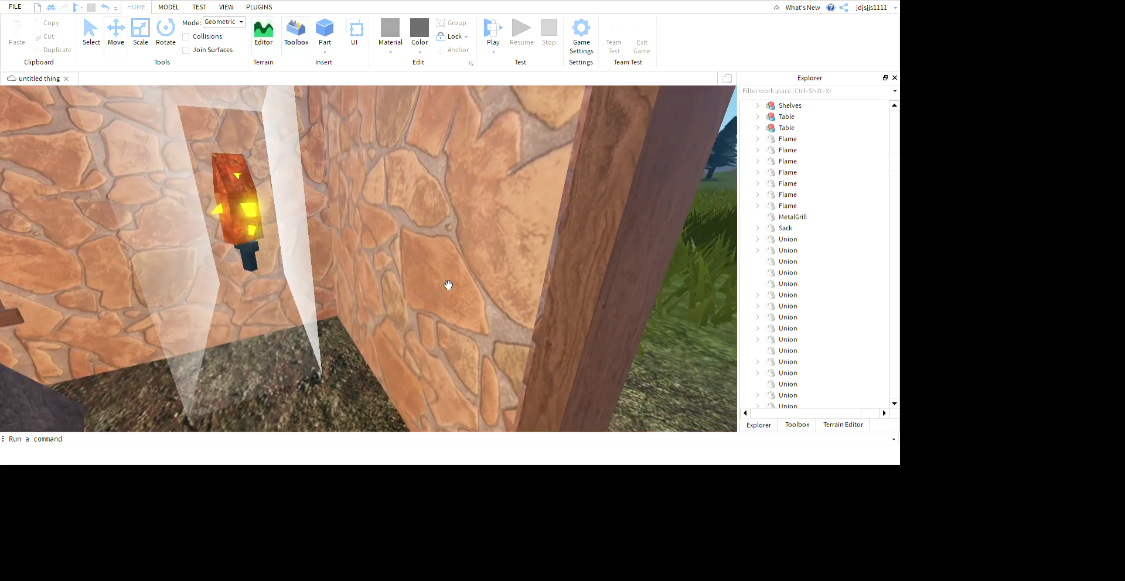
pyautogui.moveTo(501, 104); pyautogui.dragTo(501, 104, button='right')
pyautogui.press('w')
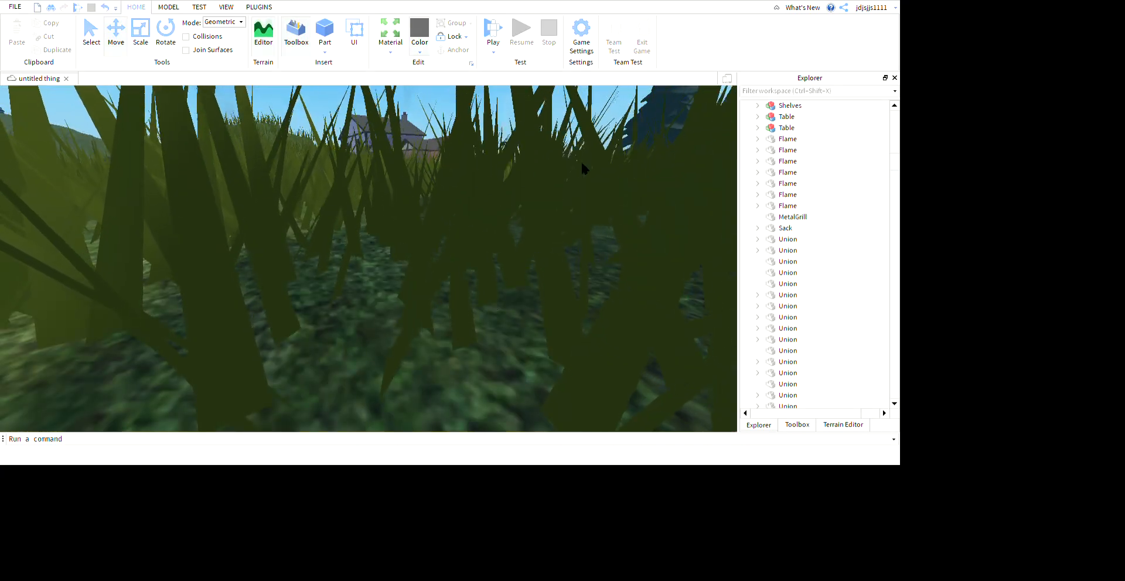
# Step: Try stretching a green block on the ground near the stone house into a tall column
pyautogui.moveTo(592, 170); pyautogui.dragTo(597, 182, button='right')
pyautogui.scroll(3, 596, 182)
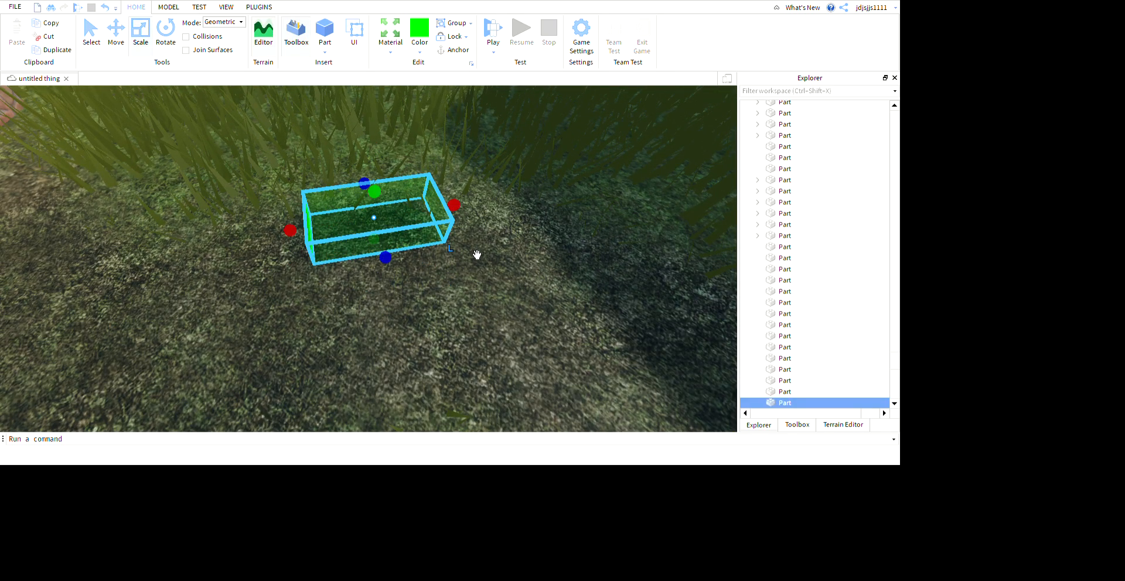
pyautogui.moveTo(477, 255); pyautogui.dragTo(494, 163)
pyautogui.scroll(-3, 495, 163)
pyautogui.click(648, 381)
pyautogui.press('w')
pyautogui.moveTo(648, 381); pyautogui.dragTo(648, 378, button='right')
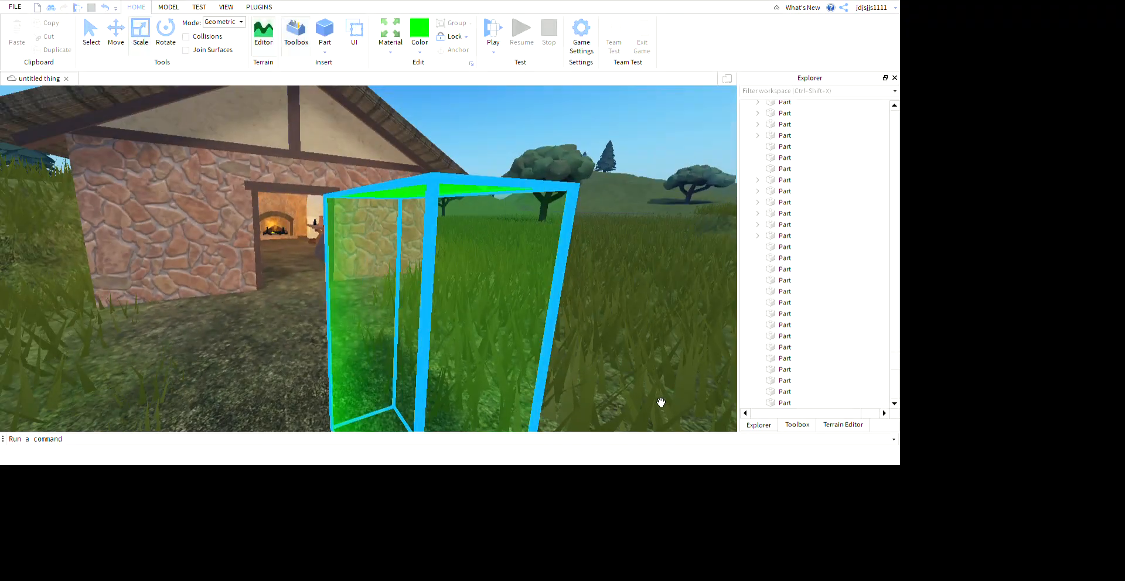
pyautogui.click(661, 402)
pyautogui.press('Delete')
# Step: Examine the anvil and the hammer on the floor inside the smithy
pyautogui.press('w')
pyautogui.moveTo(701, 259)
pyautogui.mouseDown(button='right')
pyautogui.moveTo(718, 282)
pyautogui.moveTo(598, 302)
pyautogui.moveTo(608, 301)
pyautogui.moveTo(552, 258)
pyautogui.moveTo(454, 282)
pyautogui.moveTo(712, 266)
pyautogui.moveTo(728, 287)
pyautogui.moveTo(719, 251)
pyautogui.mouseUp(button='right')
pyautogui.press('w')
pyautogui.press('s')
pyautogui.press('w')
pyautogui.press('s')
pyautogui.press('w')
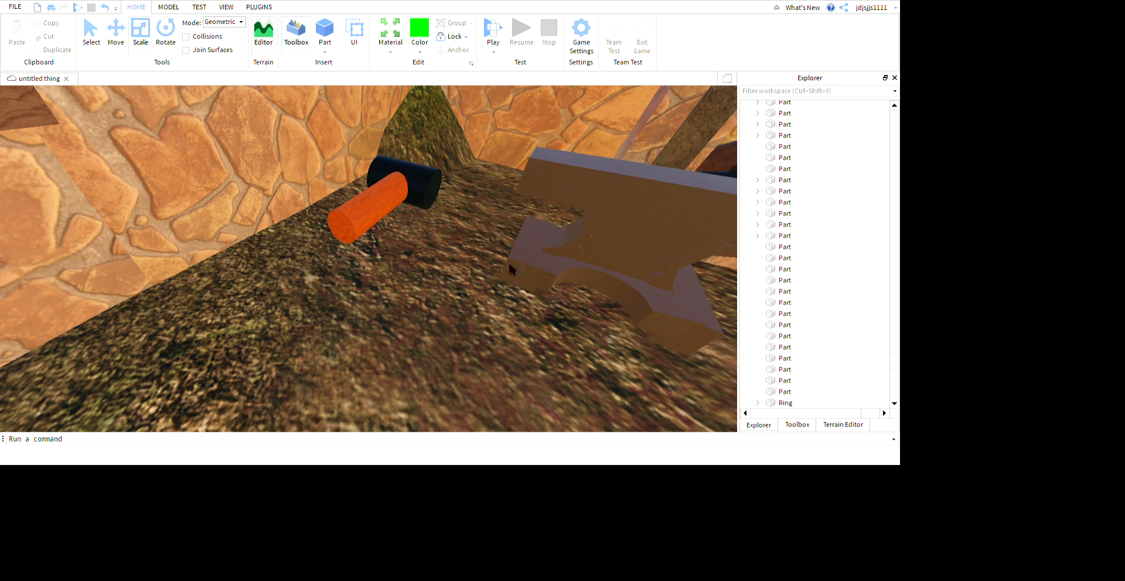
# Step: Examine the forge and the tools laid out on the smithy's wooden table, including the sickle
pyautogui.moveTo(508, 264); pyautogui.dragTo(674, 329, button='right')
pyautogui.press('w')
pyautogui.press('s')
pyautogui.press('w')
pyautogui.press('w')
pyautogui.press('s')
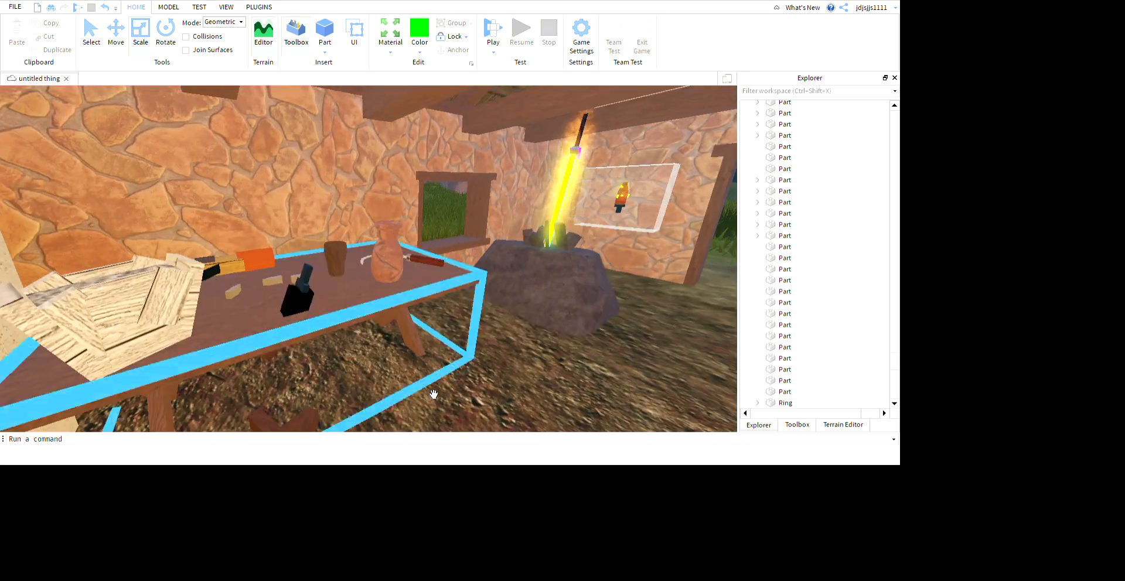
pyautogui.moveTo(433, 395); pyautogui.dragTo(495, 379, button='right')
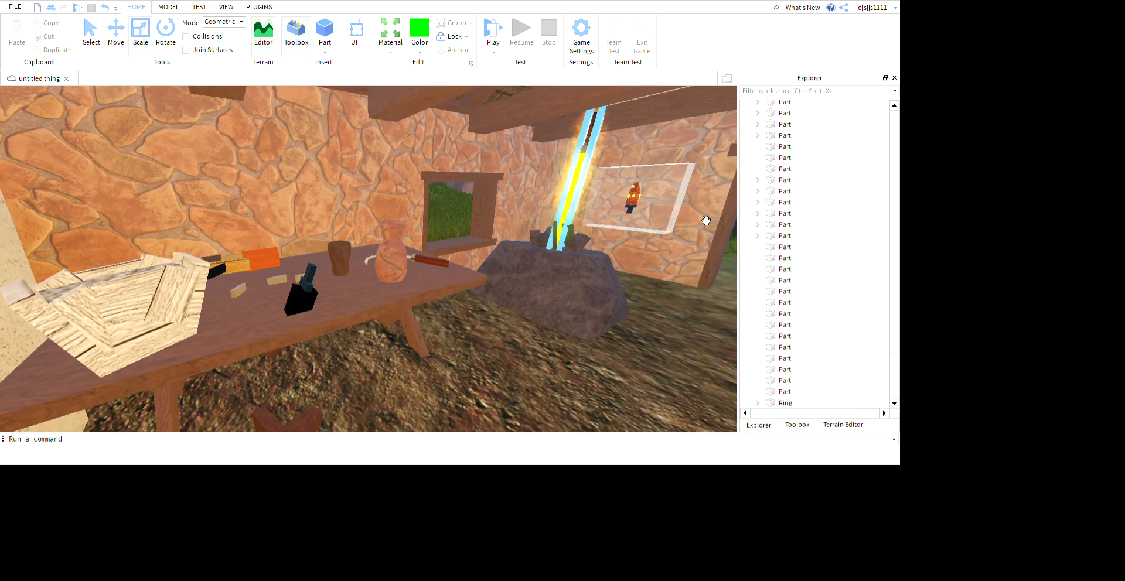
pyautogui.moveTo(706, 220); pyautogui.dragTo(680, 348, button='right')
pyautogui.press('s')
pyautogui.press('w')
pyautogui.press('s')
pyautogui.press('w')
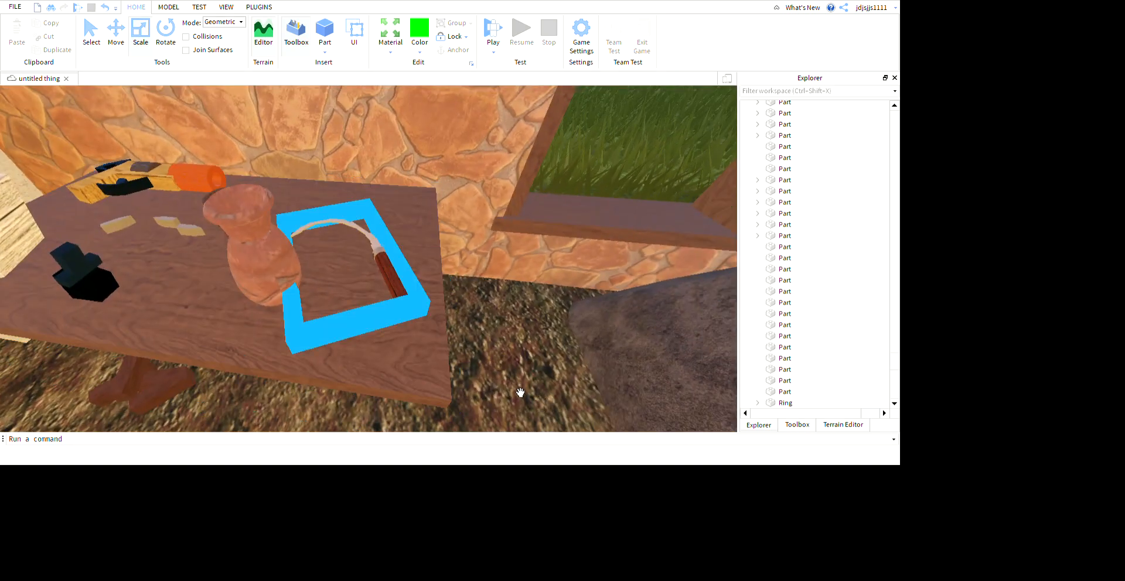
# Step: Take the sickle model from the smithy table and lay it on the dirt path outside
pyautogui.click(394, 304)
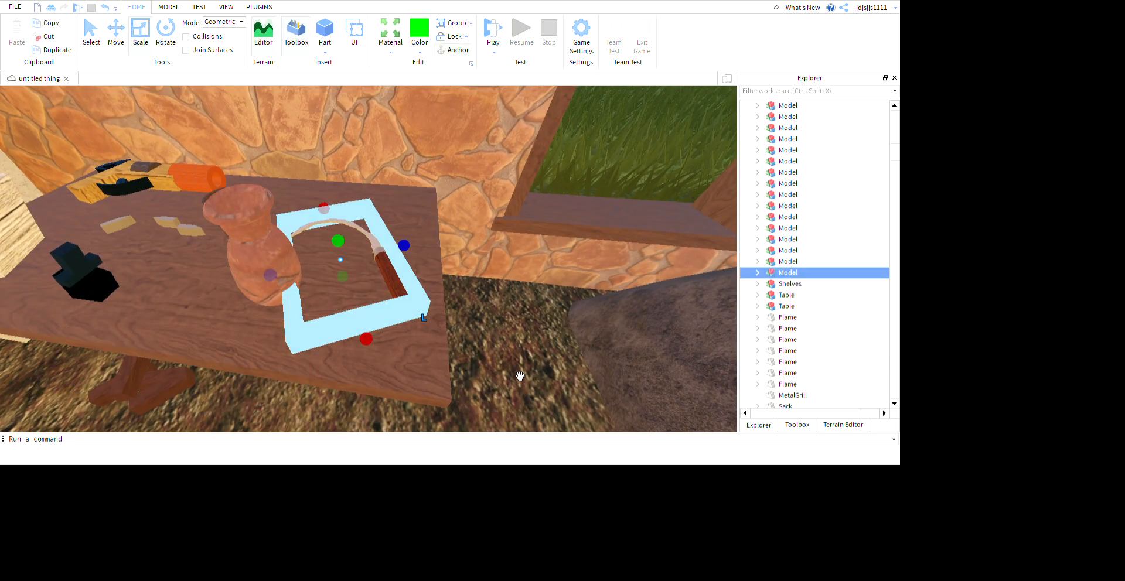
pyautogui.press('s')
pyautogui.moveTo(520, 376); pyautogui.dragTo(578, 419)
pyautogui.moveTo(585, 415); pyautogui.dragTo(578, 418, button='right')
pyautogui.press('w')
pyautogui.moveTo(579, 418); pyautogui.dragTo(579, 419)
pyautogui.moveTo(579, 418); pyautogui.dragTo(579, 419, button='right')
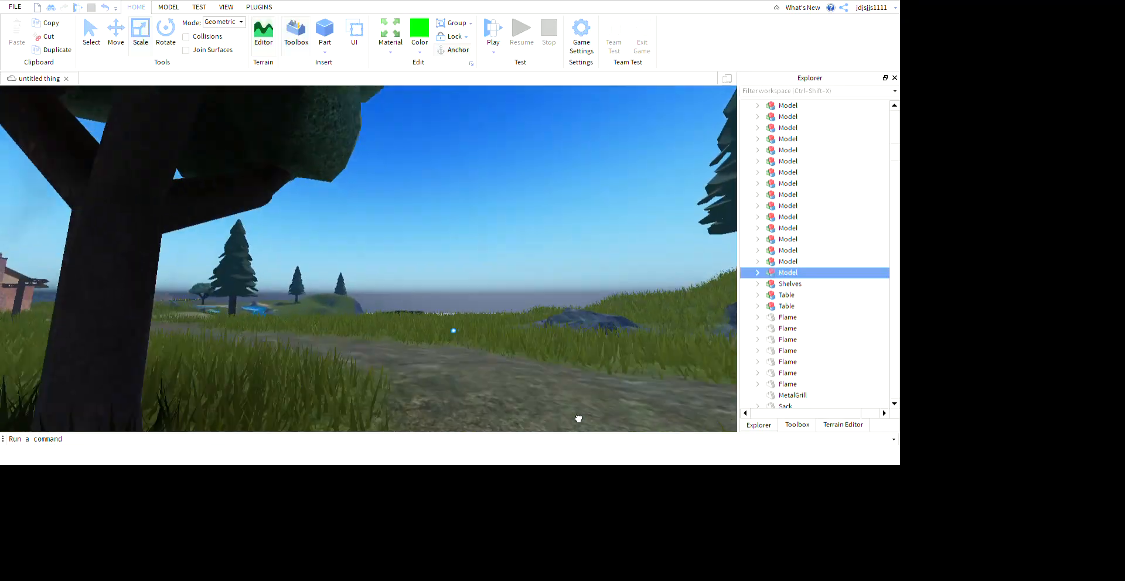
pyautogui.moveTo(578, 419); pyautogui.dragTo(576, 417)
pyautogui.moveTo(578, 419); pyautogui.dragTo(576, 417, button='right')
pyautogui.moveTo(576, 417); pyautogui.dragTo(575, 417)
pyautogui.press('d')
pyautogui.press('w')
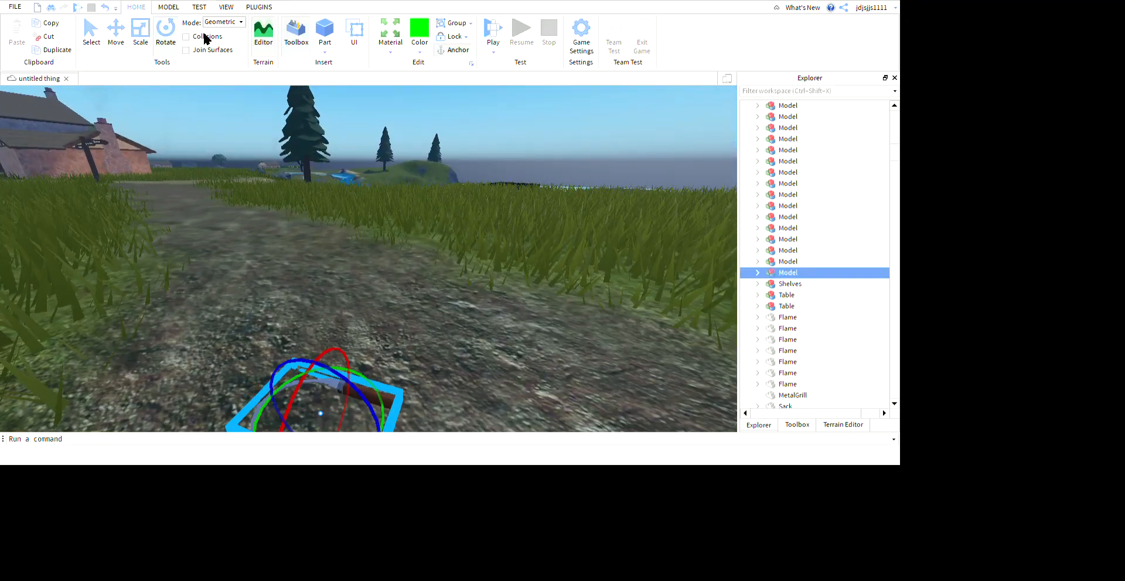
pyautogui.moveTo(579, 253); pyautogui.dragTo(578, 253, button='right')
pyautogui.press('d')
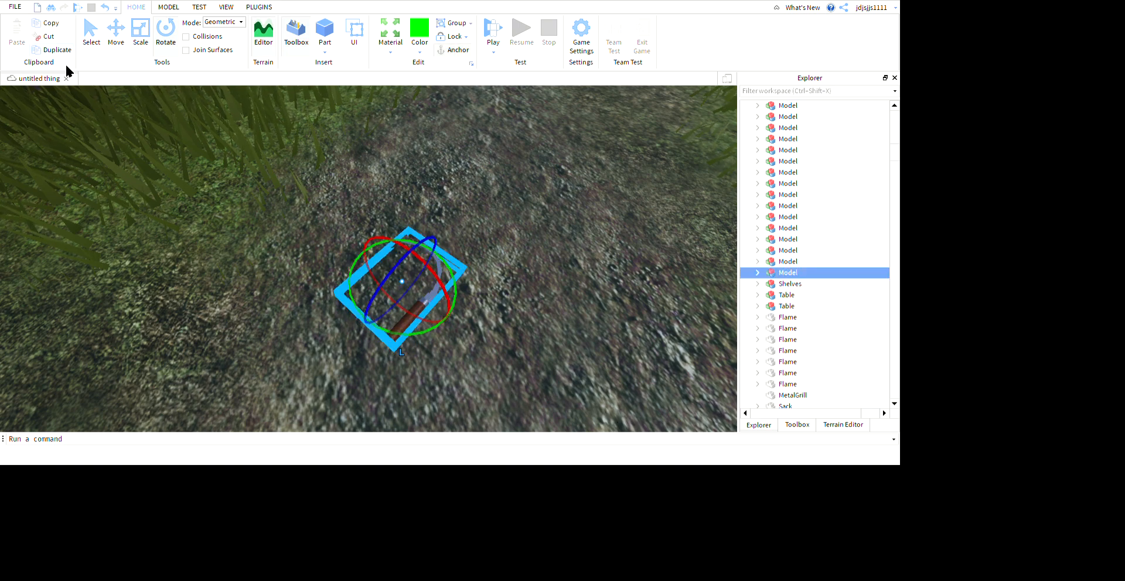
# Step: Duplicate the sickle on the dirt path and move the copy beside the original
pyautogui.click(120, 34)
pyautogui.moveTo(486, 285); pyautogui.dragTo(485, 285, button='right')
pyautogui.press('a')
pyautogui.moveTo(553, 357); pyautogui.dragTo(563, 352)
pyautogui.press('d')
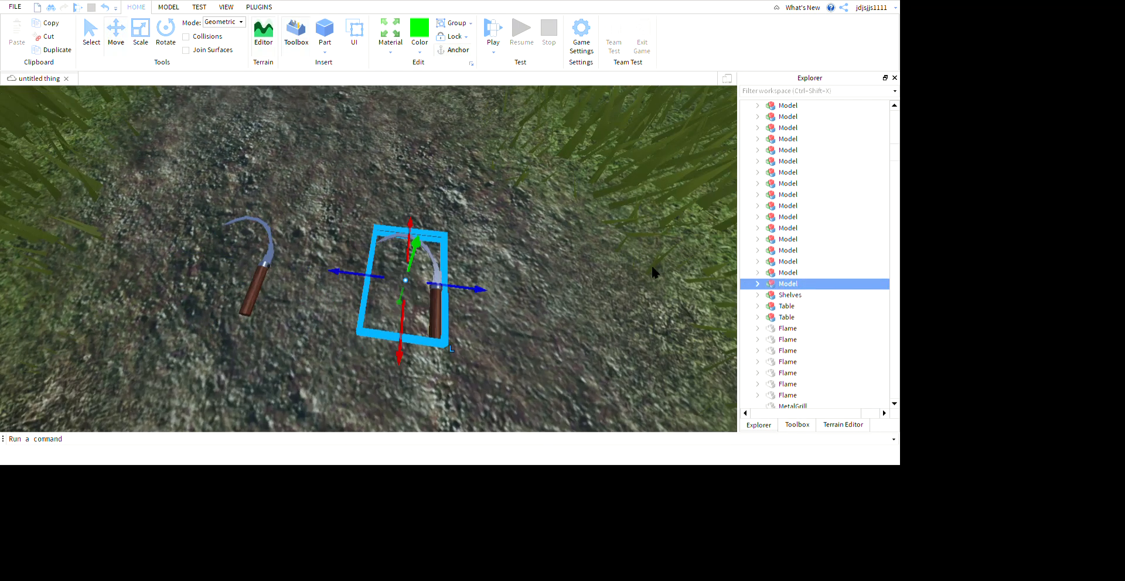
# Step: Delete the duplicate sickle so only the original lies on the path
pyautogui.click(655, 271)
pyautogui.press('w')
pyautogui.press('s')
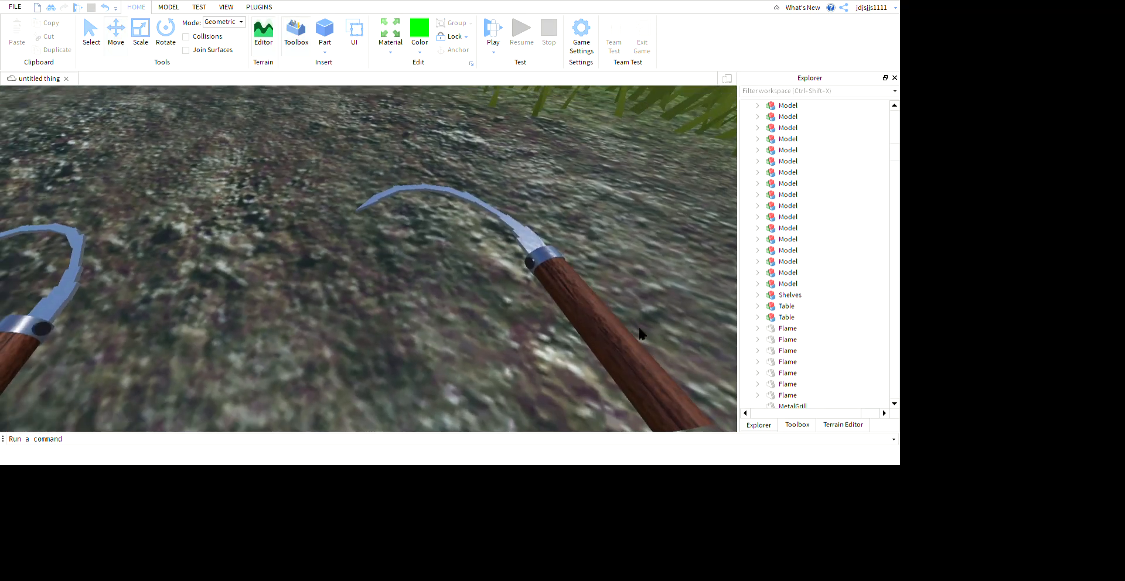
pyautogui.click(695, 347)
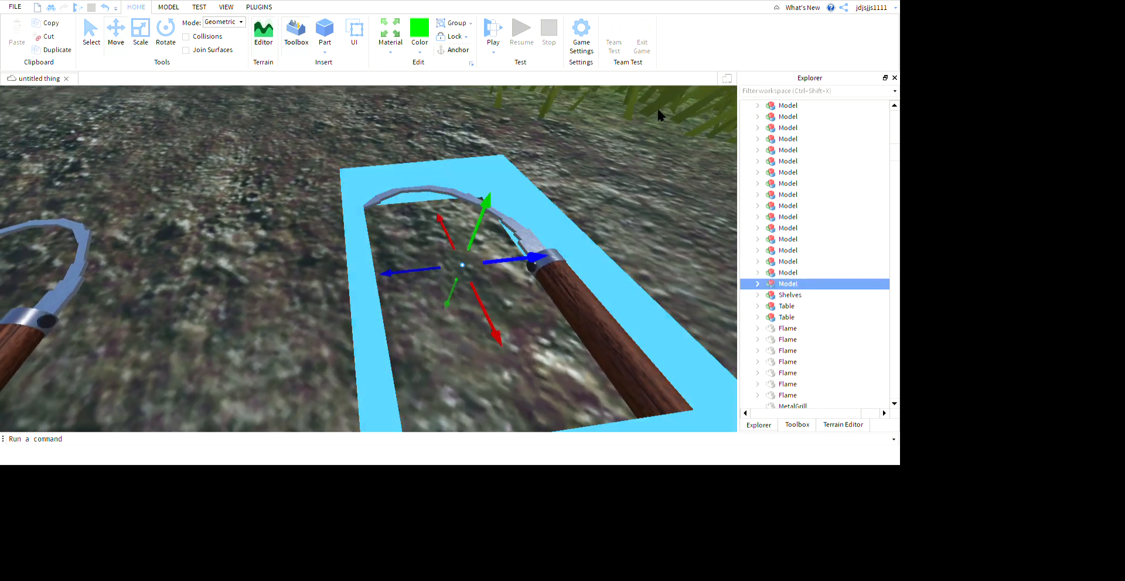
pyautogui.press('Delete')
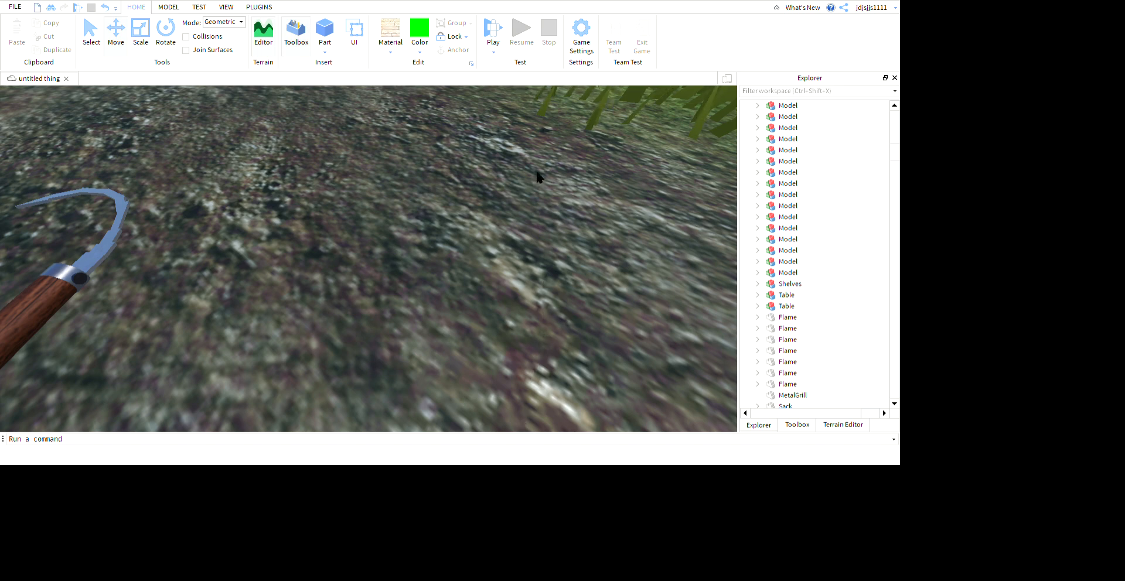
pyautogui.moveTo(516, 201); pyautogui.dragTo(515, 202, button='right')
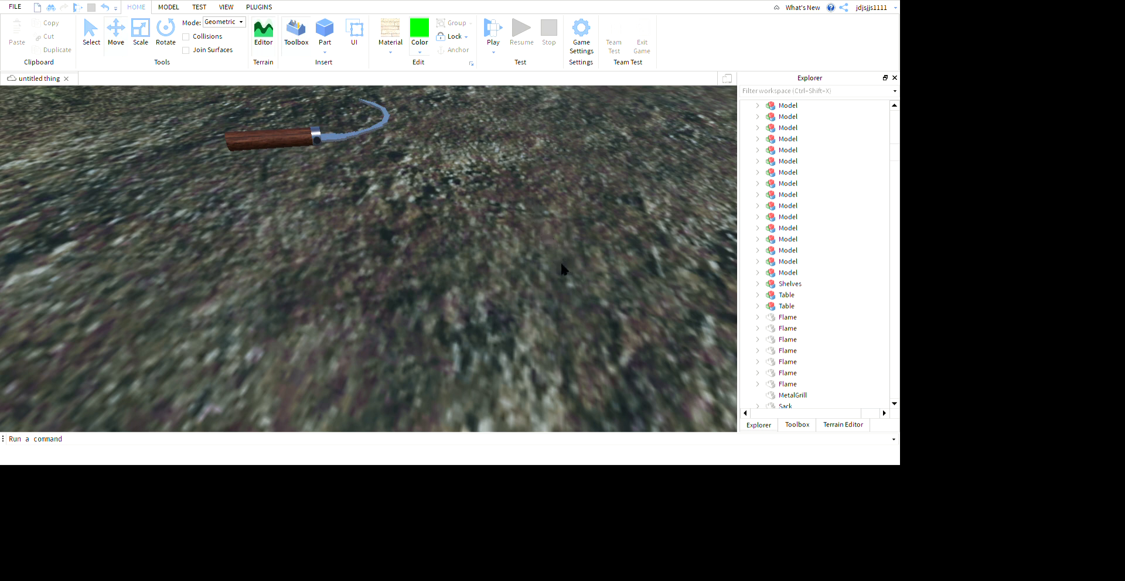
pyautogui.moveTo(549, 288); pyautogui.dragTo(539, 280, button='right')
pyautogui.scroll(-4, 539, 281)
pyautogui.click(326, 33)
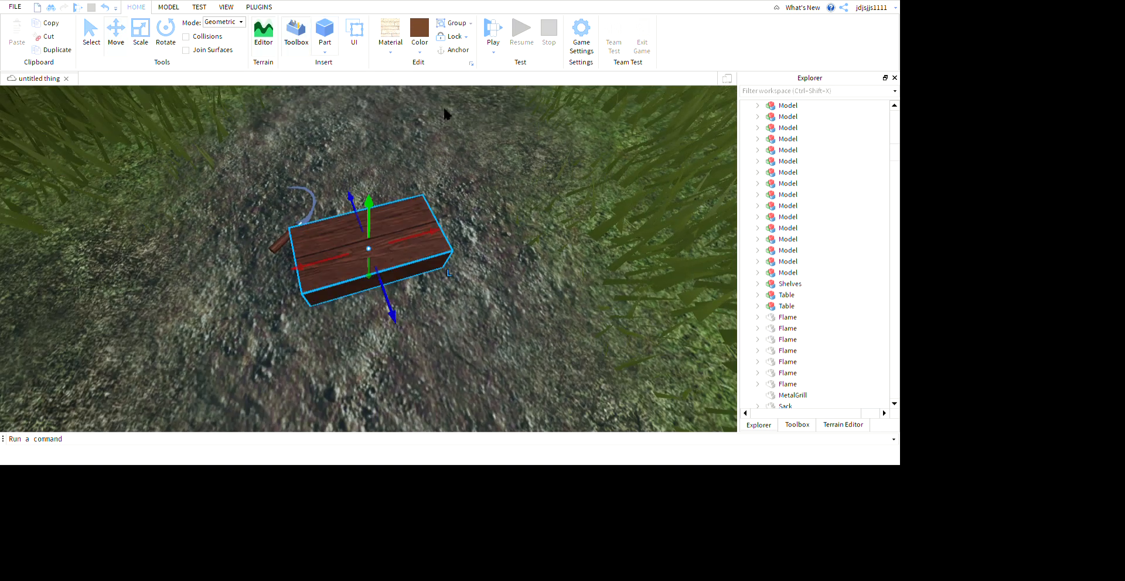
pyautogui.click(506, 315)
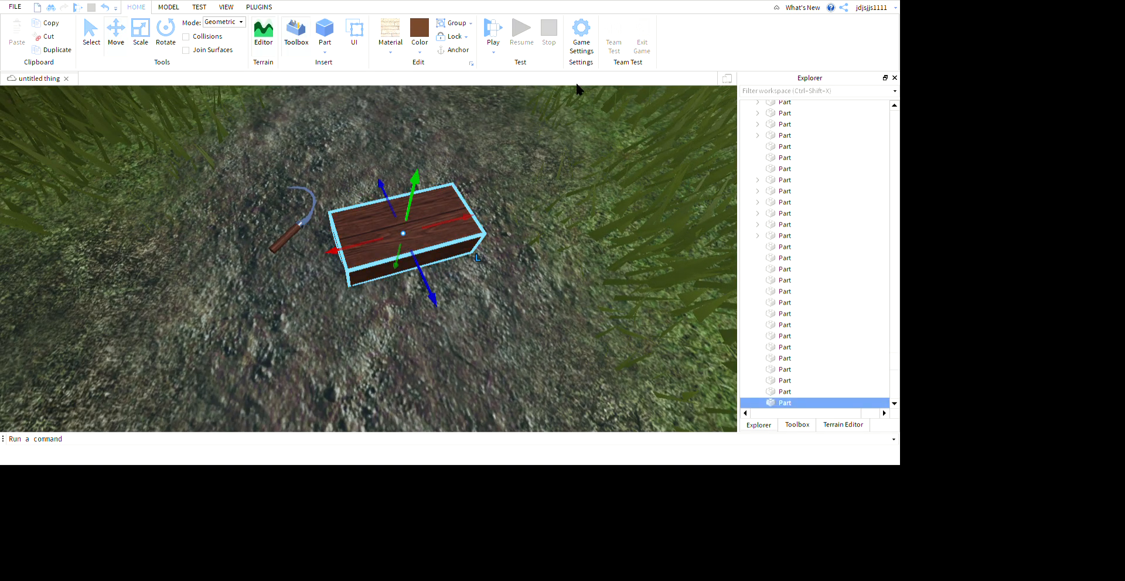
pyautogui.press('Delete')
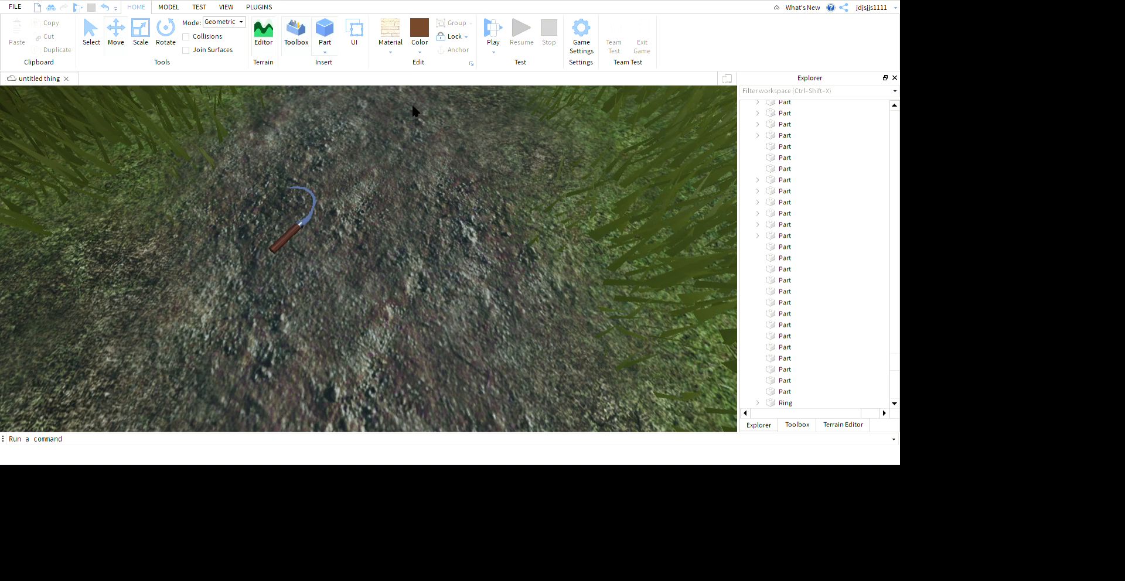
# Step: Insert a wooden cylinder part on the path near the sickle and rotate it on the ground
pyautogui.hotkey('ctrl', 'z')
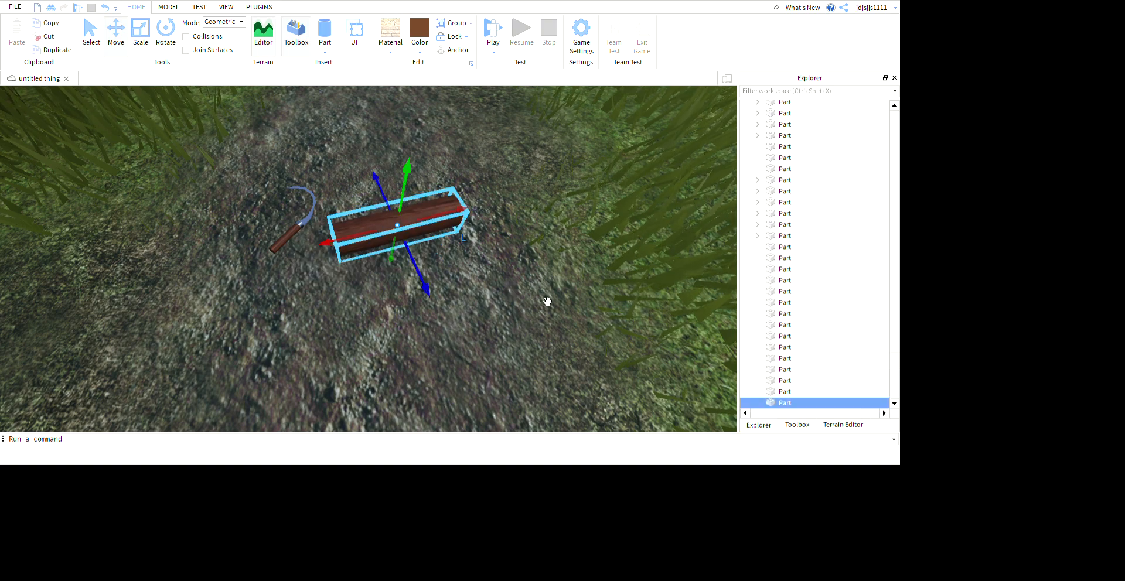
pyautogui.click(169, 35)
pyautogui.moveTo(404, 273); pyautogui.dragTo(493, 252)
pyautogui.click(509, 236)
pyautogui.scroll(1, 510, 236)
pyautogui.scroll(-1, 510, 236)
pyautogui.moveTo(510, 235); pyautogui.dragTo(516, 238, button='right')
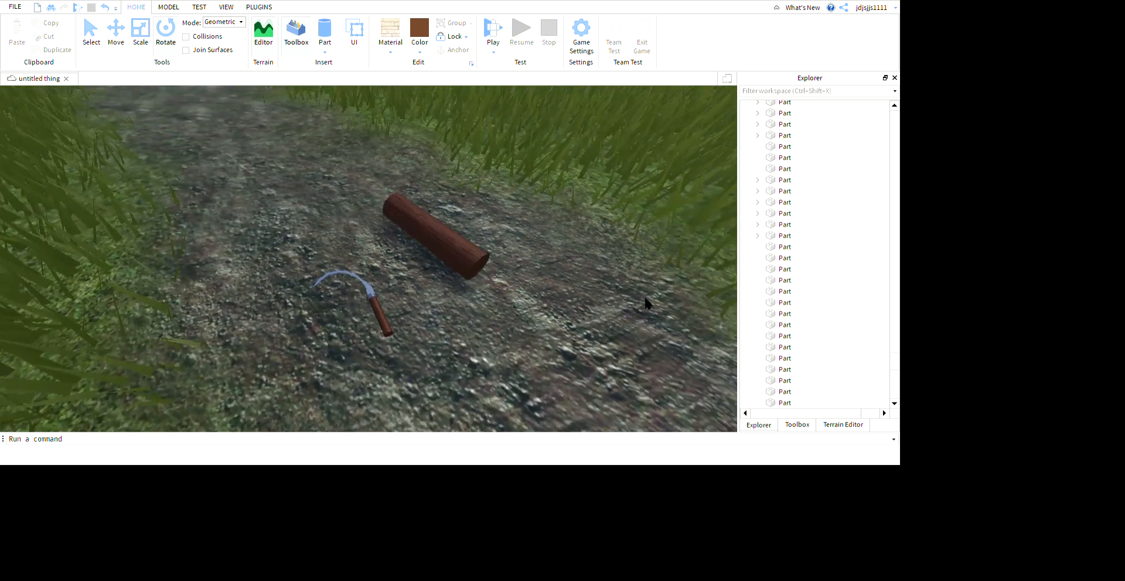
# Step: Scale the wooden cylinder down to a thin rod resembling the sickle's handle
pyautogui.click(472, 249)
pyautogui.click(140, 30)
pyautogui.scroll(3, 498, 302)
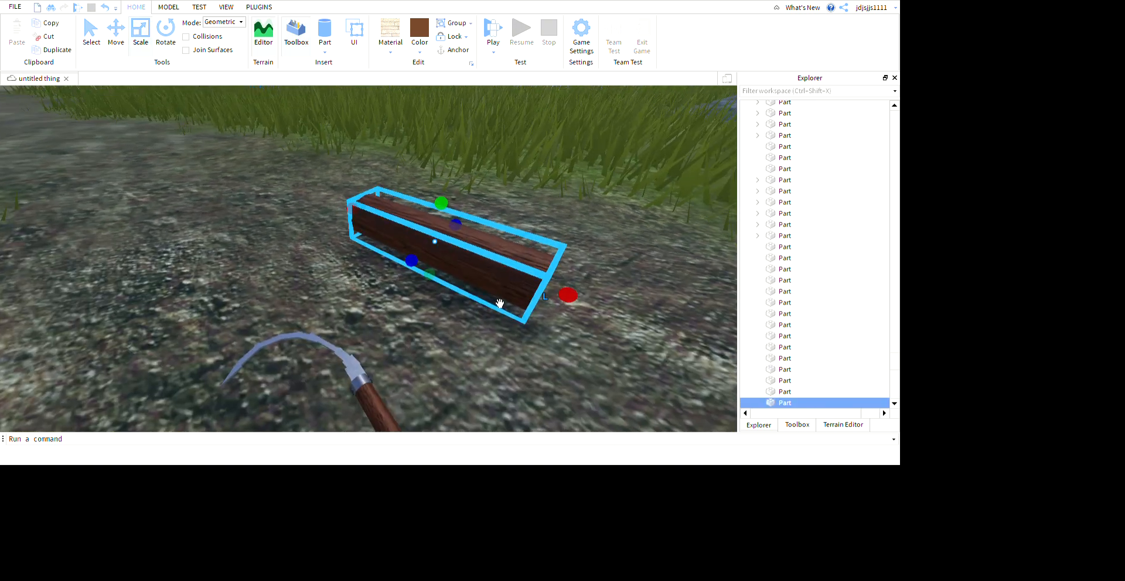
pyautogui.moveTo(576, 274); pyautogui.dragTo(557, 291)
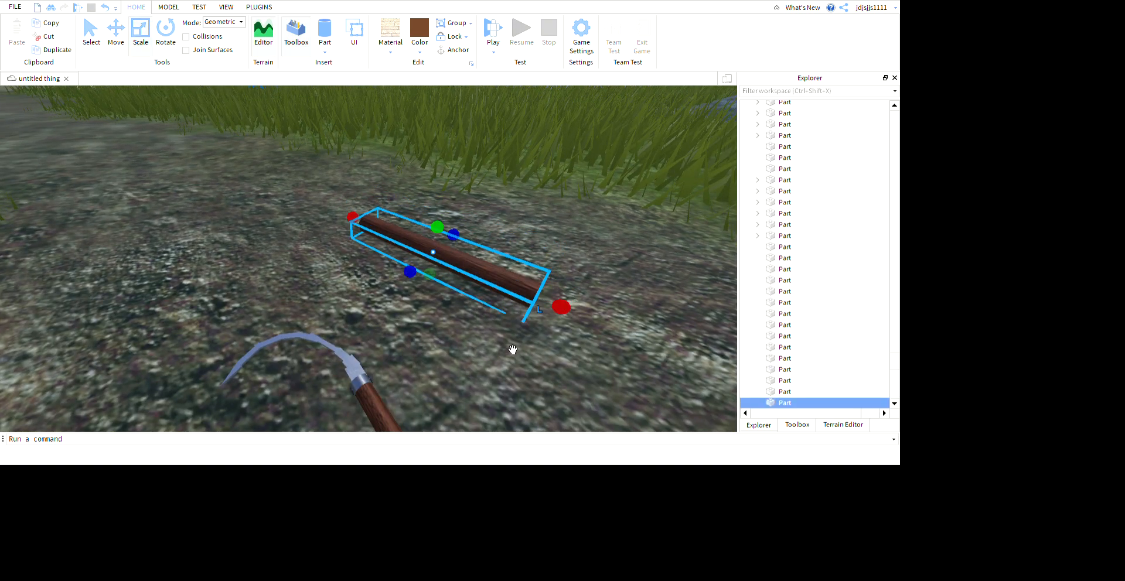
pyautogui.moveTo(513, 350); pyautogui.dragTo(531, 320)
# Step: Examine the sickle's handle, metal collar and curved blade from several angles next to the cylinder
pyautogui.moveTo(531, 320); pyautogui.dragTo(462, 409, button='right')
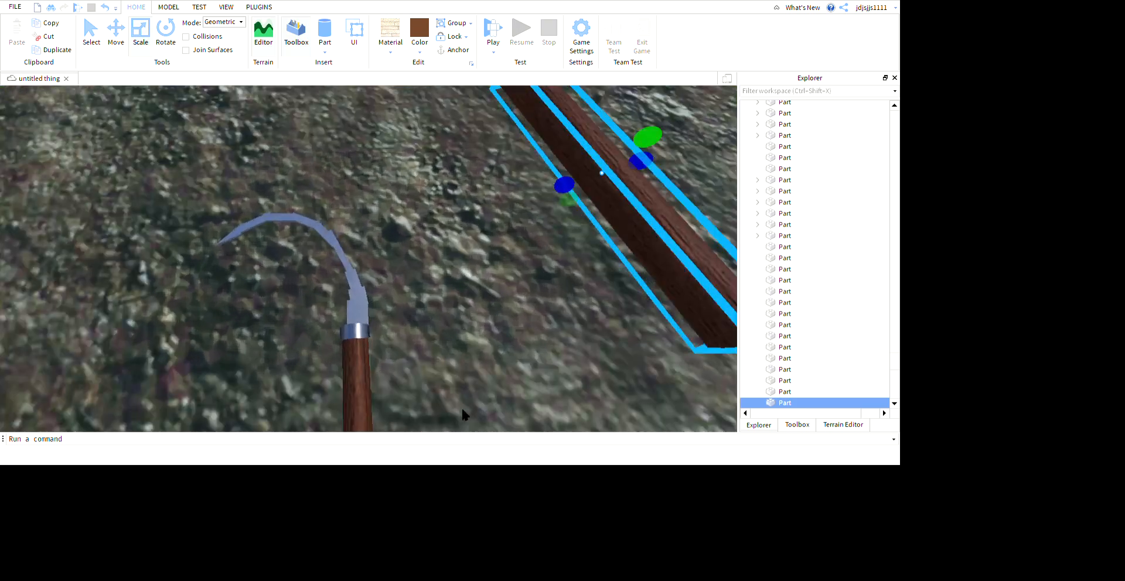
pyautogui.scroll(-3, 484, 376)
pyautogui.scroll(4, 484, 377)
pyautogui.moveTo(485, 376); pyautogui.dragTo(493, 345, button='right')
pyautogui.scroll(-4, 364, 425)
pyautogui.scroll(4, 493, 344)
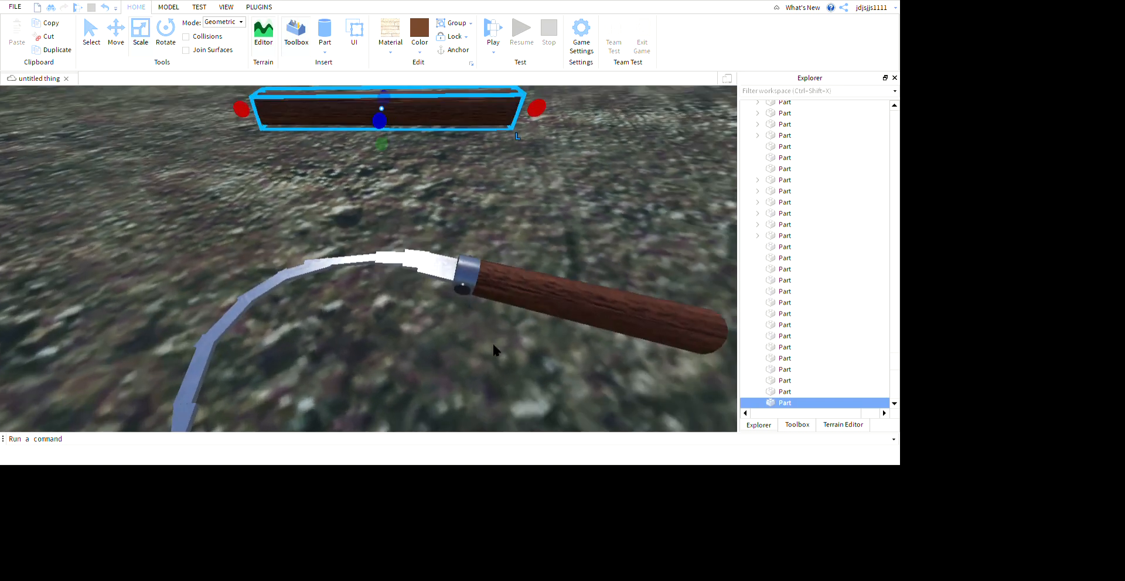
pyautogui.scroll(-5, 589, 293)
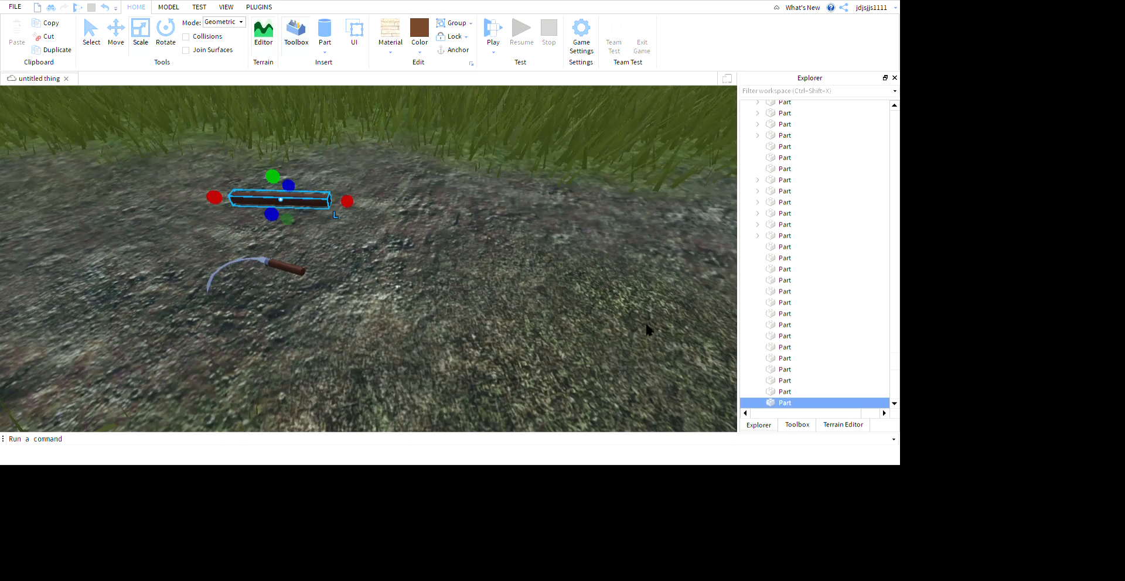
pyautogui.moveTo(671, 319); pyautogui.dragTo(651, 326, button='right')
pyautogui.scroll(5, 660, 334)
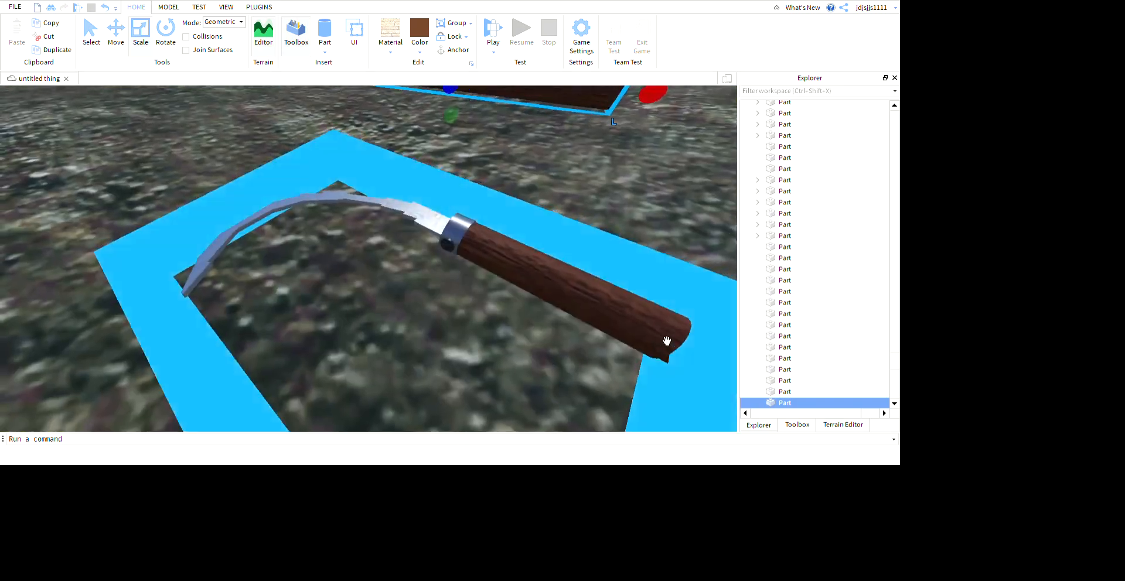
pyautogui.scroll(-5, 667, 340)
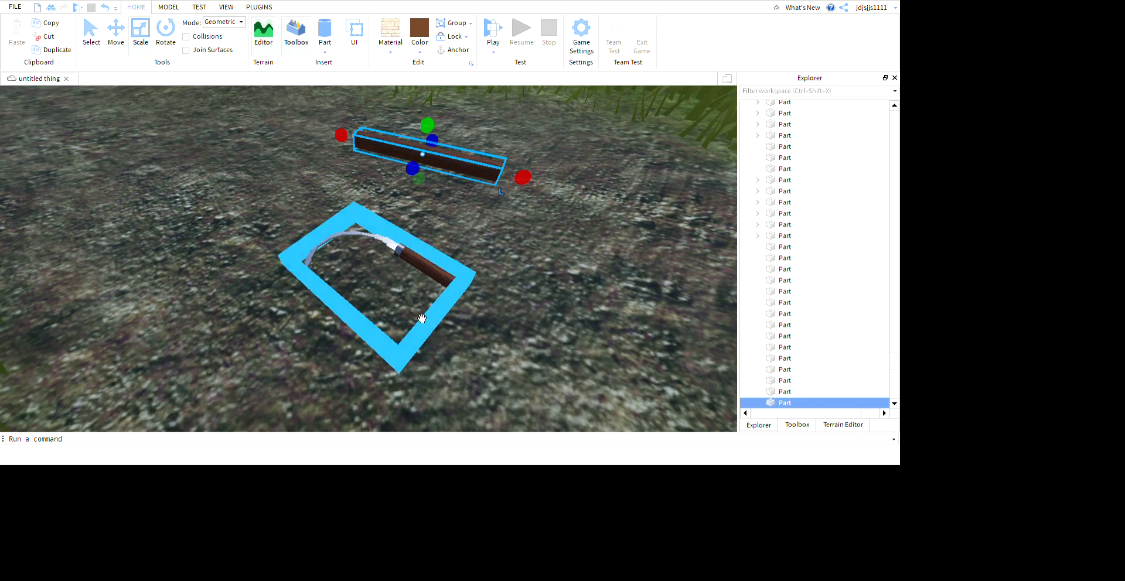
pyautogui.scroll(10, 492, 303)
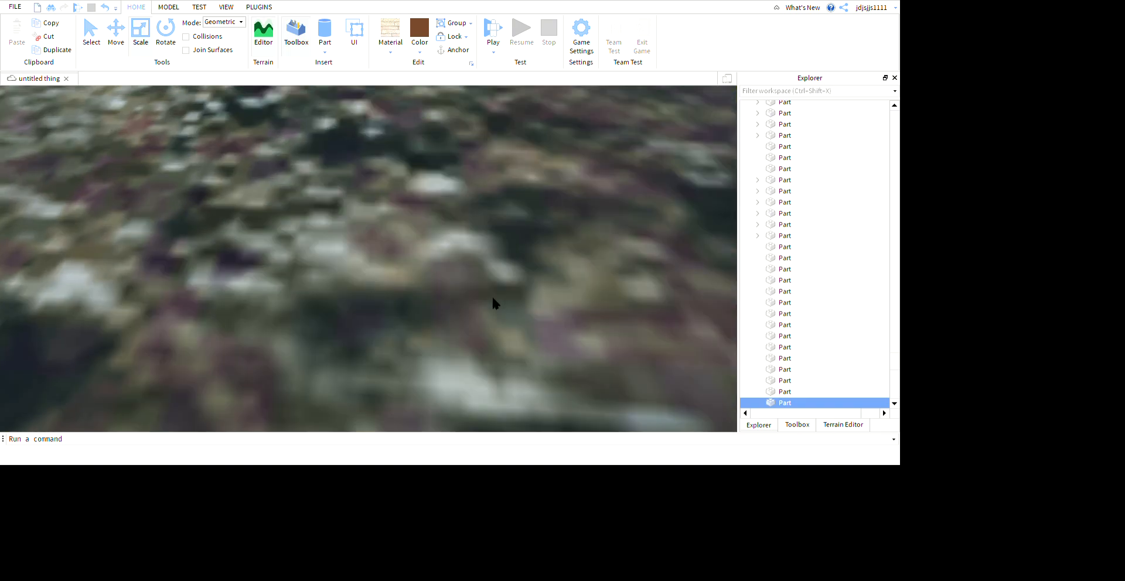
pyautogui.scroll(-10, 493, 303)
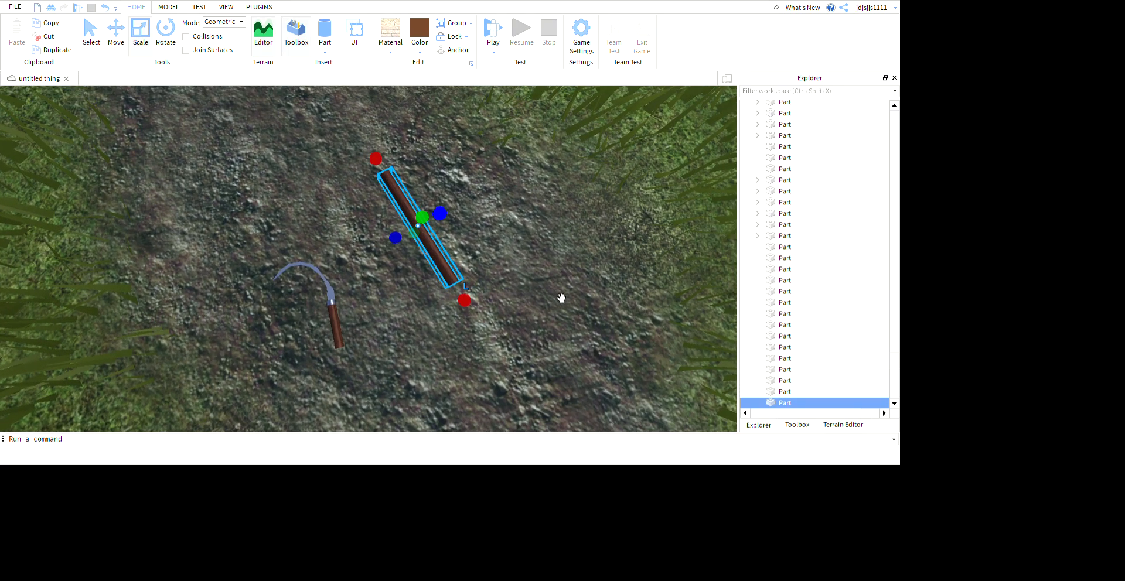
pyautogui.scroll(5, 562, 299)
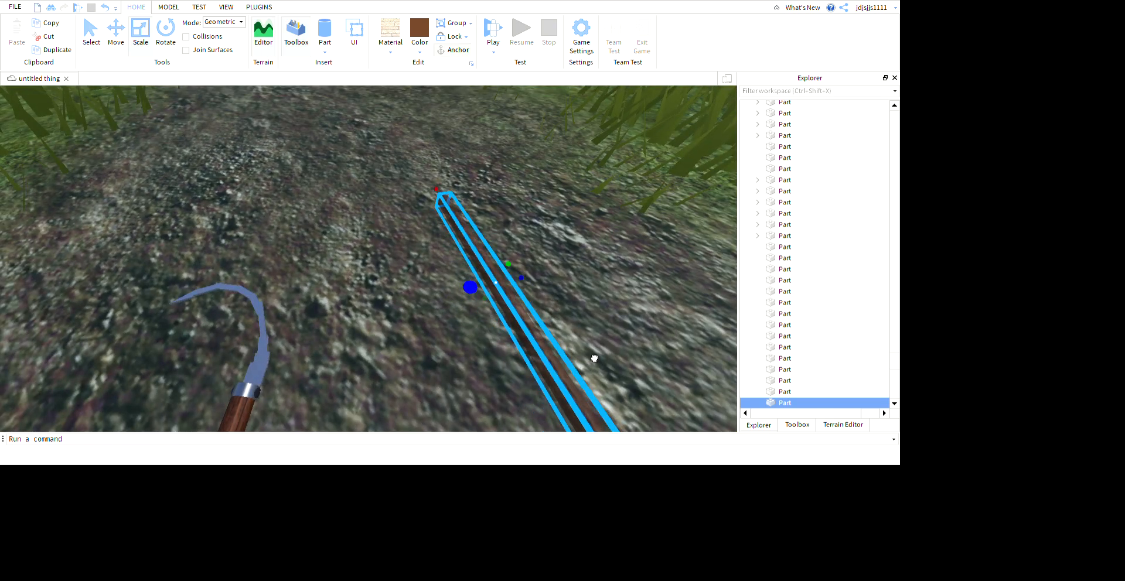
pyautogui.scroll(-4, 594, 359)
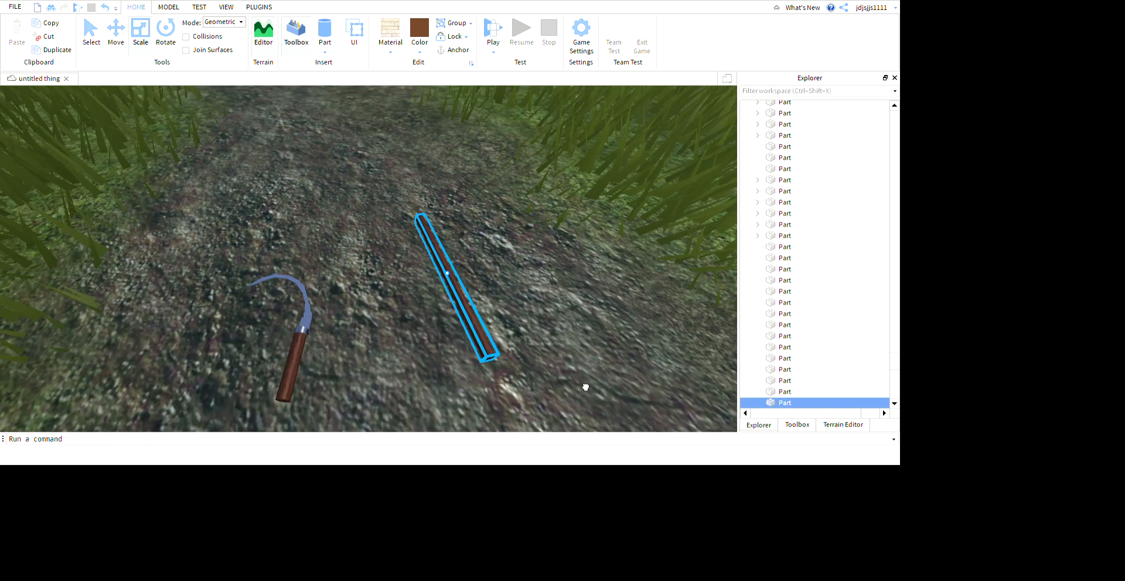
# Step: Line the cylinder up parallel beside the sickle's handle and shorten it to about the handle's length
pyautogui.moveTo(586, 387); pyautogui.dragTo(512, 427)
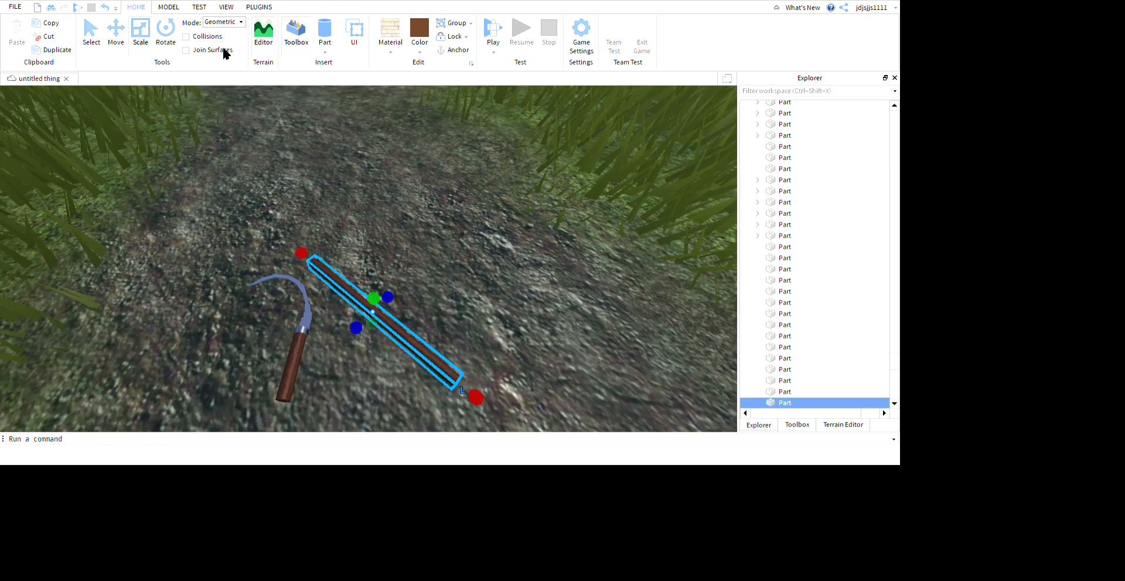
pyautogui.click(166, 33)
pyautogui.moveTo(503, 478); pyautogui.dragTo(403, 434)
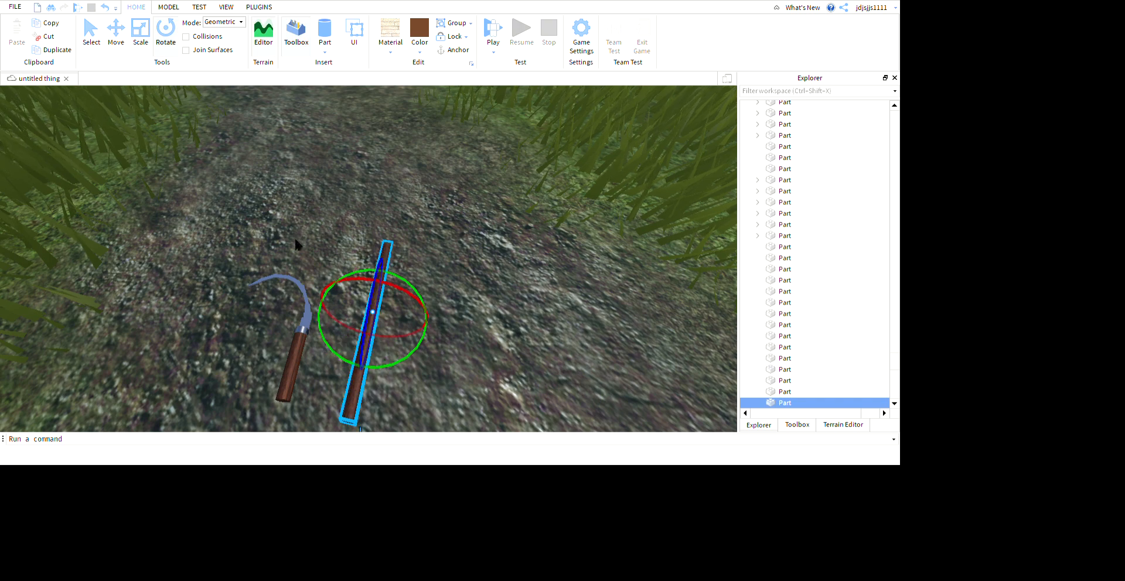
pyautogui.click(116, 29)
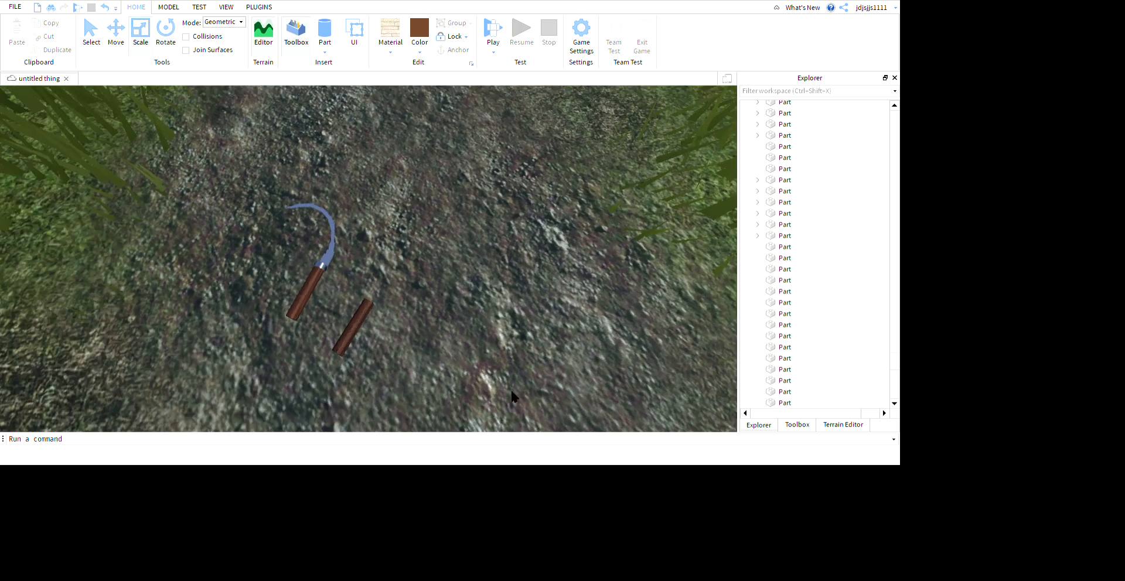
# Step: Compare the wooden cylinder with the sickle's handle and blade from close range
pyautogui.press('w')
pyautogui.moveTo(512, 390); pyautogui.dragTo(511, 390, button='right')
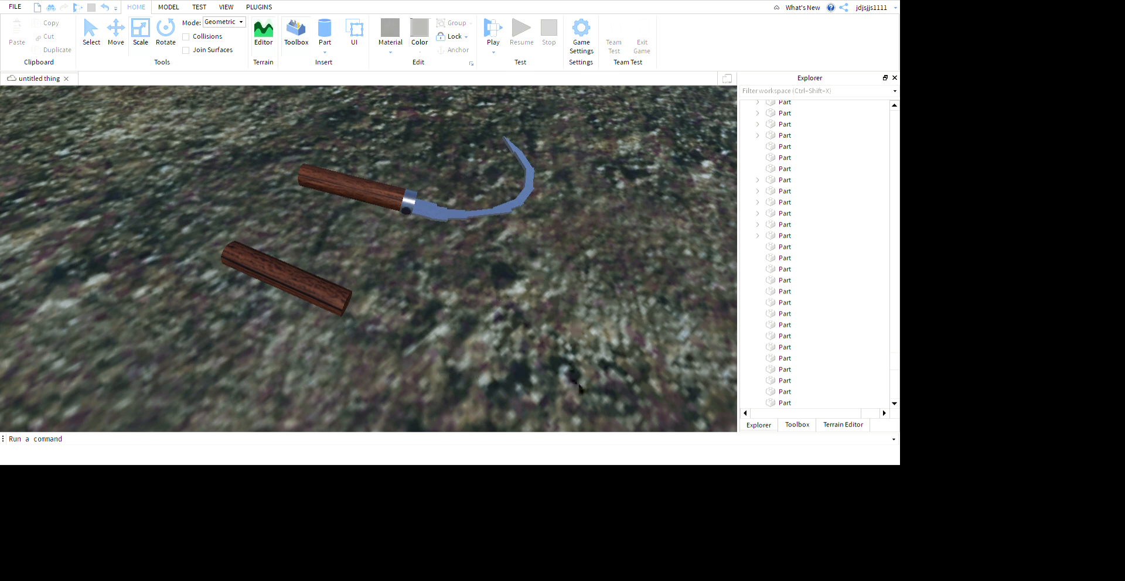
pyautogui.moveTo(578, 384); pyautogui.dragTo(573, 382, button='right')
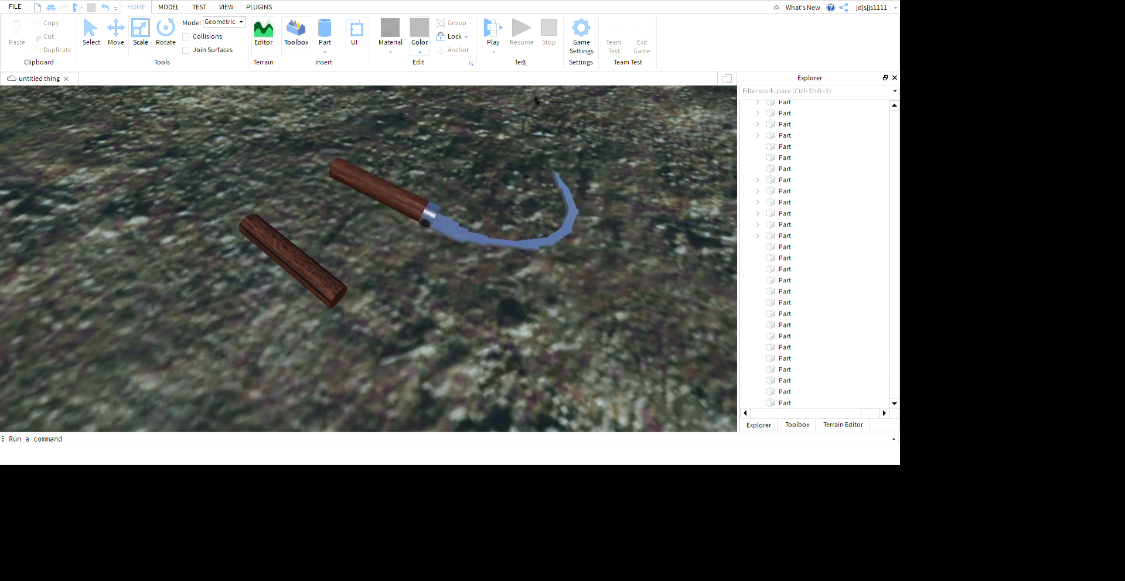
pyautogui.press('a')
pyautogui.moveTo(572, 375); pyautogui.dragTo(510, 321, button='right')
pyautogui.press('d')
pyautogui.scroll(-4, 510, 352)
pyautogui.scroll(5, 510, 321)
pyautogui.scroll(-3, 510, 321)
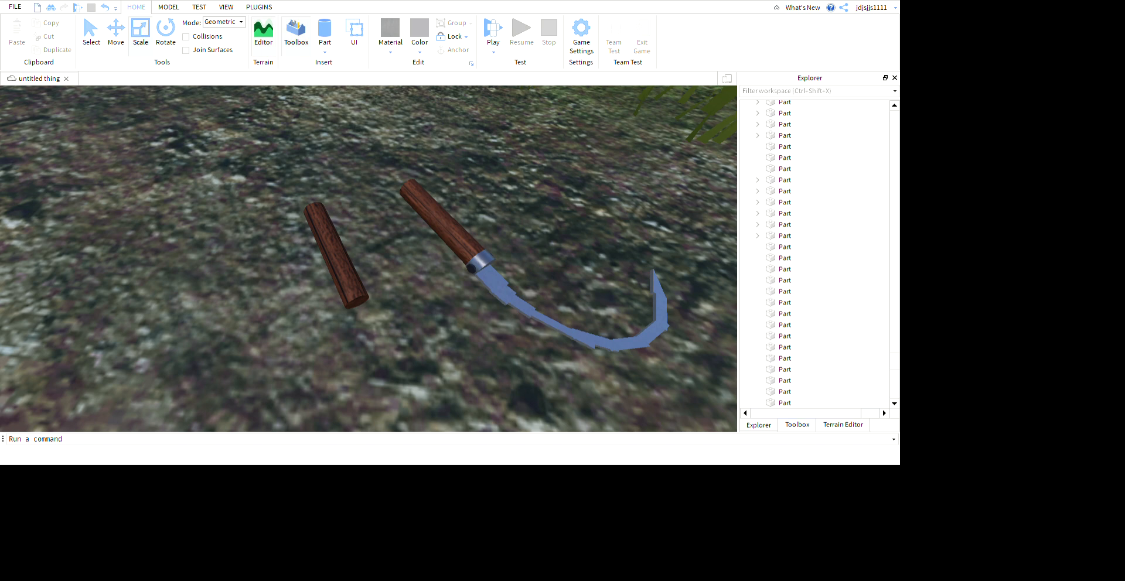
# Step: Search the model library for "toolbox"
pyautogui.click(797, 425)
pyautogui.write('t')
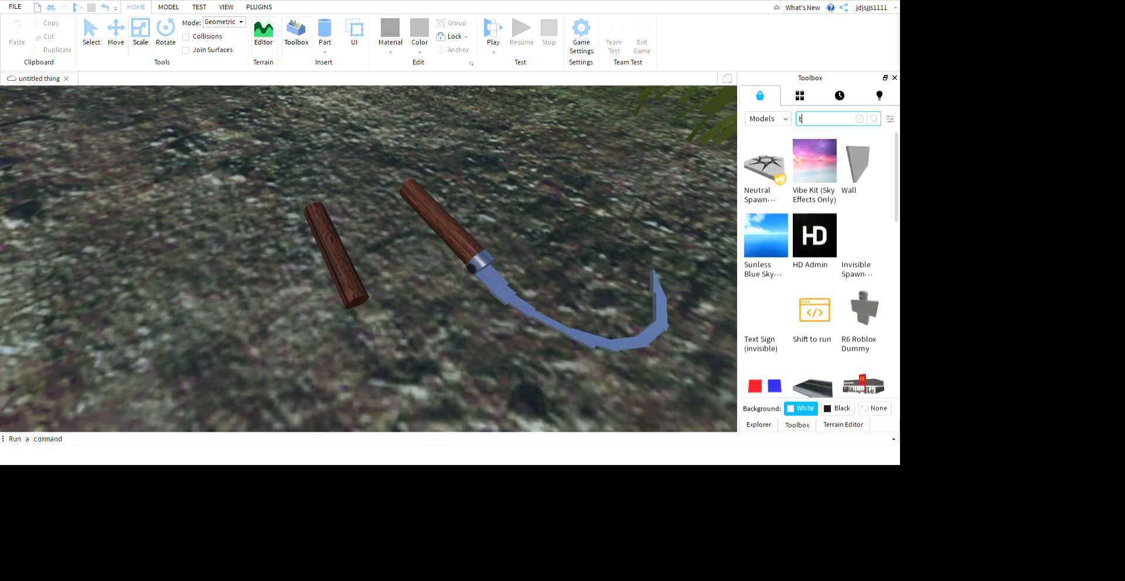
pyautogui.write('oolbo')
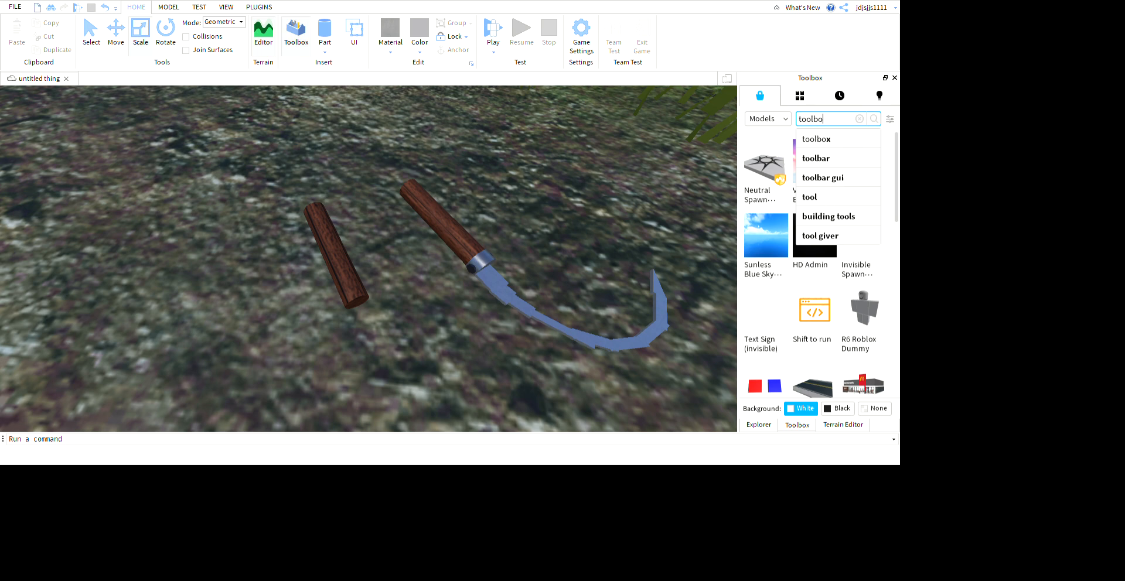
pyautogui.write('x')
pyautogui.press('Return')
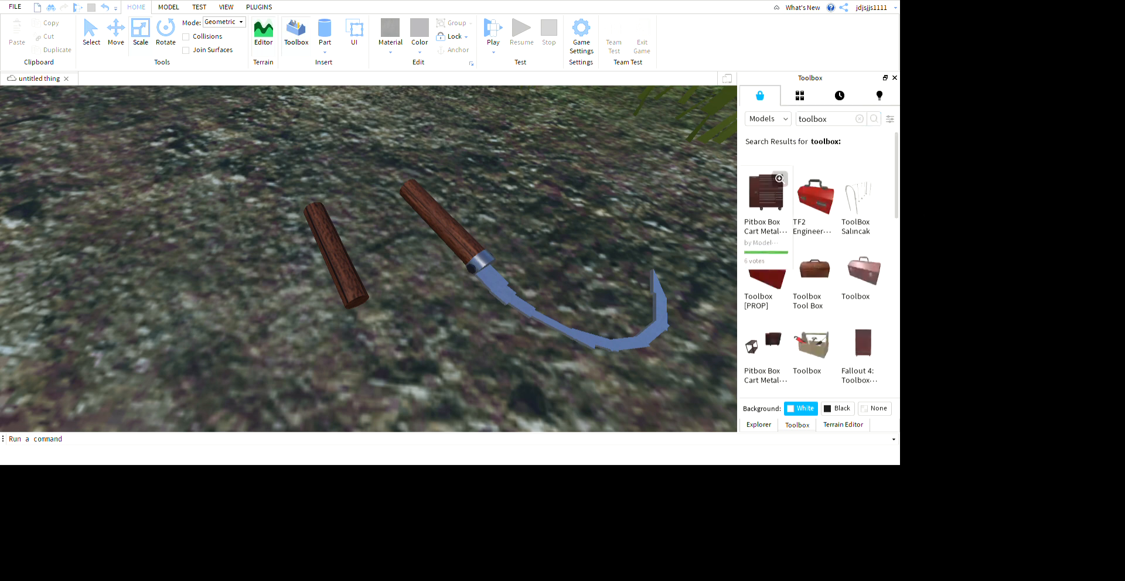
# Step: Search the model library for "sickle" and insert a grey sickle model onto the path
pyautogui.click(859, 118)
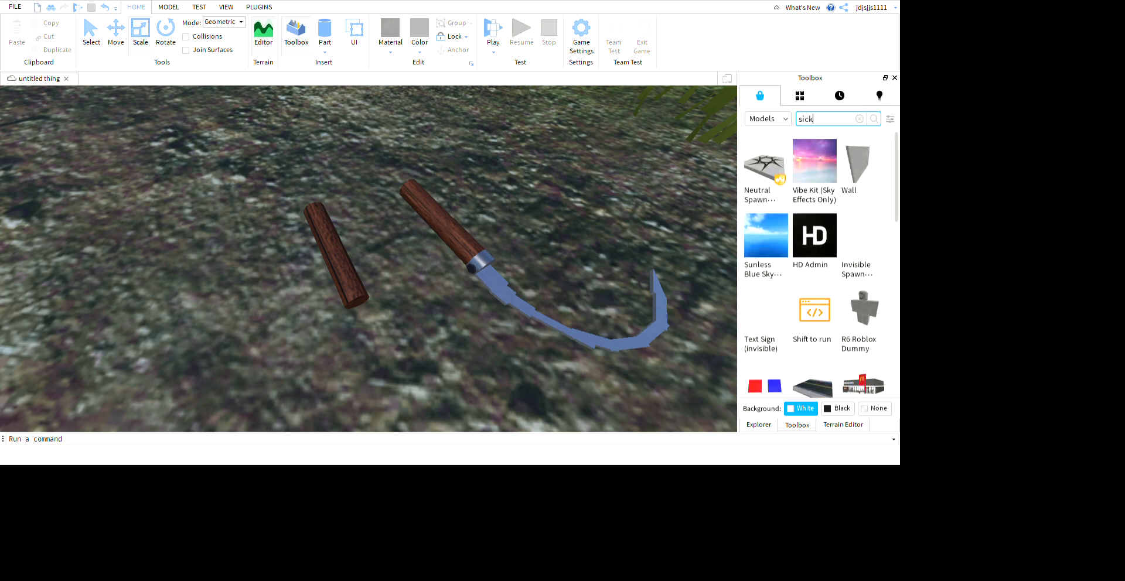
pyautogui.press('Return')
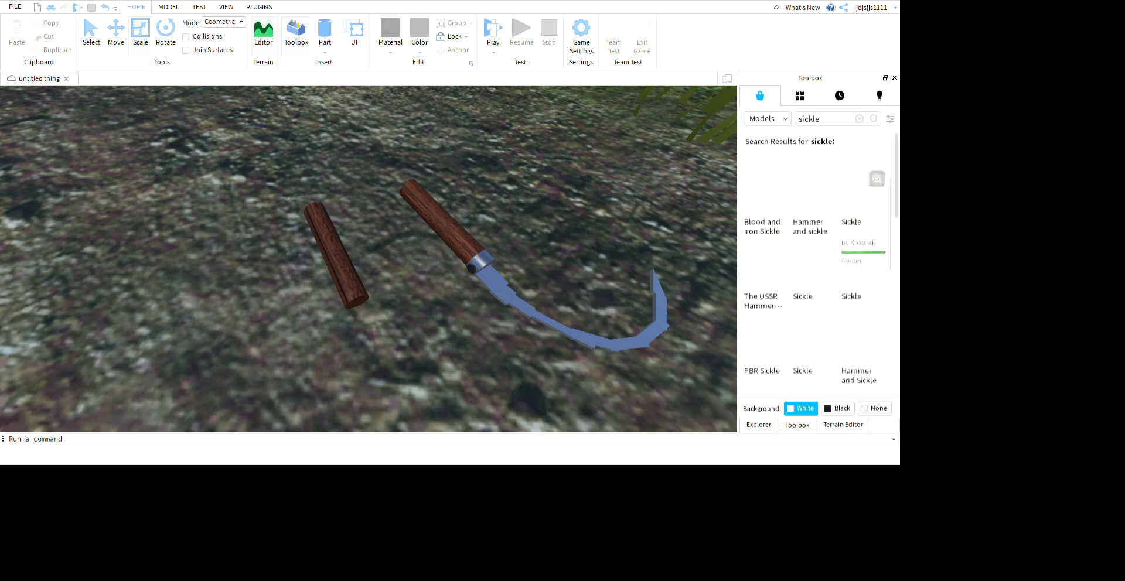
pyautogui.moveTo(388, 263); pyautogui.dragTo(248, 283)
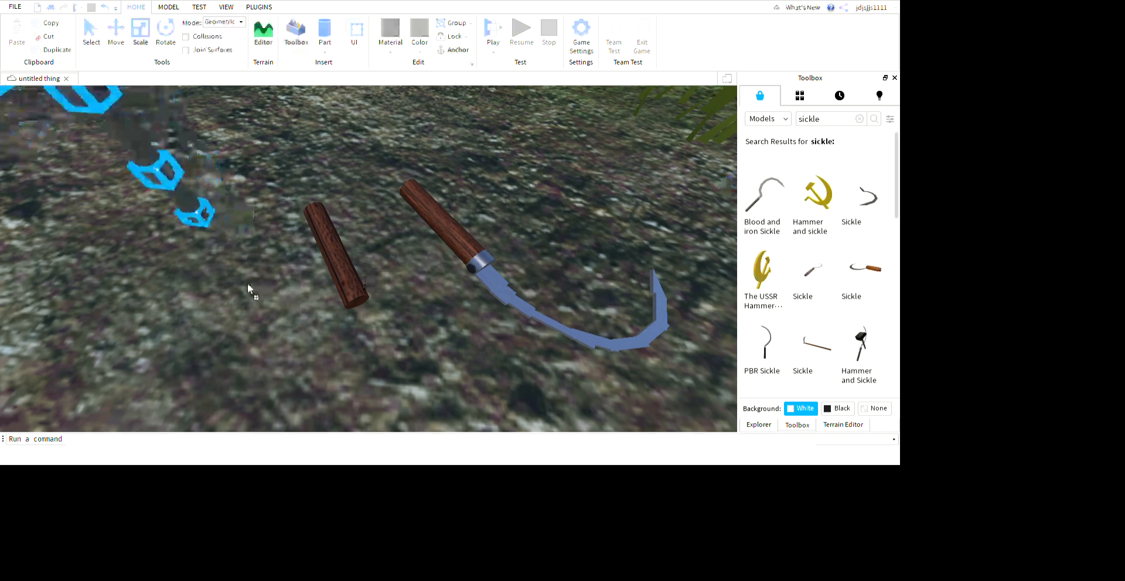
pyautogui.click(276, 316)
# Step: Delete the grey library sickle from the path, leaving only the wooden-handled sickle and the wooden cylinder
pyautogui.moveTo(275, 315); pyautogui.dragTo(363, 280, button='right')
pyautogui.press('s')
pyautogui.press('w')
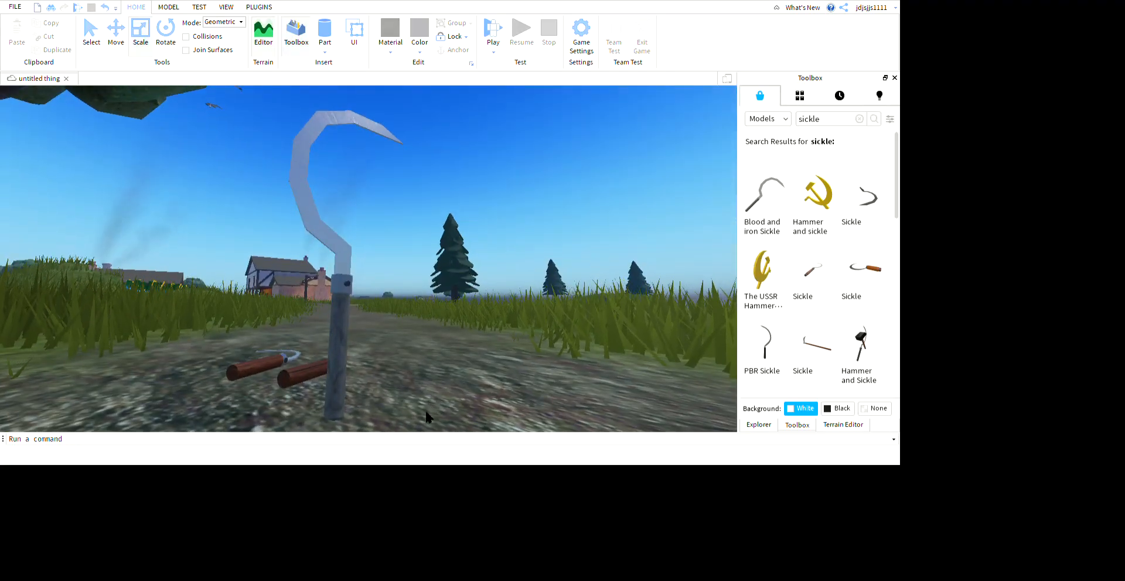
pyautogui.click(441, 460)
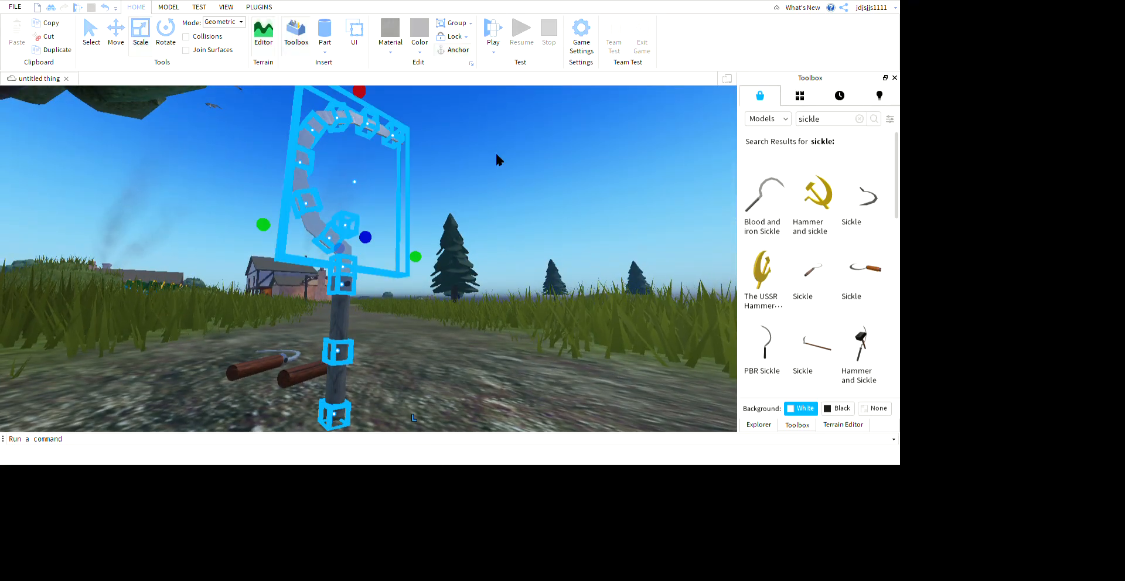
pyautogui.press('Delete')
pyautogui.moveTo(874, 229); pyautogui.dragTo(874, 228, button='right')
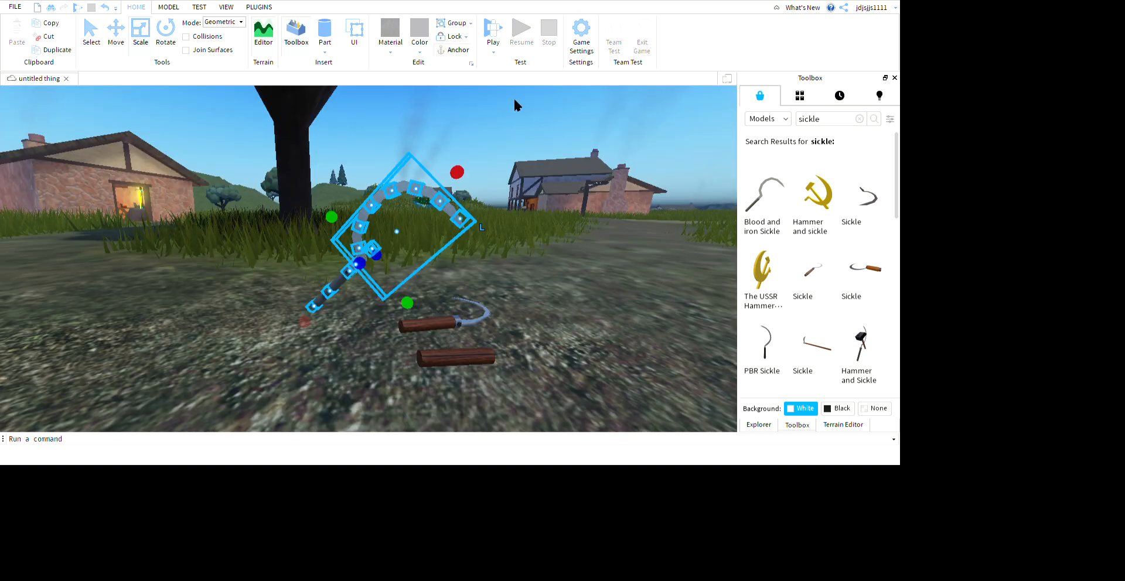
pyautogui.press('Delete')
pyautogui.press('a')
pyautogui.moveTo(638, 245); pyautogui.dragTo(639, 245, button='right')
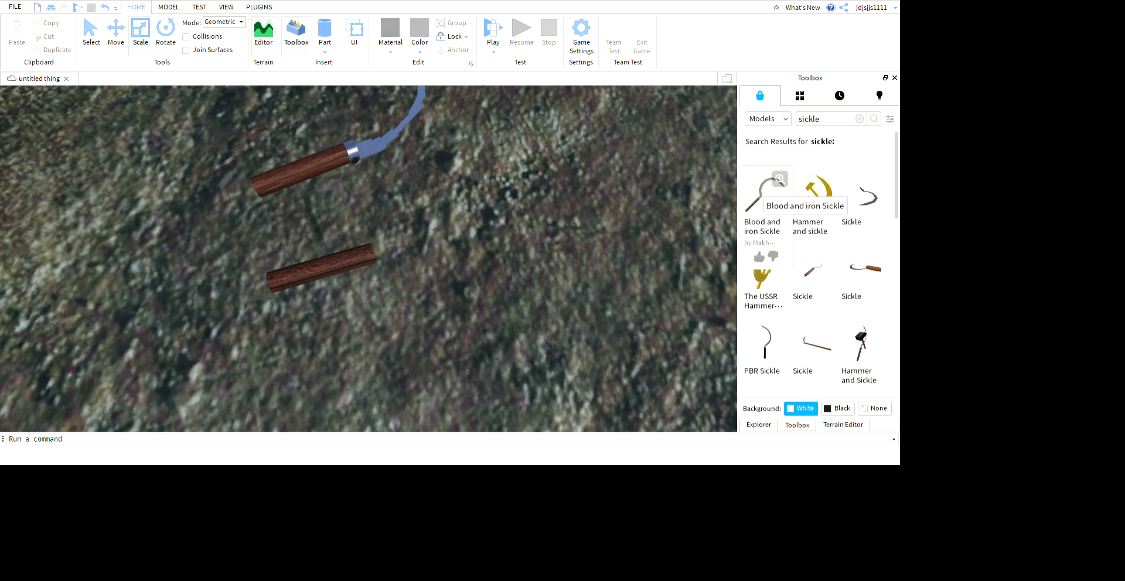
# Step: Insert a blue-grey metal cylinder part beside the wooden cylinder and flatten it into a short disc
pyautogui.moveTo(646, 324); pyautogui.dragTo(516, 188, button='right')
pyautogui.scroll(-3, 517, 191)
pyautogui.scroll(4, 515, 188)
pyautogui.scroll(-5, 525, 189)
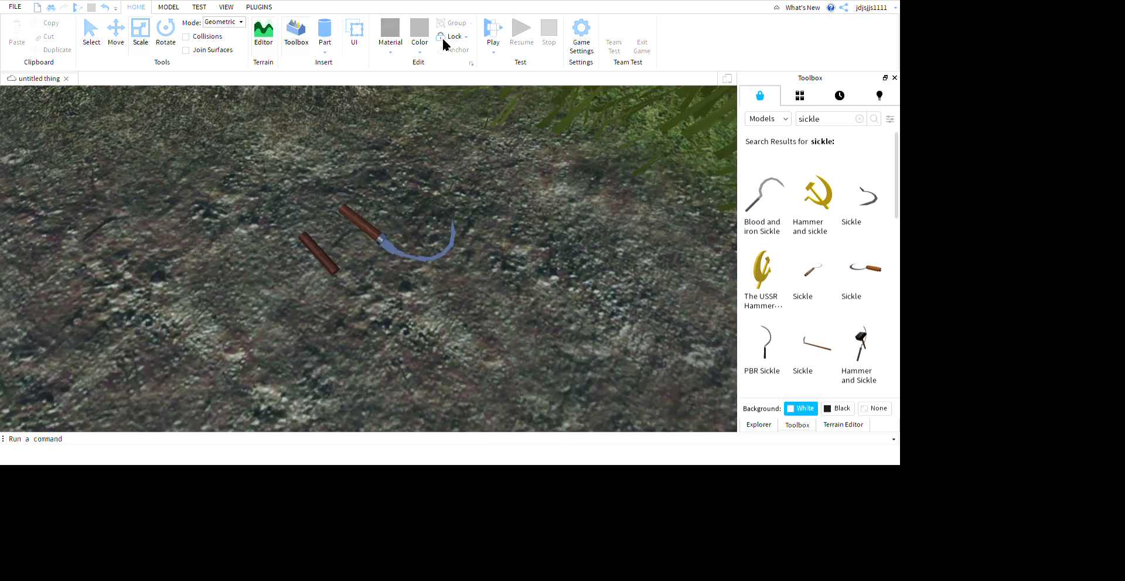
pyautogui.click(326, 31)
pyautogui.click(640, 237)
pyautogui.moveTo(450, 329); pyautogui.dragTo(333, 365)
pyautogui.moveTo(372, 516); pyautogui.dragTo(371, 278)
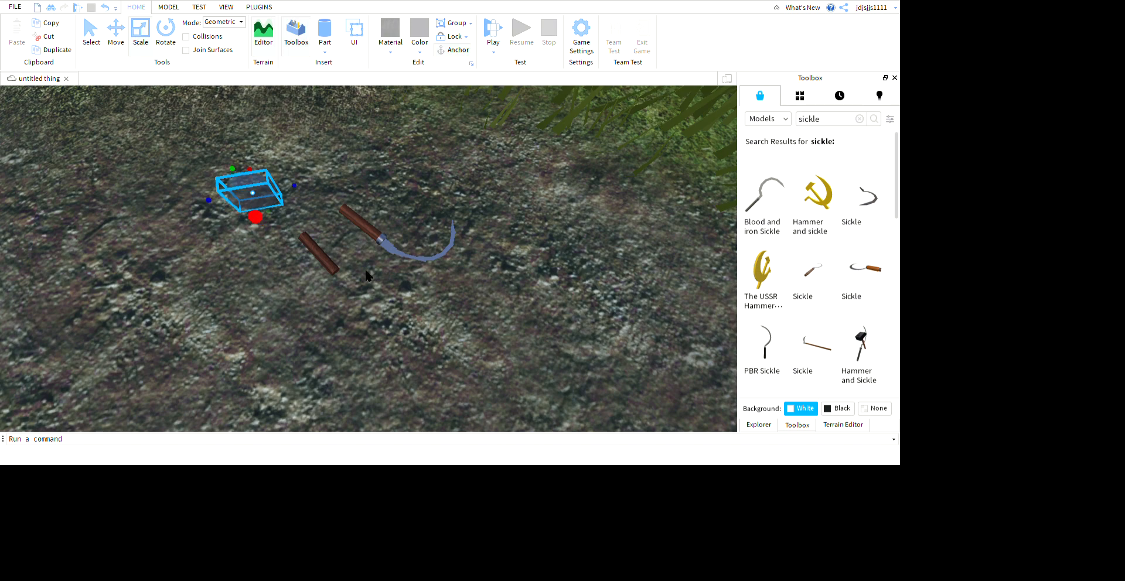
# Step: Turn the metal disc so that its axis runs parallel to the wooden cylinder
pyautogui.moveTo(426, 345); pyautogui.dragTo(431, 341, button='right')
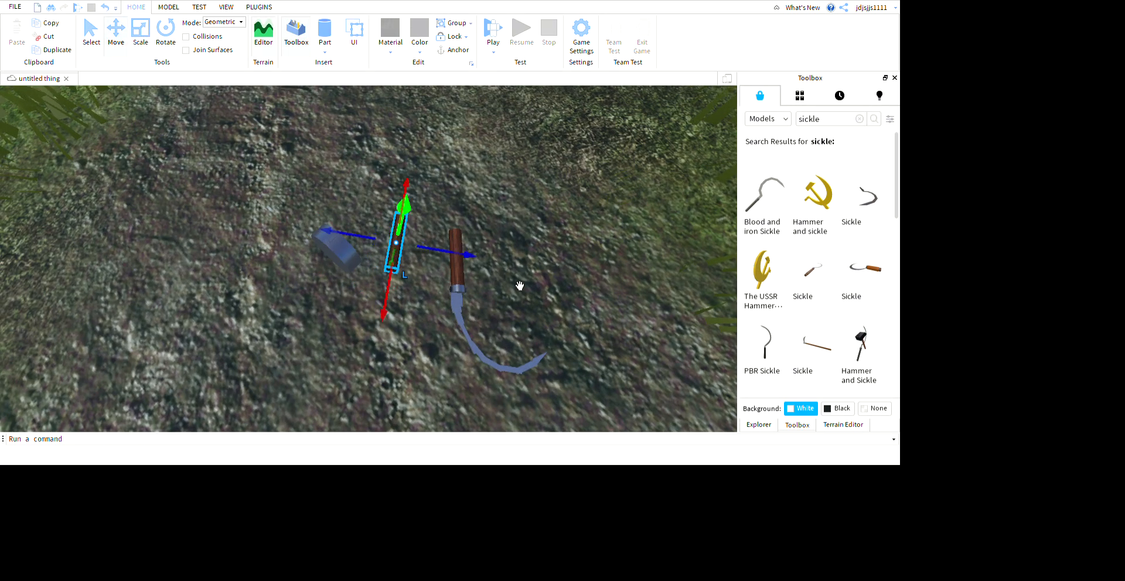
pyautogui.moveTo(660, 268); pyautogui.dragTo(450, 384, button='right')
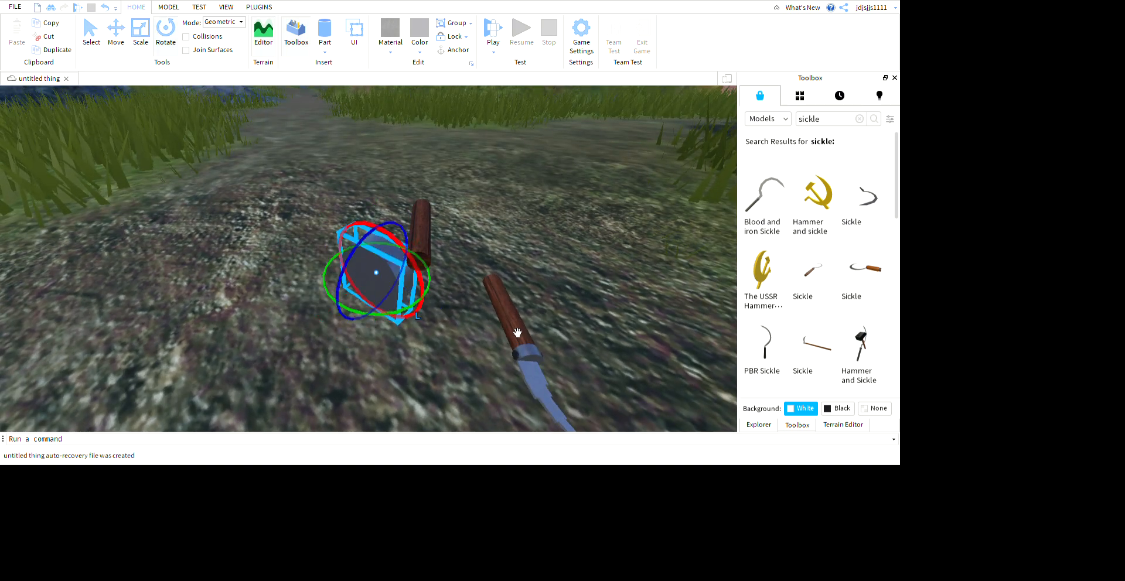
pyautogui.moveTo(549, 435); pyautogui.dragTo(549, 438, button='right')
pyautogui.press('w')
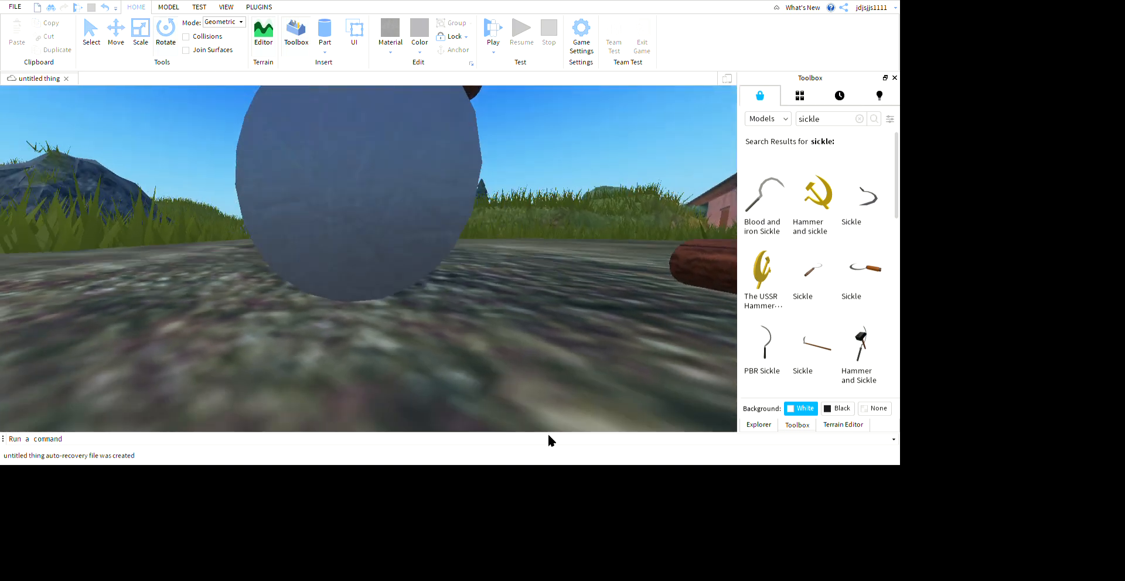
pyautogui.press('s')
# Step: Move the metal disc sideways and vertically until it is centred around the wooden cylinder
pyautogui.click(427, 301)
pyautogui.click(151, 51)
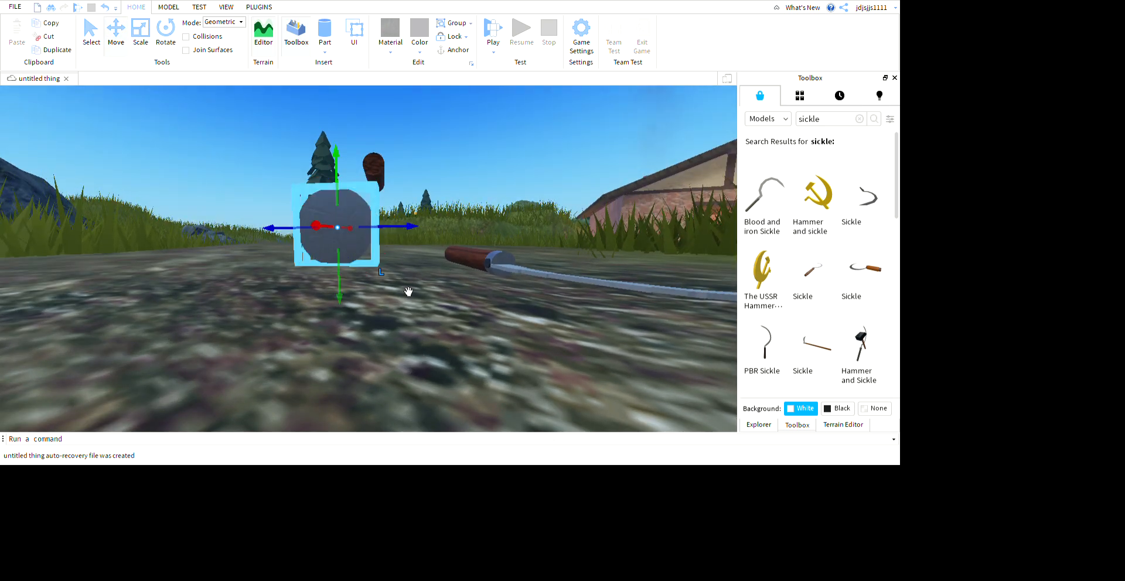
pyautogui.moveTo(490, 293); pyautogui.dragTo(531, 290)
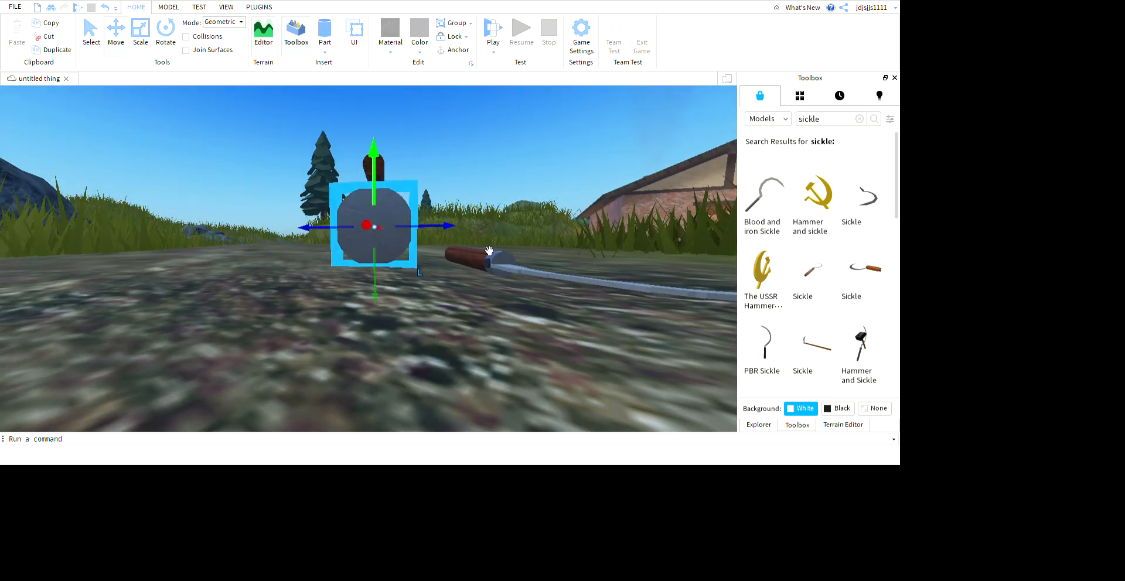
pyautogui.moveTo(469, 233); pyautogui.dragTo(469, 170)
pyautogui.click(485, 362)
pyautogui.press('s')
pyautogui.press('w')
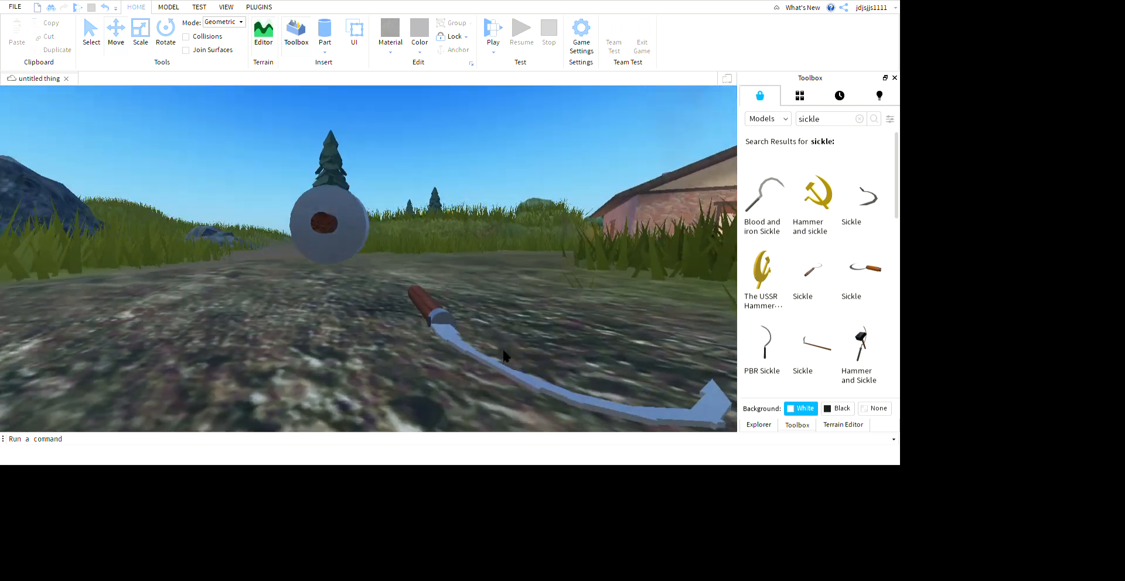
# Step: Rotate the metal disc slightly about the vertical axis to set it square to the wooden cylinder
pyautogui.press('s')
pyautogui.moveTo(502, 351); pyautogui.dragTo(530, 359, button='right')
pyautogui.press('w')
pyautogui.scroll(-2, 508, 313)
pyautogui.moveTo(561, 397); pyautogui.dragTo(561, 394, button='right')
pyautogui.press('w')
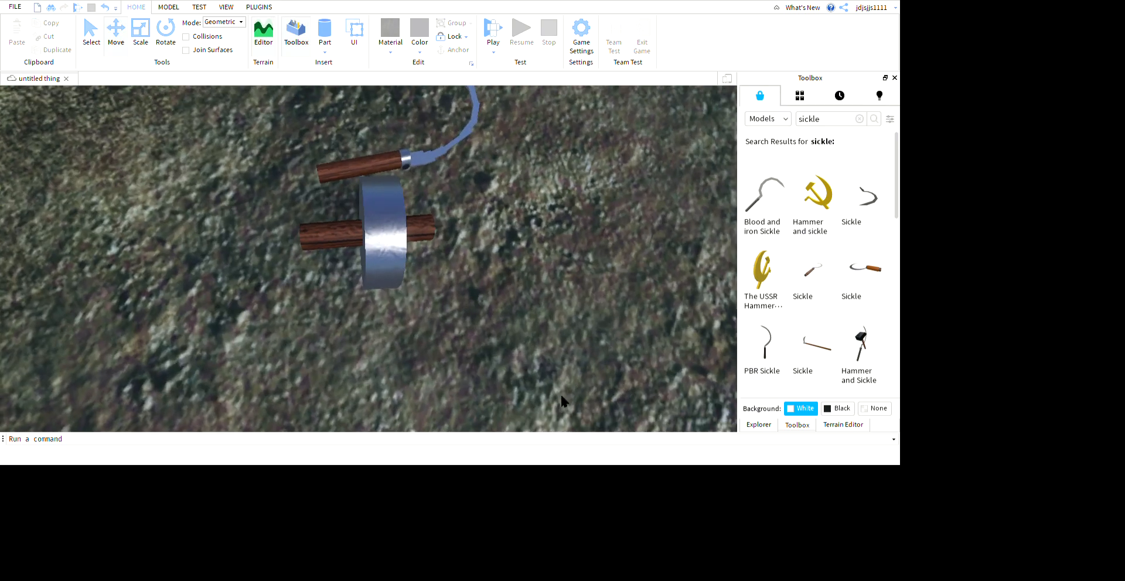
pyautogui.click(394, 251)
pyautogui.click(166, 36)
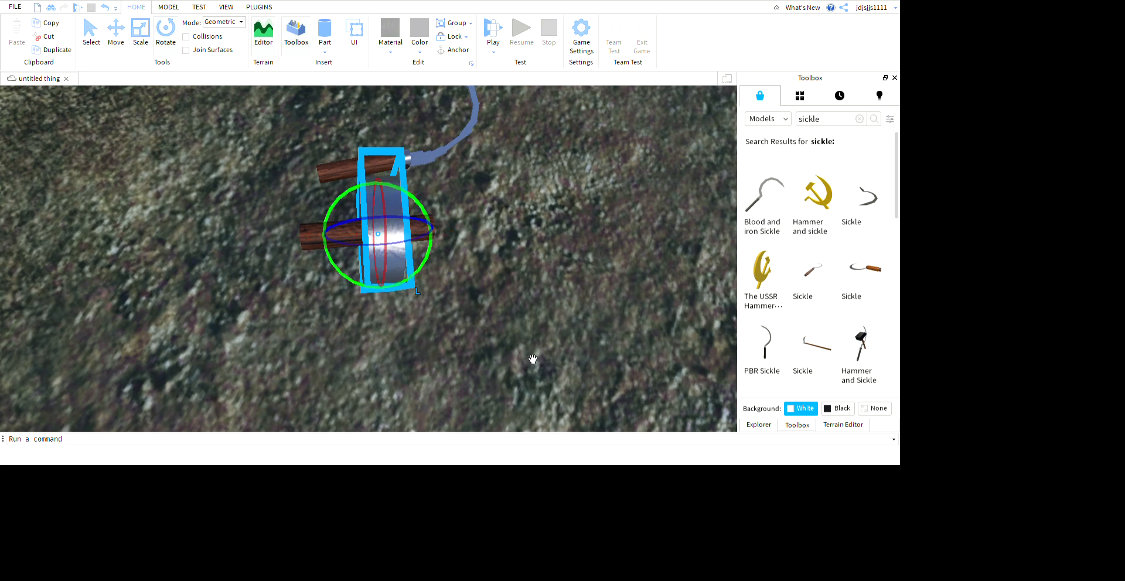
pyautogui.moveTo(533, 359); pyautogui.dragTo(520, 344)
# Step: Undo the last changes to the metal disc and wooden cylinder
pyautogui.click(638, 387)
pyautogui.moveTo(638, 387); pyautogui.dragTo(639, 384, button='right')
pyautogui.press('d')
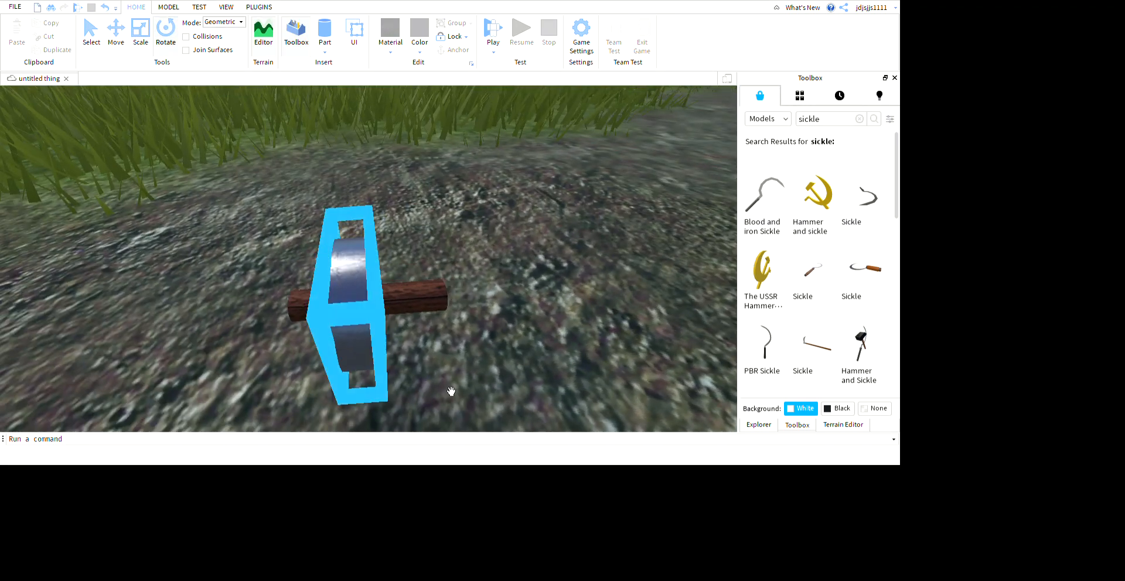
pyautogui.click(451, 392)
pyautogui.hotkey('ctrl', 'z')
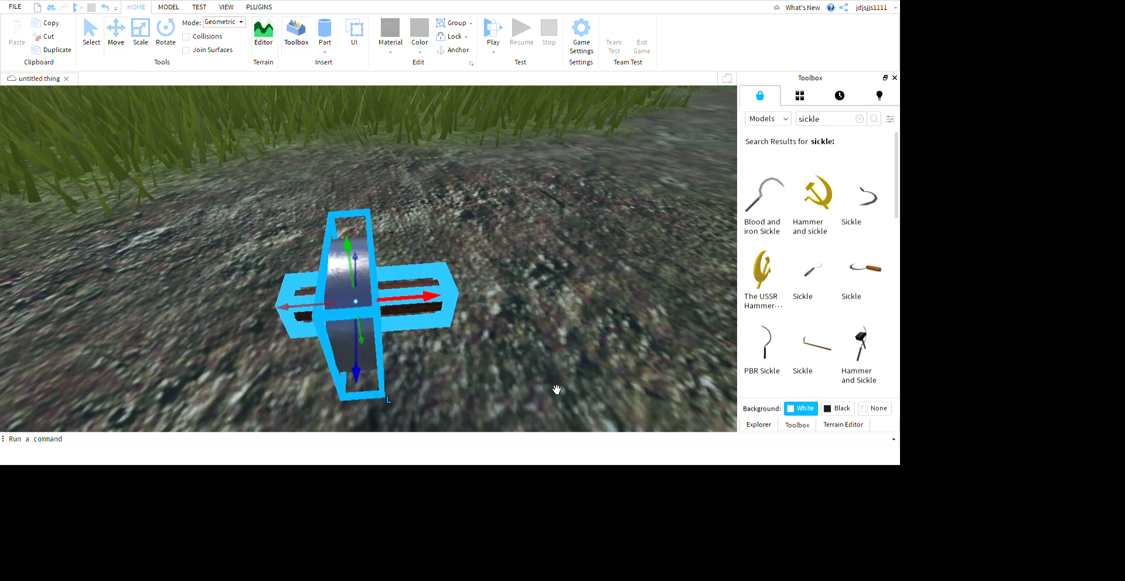
pyautogui.hotkey('ctrl', 'z')
# Step: Slide the metal disc along the wooden cylinder to the end where the blade attaches
pyautogui.click(477, 377)
pyautogui.moveTo(505, 444); pyautogui.dragTo(508, 444, button='right')
pyautogui.click(486, 408)
pyautogui.moveTo(435, 301); pyautogui.dragTo(467, 295)
pyautogui.click(627, 389)
pyautogui.moveTo(627, 388); pyautogui.dragTo(631, 376, button='right')
pyautogui.click(515, 329)
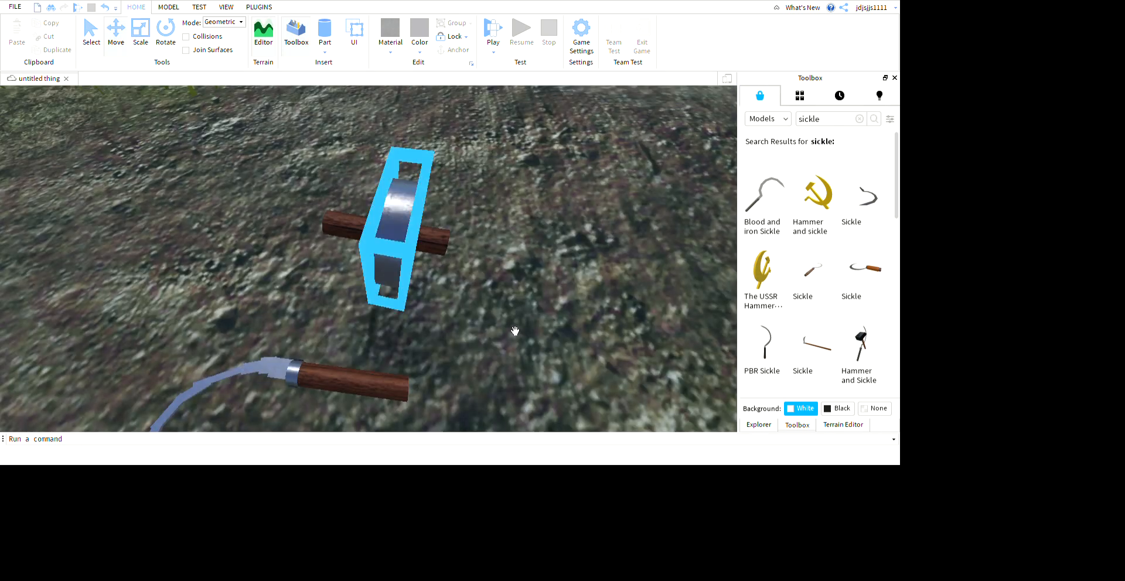
pyautogui.moveTo(596, 326); pyautogui.dragTo(495, 289)
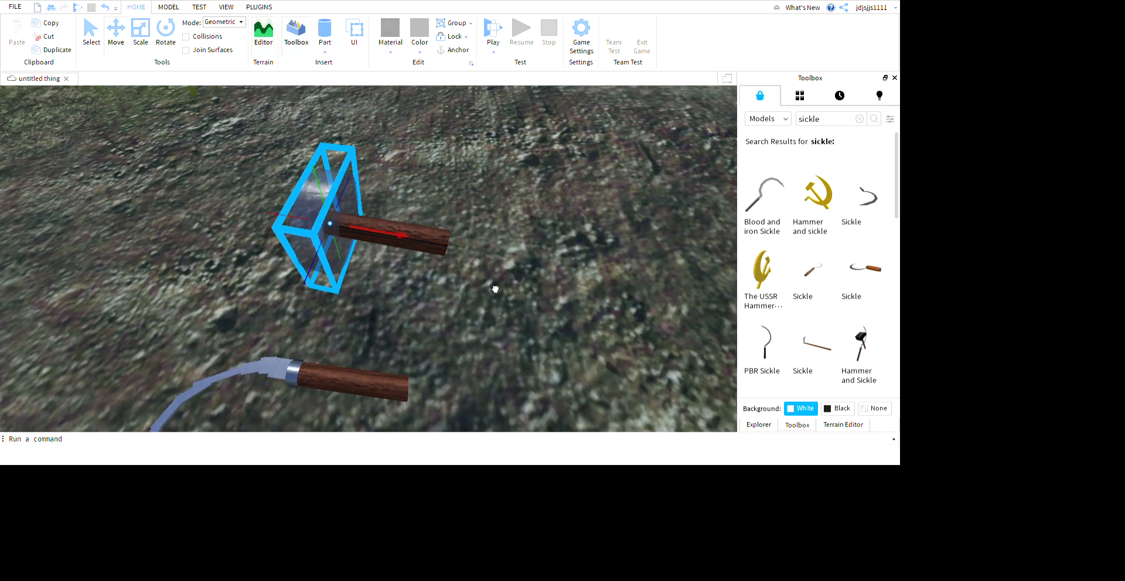
# Step: Reduce the height of the metal disc at the wooden cylinder's end to approach the handle's thickness
pyautogui.moveTo(494, 375); pyautogui.dragTo(539, 345, button='right')
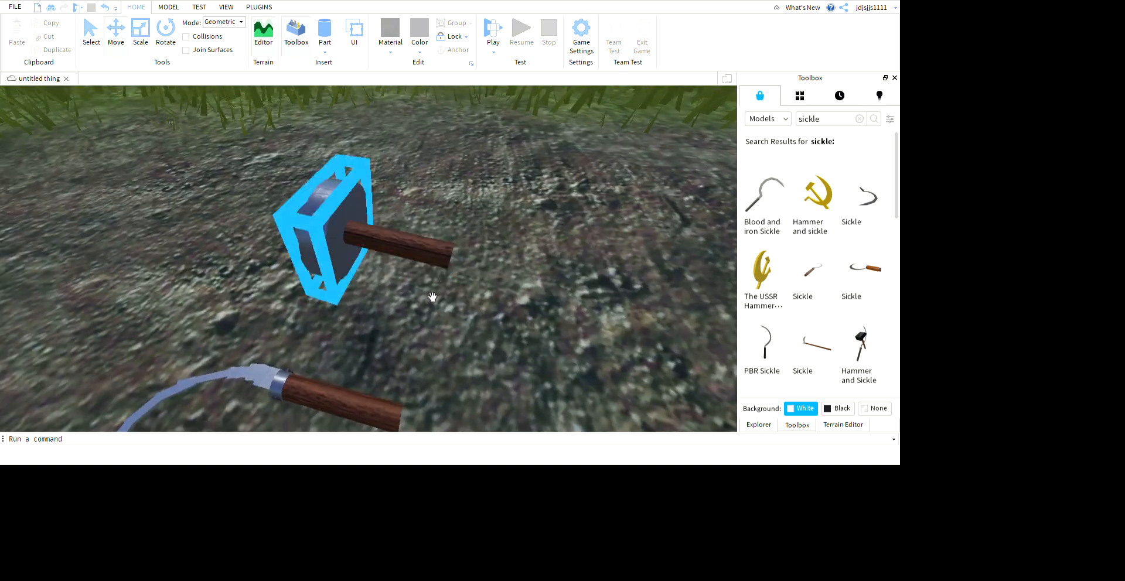
pyautogui.click(420, 269)
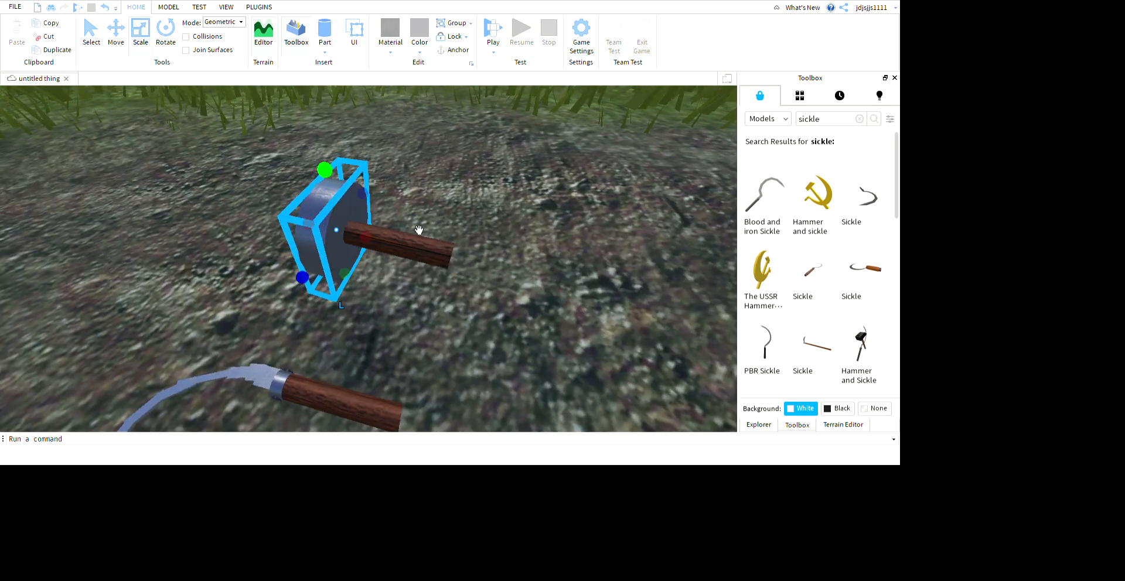
pyautogui.scroll(5, 462, 249)
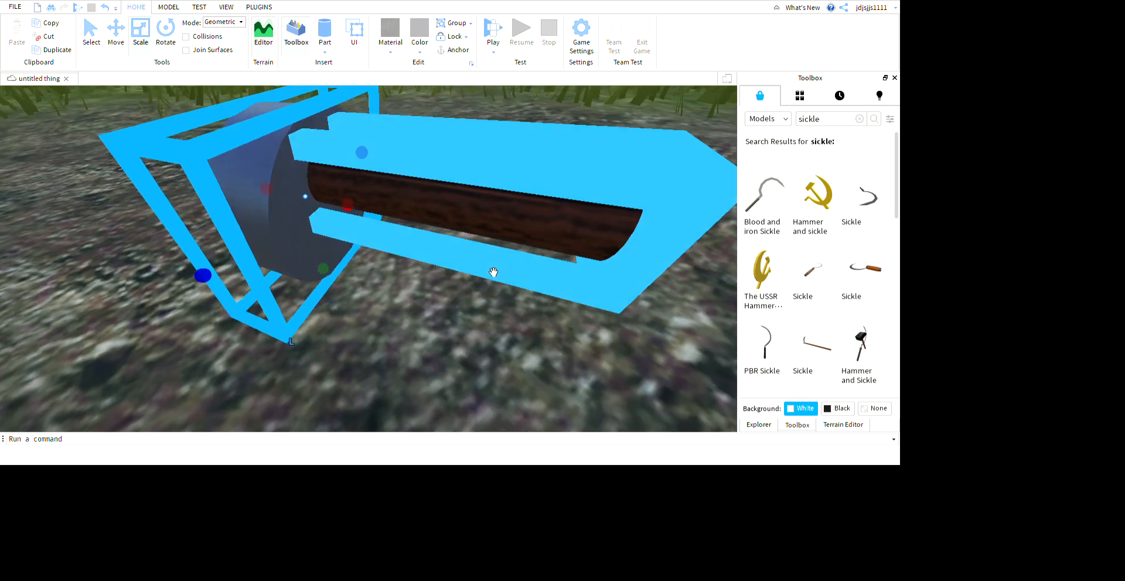
pyautogui.moveTo(493, 271); pyautogui.dragTo(468, 259, button='right')
pyautogui.moveTo(409, 328); pyautogui.dragTo(407, 254)
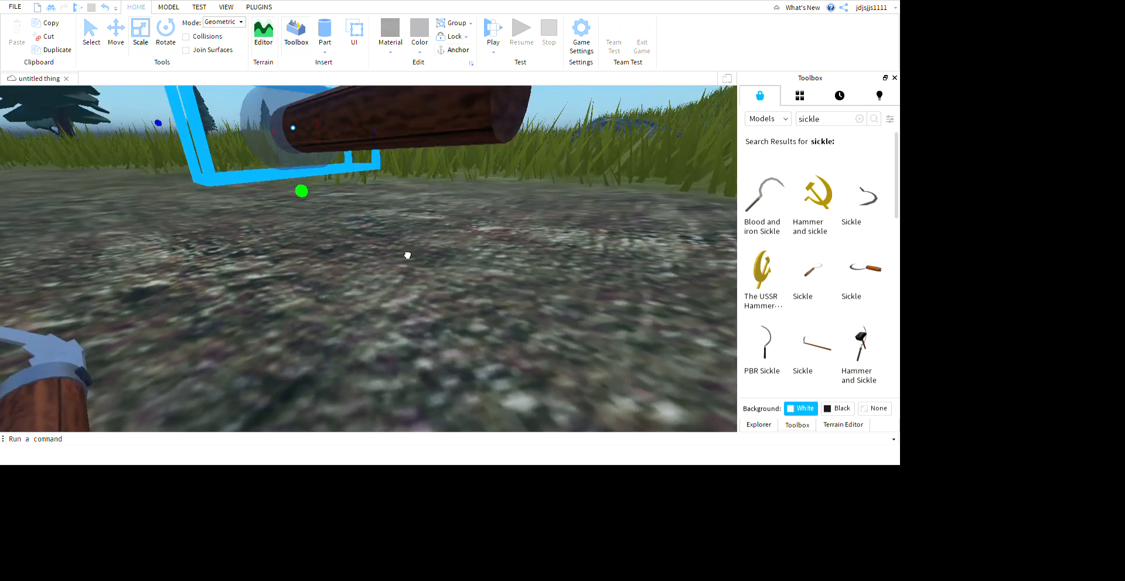
pyautogui.click(470, 296)
pyautogui.moveTo(469, 297); pyautogui.dragTo(408, 213, button='right')
pyautogui.scroll(-5, 407, 213)
# Step: Fine-tune the metal disc's height until it is only slightly thicker than the wooden handle
pyautogui.click(354, 166)
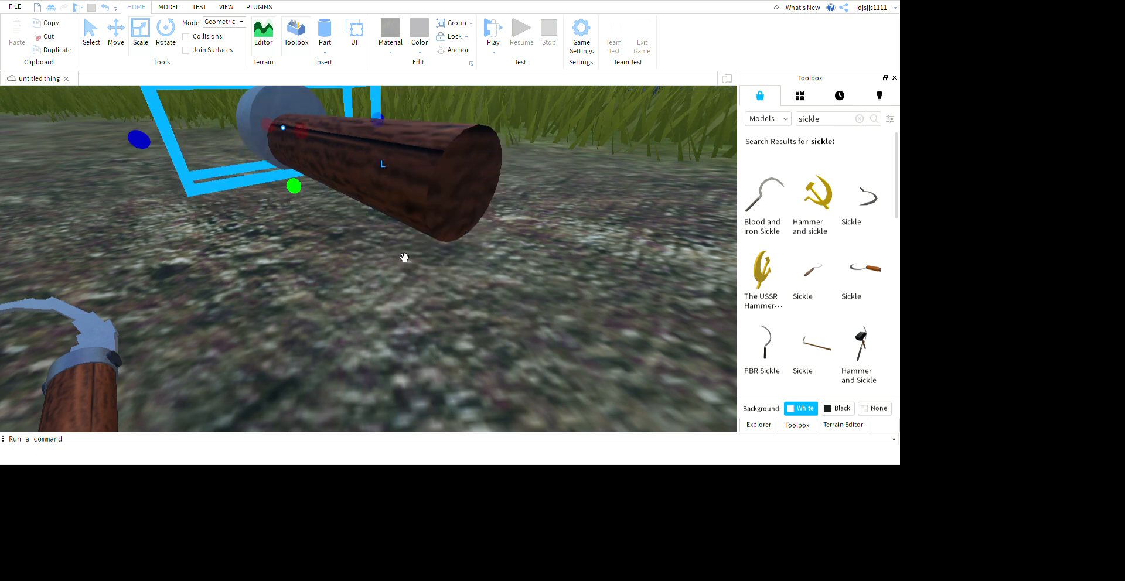
pyautogui.moveTo(404, 258); pyautogui.dragTo(413, 259, button='right')
pyautogui.moveTo(382, 228); pyautogui.dragTo(381, 219)
pyautogui.moveTo(420, 283); pyautogui.dragTo(420, 282, button='right')
pyautogui.moveTo(380, 231); pyautogui.dragTo(380, 228)
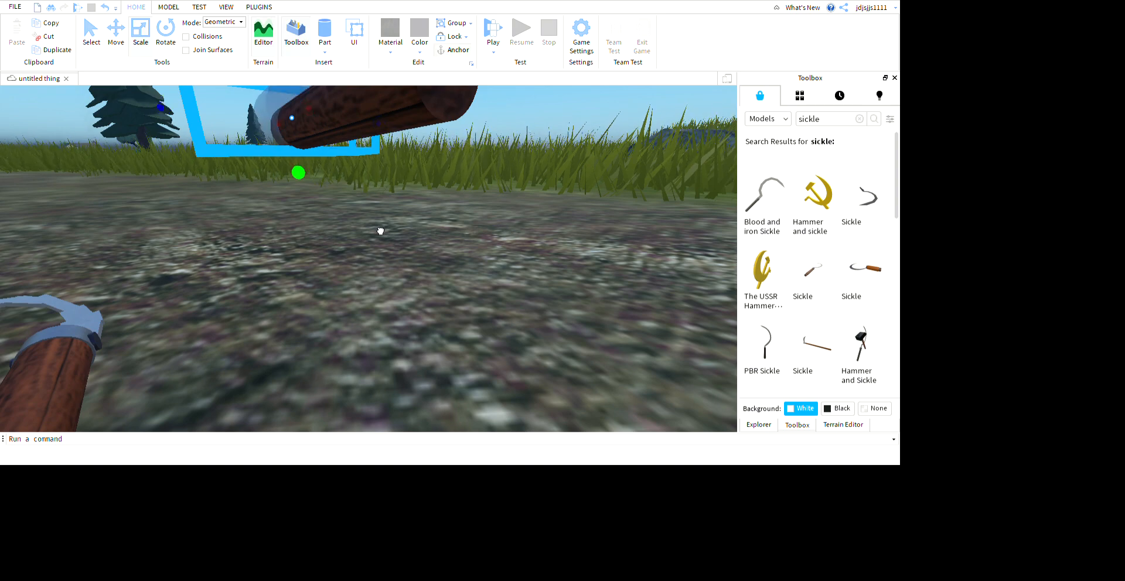
pyautogui.click(403, 250)
pyautogui.moveTo(403, 251); pyautogui.dragTo(485, 276, button='right')
pyautogui.click(381, 191)
pyautogui.scroll(-3, 410, 210)
pyautogui.click(347, 222)
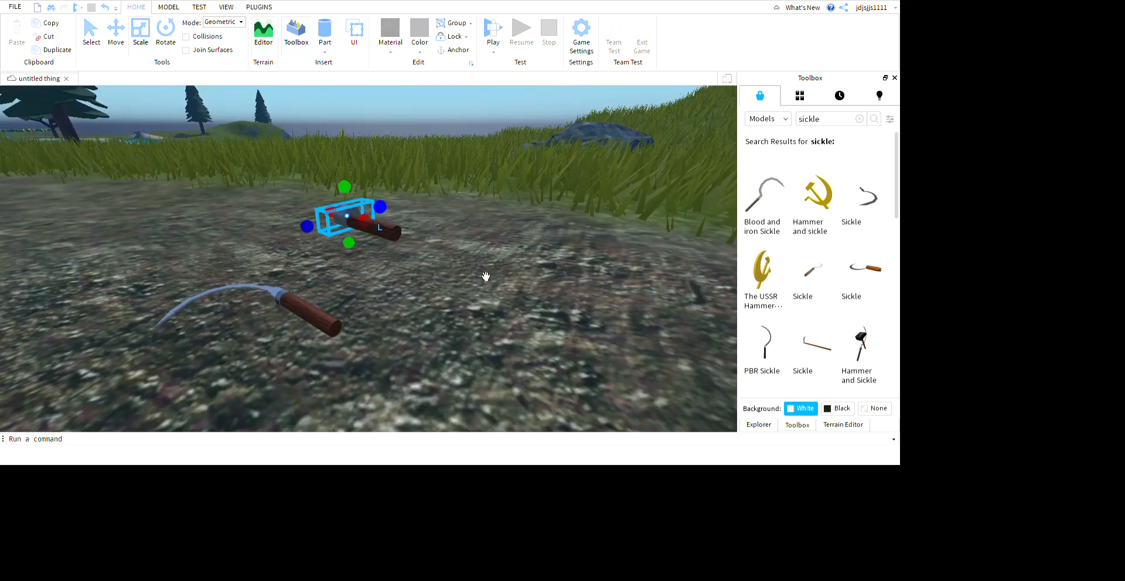
# Step: Narrow the metal piece's width from both sides to bring it close to the wooden handle's diameter
pyautogui.moveTo(397, 304); pyautogui.dragTo(427, 283, button='right')
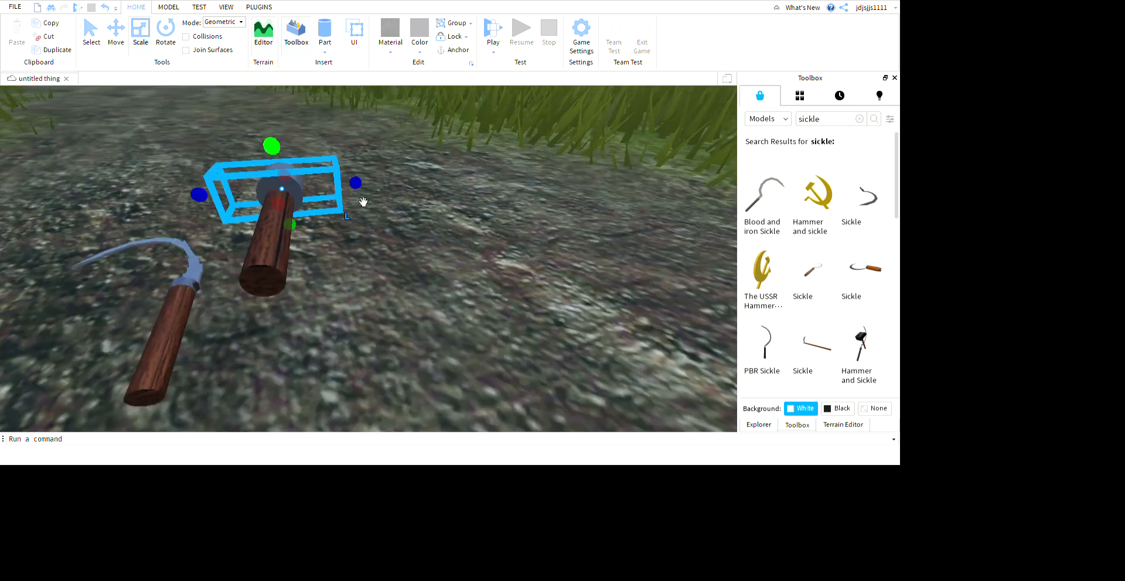
pyautogui.moveTo(346, 189); pyautogui.dragTo(349, 197)
pyautogui.click(509, 347)
pyautogui.moveTo(508, 347); pyautogui.dragTo(483, 292, button='right')
pyautogui.press('w')
pyautogui.click(483, 293)
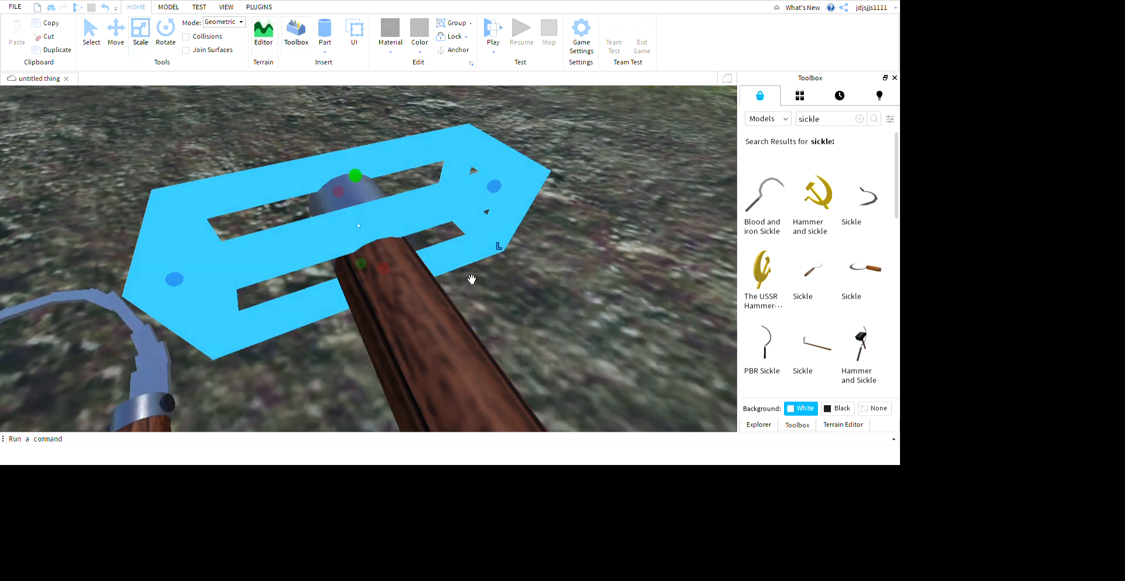
pyautogui.click(605, 368)
pyautogui.click(481, 276)
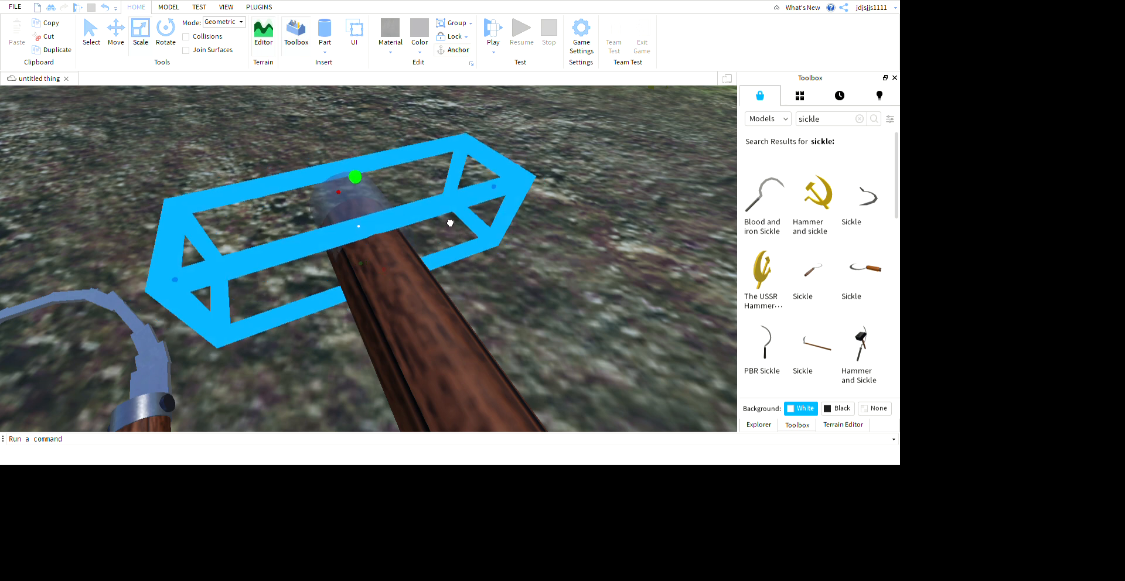
pyautogui.moveTo(450, 223); pyautogui.dragTo(453, 220)
pyautogui.moveTo(626, 251); pyautogui.dragTo(527, 272)
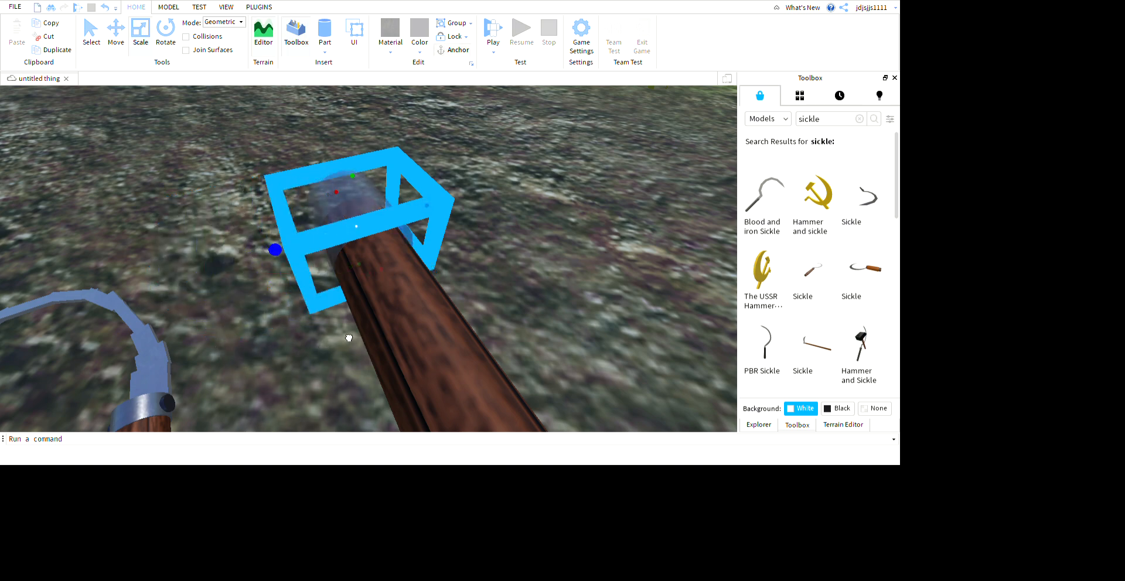
# Step: Trim the metal piece's remaining width and height so it forms a snug collar around the handle's end
pyautogui.click(666, 326)
pyautogui.moveTo(666, 326); pyautogui.dragTo(663, 319, button='right')
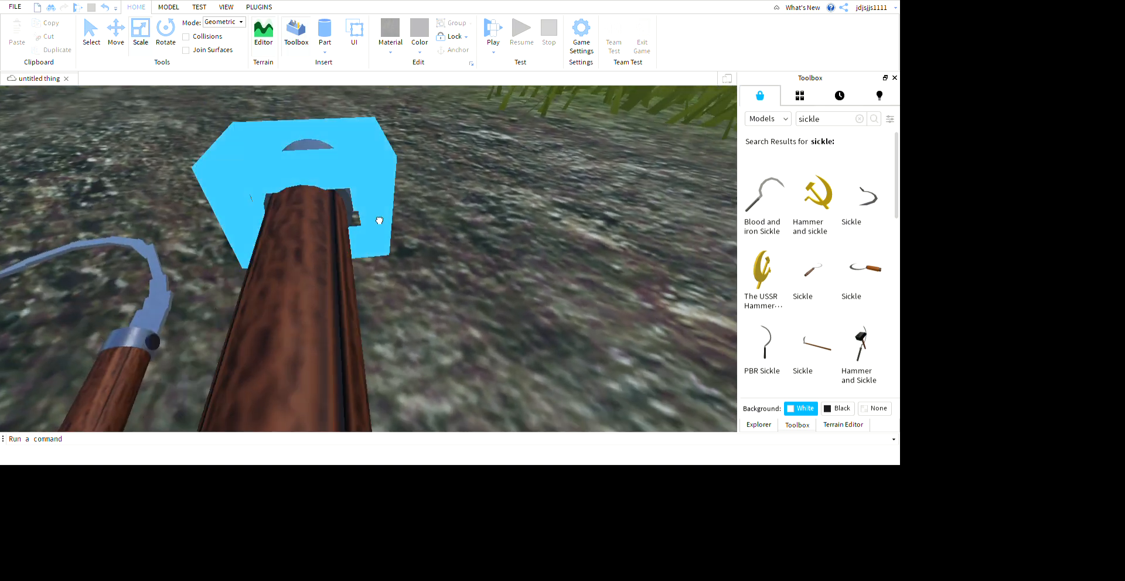
pyautogui.moveTo(585, 297)
pyautogui.mouseDown(button='right')
pyautogui.moveTo(607, 302)
pyautogui.moveTo(590, 288)
pyautogui.mouseUp(button='right')
pyautogui.click(383, 213)
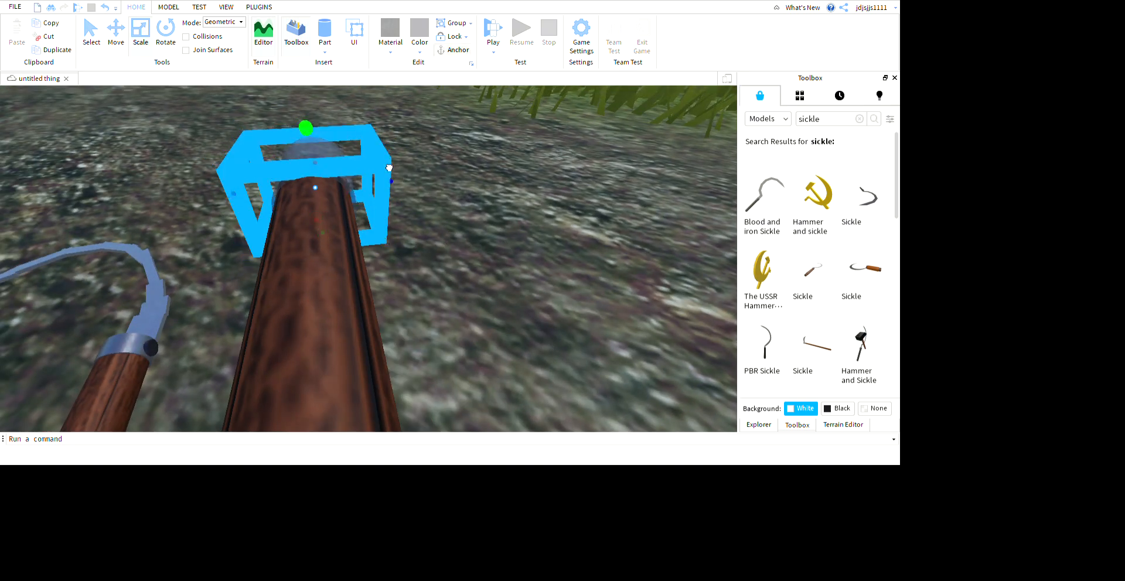
pyautogui.moveTo(593, 315); pyautogui.dragTo(578, 311, button='right')
# Step: Compare the collared wooden handle with the reference sickle's handle and blade from several distances and angles
pyautogui.press('s')
pyautogui.press('w')
pyautogui.press('w')
pyautogui.press('s')
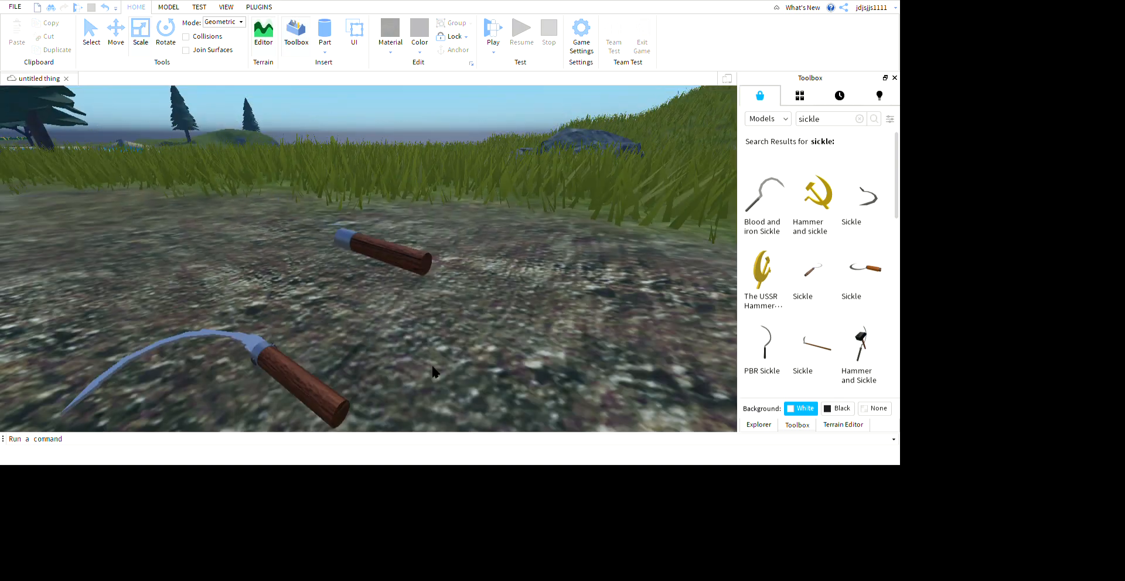
pyautogui.moveTo(457, 359); pyautogui.dragTo(423, 378, button='right')
pyautogui.press('w')
pyautogui.press('s')
pyautogui.press('w')
pyautogui.press('s')
pyautogui.press('w')
pyautogui.press('s')
pyautogui.press('s')
pyautogui.press('s')
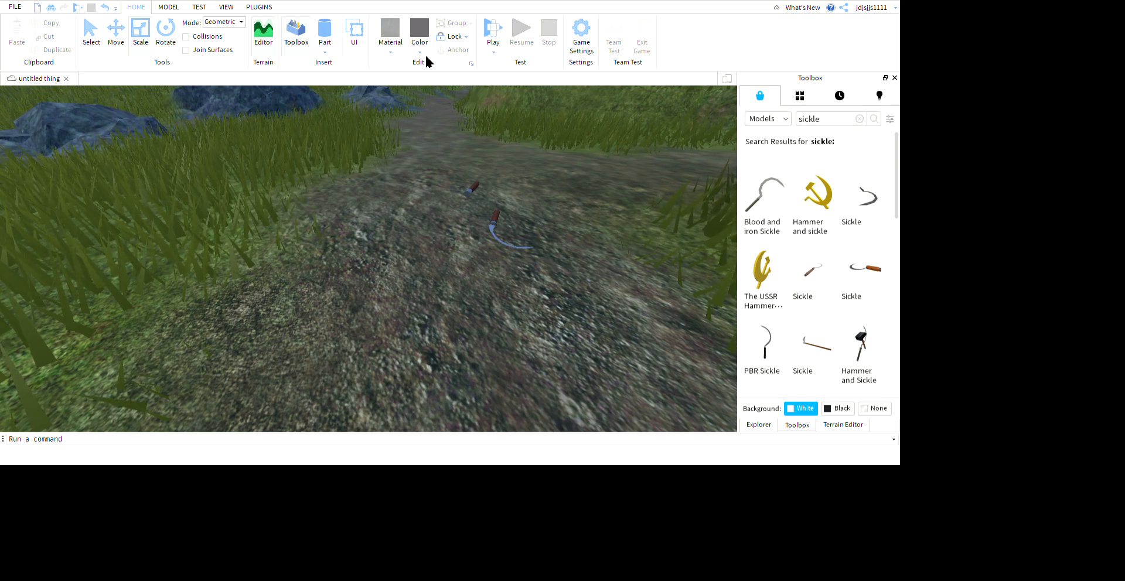
# Step: Insert a dark cylinder part on the path near the handles and shrink it to a small rivet-sized pin
pyautogui.click(325, 30)
pyautogui.press('w')
pyautogui.moveTo(560, 317); pyautogui.dragTo(542, 341, button='right')
pyautogui.moveTo(542, 341); pyautogui.dragTo(440, 351)
pyautogui.moveTo(190, 411); pyautogui.dragTo(506, 248)
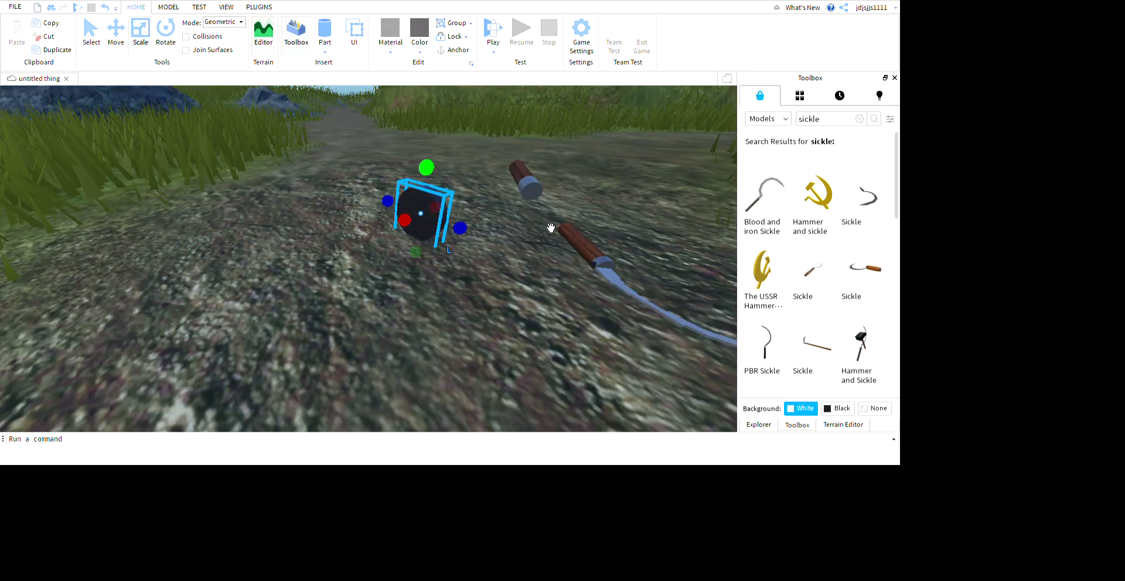
pyautogui.moveTo(533, 215); pyautogui.dragTo(528, 238)
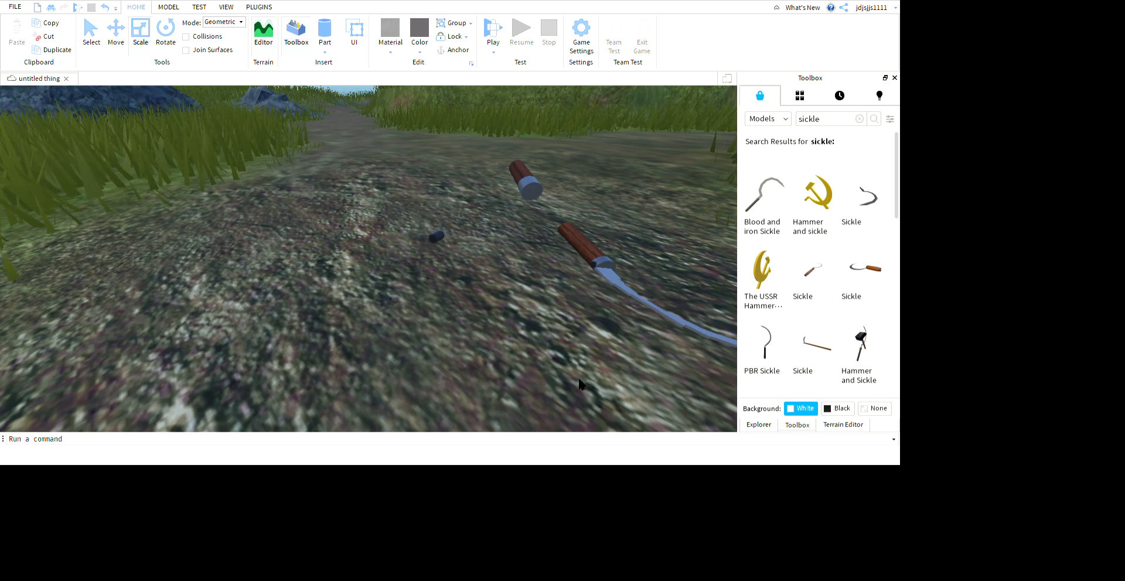
# Step: Reduce the small dark pin's height and drag it closer to the collared wooden handle
pyautogui.moveTo(579, 380); pyautogui.dragTo(591, 380, button='right')
pyautogui.press('w')
pyautogui.click(520, 353)
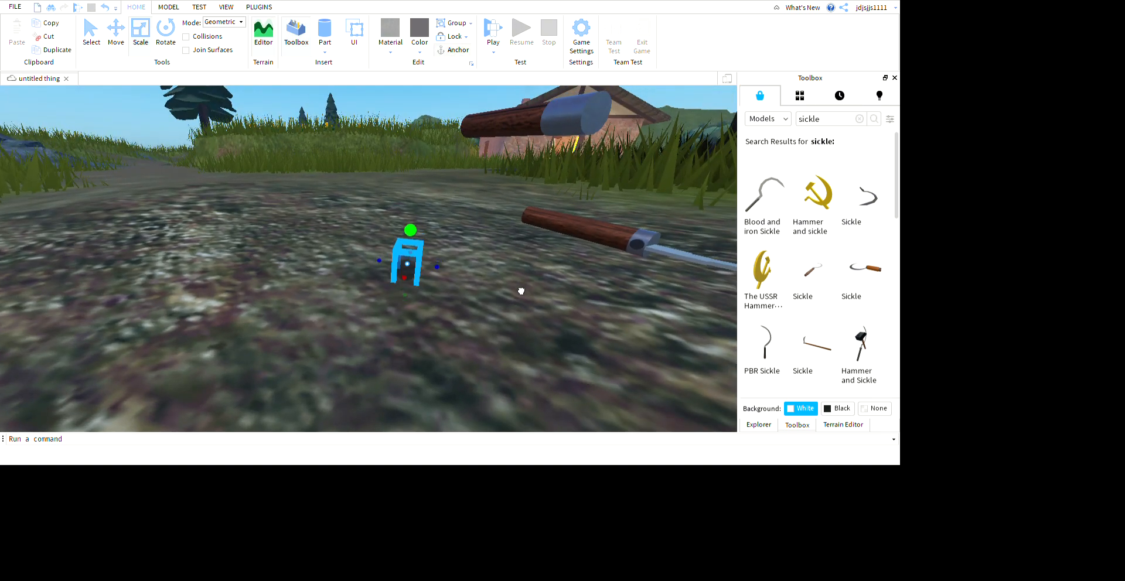
pyautogui.moveTo(522, 292); pyautogui.dragTo(525, 309)
pyautogui.click(532, 347)
pyautogui.click(519, 347)
pyautogui.press('s')
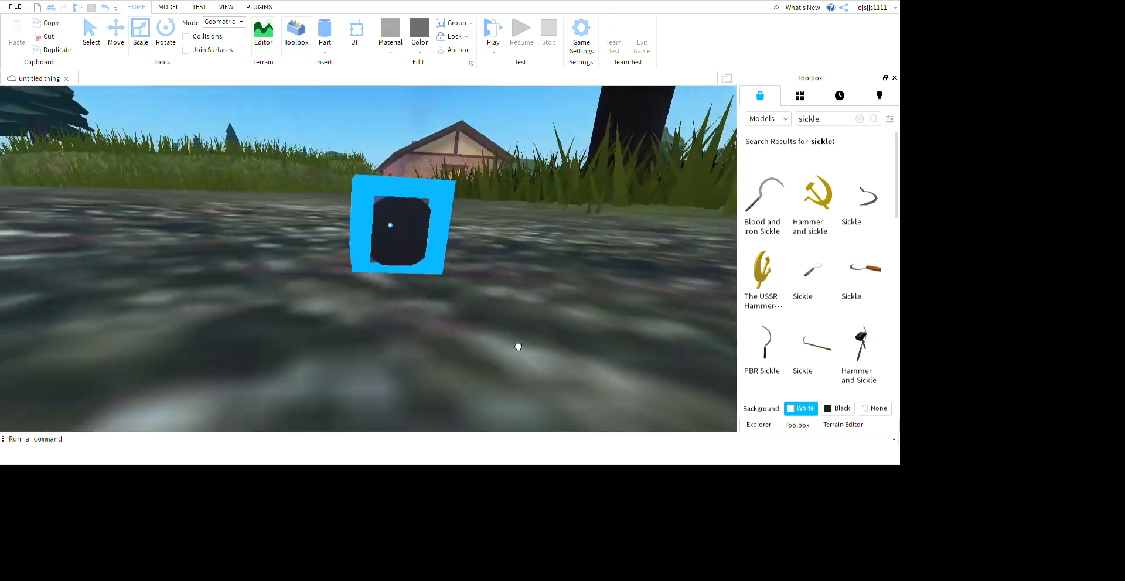
pyautogui.press('s')
pyautogui.moveTo(518, 347); pyautogui.dragTo(614, 284)
# Step: Clear the Toolbox search and rotate the pin to lie crosswise to the collared handle
pyautogui.moveTo(614, 283); pyautogui.dragTo(408, 163, button='right')
pyautogui.click(166, 34)
pyautogui.press('s')
pyautogui.press('d')
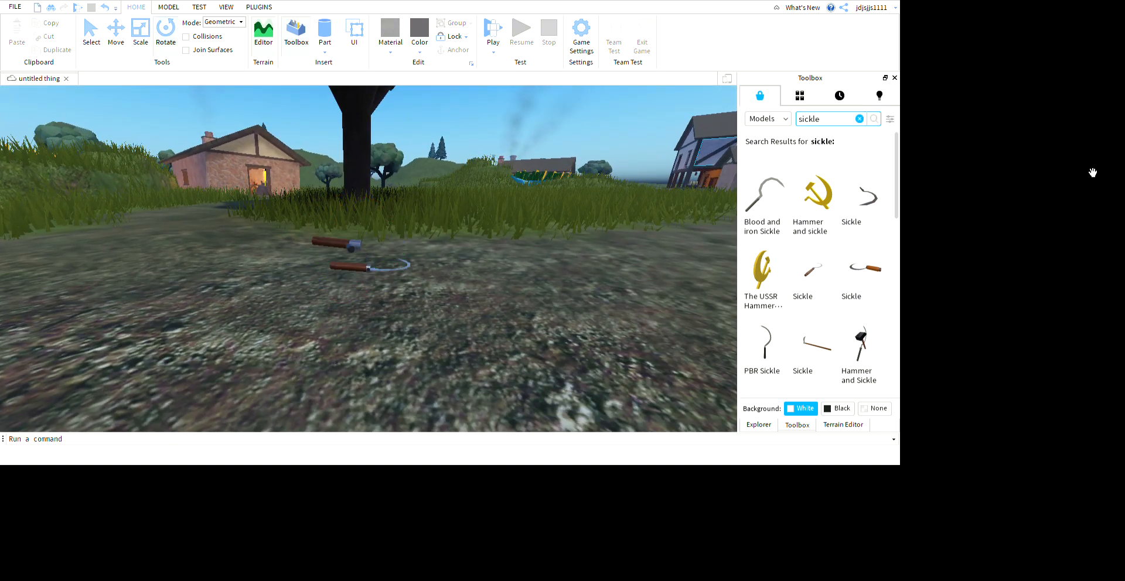
pyautogui.click(860, 119)
pyautogui.press('w')
pyautogui.moveTo(715, 250); pyautogui.dragTo(590, 264, button='right')
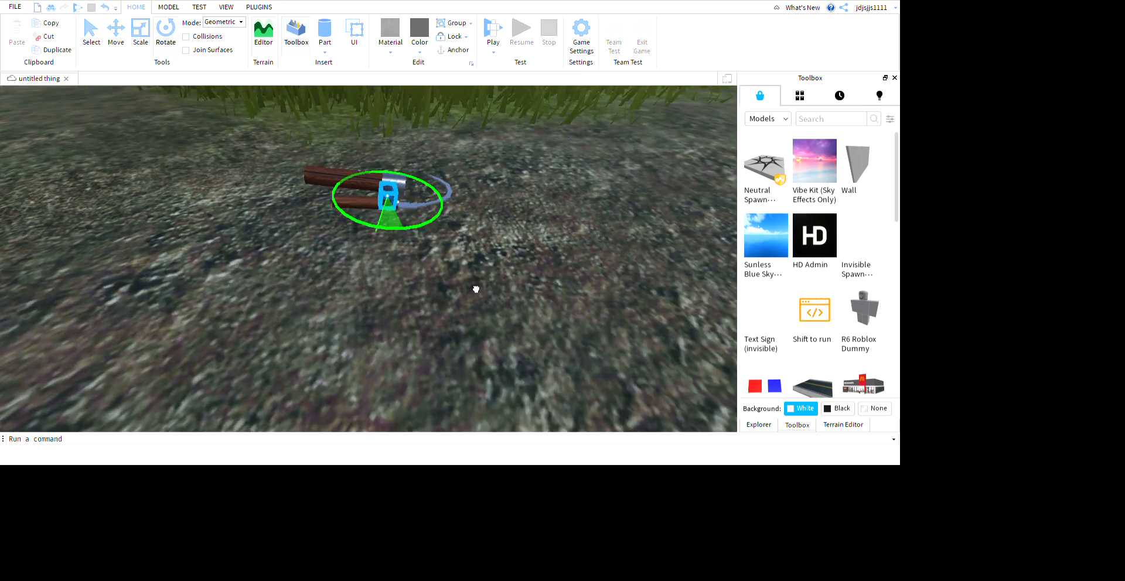
pyautogui.press('w')
pyautogui.moveTo(509, 290); pyautogui.dragTo(490, 250, button='right')
pyautogui.press('d')
# Step: Move the pin directly beside the metal collar, in line with its middle
pyautogui.click(116, 39)
pyautogui.moveTo(573, 276); pyautogui.dragTo(573, 276, button='right')
pyautogui.moveTo(451, 344); pyautogui.dragTo(463, 344)
pyautogui.click(582, 334)
pyautogui.press('s')
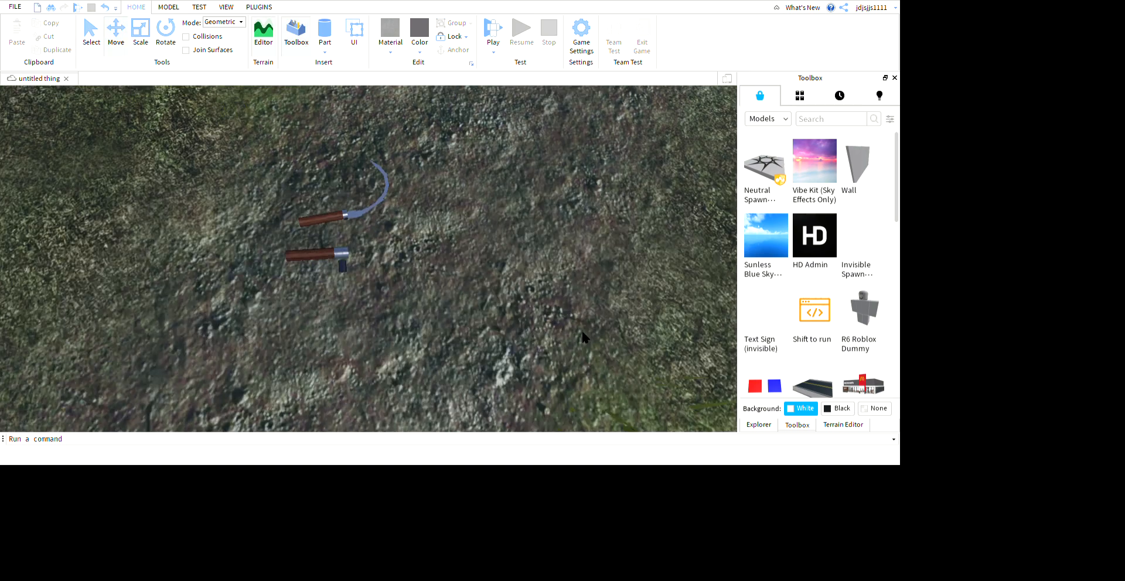
pyautogui.moveTo(582, 334); pyautogui.dragTo(582, 334, button='right')
pyautogui.press('w')
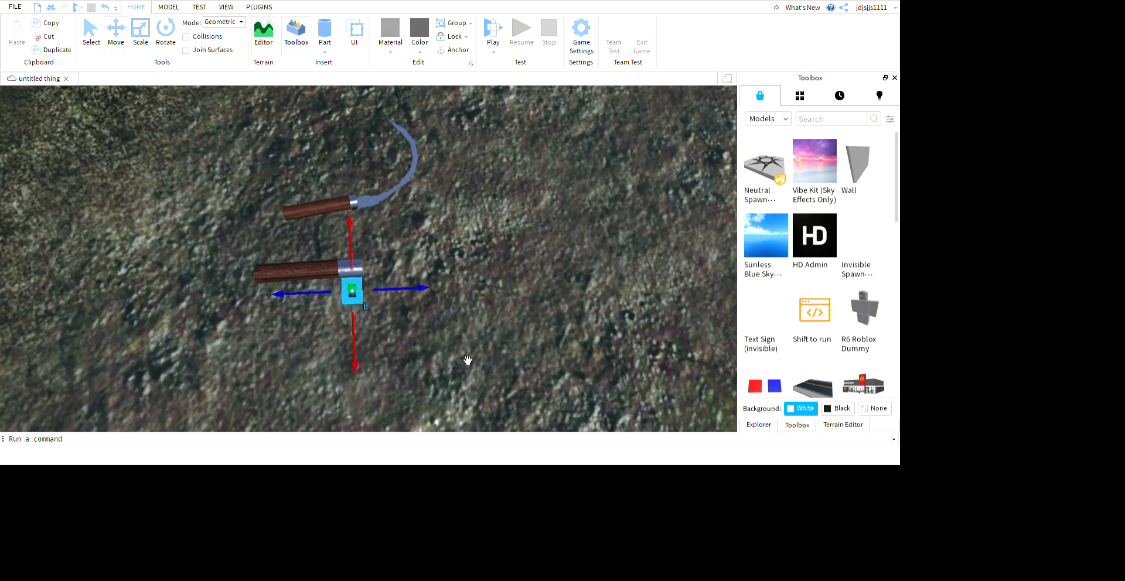
# Step: Lengthen the pin crosswise through the collar so it sticks out on both sides
pyautogui.click(140, 39)
pyautogui.moveTo(357, 343); pyautogui.dragTo(357, 344, button='right')
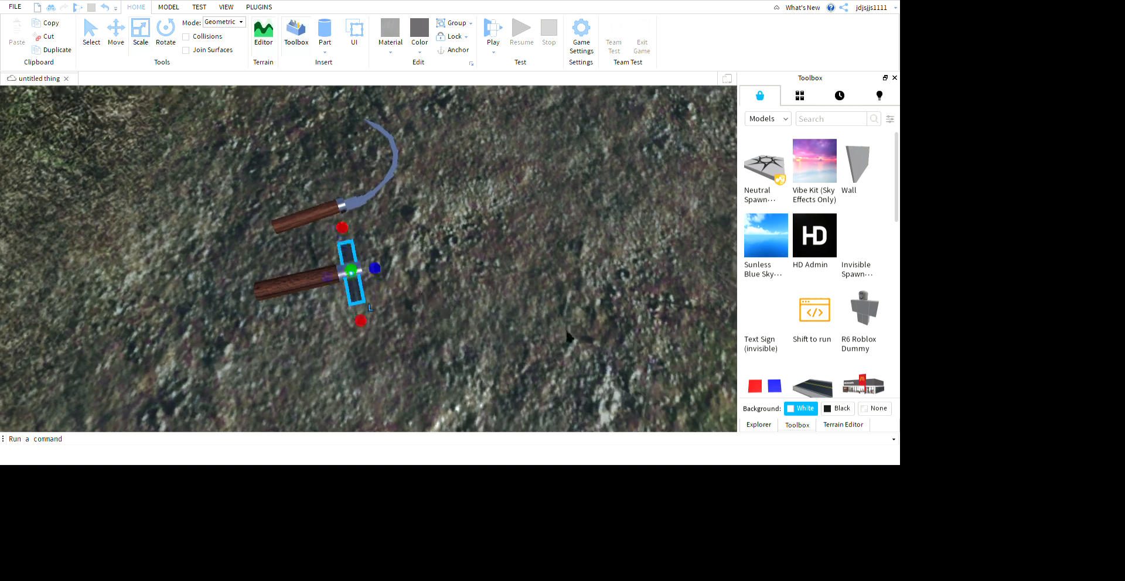
pyautogui.click(637, 335)
pyautogui.moveTo(637, 335); pyautogui.dragTo(637, 335, button='right')
pyautogui.press('s')
pyautogui.press('w')
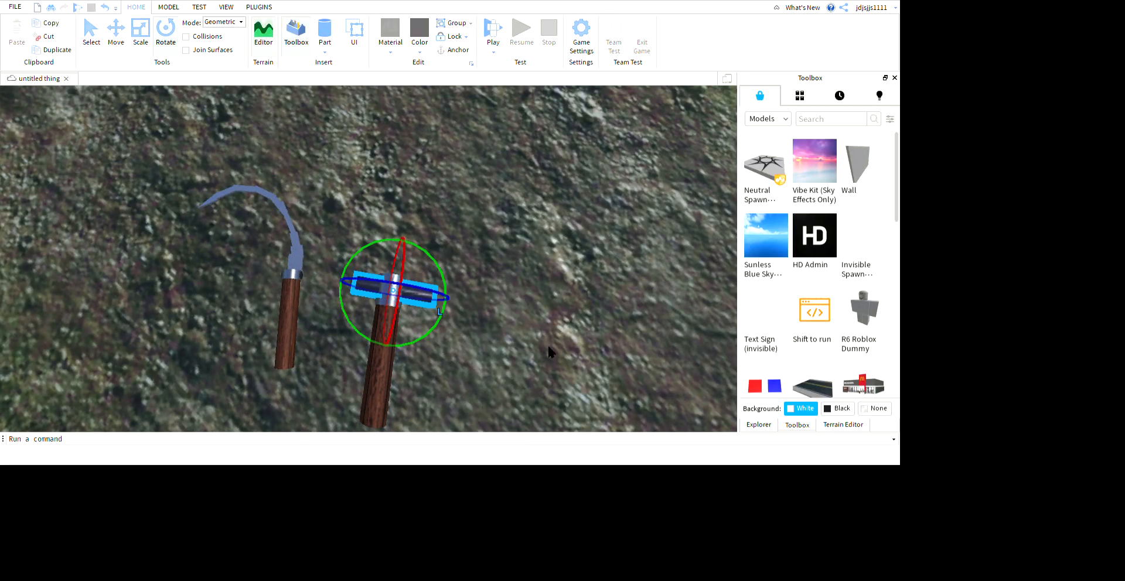
# Step: Rotate the pin so it sits square across the collar
pyautogui.moveTo(558, 347); pyautogui.dragTo(557, 347)
pyautogui.click(617, 340)
pyautogui.moveTo(618, 340); pyautogui.dragTo(618, 340, button='right')
pyautogui.press('s')
pyautogui.press('w')
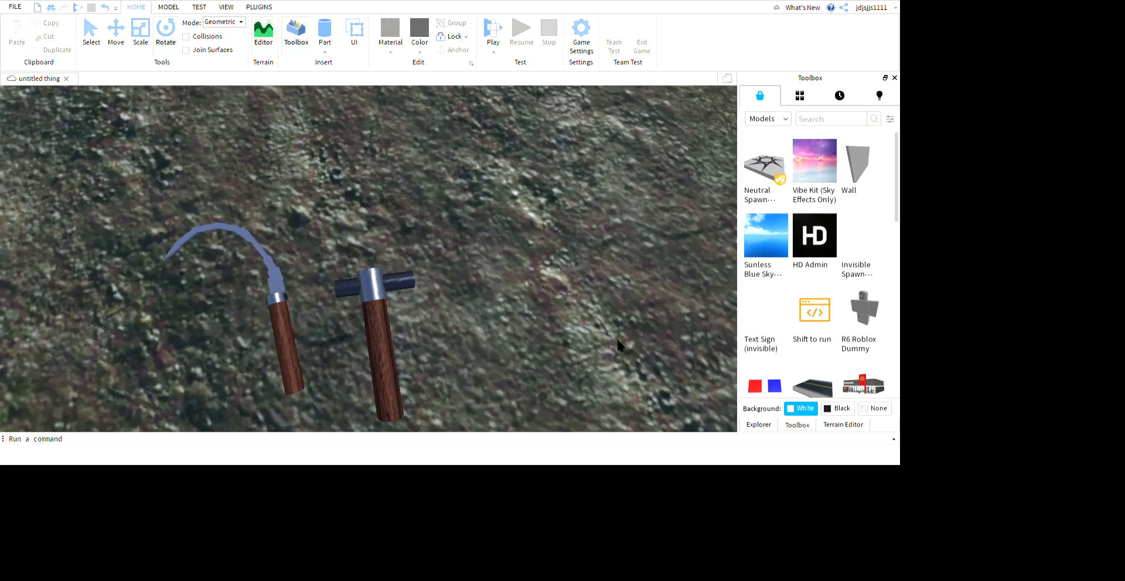
pyautogui.click(471, 373)
pyautogui.click(490, 333)
pyautogui.click(521, 358)
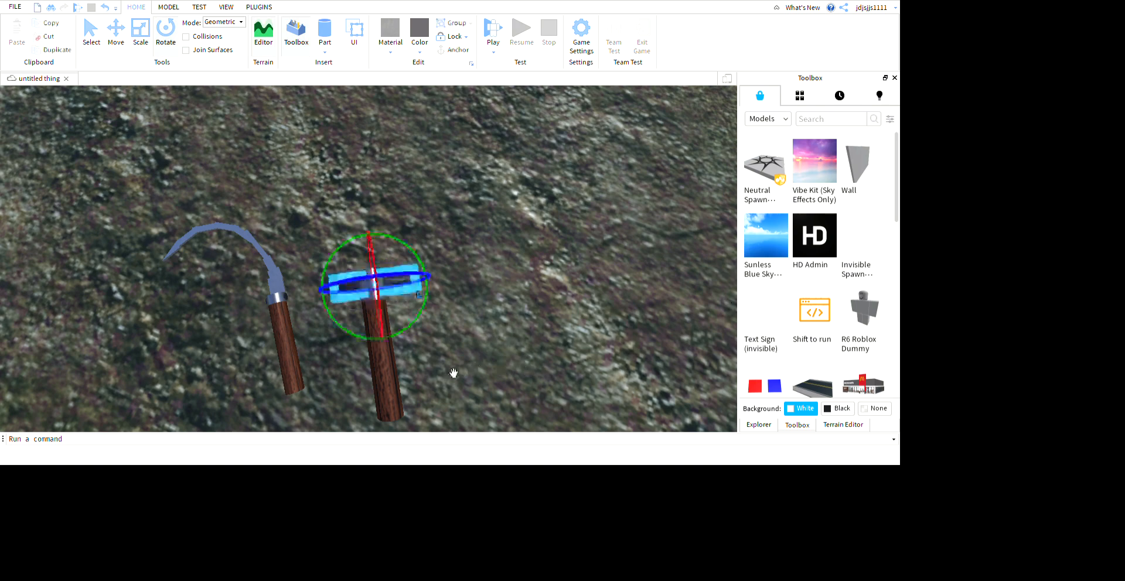
pyautogui.click(164, 44)
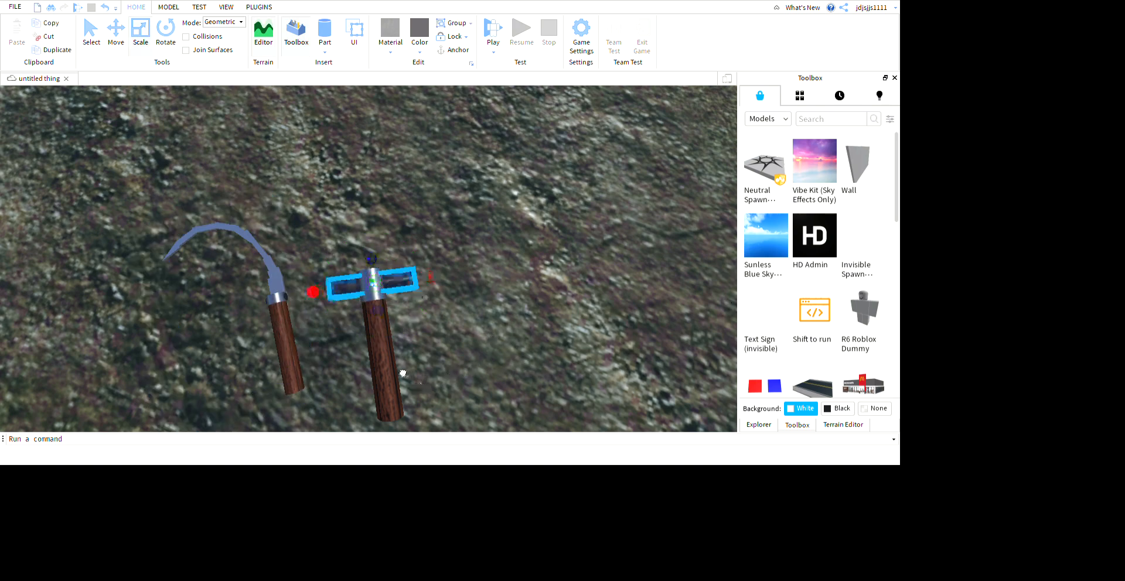
# Step: Shorten the pin from both ends so only small rivet heads protrude from the collar
pyautogui.click(635, 367)
pyautogui.moveTo(634, 367); pyautogui.dragTo(642, 373, button='right')
pyautogui.click(378, 256)
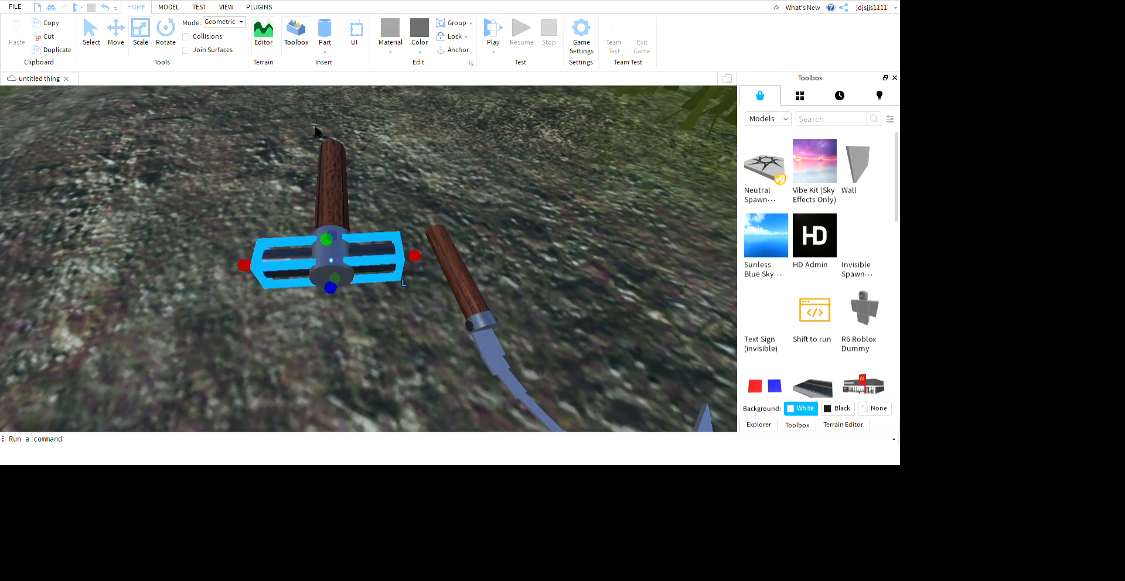
pyautogui.moveTo(531, 341); pyautogui.dragTo(517, 334)
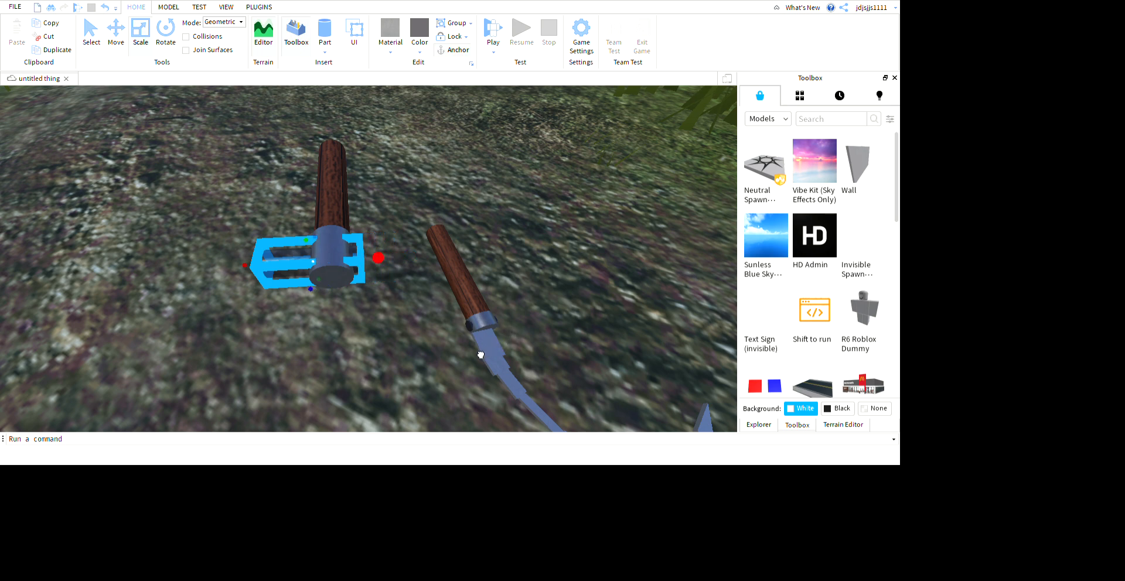
pyautogui.click(304, 338)
pyautogui.click(347, 346)
pyautogui.moveTo(327, 357); pyautogui.dragTo(346, 349)
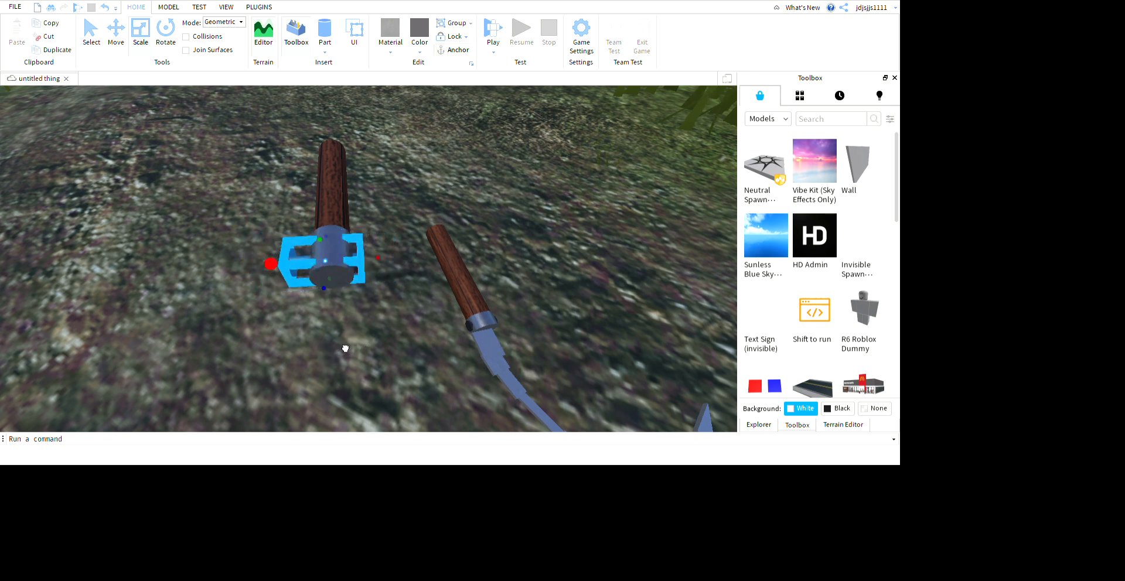
pyautogui.click(364, 341)
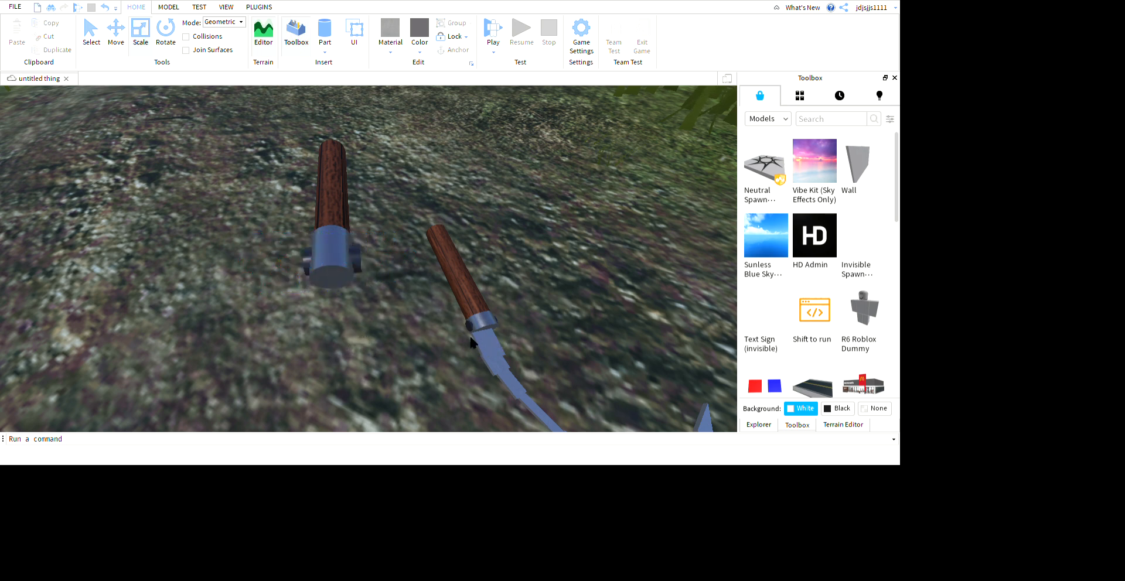
pyautogui.click(468, 342)
pyautogui.click(388, 339)
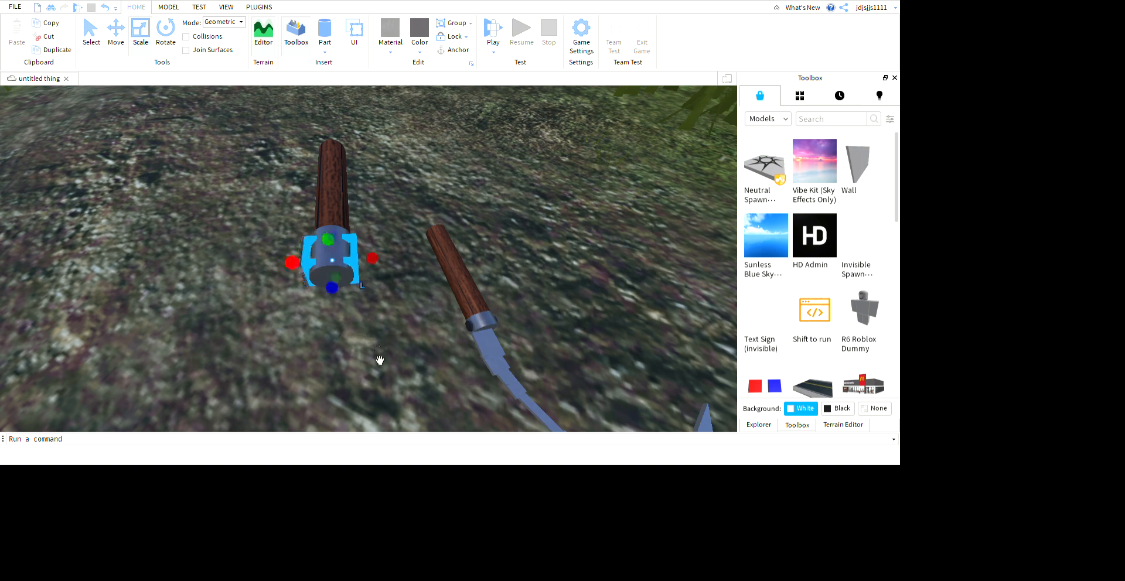
# Step: Fine-tune the rivet's size and height within the collar to resemble the reference sickle's rivet
pyautogui.click(379, 361)
pyautogui.moveTo(465, 395); pyautogui.dragTo(467, 404, button='right')
pyautogui.click(381, 237)
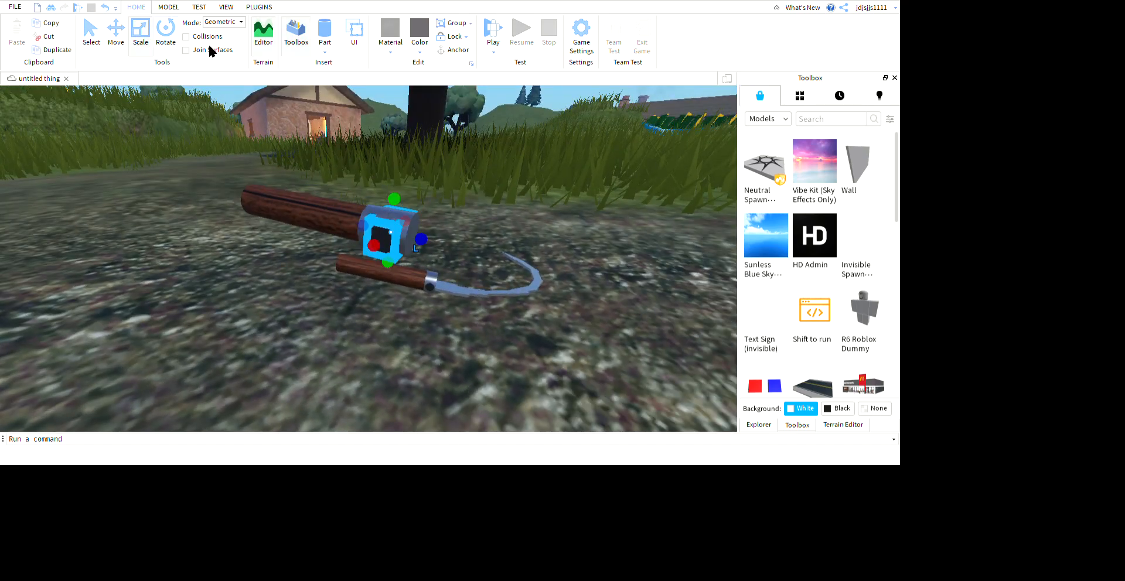
pyautogui.moveTo(493, 247); pyautogui.dragTo(495, 246)
pyautogui.click(532, 405)
pyautogui.press('d')
pyautogui.moveTo(532, 406); pyautogui.dragTo(533, 406, button='right')
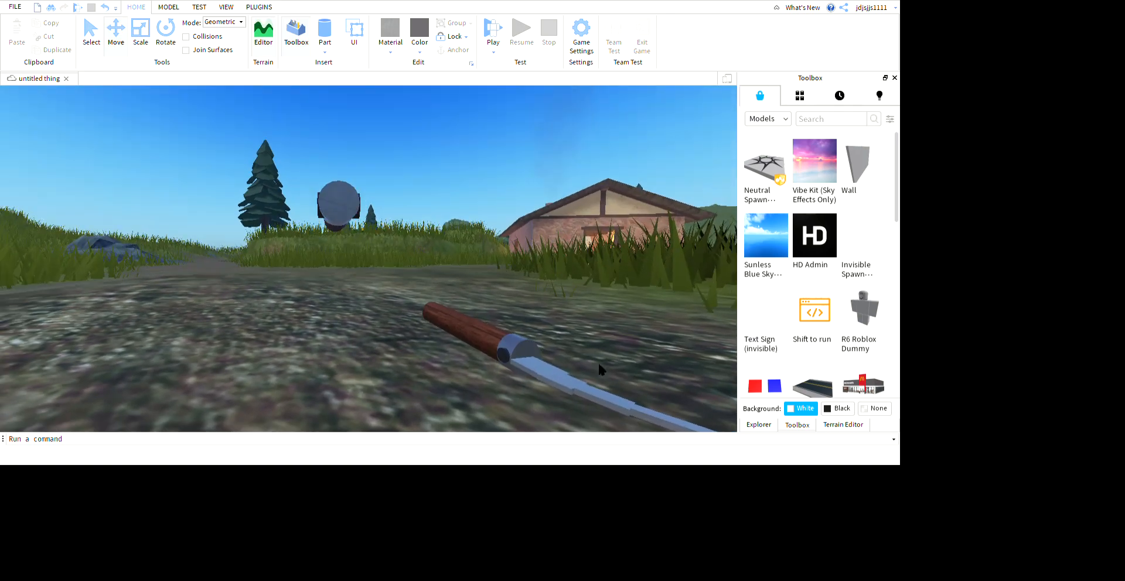
# Step: Inspect the riveted collar from the front and above against the reference sickle's collar
pyautogui.press('d')
pyautogui.moveTo(598, 364); pyautogui.dragTo(557, 338, button='right')
pyautogui.press('a')
pyautogui.press('s')
pyautogui.press('s')
pyautogui.press('w')
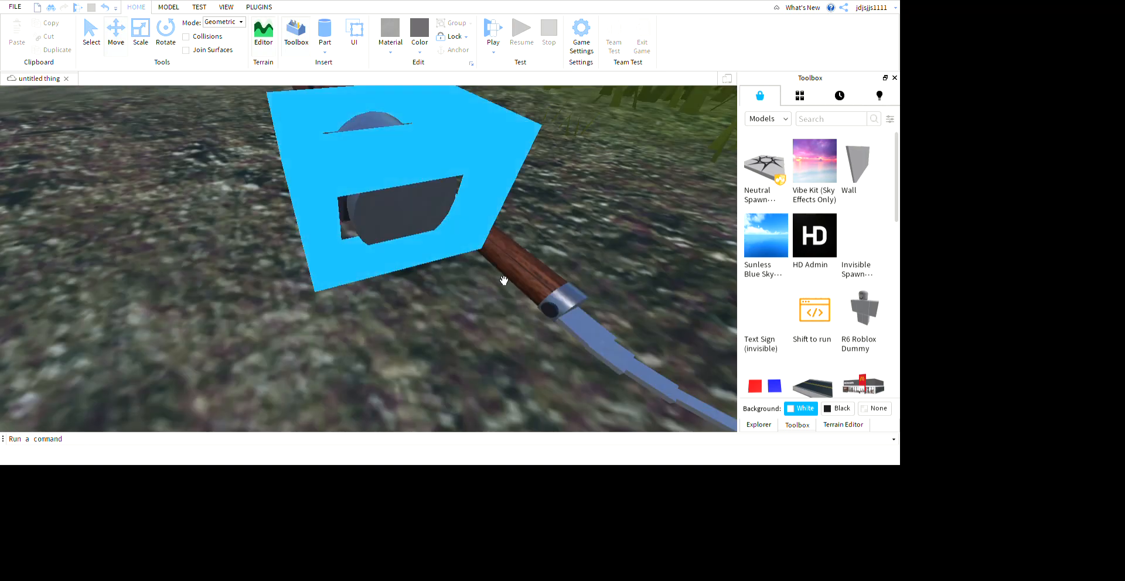
pyautogui.press('s')
# Step: Insert a metal block part beside the handles, lower it toward the path and rotate it lengthwise to the handles
pyautogui.click(325, 29)
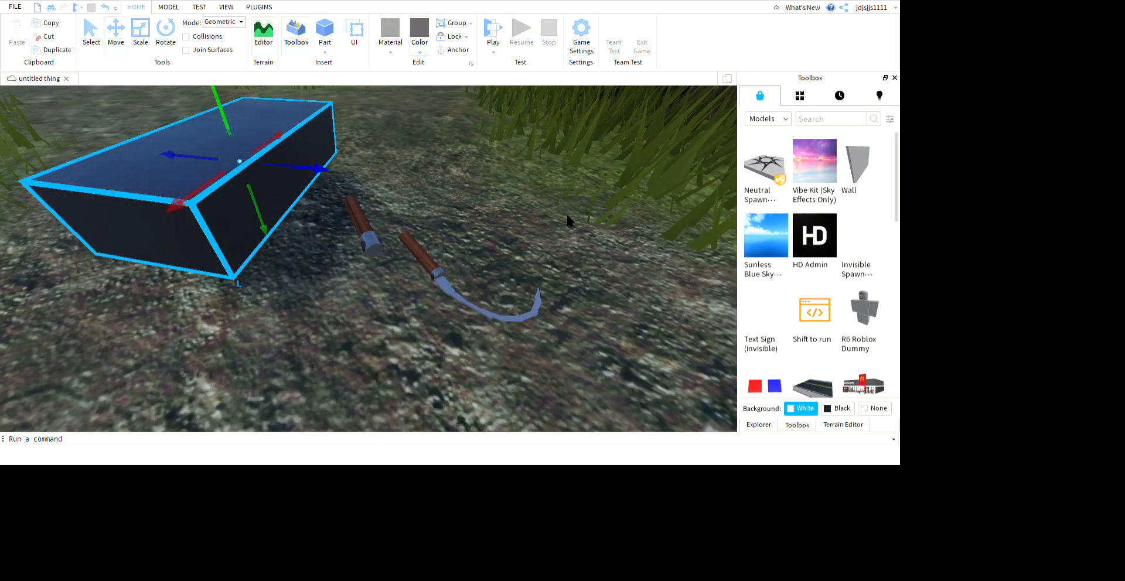
pyautogui.moveTo(336, 219); pyautogui.dragTo(352, 366)
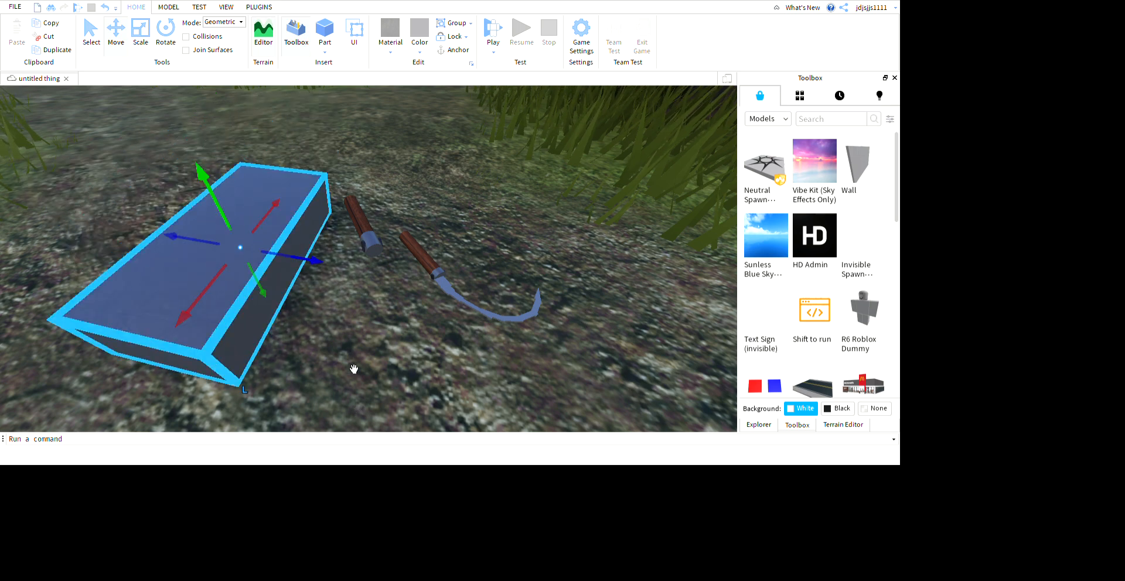
pyautogui.click(166, 29)
pyautogui.moveTo(264, 293); pyautogui.dragTo(343, 350)
pyautogui.click(170, 51)
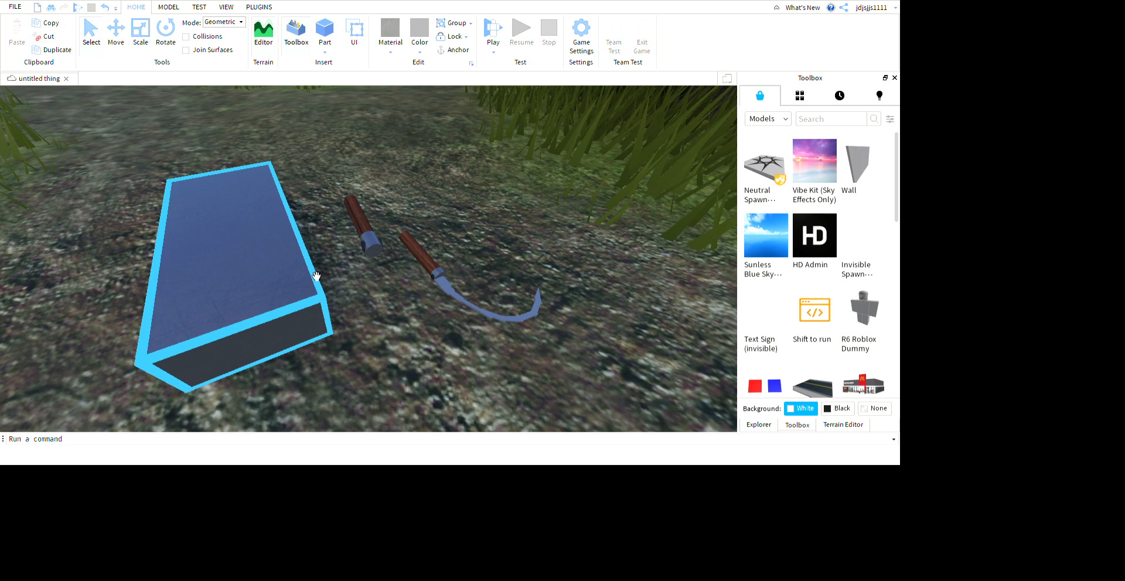
# Step: Flatten the block into a thin metal plate and move it under the collared handle
pyautogui.click(185, 46)
pyautogui.moveTo(274, 263); pyautogui.dragTo(324, 356)
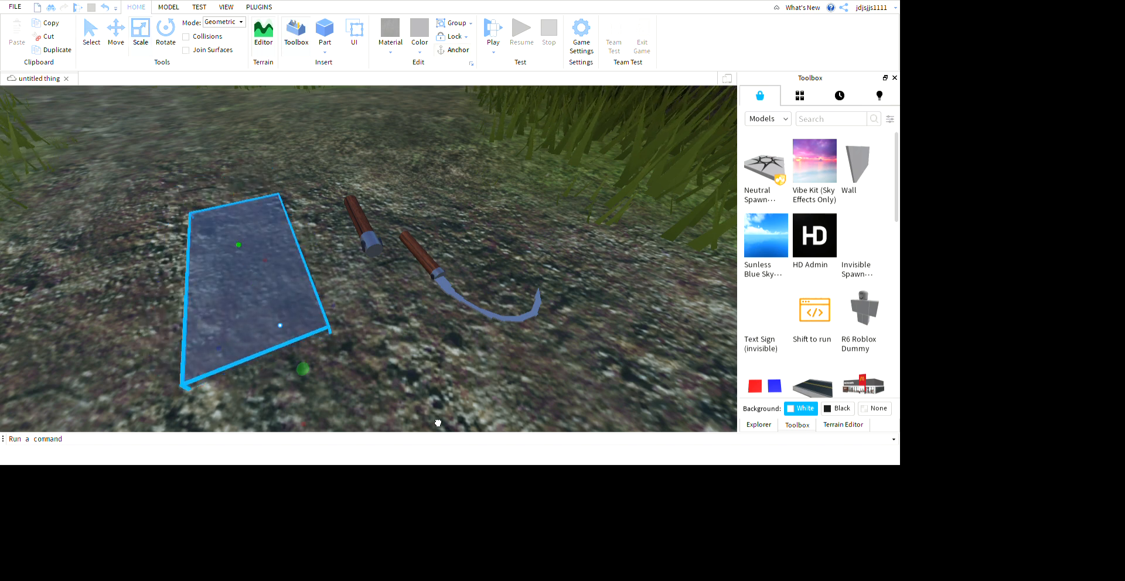
pyautogui.moveTo(381, 320); pyautogui.dragTo(382, 323)
pyautogui.moveTo(324, 354); pyautogui.dragTo(501, 441)
pyautogui.click(514, 447)
pyautogui.moveTo(493, 369); pyautogui.dragTo(482, 401)
pyautogui.click(608, 456)
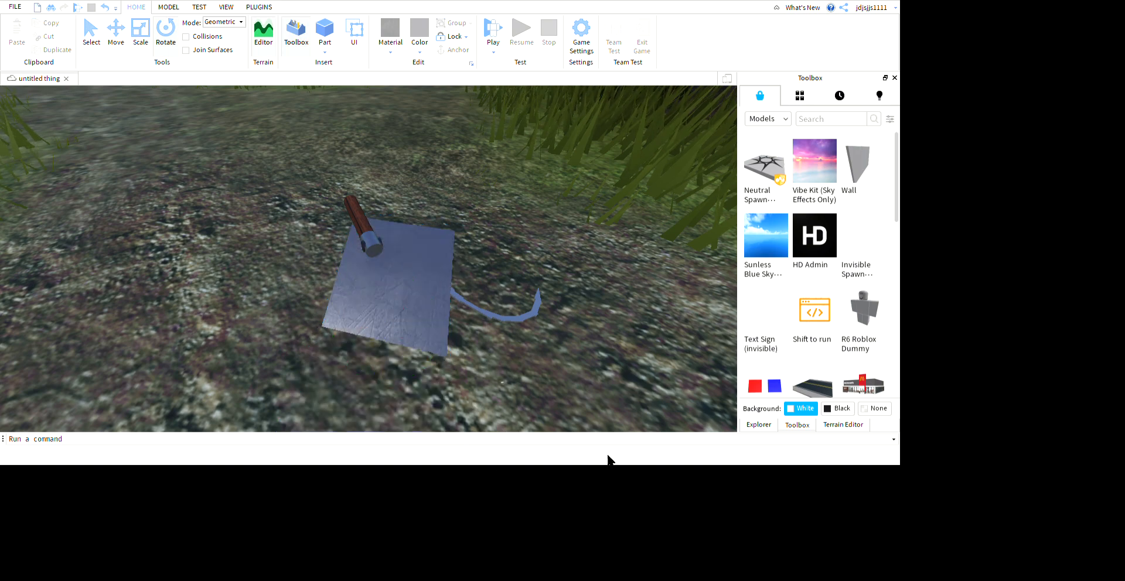
# Step: Drag the metal plate out in front of the collared handle and adjust its rotation
pyautogui.moveTo(515, 305); pyautogui.dragTo(508, 385)
pyautogui.moveTo(509, 385); pyautogui.dragTo(508, 279, button='right')
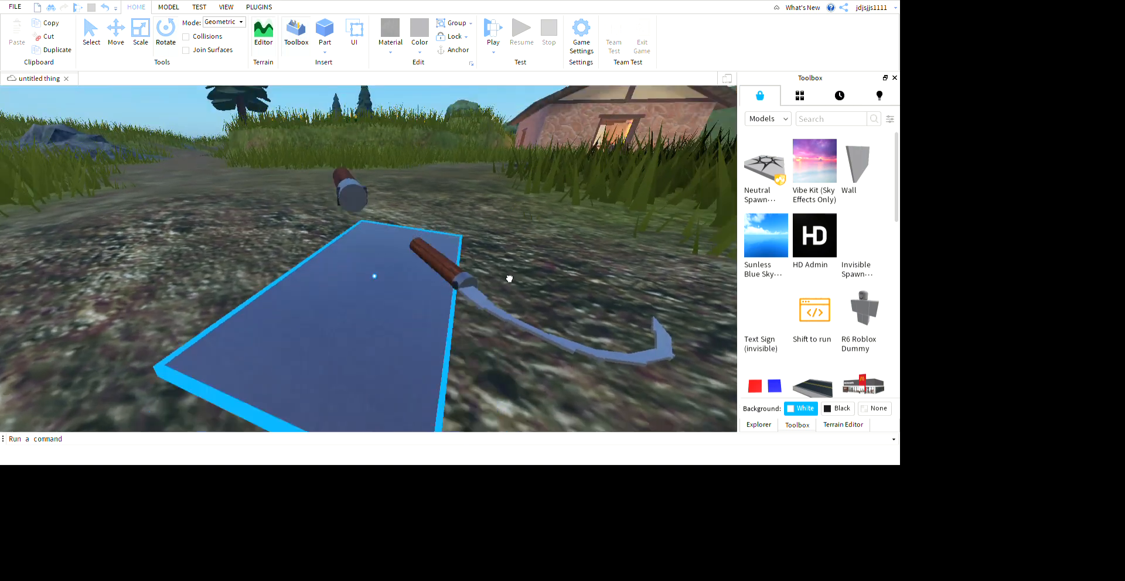
pyautogui.moveTo(508, 279); pyautogui.dragTo(458, 256)
pyautogui.scroll(-10, 459, 256)
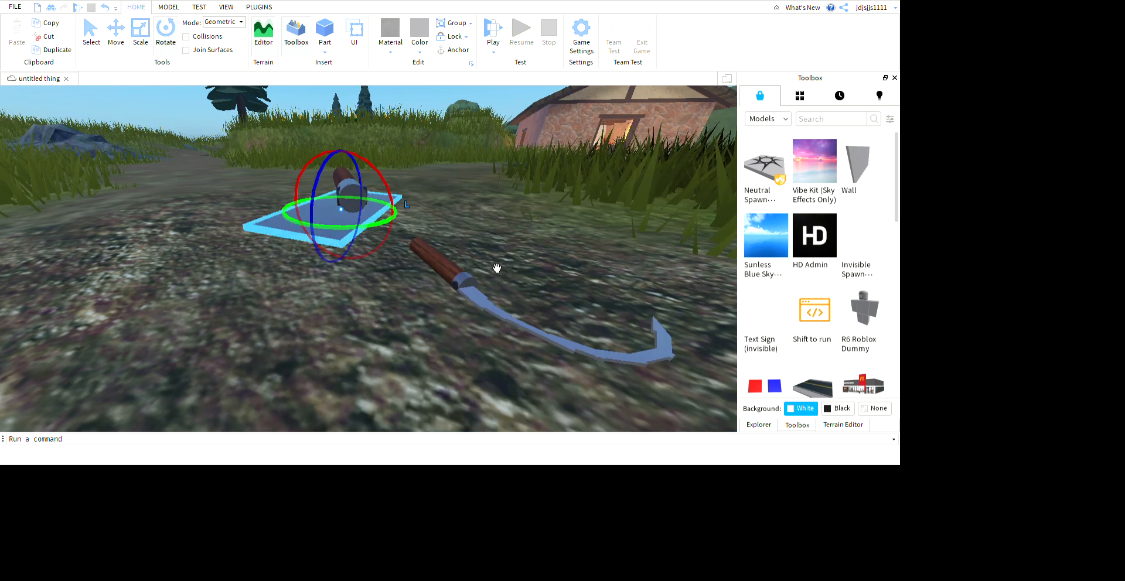
pyautogui.moveTo(332, 352); pyautogui.dragTo(316, 488)
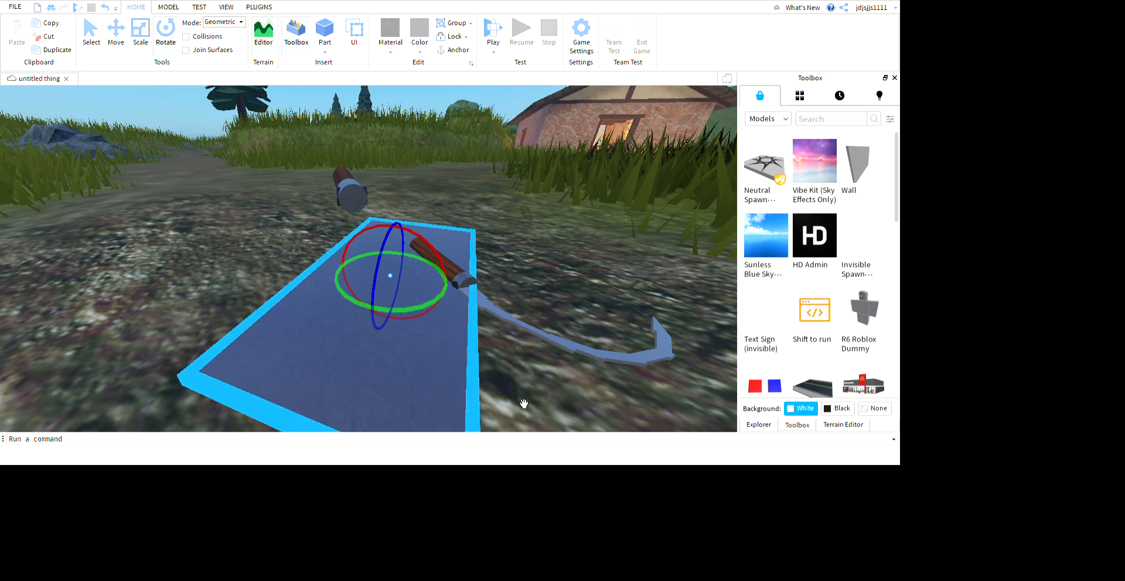
pyautogui.moveTo(508, 388); pyautogui.dragTo(563, 356)
# Step: Align the metal plate with the wooden handle so its short edge faces the collar
pyautogui.click(678, 263)
pyautogui.moveTo(678, 263); pyautogui.dragTo(498, 299, button='right')
pyautogui.press('d')
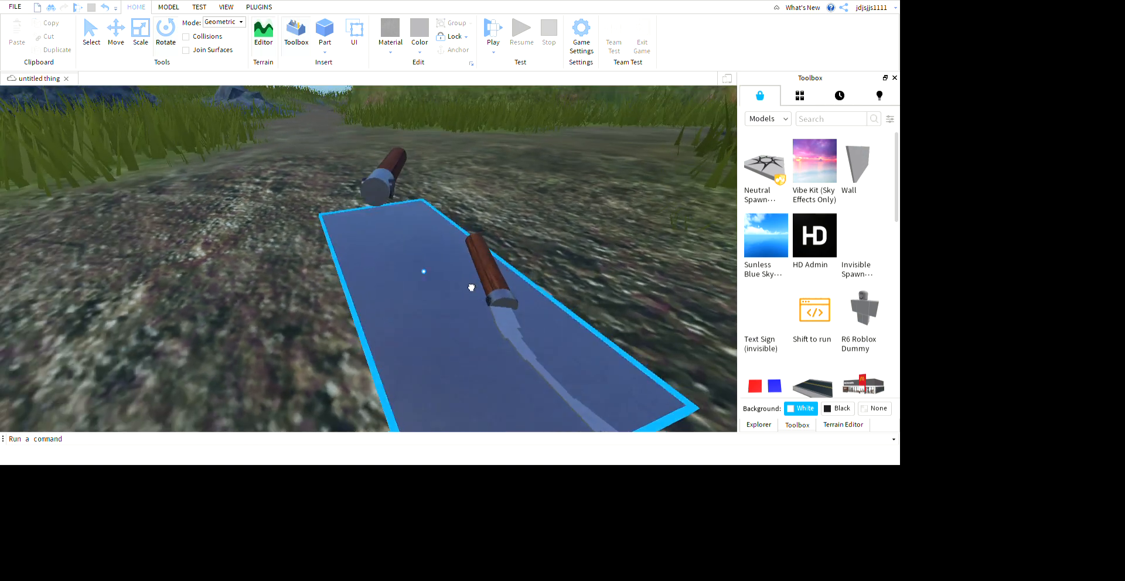
pyautogui.moveTo(469, 286); pyautogui.dragTo(470, 251)
pyautogui.press('s')
pyautogui.moveTo(480, 258); pyautogui.dragTo(477, 223, button='right')
pyautogui.press('w')
pyautogui.click(141, 30)
pyautogui.moveTo(595, 281); pyautogui.dragTo(595, 280, button='right')
pyautogui.press('w')
pyautogui.press('s')
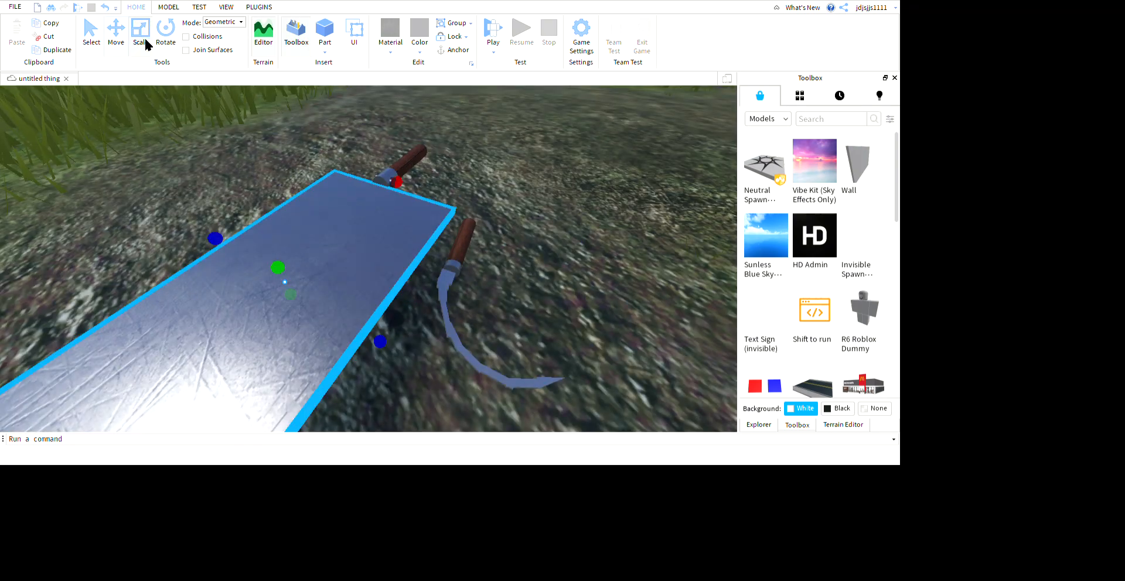
# Step: Raise the metal plate to the collar's height and butt its short edge against the collar
pyautogui.click(120, 36)
pyautogui.moveTo(348, 324); pyautogui.dragTo(335, 306)
pyautogui.press('w')
pyautogui.press('s')
pyautogui.moveTo(519, 290); pyautogui.dragTo(532, 309, button='right')
pyautogui.press('w')
pyautogui.click(386, 357)
pyautogui.press('a')
pyautogui.moveTo(385, 357); pyautogui.dragTo(385, 357, button='right')
pyautogui.press('s')
pyautogui.click(572, 213)
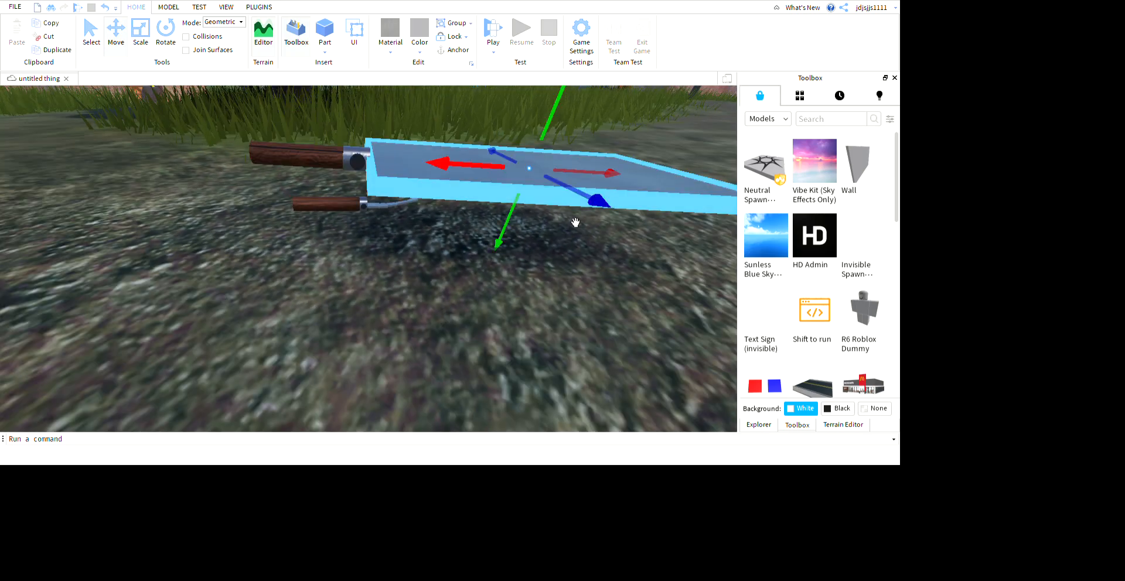
# Step: Cut the plate's length and width down to a small piece about as wide as the collar
pyautogui.click(140, 36)
pyautogui.press('d')
pyautogui.press('s')
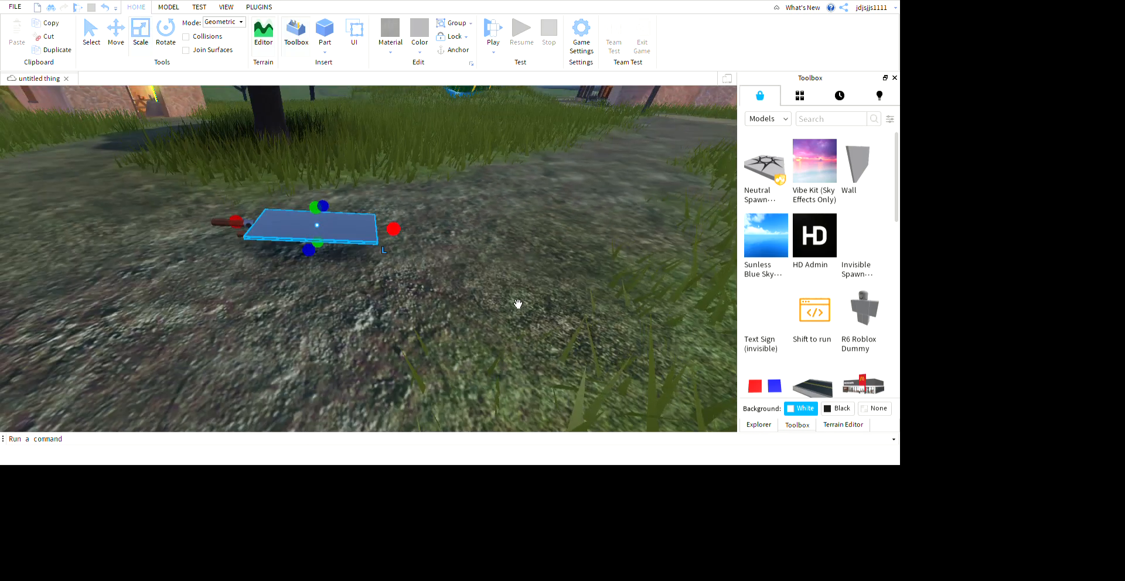
pyautogui.moveTo(518, 304); pyautogui.dragTo(360, 273)
pyautogui.press('w')
pyautogui.moveTo(400, 247); pyautogui.dragTo(391, 260, button='right')
pyautogui.moveTo(436, 258); pyautogui.dragTo(444, 257)
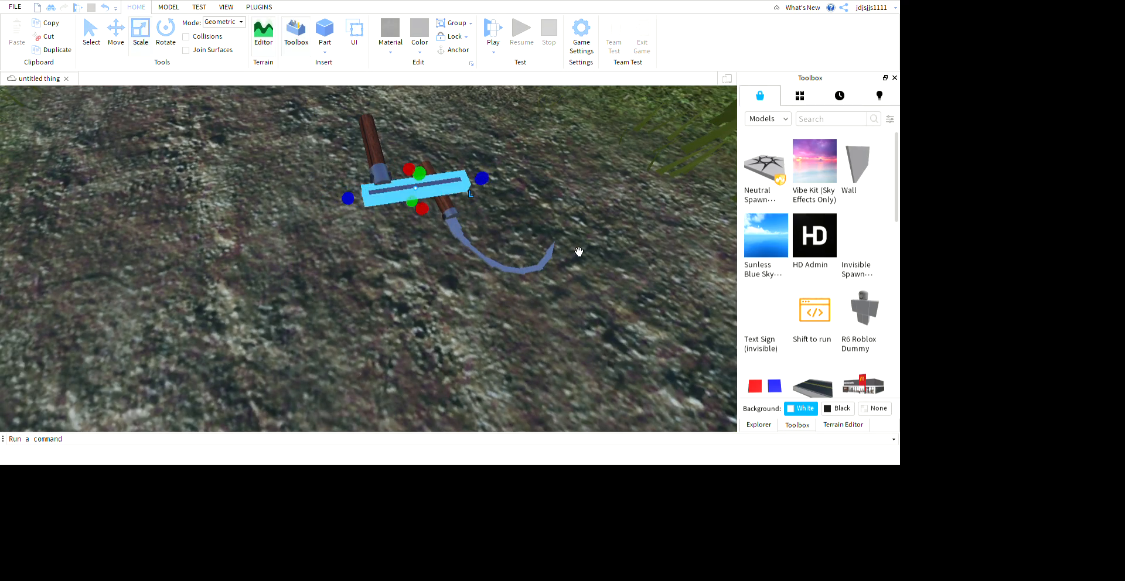
pyautogui.moveTo(618, 235); pyautogui.dragTo(541, 233)
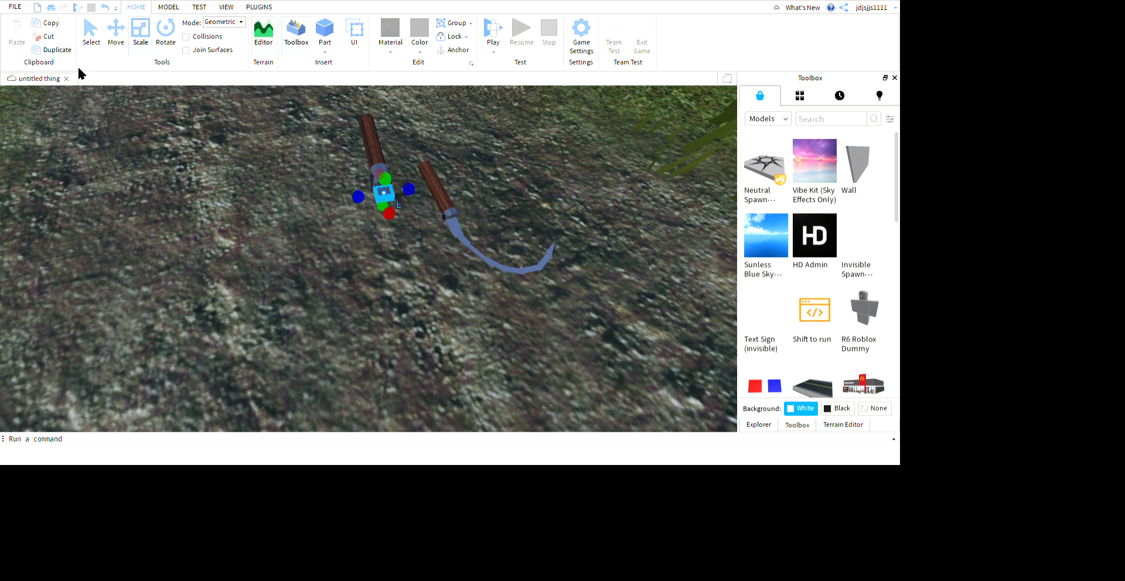
# Step: Align the small metal piece with the collar's end and place a second piece at an angle beyond it
pyautogui.moveTo(498, 291); pyautogui.dragTo(509, 313)
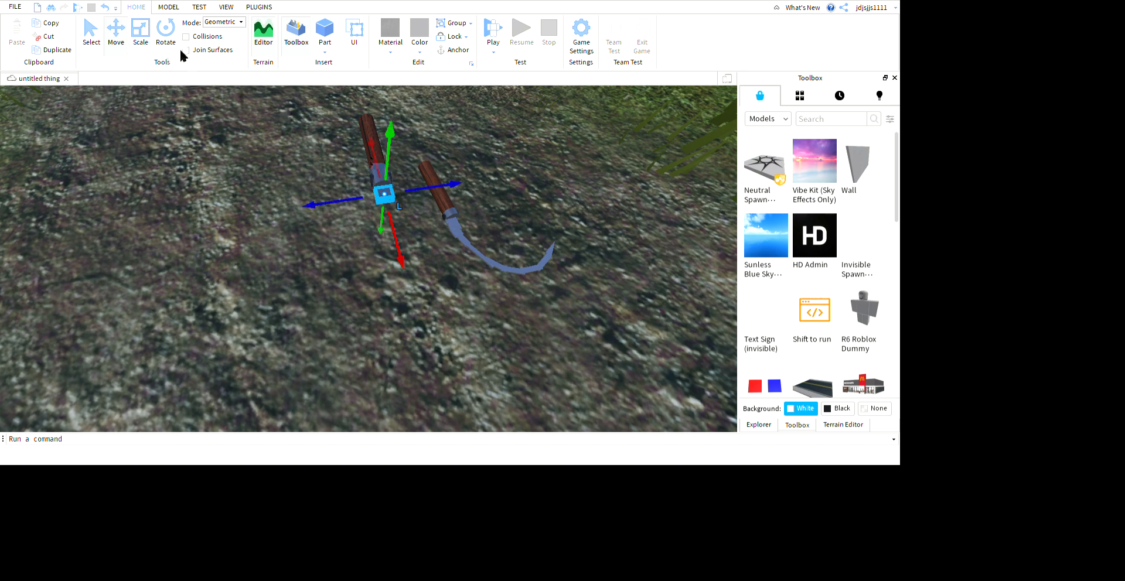
pyautogui.click(534, 317)
pyautogui.press('w')
pyautogui.moveTo(534, 317); pyautogui.dragTo(534, 316, button='right')
pyautogui.press('s')
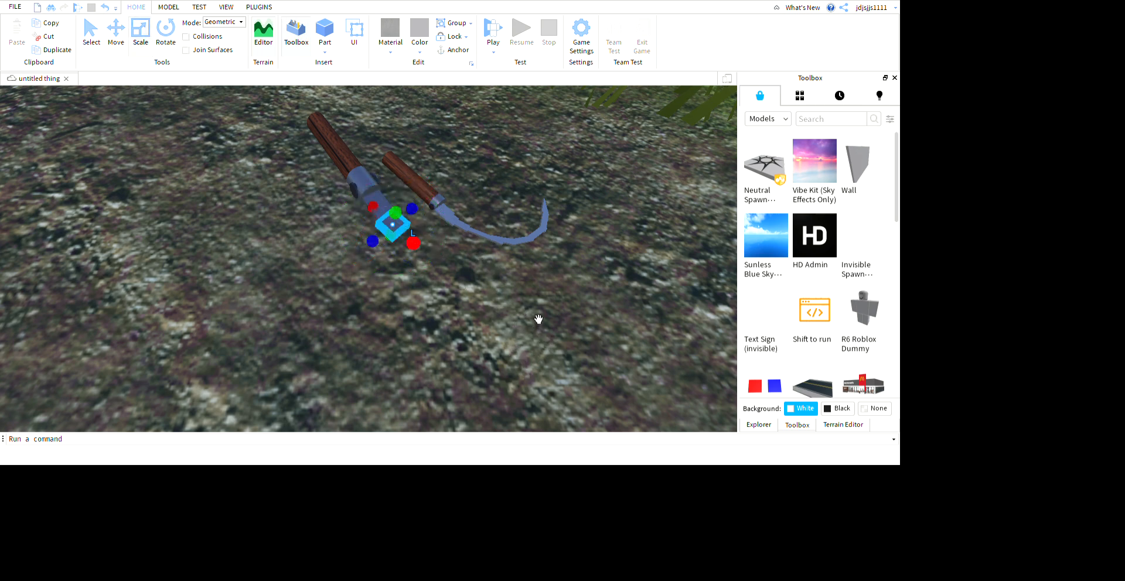
# Step: Compare the unfinished sickle's blade with the finished reference sickle beside it, from close up and from above
pyautogui.moveTo(626, 457); pyautogui.dragTo(382, 322, button='right')
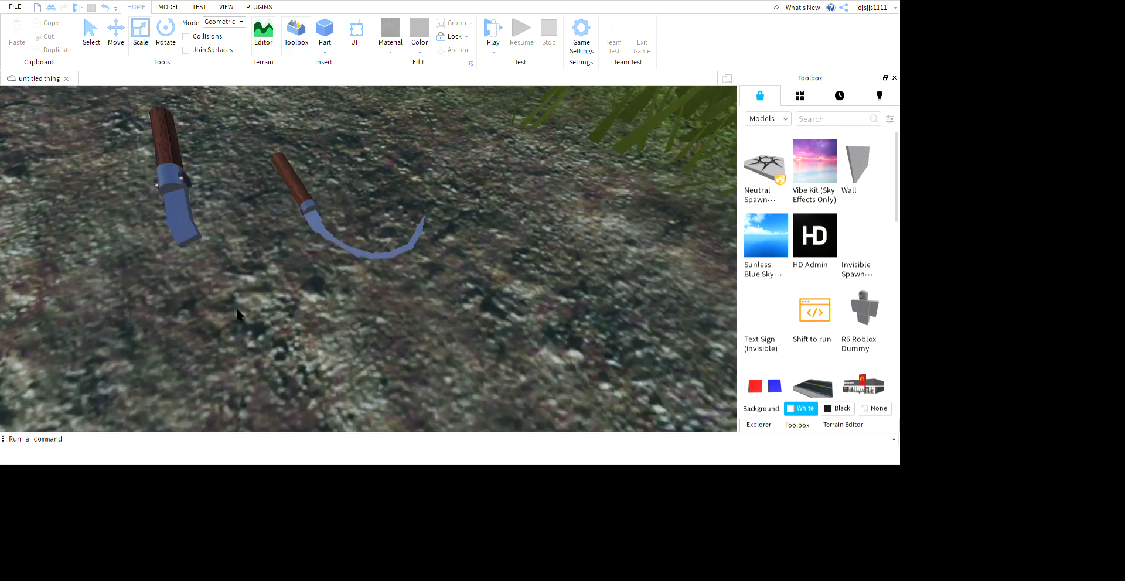
pyautogui.moveTo(462, 351); pyautogui.dragTo(554, 395, button='right')
pyautogui.moveTo(490, 450); pyautogui.dragTo(568, 389, button='right')
pyautogui.scroll(-3, 567, 389)
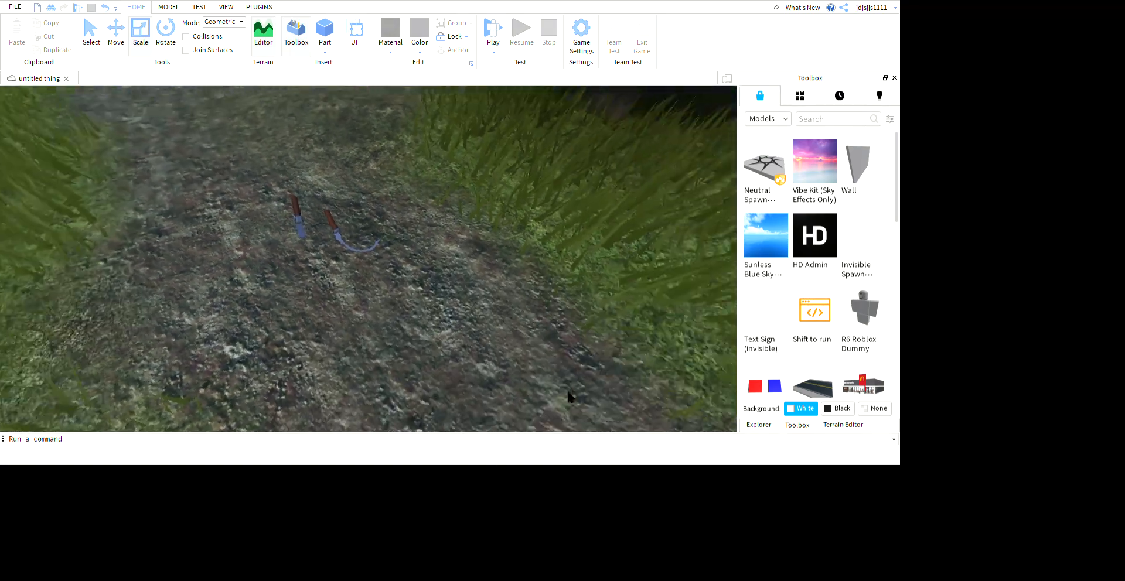
pyautogui.scroll(5, 567, 389)
pyautogui.scroll(-3, 567, 389)
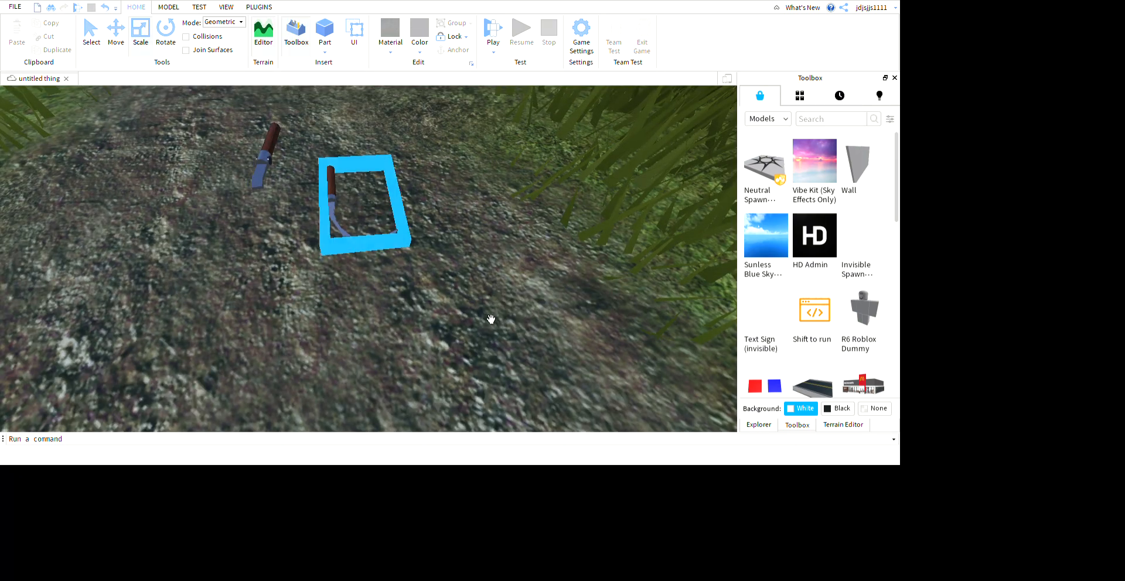
pyautogui.click(643, 327)
pyautogui.scroll(5, 643, 327)
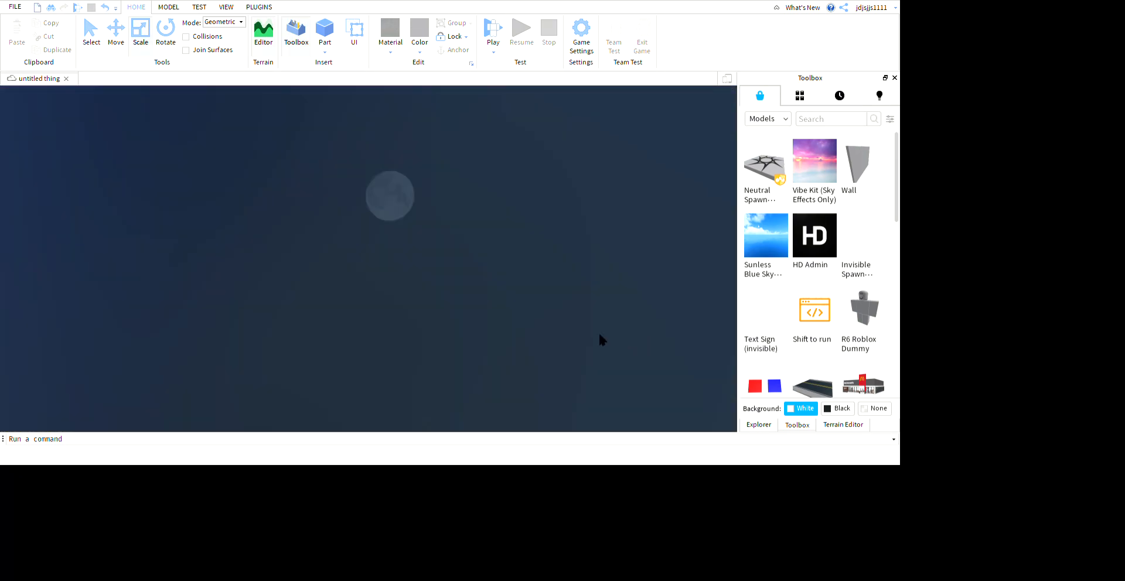
pyautogui.scroll(-3, 563, 310)
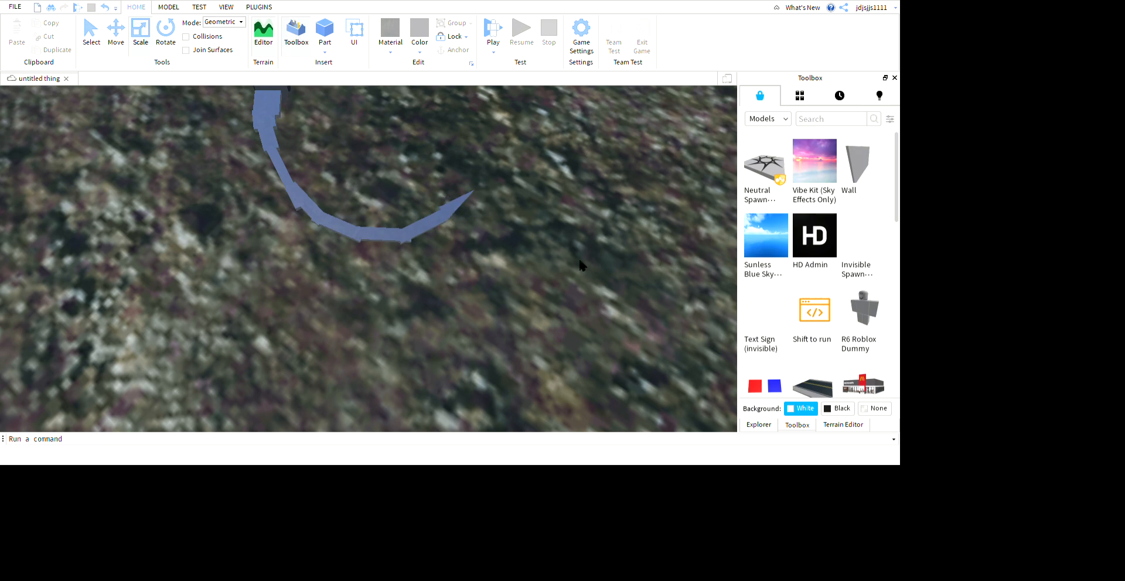
pyautogui.scroll(-4, 627, 342)
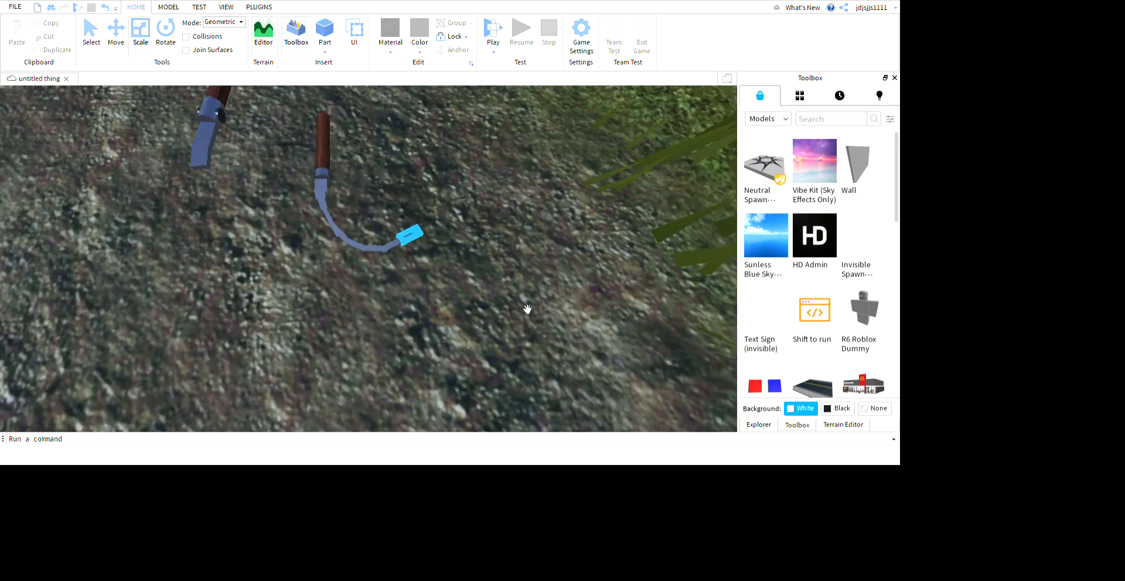
pyautogui.scroll(-4, 574, 322)
pyautogui.moveTo(574, 321); pyautogui.dragTo(575, 324, button='right')
pyautogui.scroll(4, 575, 324)
pyautogui.press('d')
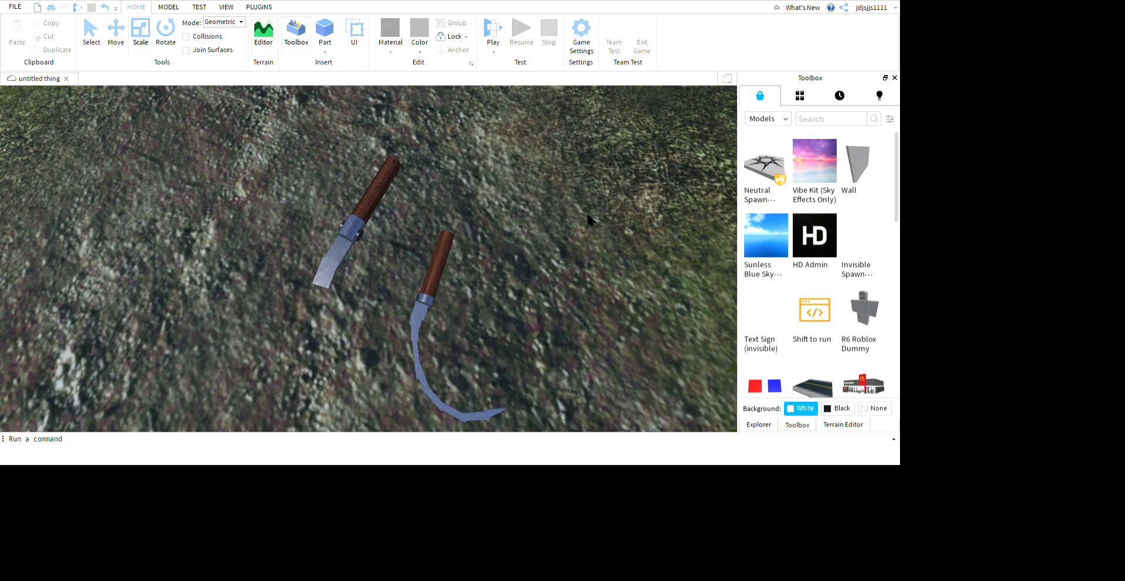
pyautogui.moveTo(588, 216); pyautogui.dragTo(588, 216, button='right')
# Step: Insert a block on the dirt path and place a duplicate of it alongside
pyautogui.click(328, 33)
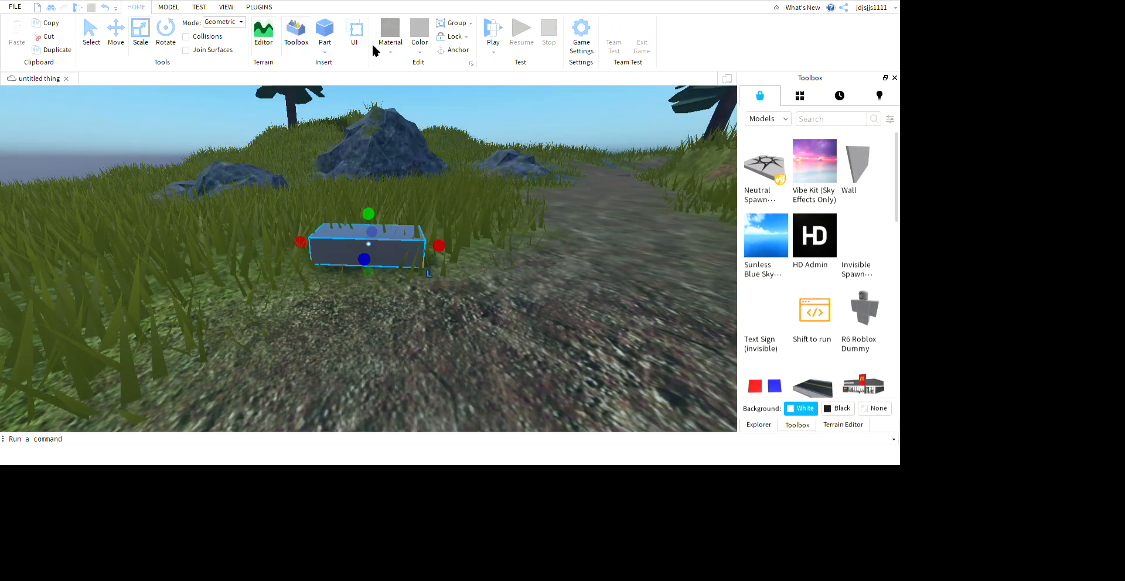
pyautogui.click(328, 33)
pyautogui.click(585, 283)
pyautogui.press('d')
pyautogui.moveTo(366, 222); pyautogui.dragTo(442, 249)
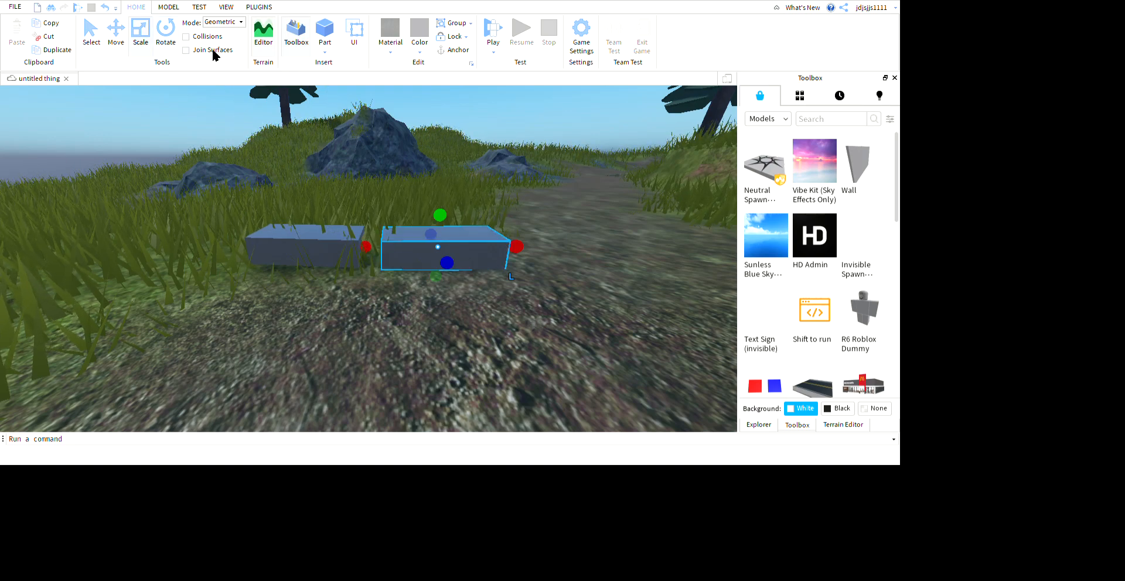
# Step: Tilt the two blocks in opposite directions and slide them together into an inverted V
pyautogui.hotkey('ctrl', '4')
pyautogui.moveTo(610, 268); pyautogui.dragTo(652, 304)
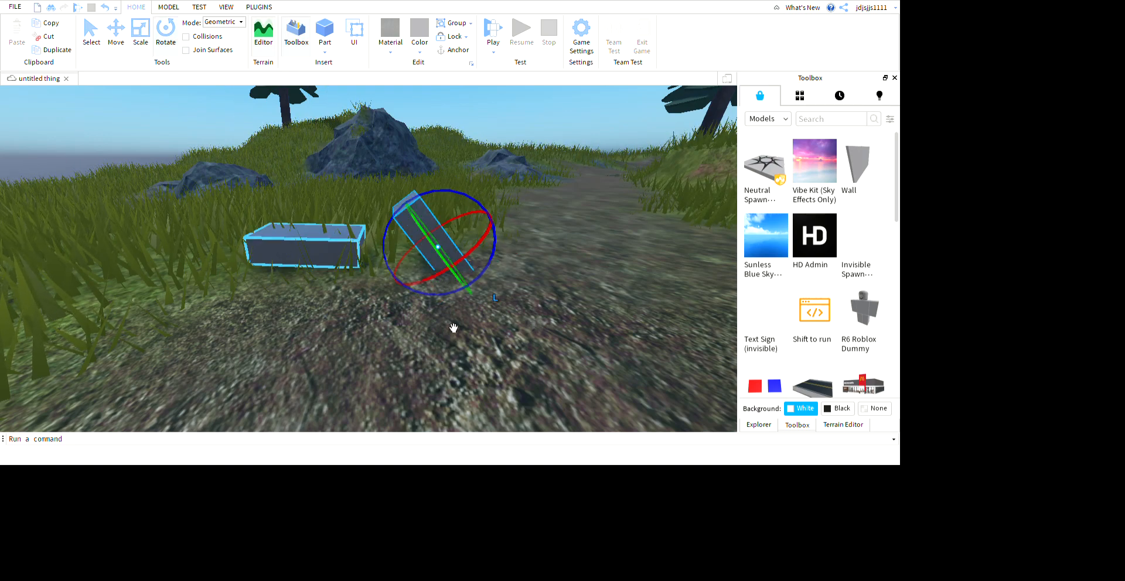
pyautogui.moveTo(452, 328); pyautogui.dragTo(460, 355)
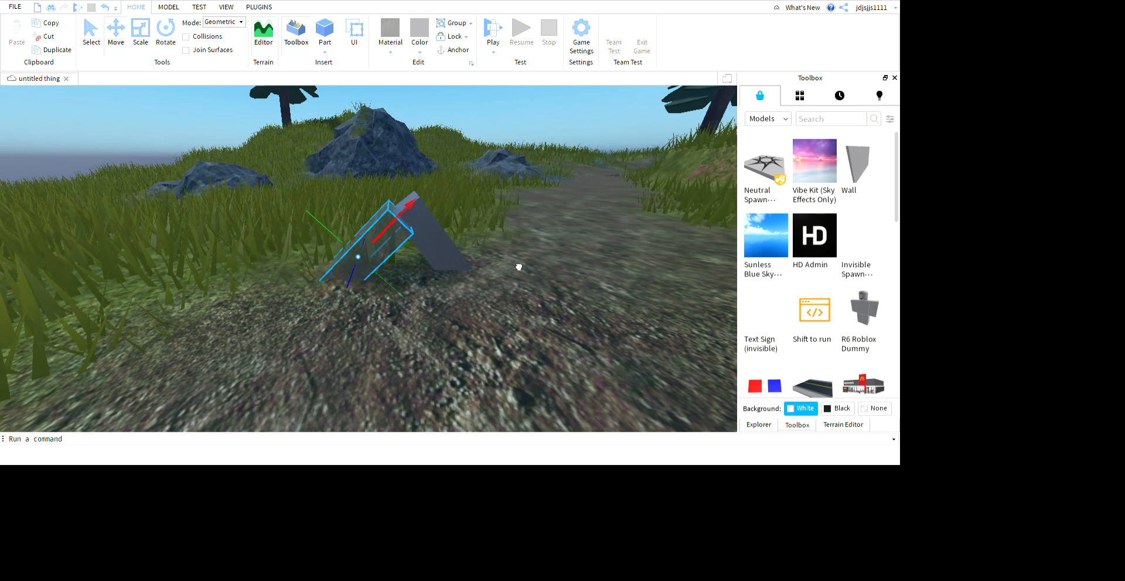
pyautogui.click(601, 242)
# Step: Delete the two tilted blocks from the path
pyautogui.moveTo(601, 241); pyautogui.dragTo(467, 236, button='right')
pyautogui.click(408, 249)
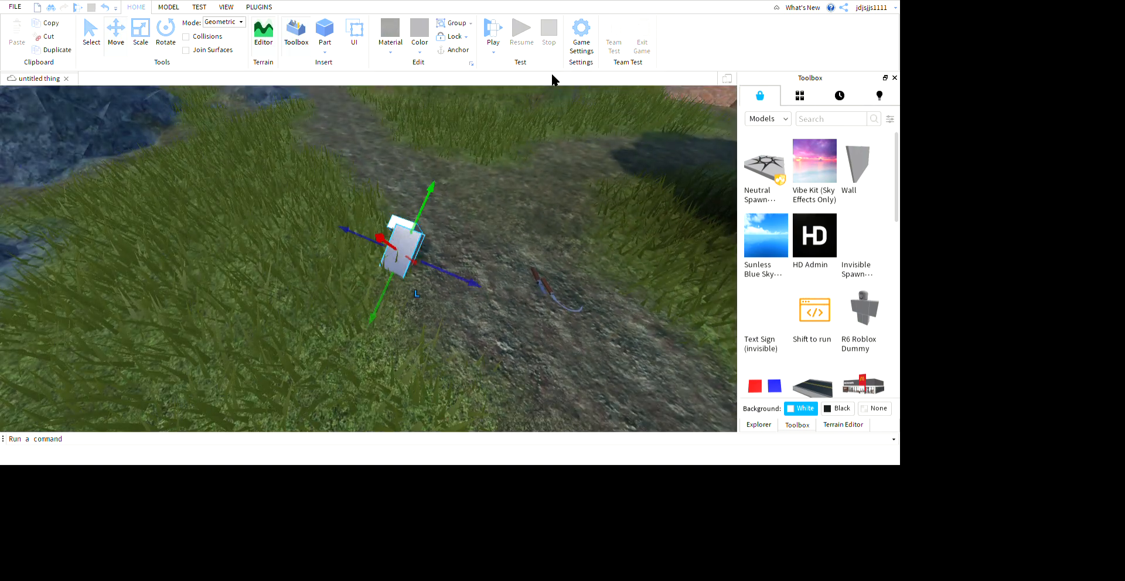
pyautogui.press('Delete')
# Step: Examine the finished sickle among the tools and items on the smithy's table
pyautogui.press('s')
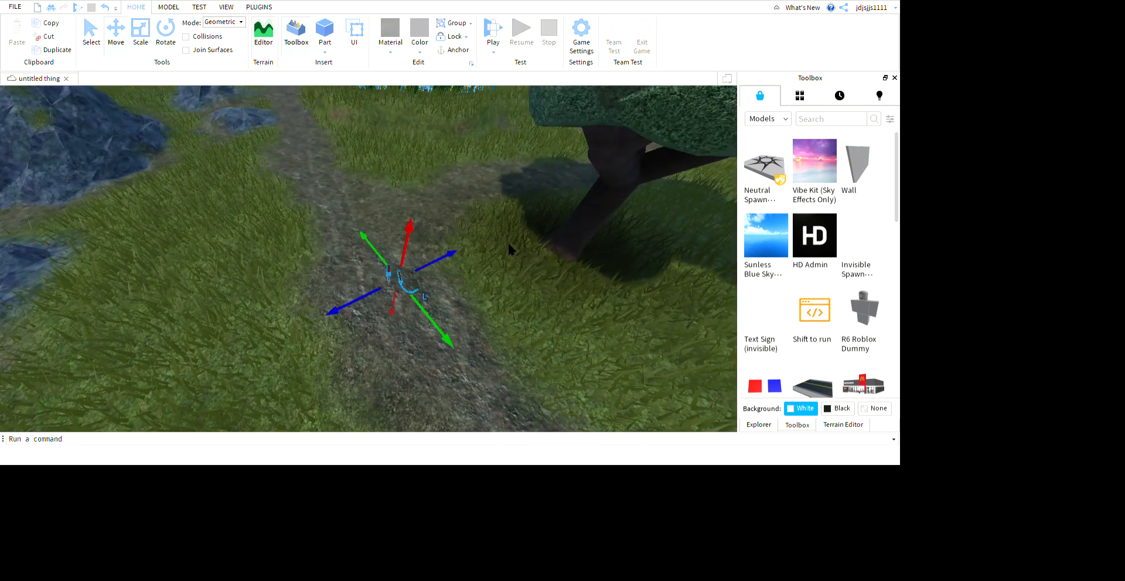
pyautogui.moveTo(599, 277); pyautogui.dragTo(617, 295, button='right')
pyautogui.press('w')
pyautogui.press('w')
pyautogui.press('s')
pyautogui.press('w')
pyautogui.press('s')
pyautogui.press('w')
pyautogui.press('s')
pyautogui.moveTo(471, 303); pyautogui.dragTo(482, 304, button='right')
pyautogui.press('a')
pyautogui.moveTo(514, 398); pyautogui.dragTo(515, 400, button='right')
pyautogui.click(548, 379)
pyautogui.click(515, 400)
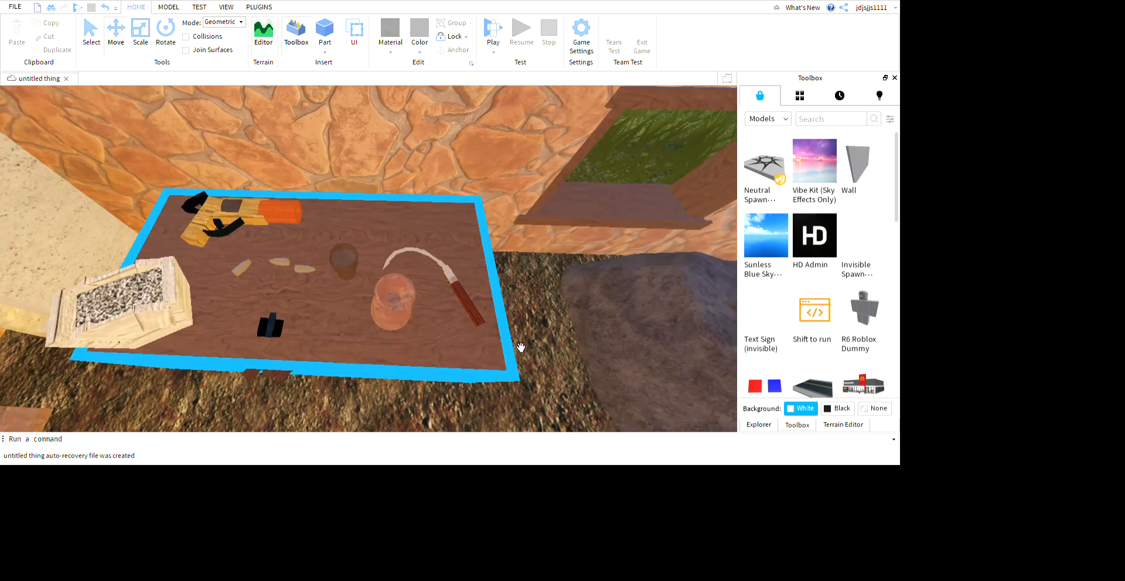
# Step: Duplicate the plant group on the pond, place the copy over the nearby grass and tip it upright
pyautogui.press('w')
pyautogui.moveTo(550, 344)
pyautogui.mouseDown(button='right')
pyautogui.moveTo(522, 356)
pyautogui.moveTo(548, 354)
pyautogui.mouseUp(button='right')
pyautogui.press('s')
pyautogui.press('w')
pyautogui.press('w')
pyautogui.press('s')
pyautogui.press('w')
pyautogui.press('s')
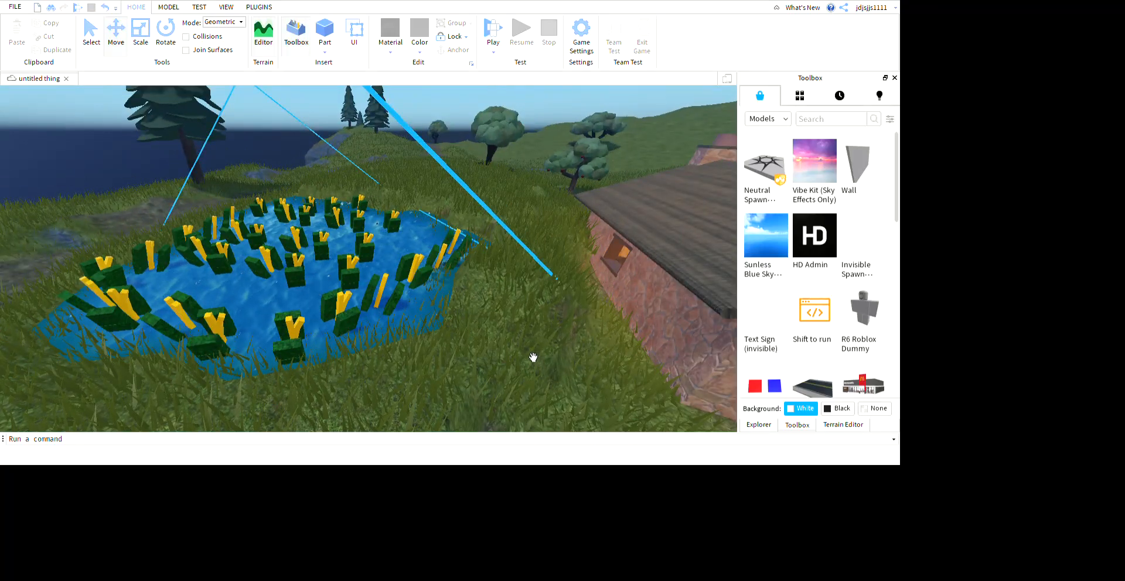
pyautogui.moveTo(534, 321); pyautogui.dragTo(547, 338, button='right')
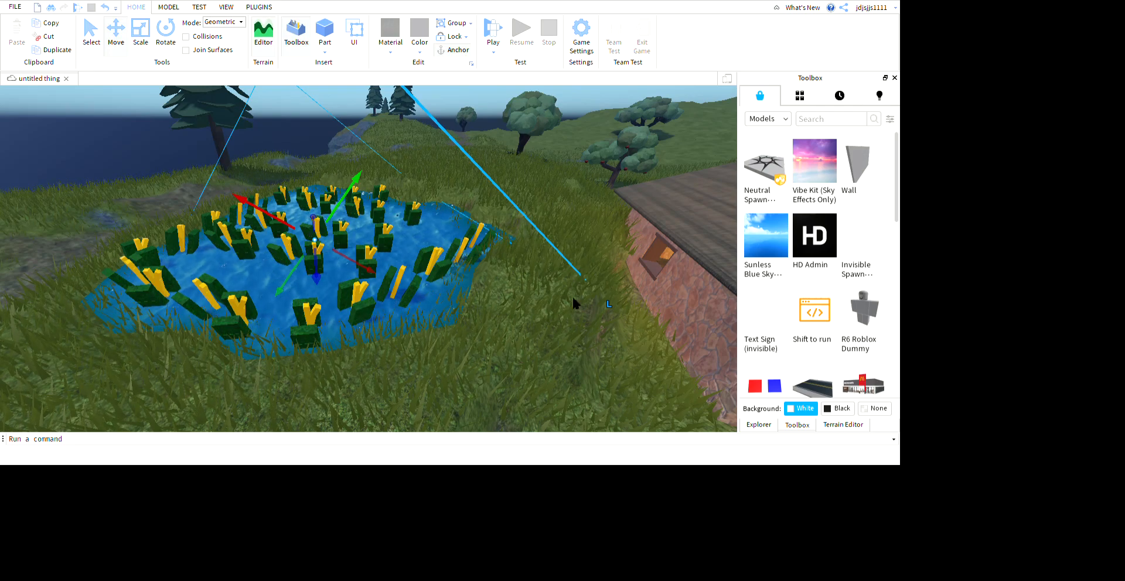
pyautogui.moveTo(474, 397); pyautogui.dragTo(530, 372, button='right')
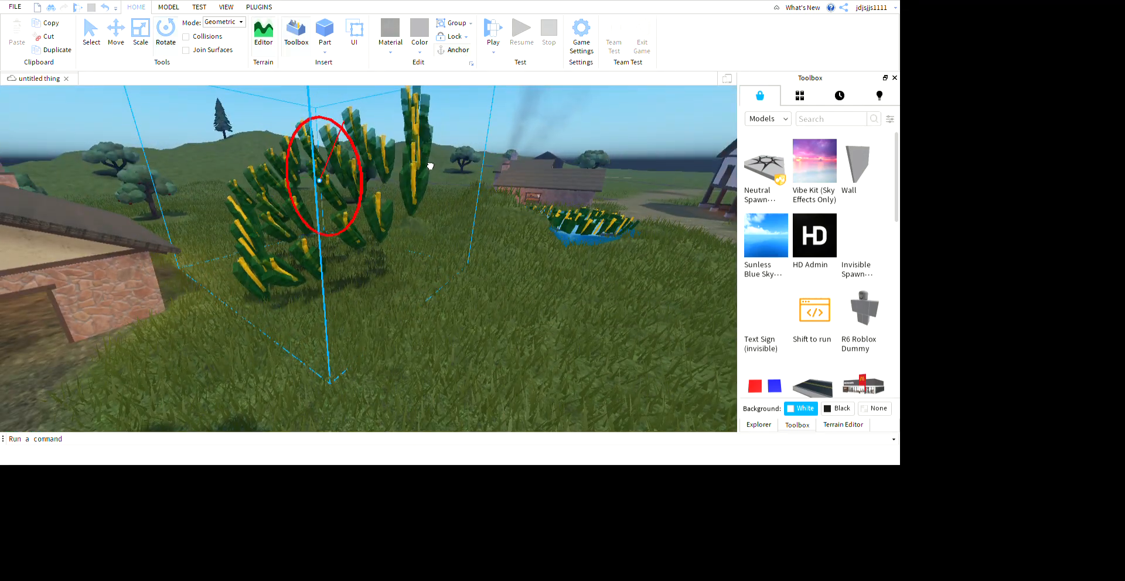
# Step: Examine the plants on the pond and the upright copy of the group from several sides
pyautogui.scroll(-5, 527, 308)
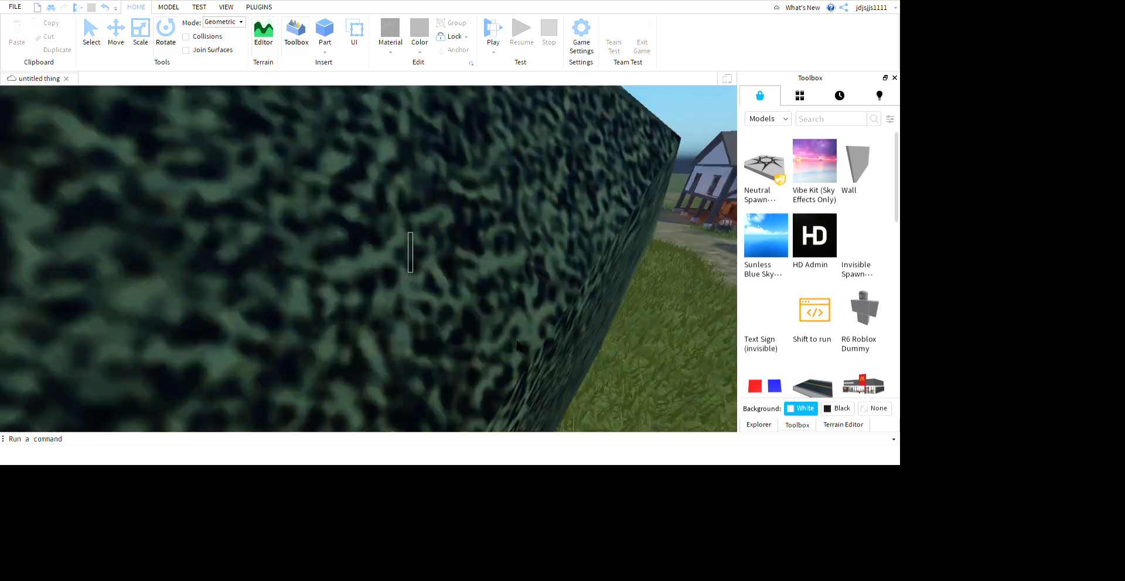
pyautogui.moveTo(547, 329); pyautogui.dragTo(573, 330, button='right')
pyautogui.scroll(-2, 538, 378)
pyautogui.press('w')
pyautogui.press('w')
pyautogui.press('w')
pyautogui.press('s')
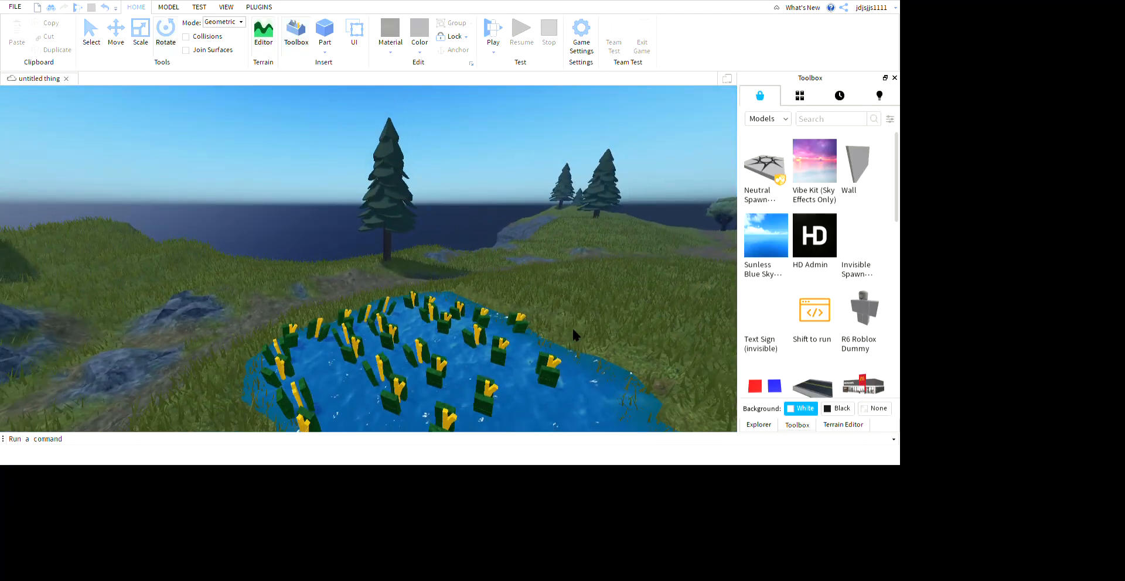
pyautogui.press('w')
pyautogui.moveTo(609, 327); pyautogui.dragTo(581, 359, button='right')
pyautogui.press('s')
pyautogui.press('w')
pyautogui.press('w')
pyautogui.press('w')
pyautogui.press('w')
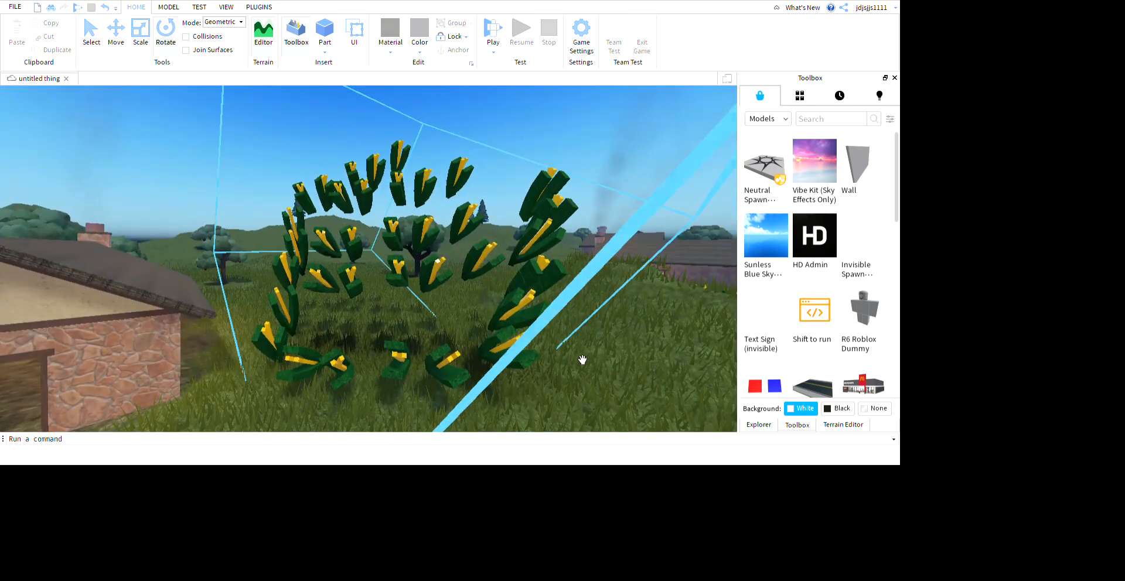
pyautogui.press('s')
pyautogui.press('s')
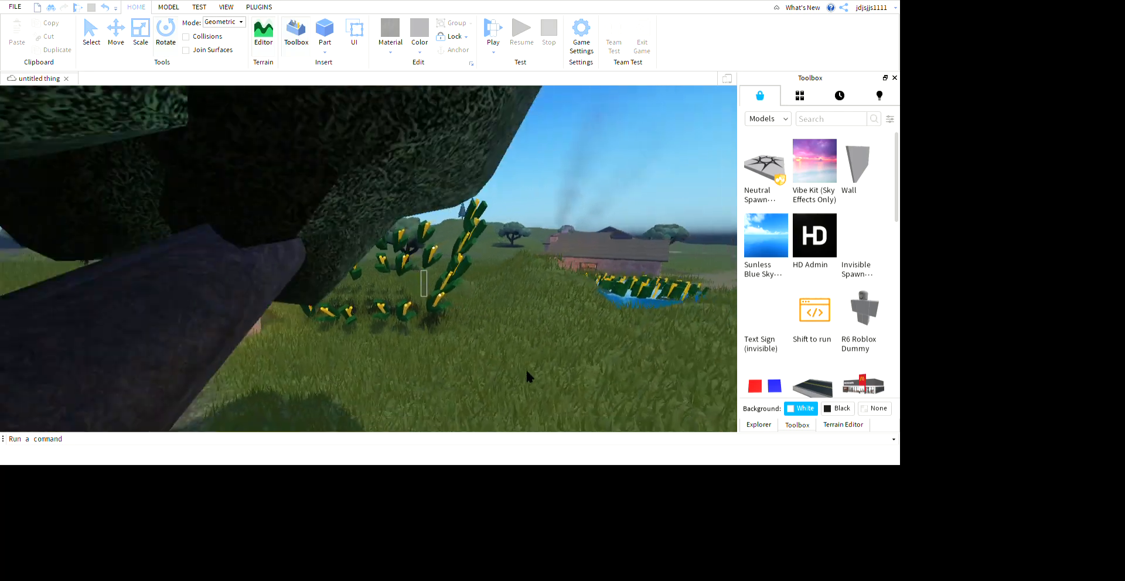
# Step: Move the copied plant group over the path and rotate it until the plants stand upright
pyautogui.press('w')
pyautogui.moveTo(543, 359); pyautogui.dragTo(660, 378)
pyautogui.press('w')
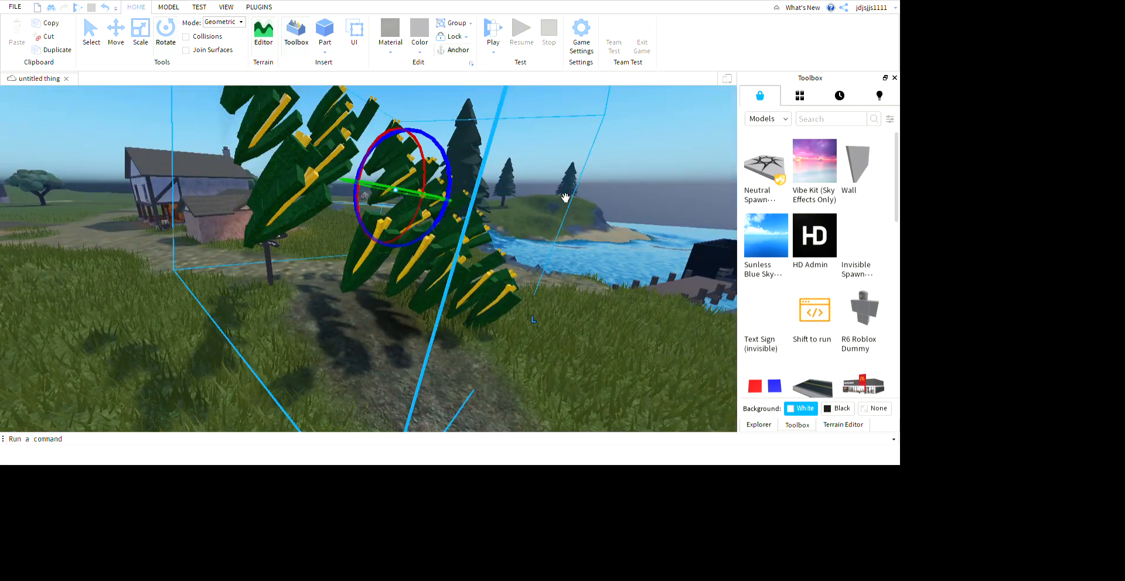
pyautogui.moveTo(438, 149); pyautogui.dragTo(390, 133)
pyautogui.press('d')
pyautogui.moveTo(545, 203)
pyautogui.mouseDown(button='right')
pyautogui.moveTo(533, 202)
pyautogui.moveTo(557, 219)
pyautogui.moveTo(538, 192)
pyautogui.mouseUp(button='right')
pyautogui.press('s')
pyautogui.press('d')
pyautogui.press('a')
pyautogui.press('s')
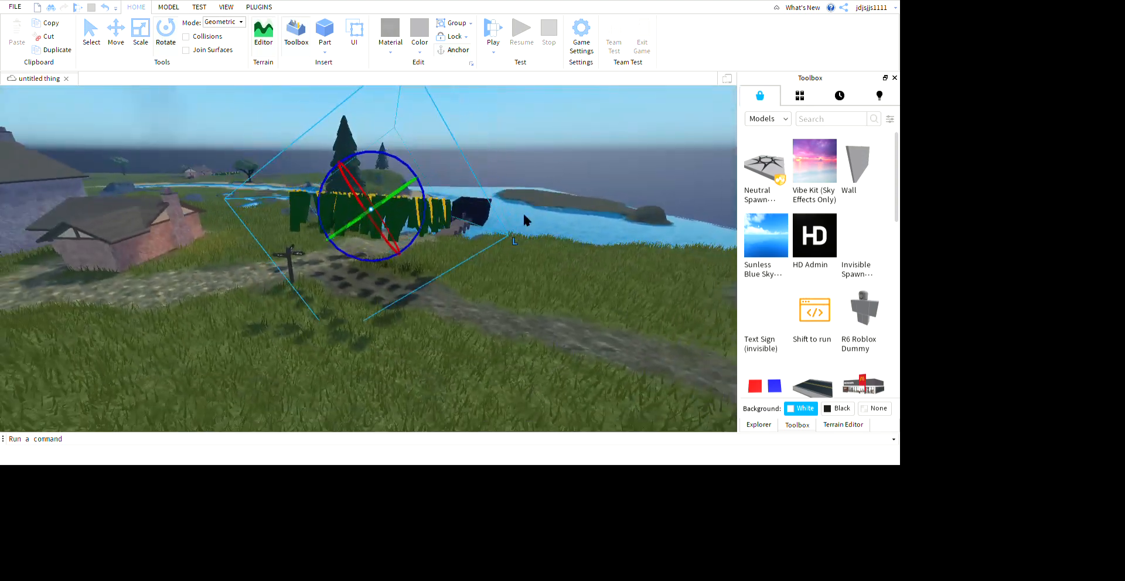
pyautogui.moveTo(463, 251); pyautogui.dragTo(446, 244)
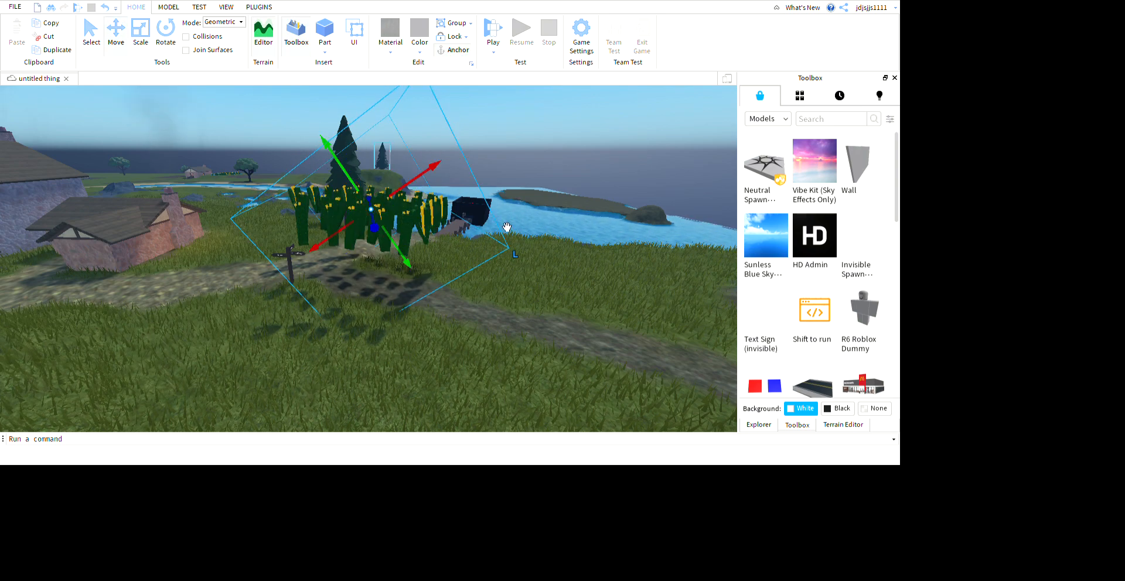
# Step: Lower the copied plant group onto the ground by the path, and delete it
pyautogui.moveTo(507, 227); pyautogui.dragTo(603, 463)
pyautogui.press('w')
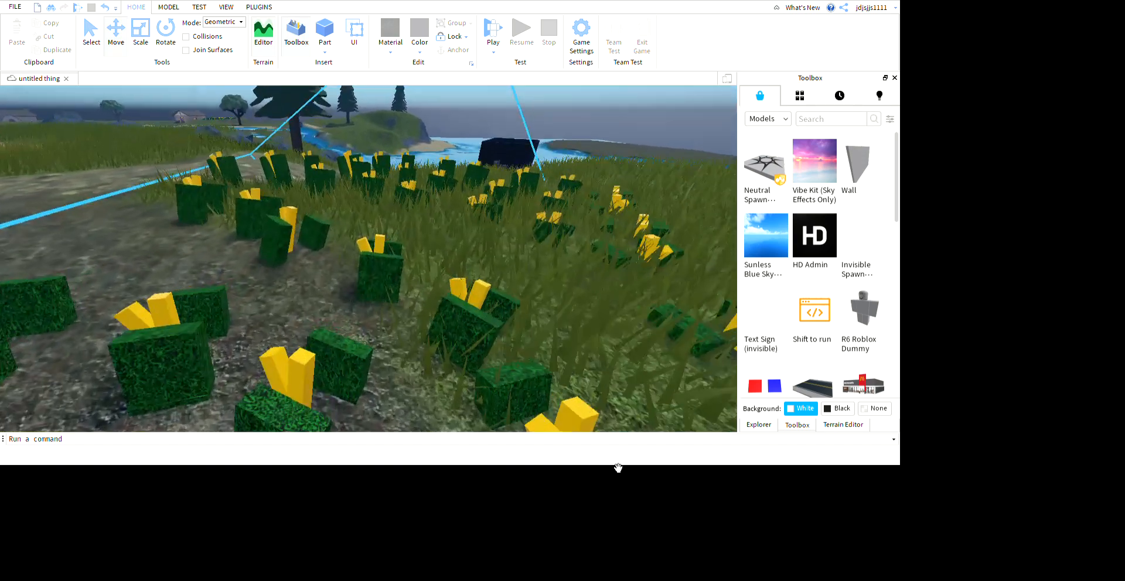
pyautogui.scroll(5, 578, 206)
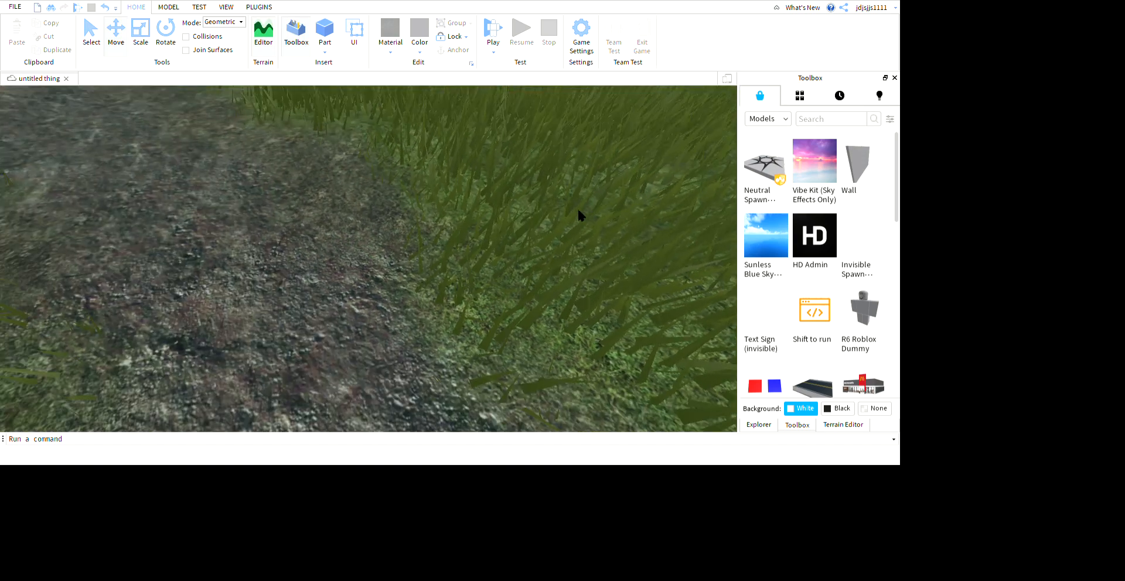
pyautogui.click(577, 207)
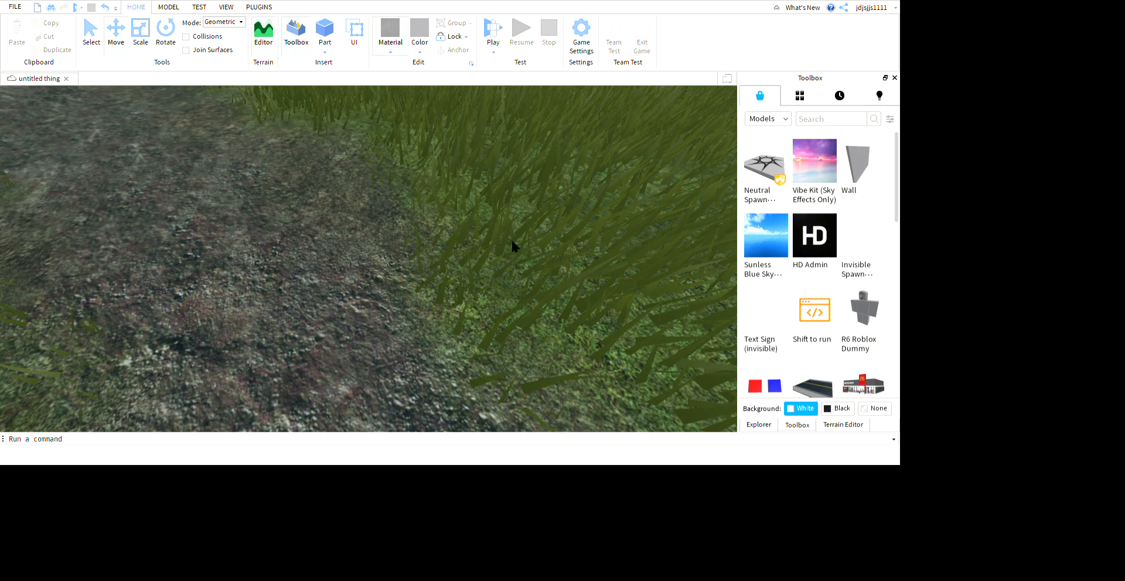
# Step: Insert a green block with the grass material on the path and shorten its long side
pyautogui.click(556, 142)
pyautogui.click(408, 30)
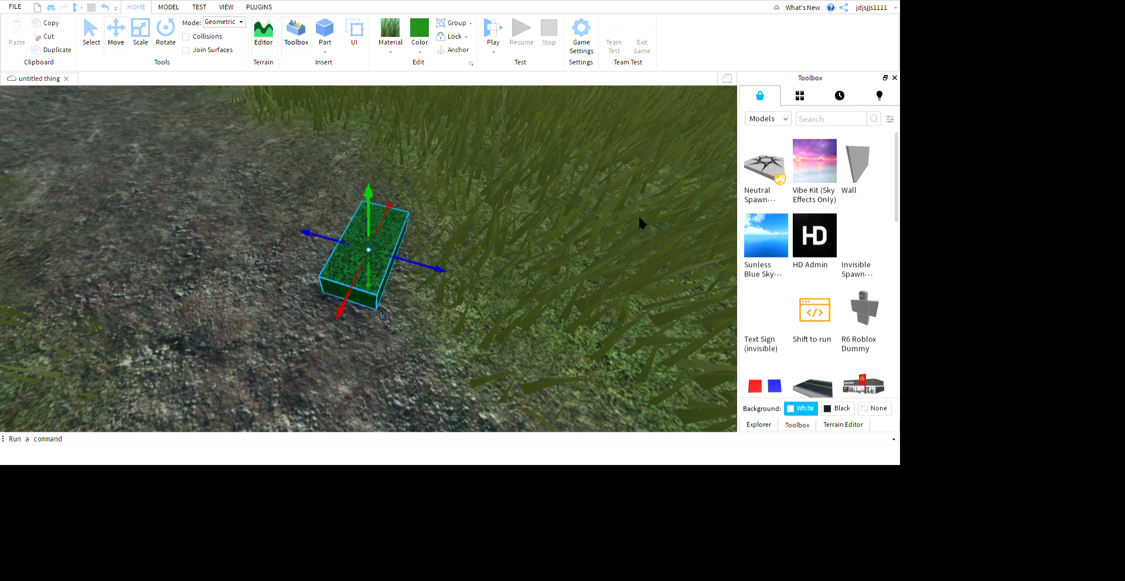
pyautogui.scroll(3, 445, 323)
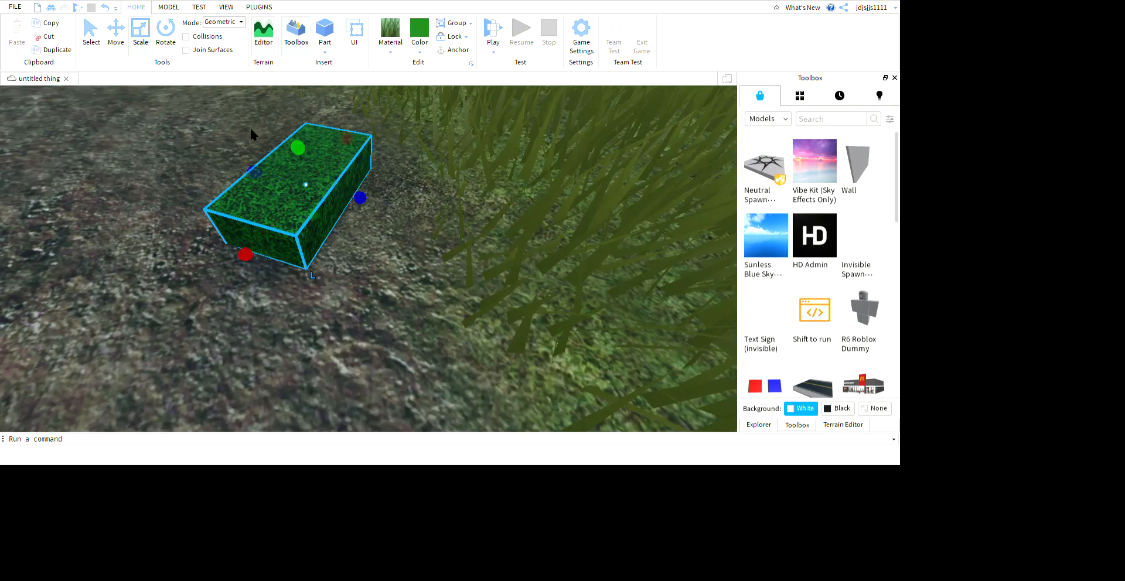
pyautogui.moveTo(245, 253); pyautogui.dragTo(401, 235)
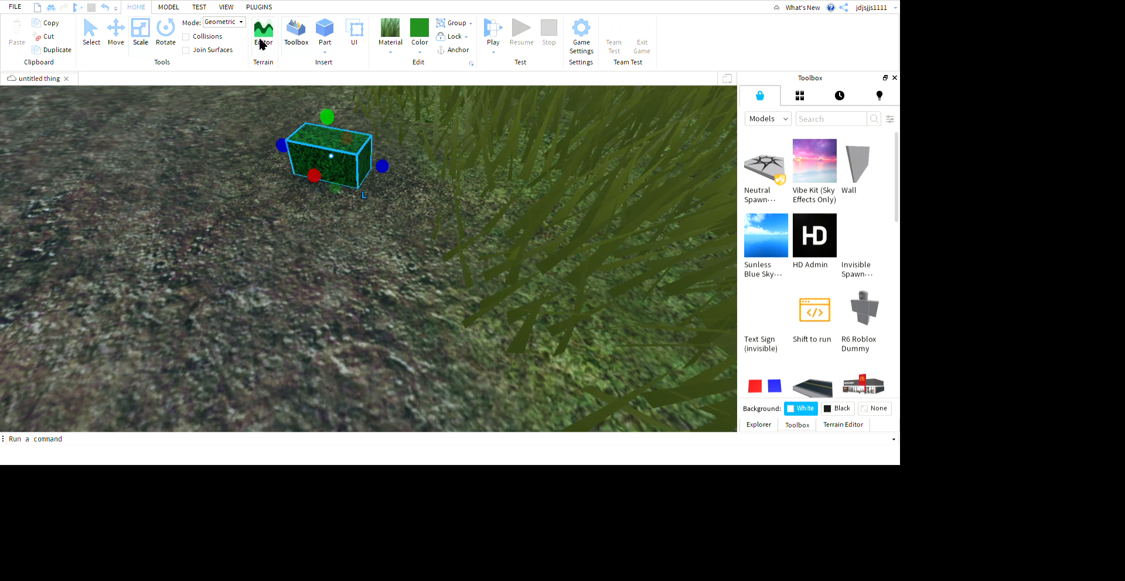
# Step: Rotate the shortened green block so it leans over at an angle
pyautogui.click(166, 32)
pyautogui.moveTo(373, 121); pyautogui.dragTo(503, 215)
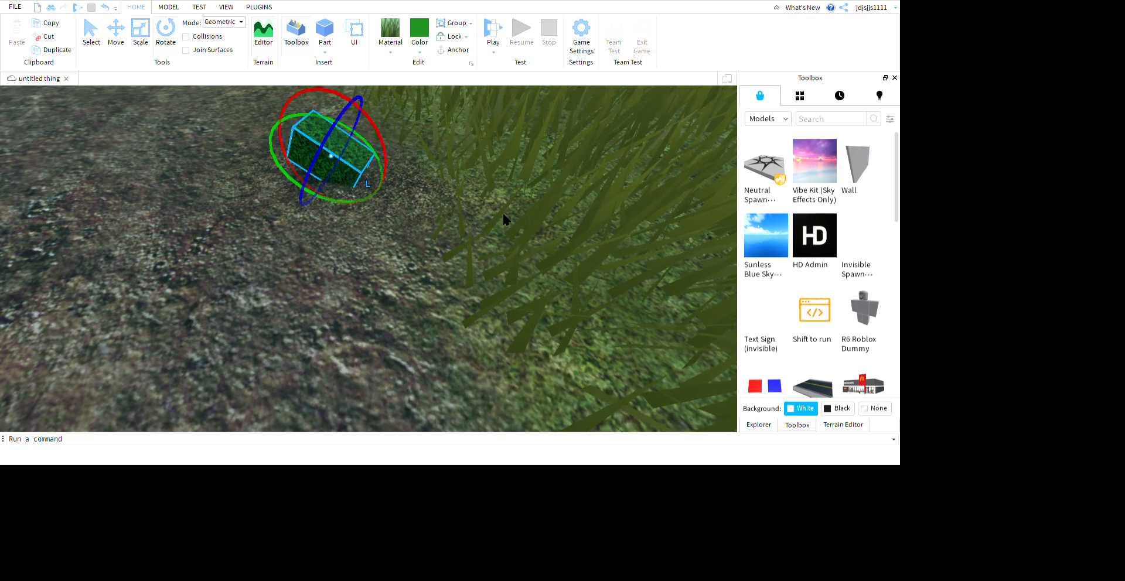
pyautogui.click(504, 214)
pyautogui.click(346, 152)
pyautogui.moveTo(382, 135); pyautogui.dragTo(496, 216)
pyautogui.click(495, 215)
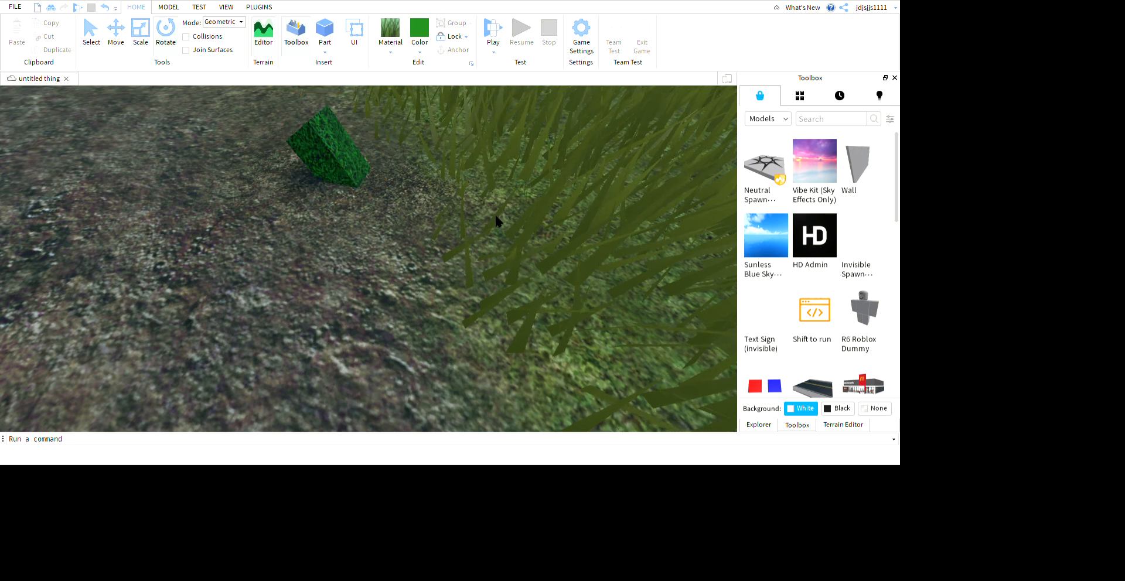
# Step: Compare the leaning green block with the plants on the pond, and reselect the block
pyautogui.moveTo(495, 213); pyautogui.dragTo(487, 212, button='right')
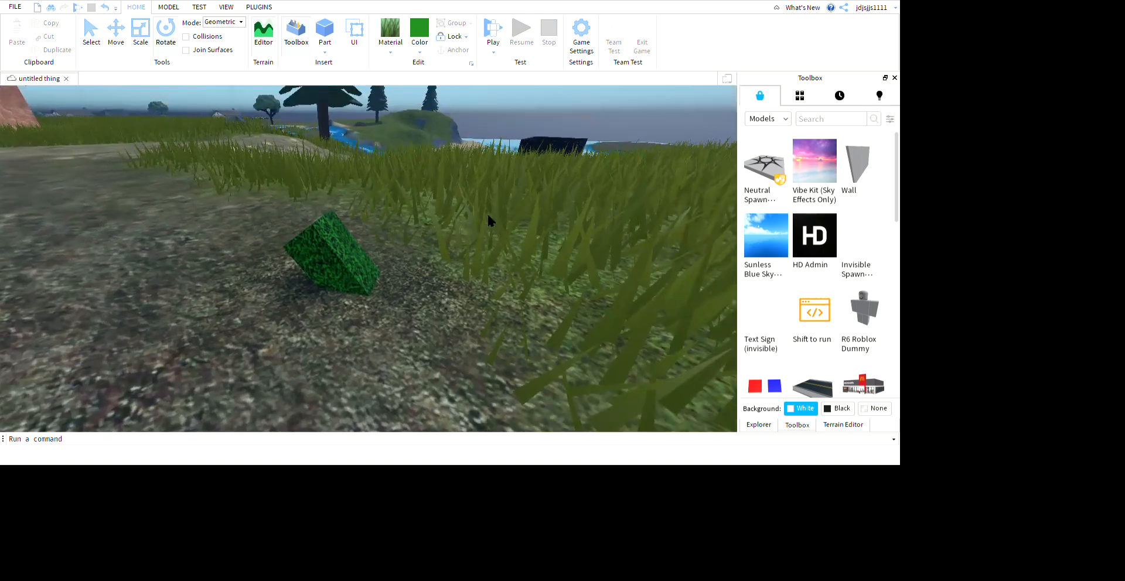
pyautogui.moveTo(427, 254); pyautogui.dragTo(440, 290, button='right')
pyautogui.press('w')
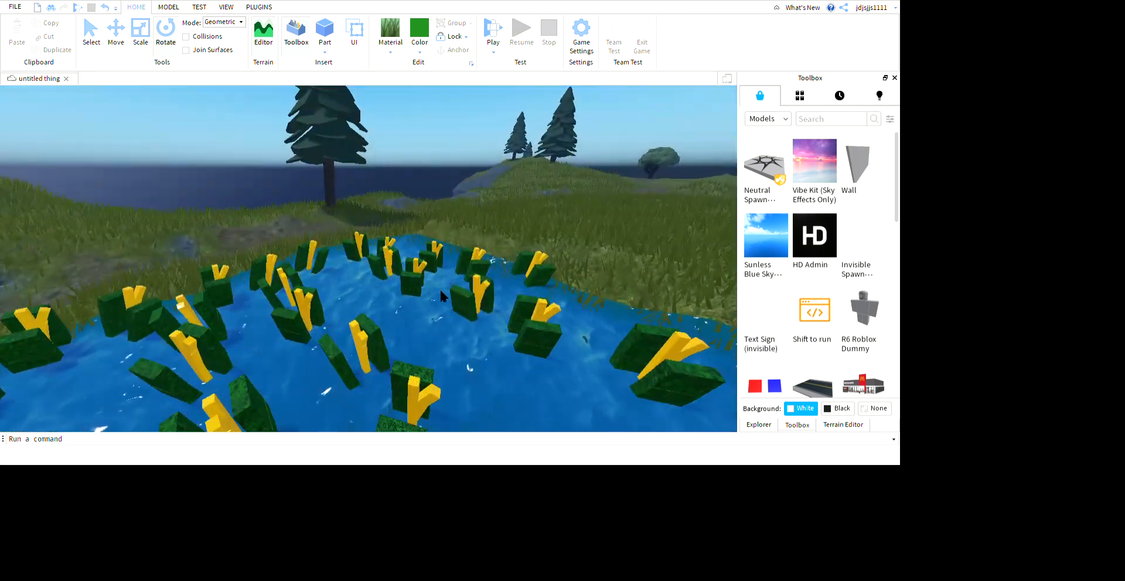
pyautogui.press('s')
pyautogui.moveTo(543, 391)
pyautogui.mouseDown(button='right')
pyautogui.moveTo(558, 409)
pyautogui.moveTo(540, 398)
pyautogui.mouseUp(button='right')
pyautogui.press('w')
pyautogui.click(456, 323)
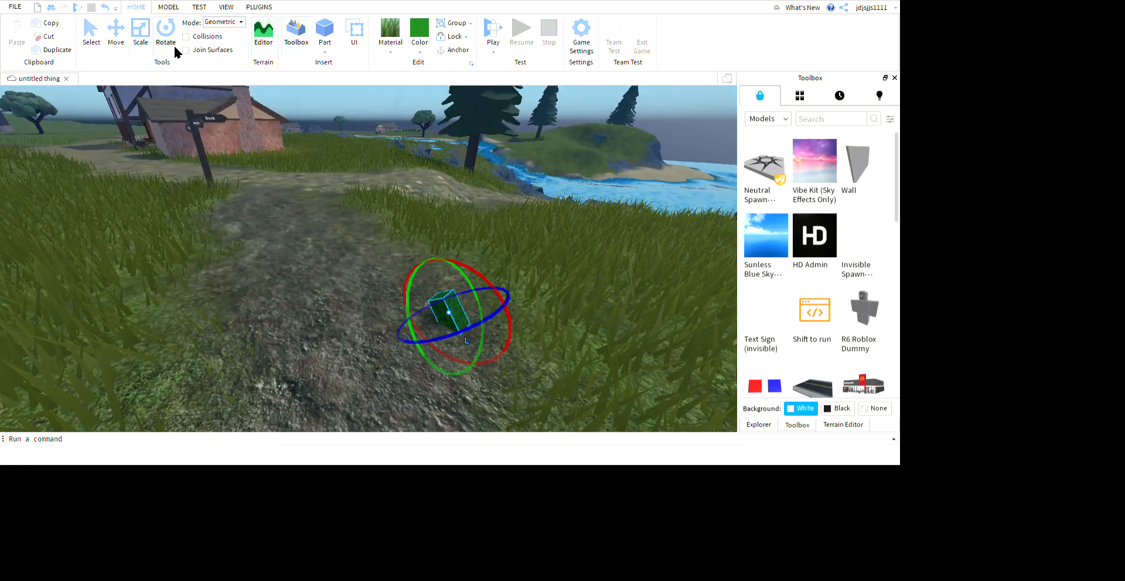
# Step: Stretch the leaning upper green block into a longer leaf section above the short block
pyautogui.hotkey('ctrl', '3')
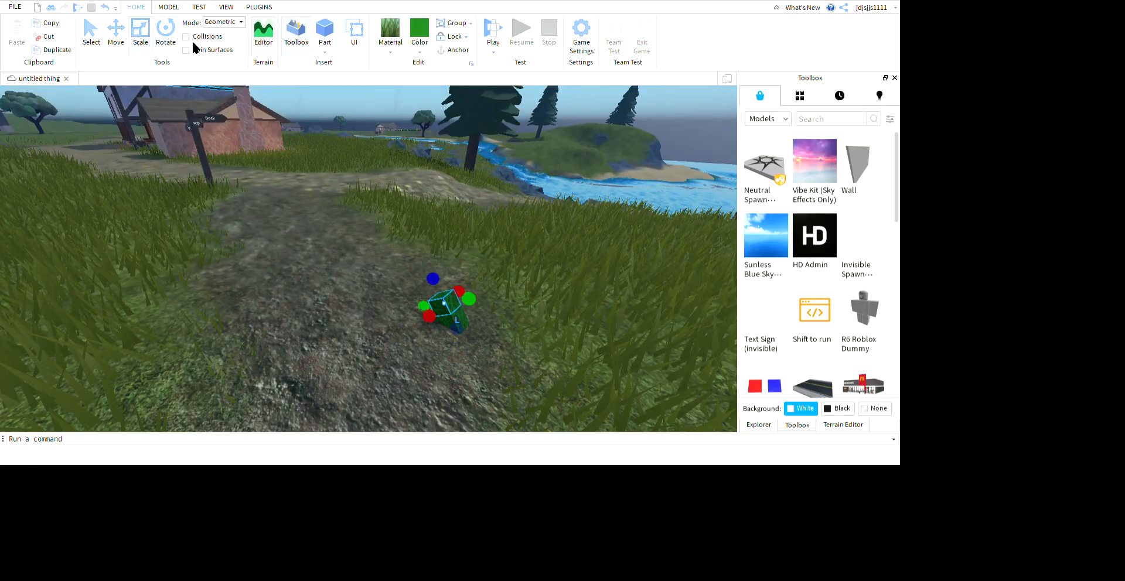
pyautogui.hotkey('ctrl', '4')
pyautogui.moveTo(503, 330); pyautogui.dragTo(600, 337)
pyautogui.moveTo(600, 337); pyautogui.dragTo(651, 336, button='right')
pyautogui.click(142, 36)
pyautogui.moveTo(454, 399); pyautogui.dragTo(445, 319)
pyautogui.click(609, 329)
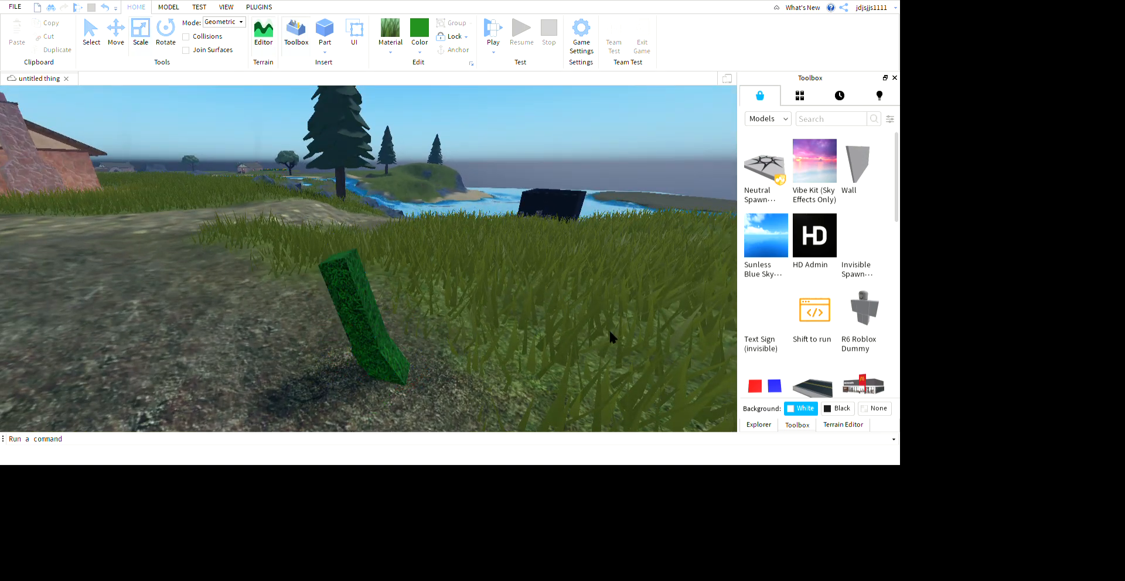
# Step: Group the two green blocks into one bent leaf and select it
pyautogui.moveTo(610, 328); pyautogui.dragTo(581, 412, button='right')
pyautogui.moveTo(215, 166); pyautogui.dragTo(457, 456)
pyautogui.click(687, 376)
pyautogui.moveTo(687, 376)
pyautogui.mouseDown(button='right')
pyautogui.moveTo(707, 390)
pyautogui.moveTo(697, 394)
pyautogui.mouseUp(button='right')
pyautogui.moveTo(585, 385); pyautogui.dragTo(588, 415, button='middle')
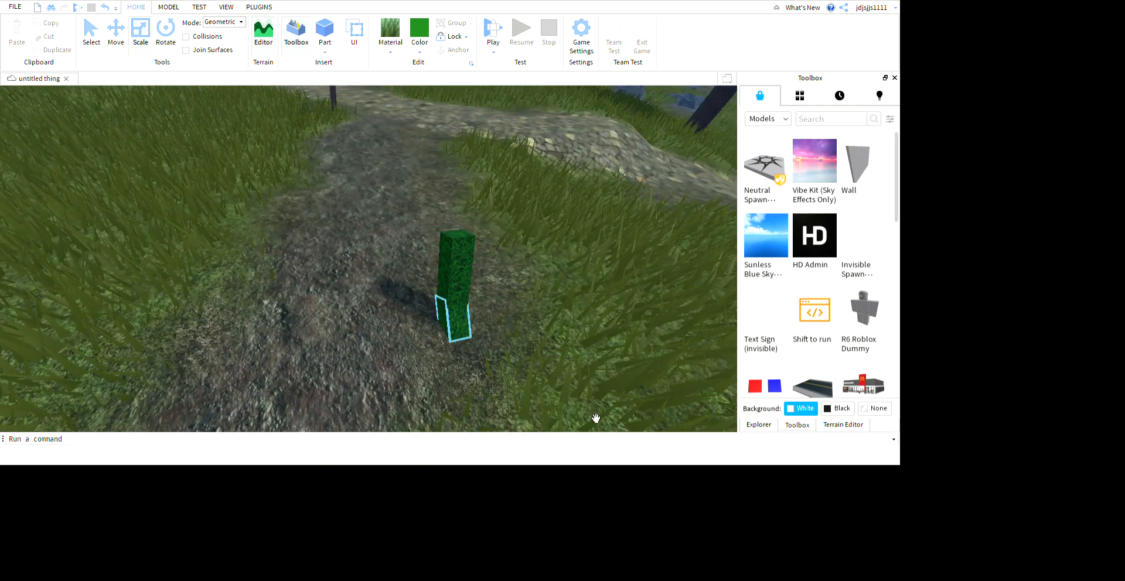
pyautogui.moveTo(592, 403); pyautogui.dragTo(577, 387, button='right')
pyautogui.scroll(-3, 577, 387)
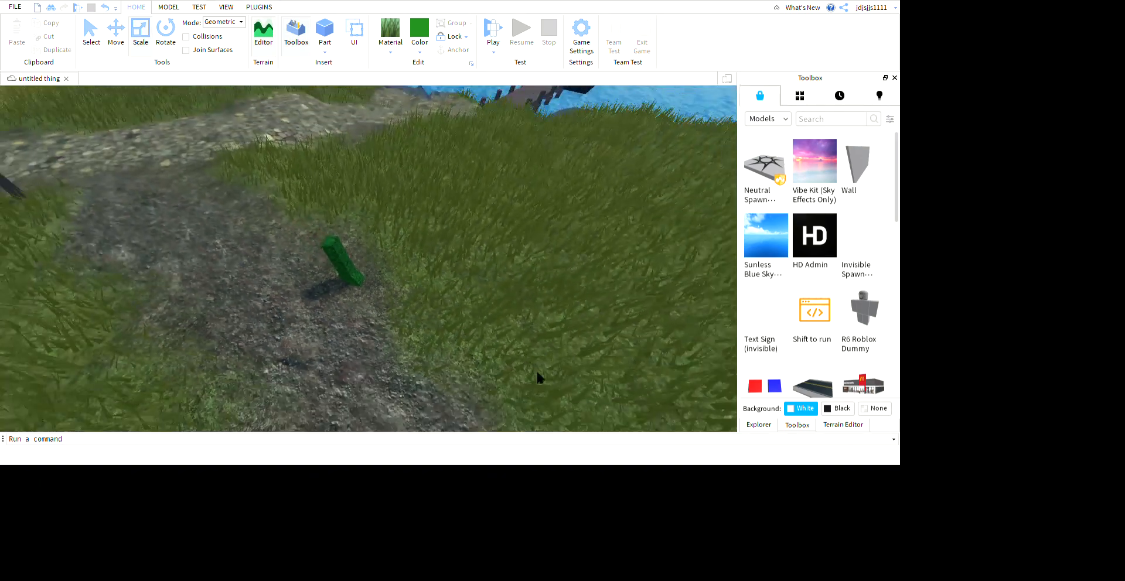
pyautogui.click(362, 287)
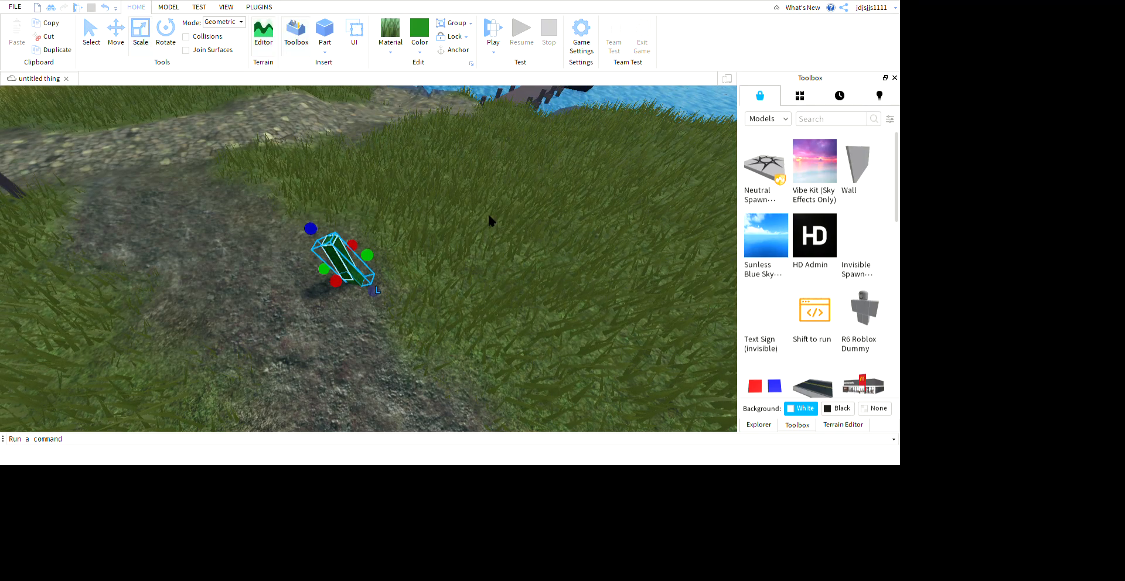
# Step: Duplicate the bent green leaf, move the copy beside the original, and rotate it to face a different direction
pyautogui.click(610, 326)
pyautogui.scroll(3, 528, 354)
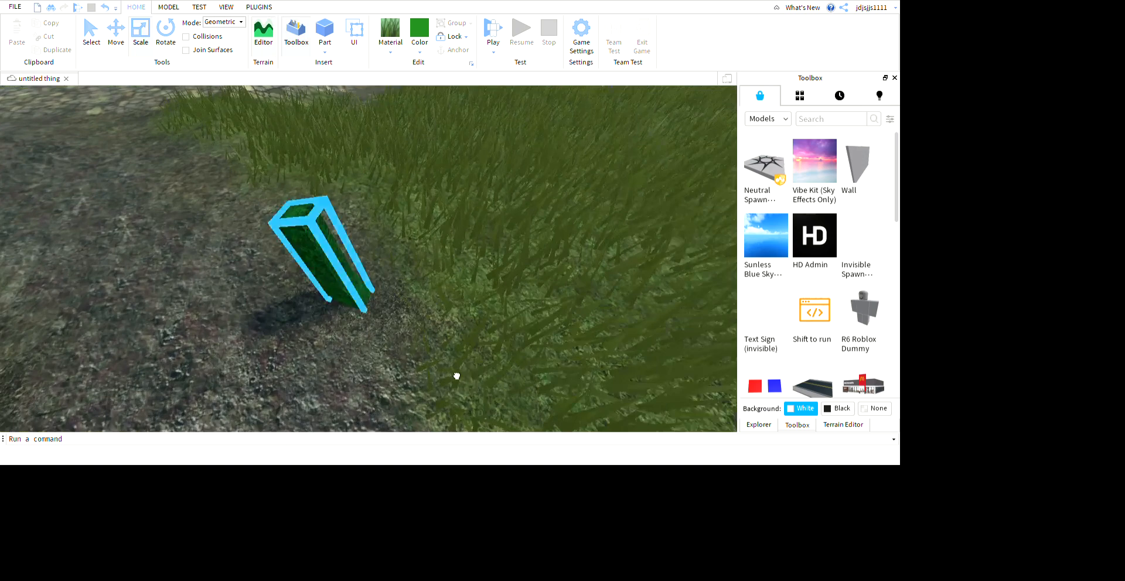
pyautogui.moveTo(456, 375); pyautogui.dragTo(412, 361)
pyautogui.click(537, 399)
pyautogui.moveTo(537, 400); pyautogui.dragTo(534, 399, button='right')
pyautogui.click(428, 406)
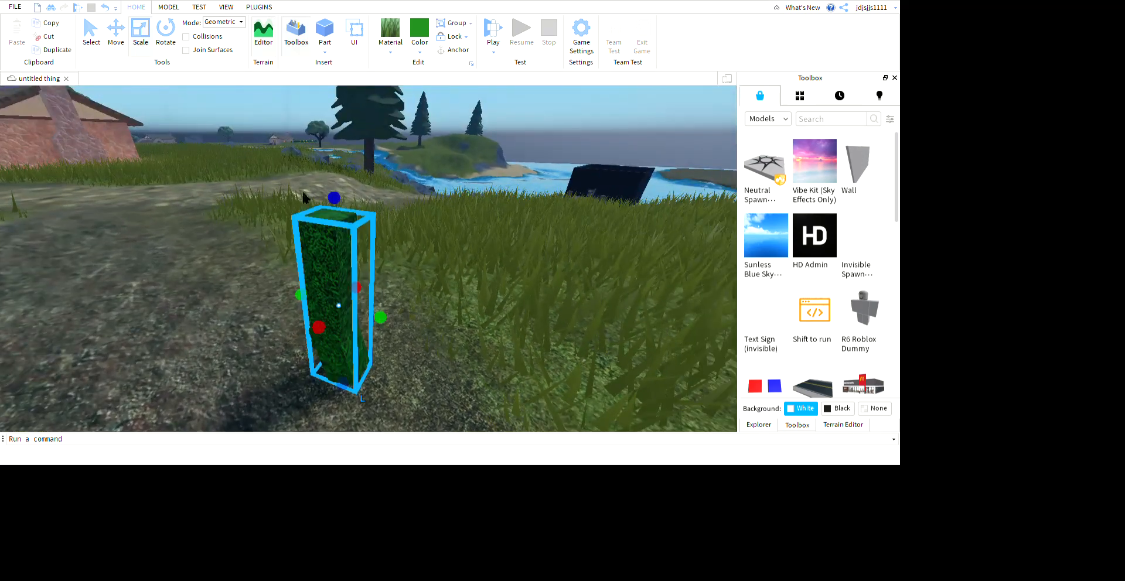
pyautogui.hotkey('ctrl', 'd')
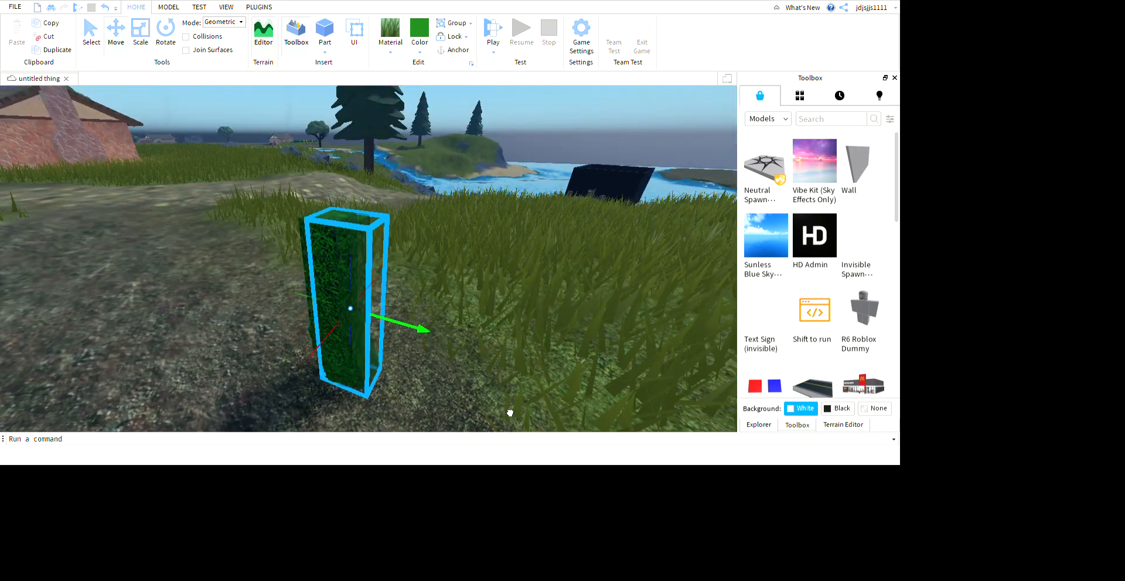
pyautogui.moveTo(510, 410); pyautogui.dragTo(568, 424)
pyautogui.hotkey('ctrl', '4')
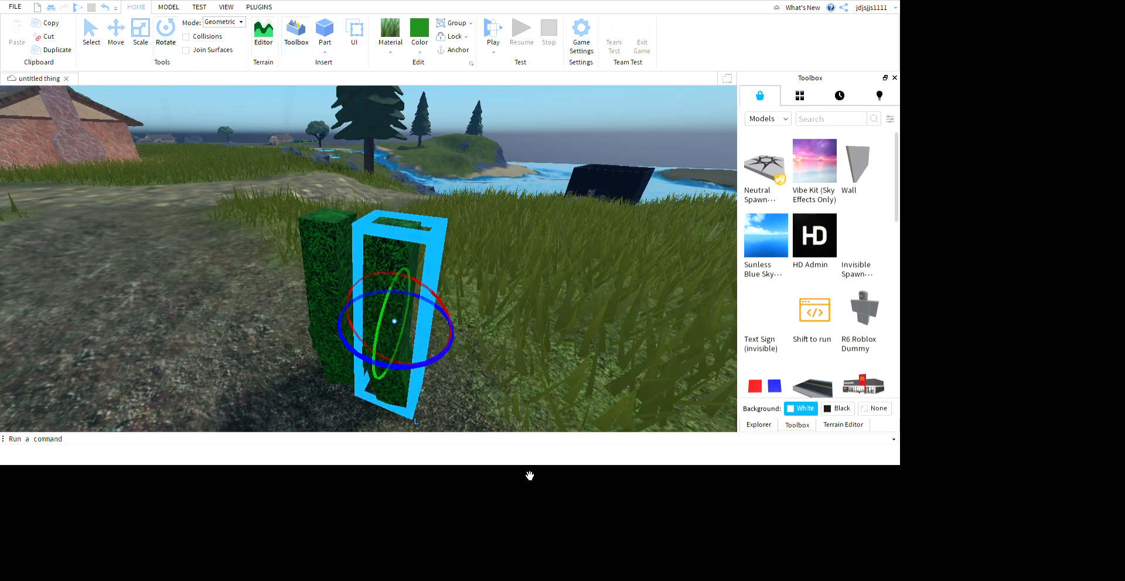
pyautogui.click(623, 340)
pyautogui.moveTo(623, 339); pyautogui.dragTo(621, 340, button='right')
pyautogui.scroll(1, 615, 345)
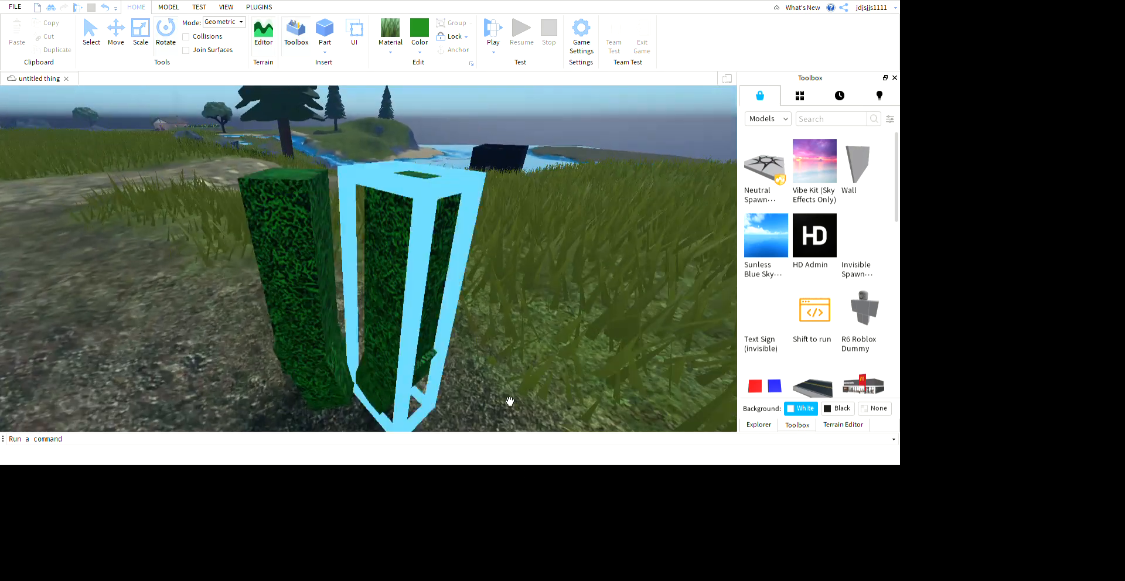
# Step: Select both bent green leaves on the path and delete them
pyautogui.scroll(-1, 304, 273)
pyautogui.moveTo(239, 206); pyautogui.dragTo(479, 367)
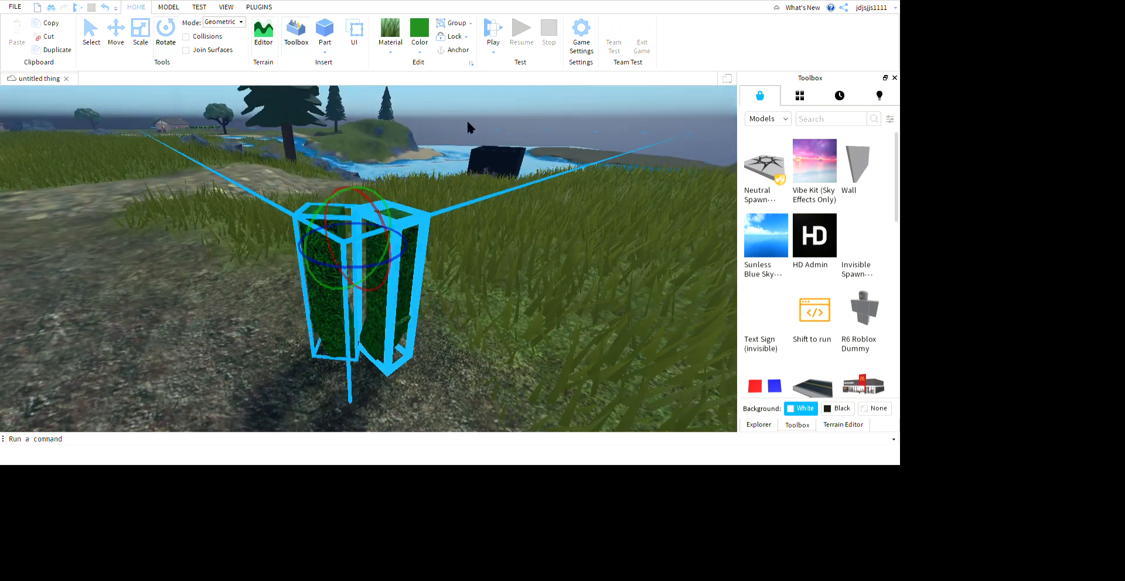
pyautogui.click(636, 357)
pyautogui.moveTo(636, 357); pyautogui.dragTo(635, 360, button='right')
pyautogui.moveTo(291, 182); pyautogui.dragTo(449, 311)
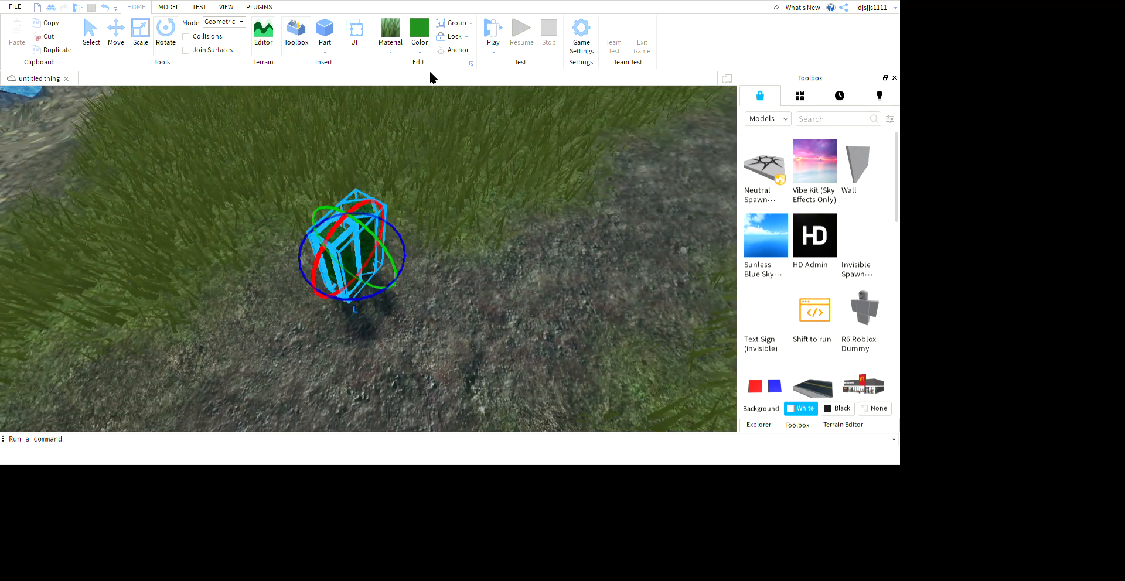
pyautogui.press('Delete')
pyautogui.scroll(2, 602, 258)
pyautogui.moveTo(672, 311); pyautogui.dragTo(672, 312, button='right')
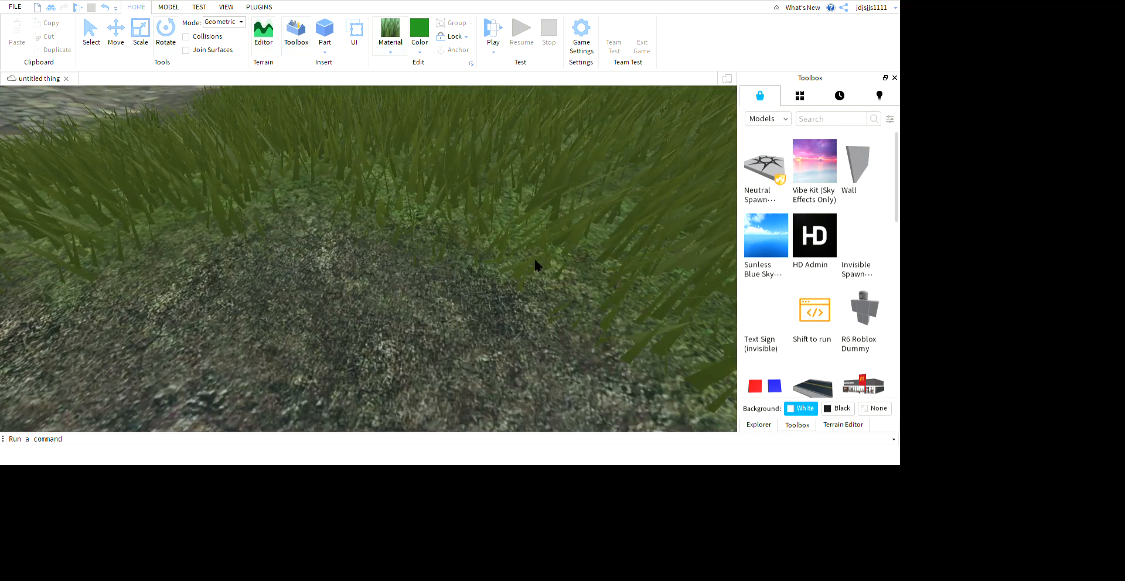
# Step: Insert a plain-material block on the path and color it golden yellow
pyautogui.click(506, 292)
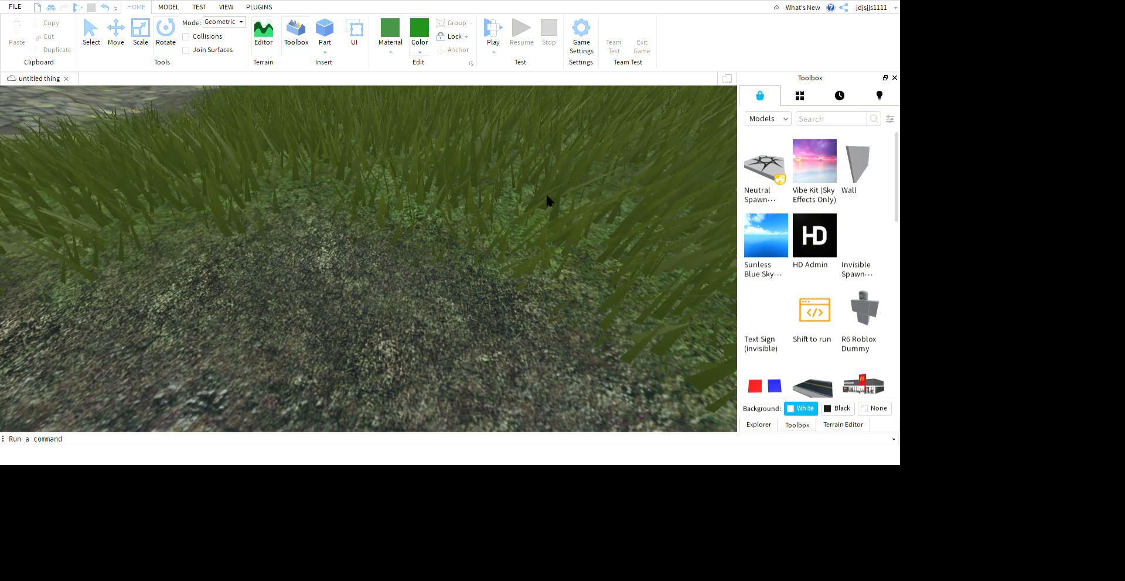
pyautogui.click(325, 29)
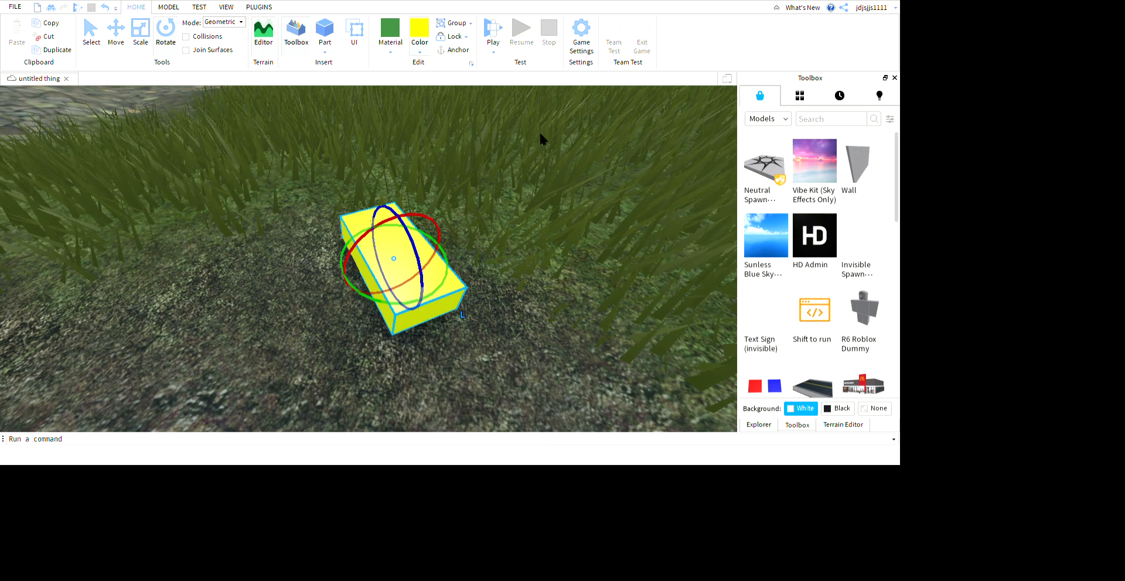
pyautogui.click(522, 197)
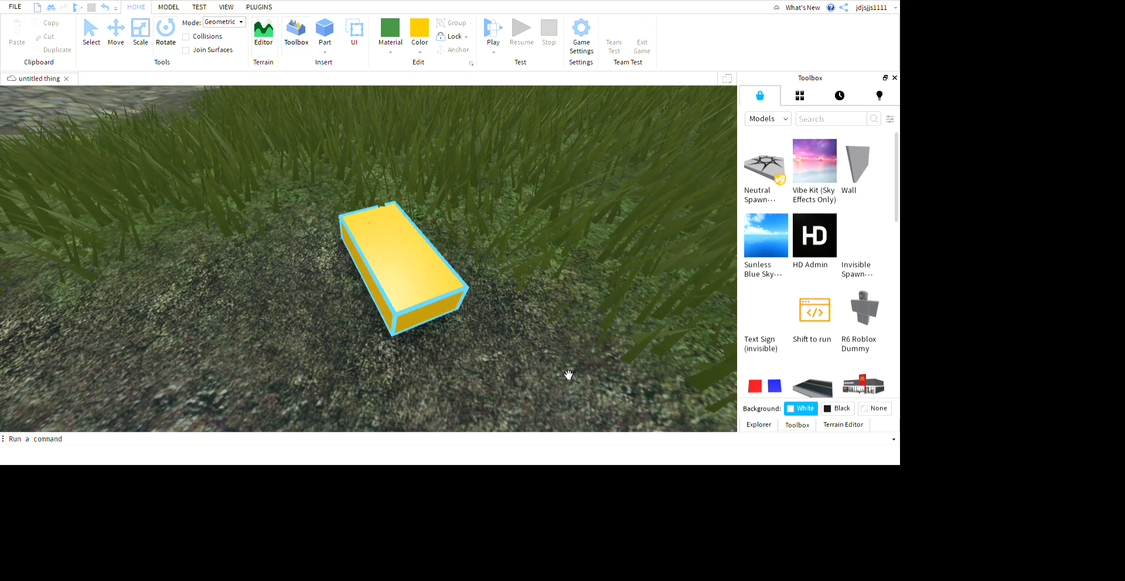
# Step: Scale the golden yellow block down to a small, narrow upright block
pyautogui.click(141, 34)
pyautogui.moveTo(552, 415); pyautogui.dragTo(460, 293)
pyautogui.moveTo(509, 294); pyautogui.dragTo(453, 356, button='right')
pyautogui.click(464, 382)
pyautogui.click(512, 373)
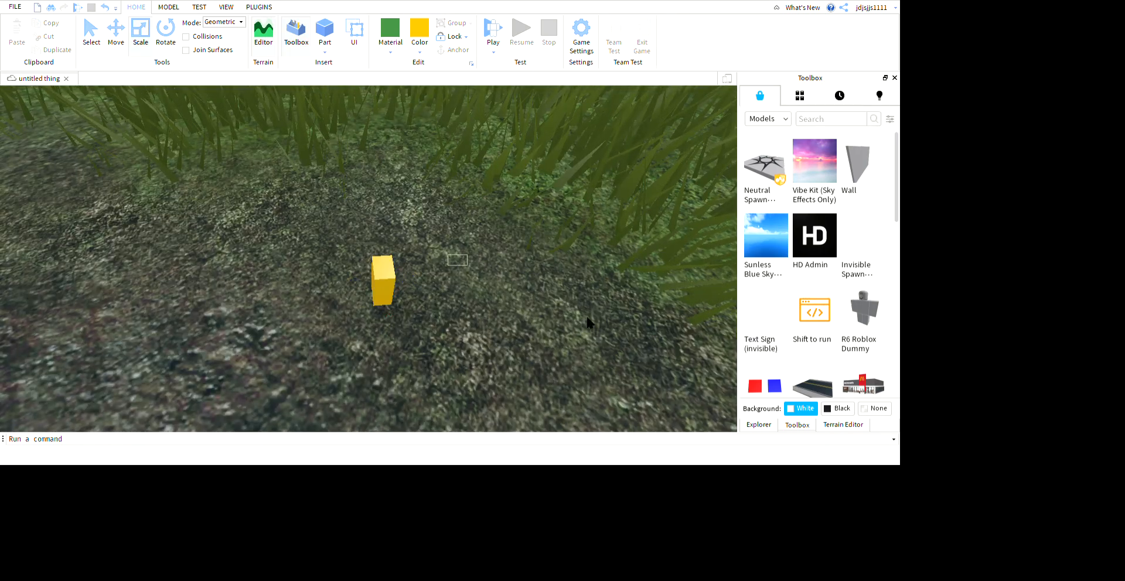
# Step: Compare the small yellow block with the yellow stalks of the pond plants, and reselect the block
pyautogui.moveTo(589, 311); pyautogui.dragTo(542, 373, button='right')
pyautogui.press('w')
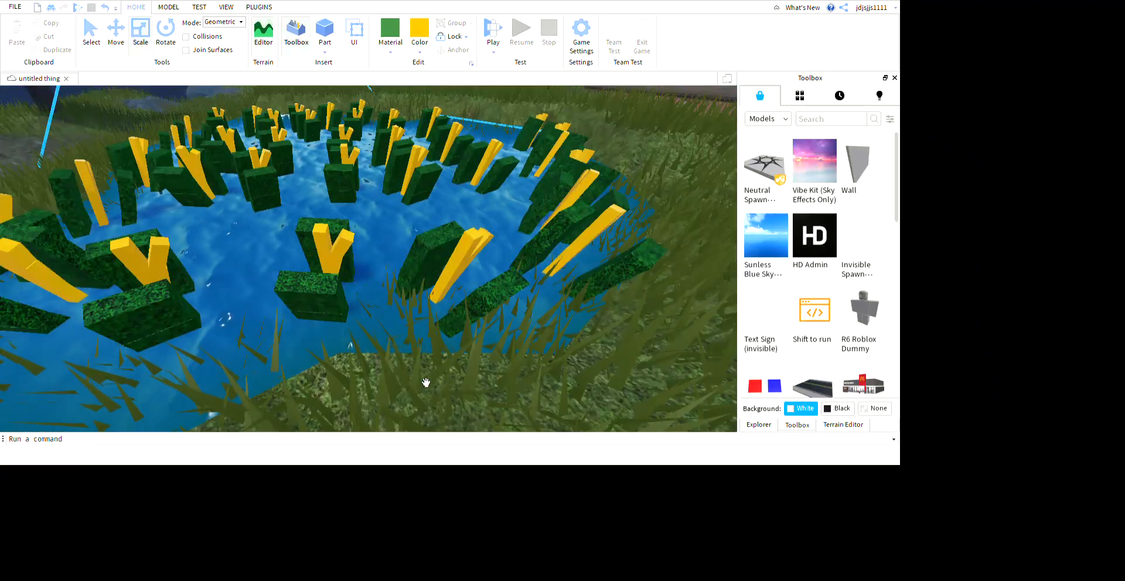
pyautogui.press('s')
pyautogui.moveTo(425, 382); pyautogui.dragTo(462, 389, button='right')
pyautogui.press('w')
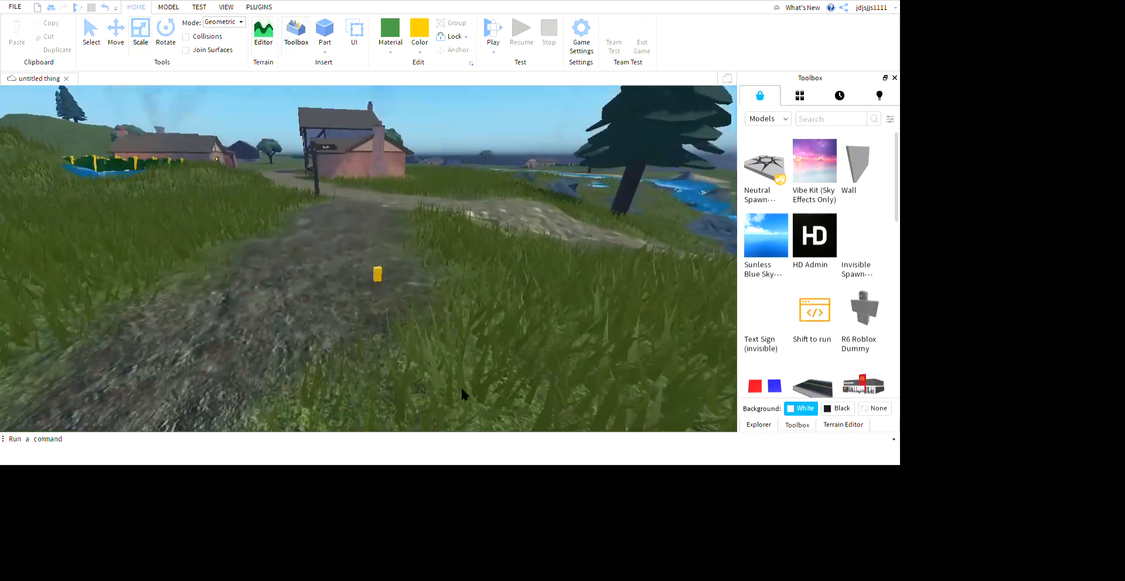
pyautogui.click(403, 316)
pyautogui.moveTo(254, 171); pyautogui.dragTo(232, 173, button='right')
pyautogui.press('d')
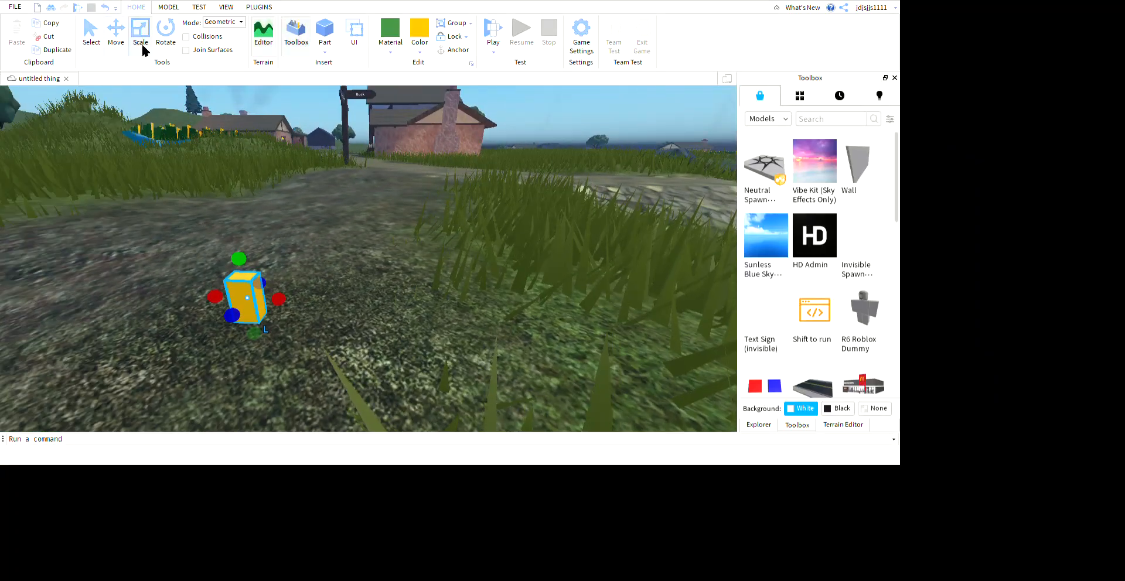
# Step: Duplicate the small yellow block in place and stretch the copy upward into a tall stalk
pyautogui.click(166, 35)
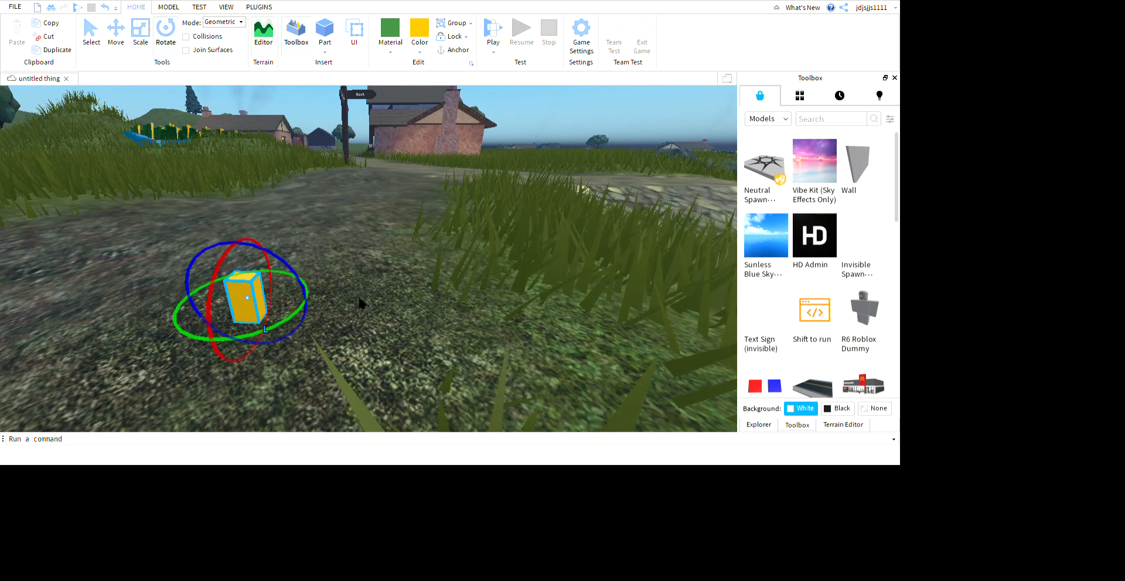
pyautogui.moveTo(449, 259); pyautogui.dragTo(448, 263, button='right')
pyautogui.press('a')
pyautogui.press('d')
pyautogui.press('w')
pyautogui.click(141, 32)
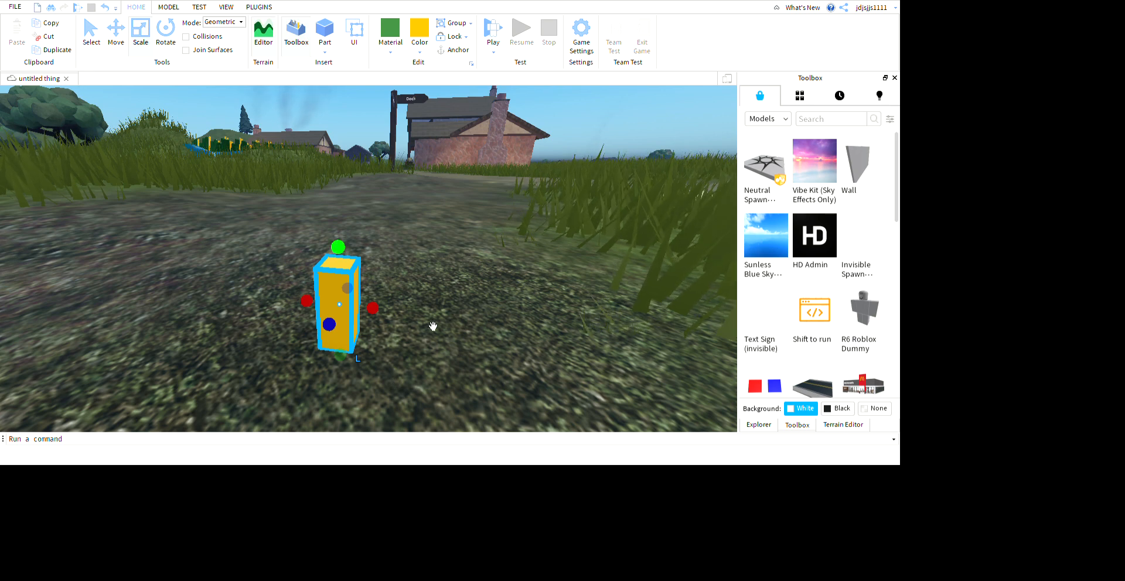
pyautogui.moveTo(338, 247); pyautogui.dragTo(337, 158)
# Step: Tilt the tall yellow copy sideways and shorten its lower end so it forms a bend above the upright block
pyautogui.click(166, 32)
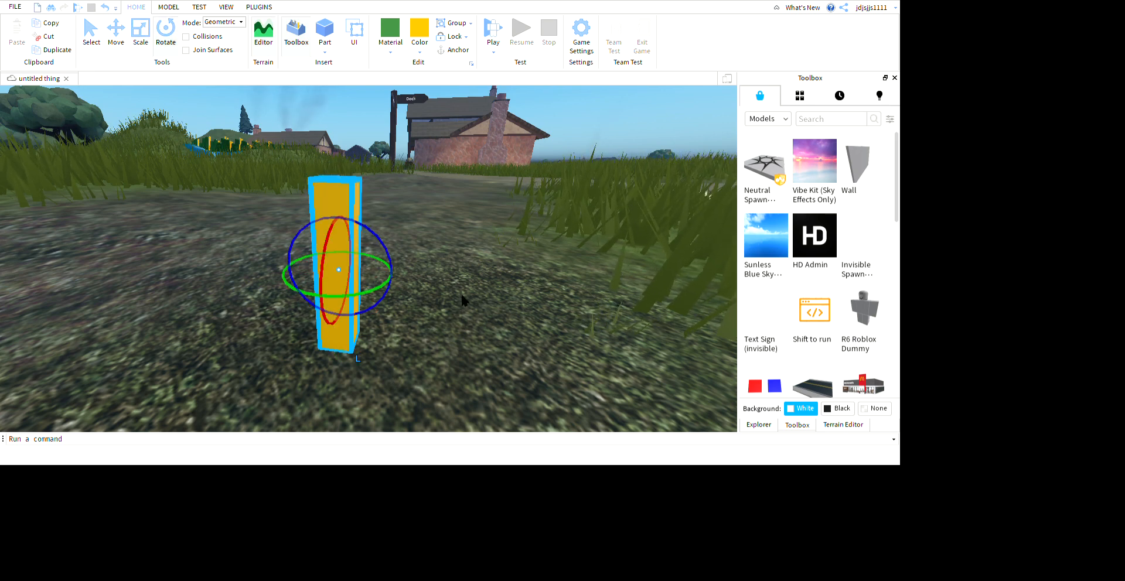
pyautogui.moveTo(381, 237); pyautogui.dragTo(388, 240)
pyautogui.click(141, 35)
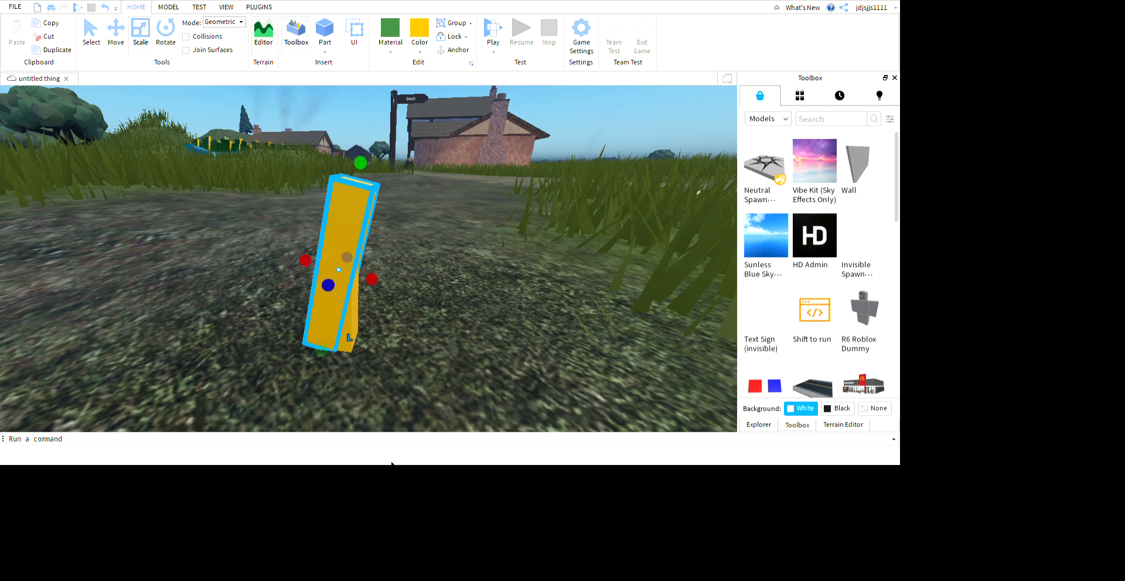
pyautogui.moveTo(322, 351); pyautogui.dragTo(336, 285)
pyautogui.click(374, 263)
pyautogui.scroll(-3, 374, 263)
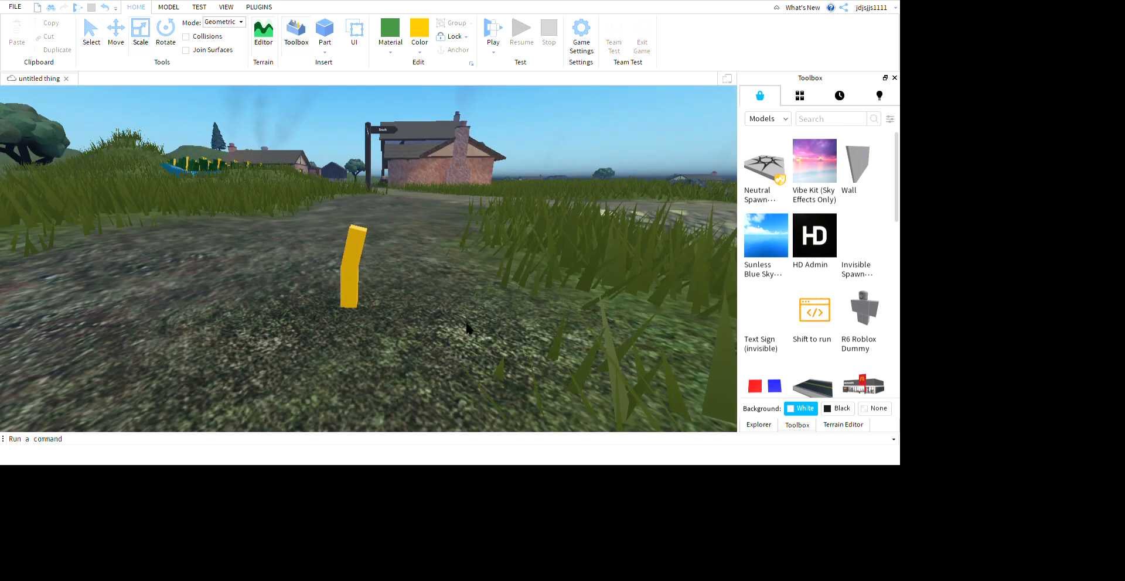
pyautogui.moveTo(319, 239); pyautogui.dragTo(317, 258, button='right')
pyautogui.click(389, 203)
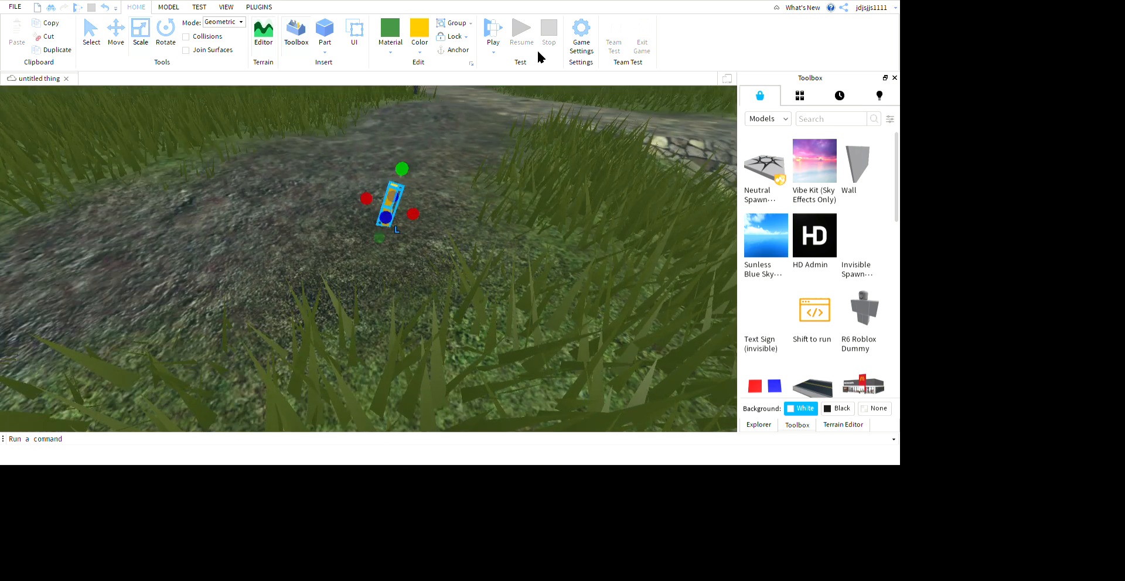